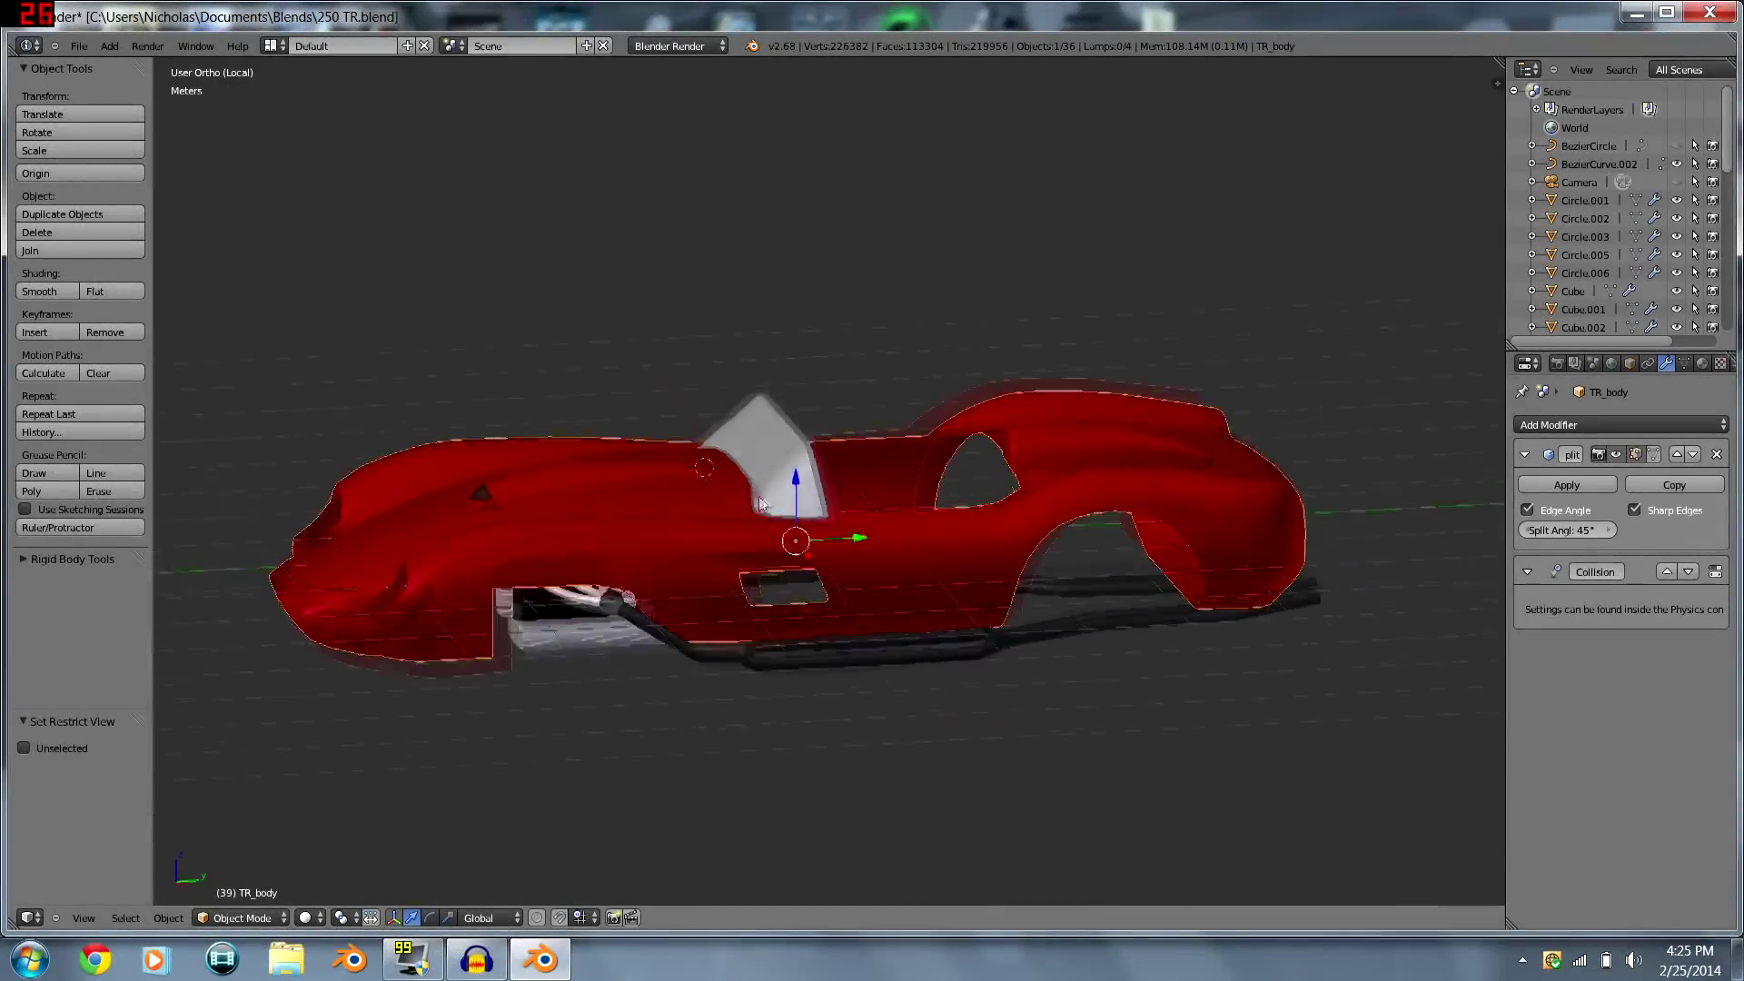
- Enter Edit Mode on the red car body mesh and leave all of its geometry deselected
middle_click_drag(760, 504, 653, 395)
key("Tab")
key("a")
key("a")
key("a")
key("a")
scroll(653, 396, "up", 1)
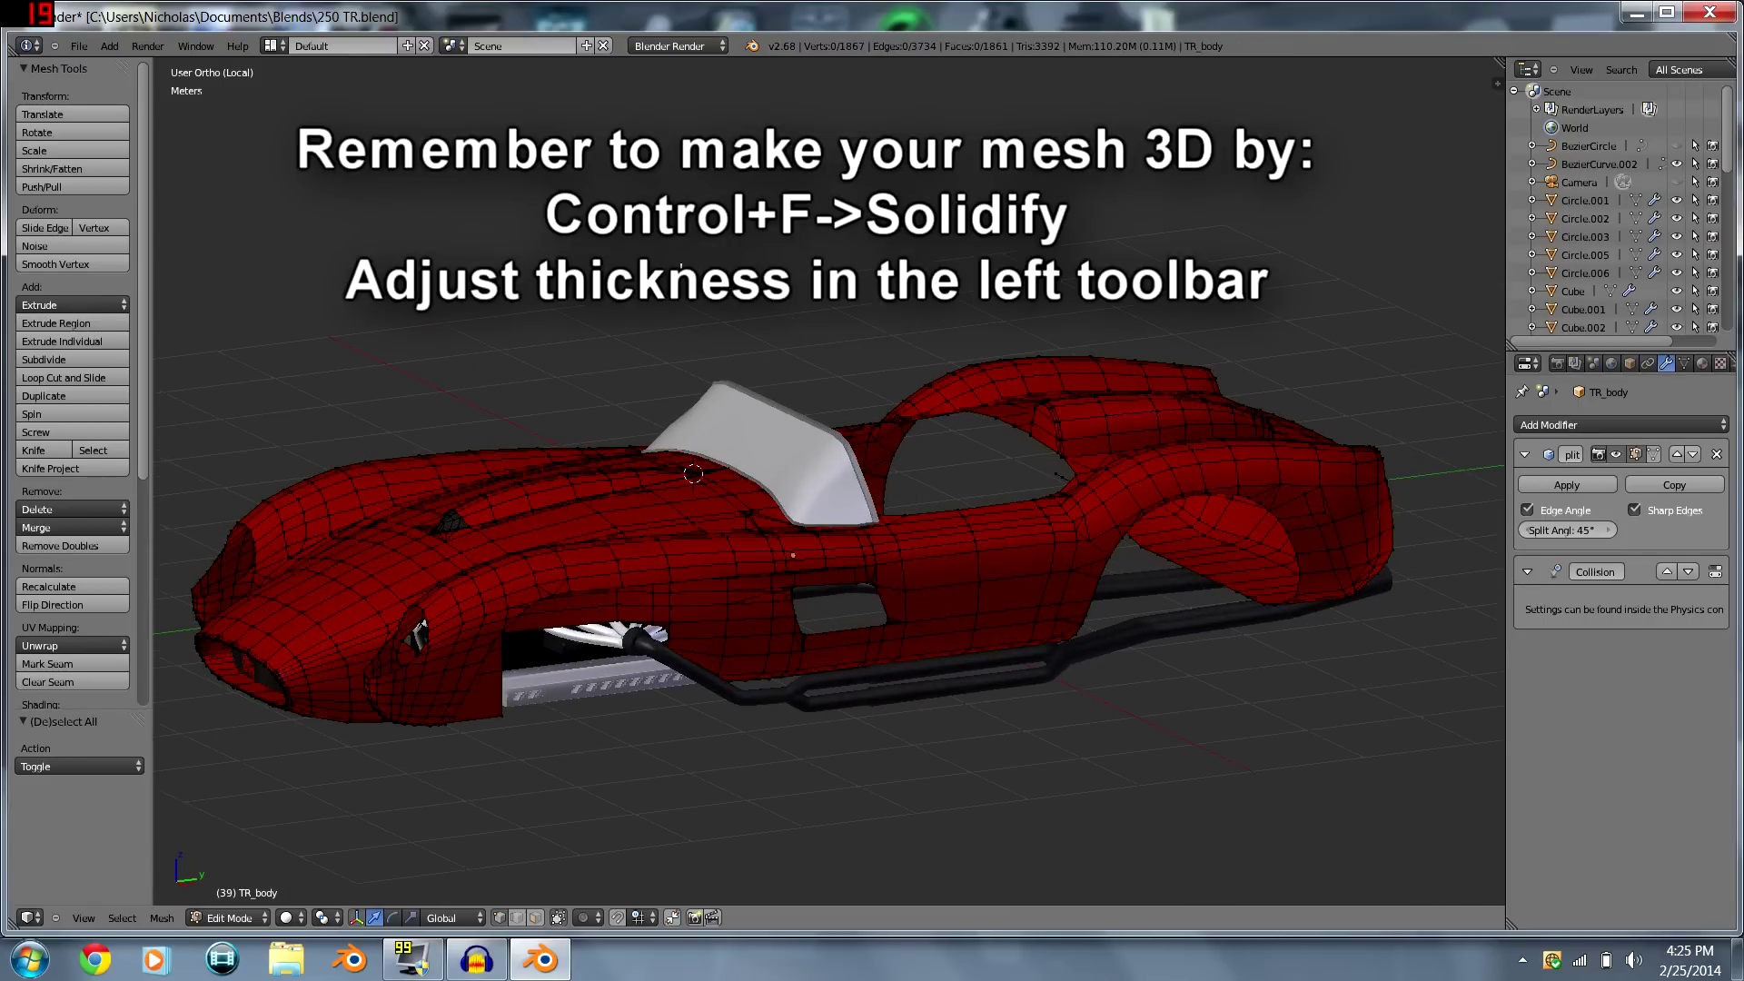
- Split the 3D view vertically in two and turn the new area into a UV/Image Editor
right_click(786, 56)
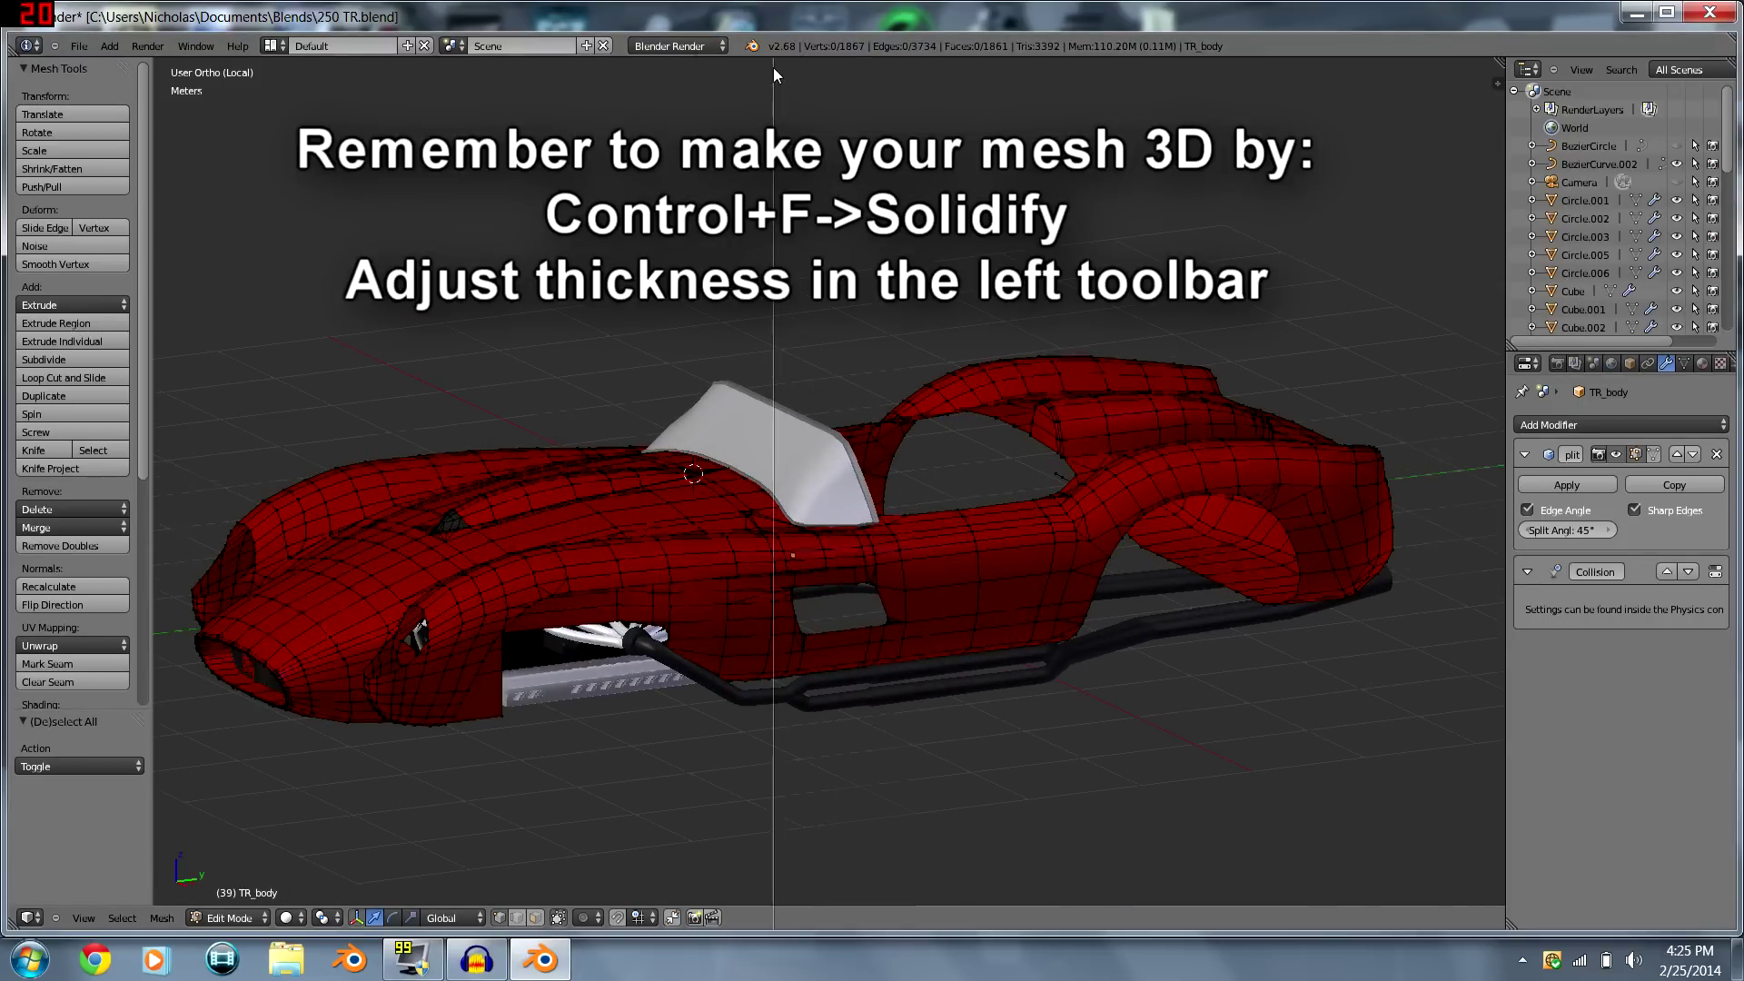
left_click(772, 67)
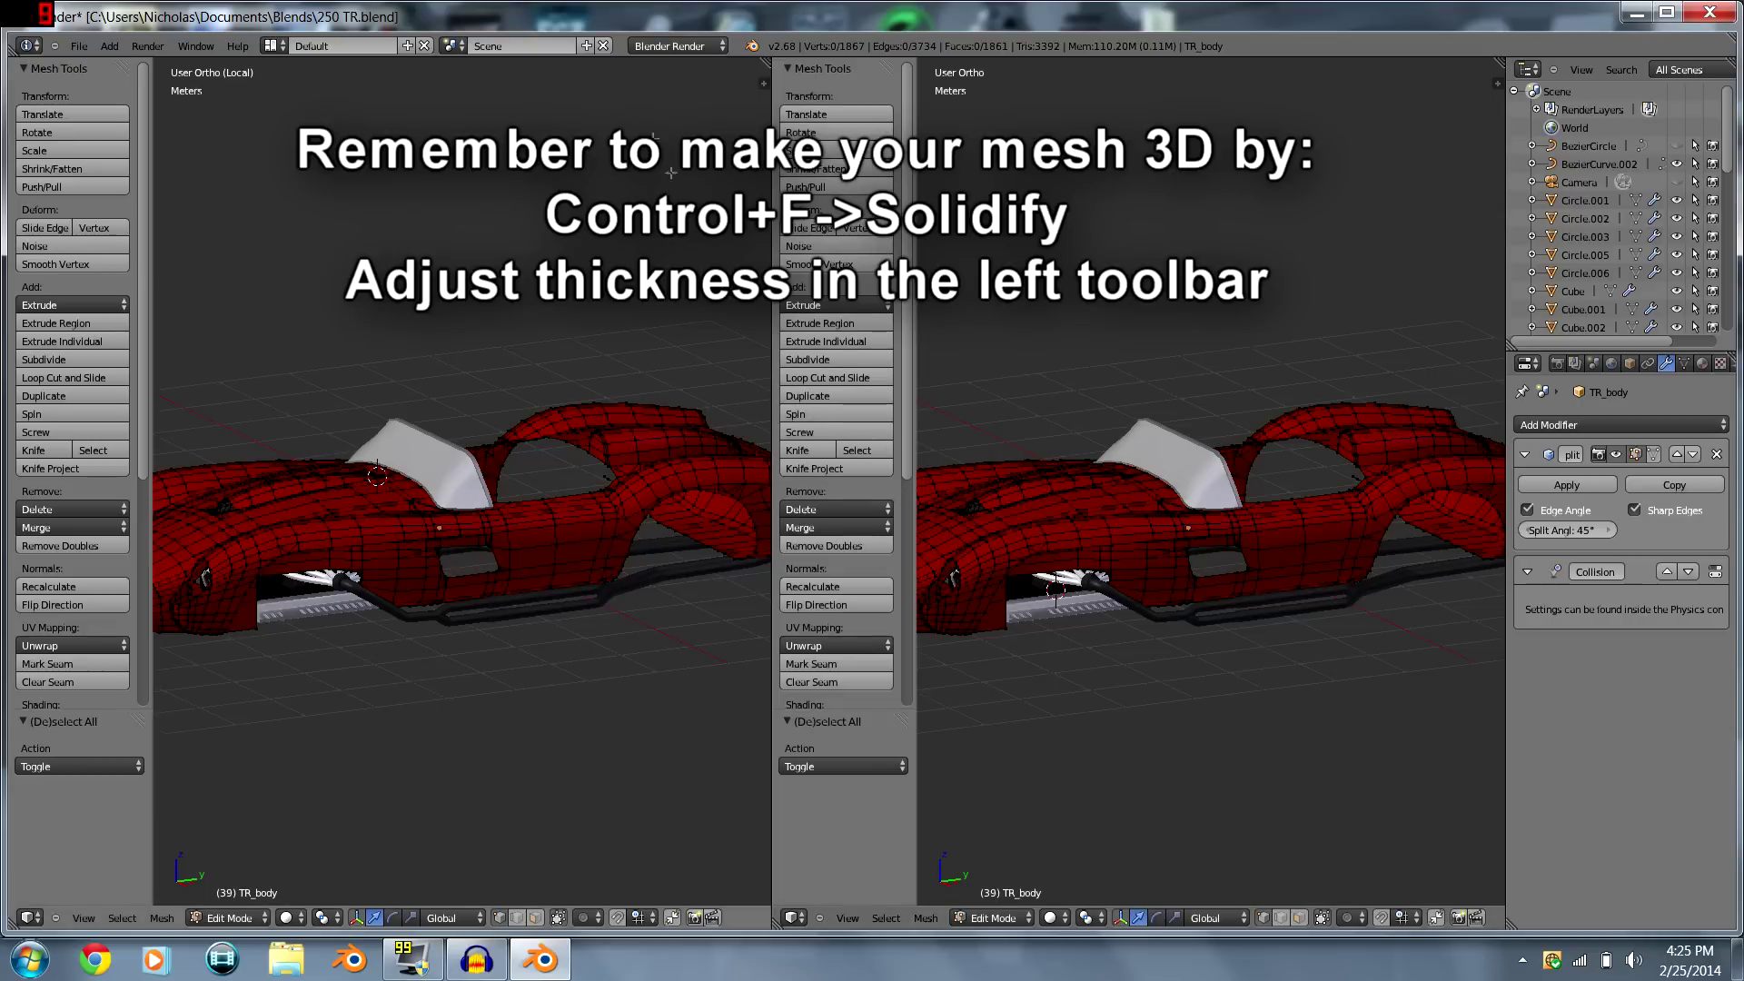
left_click(792, 917)
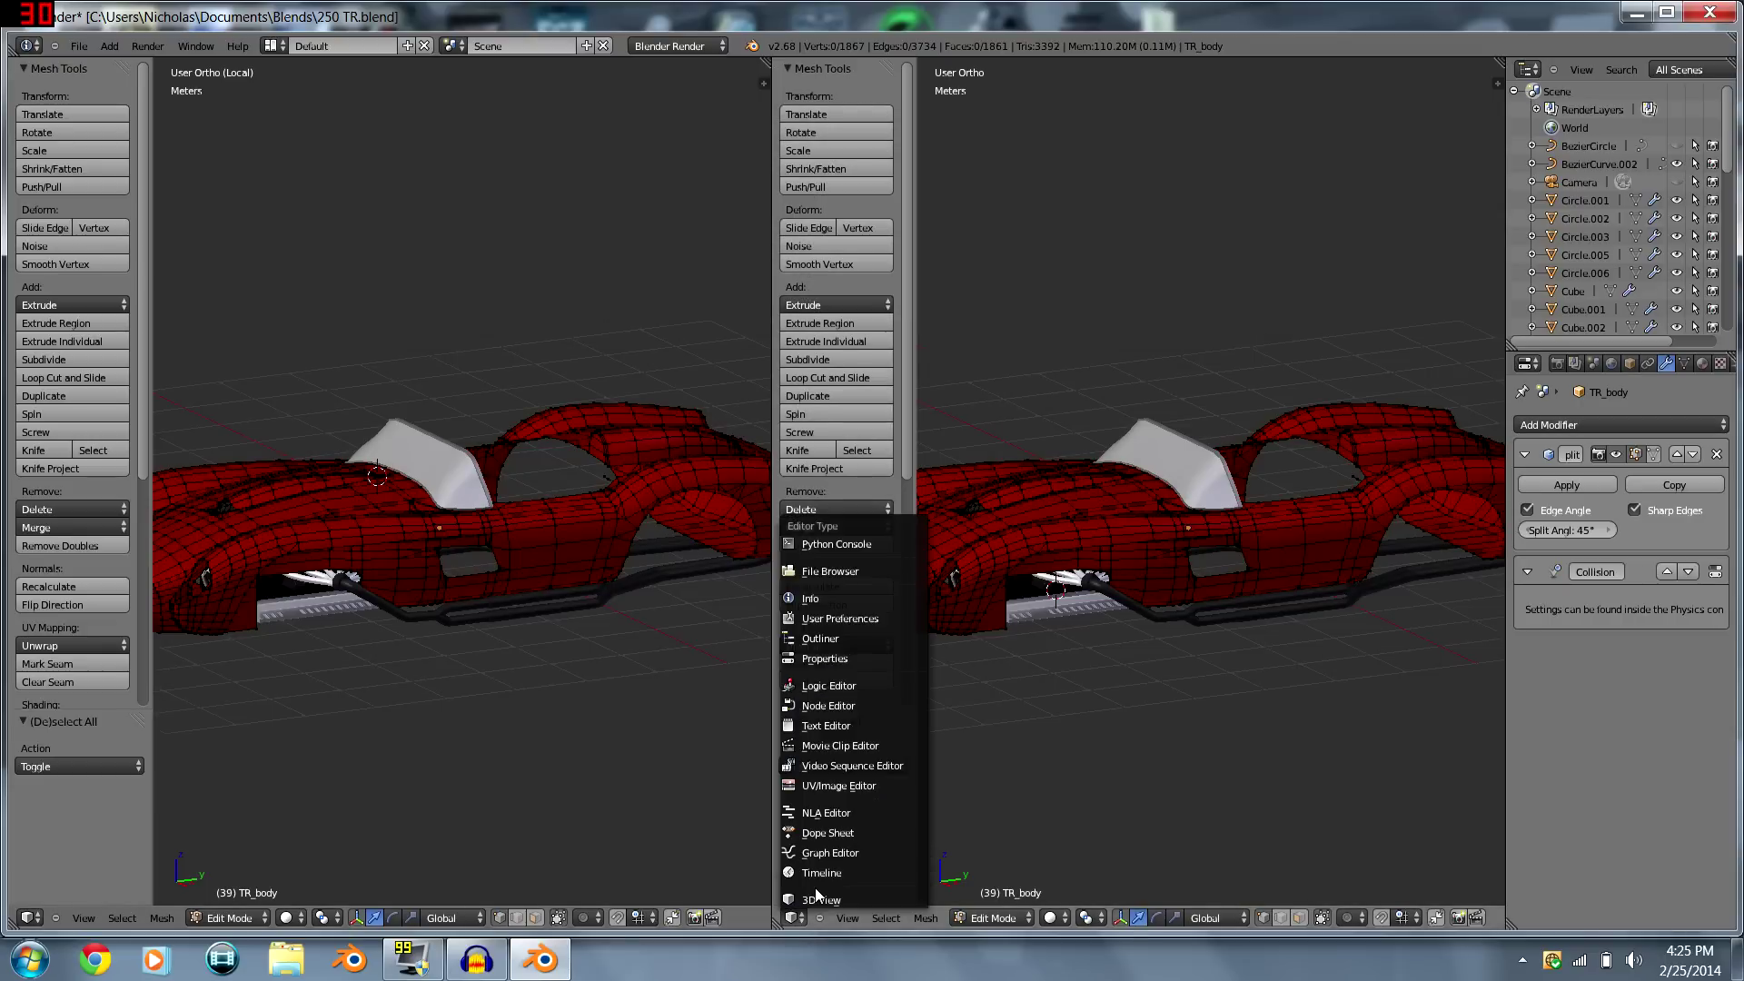
left_click(852, 789)
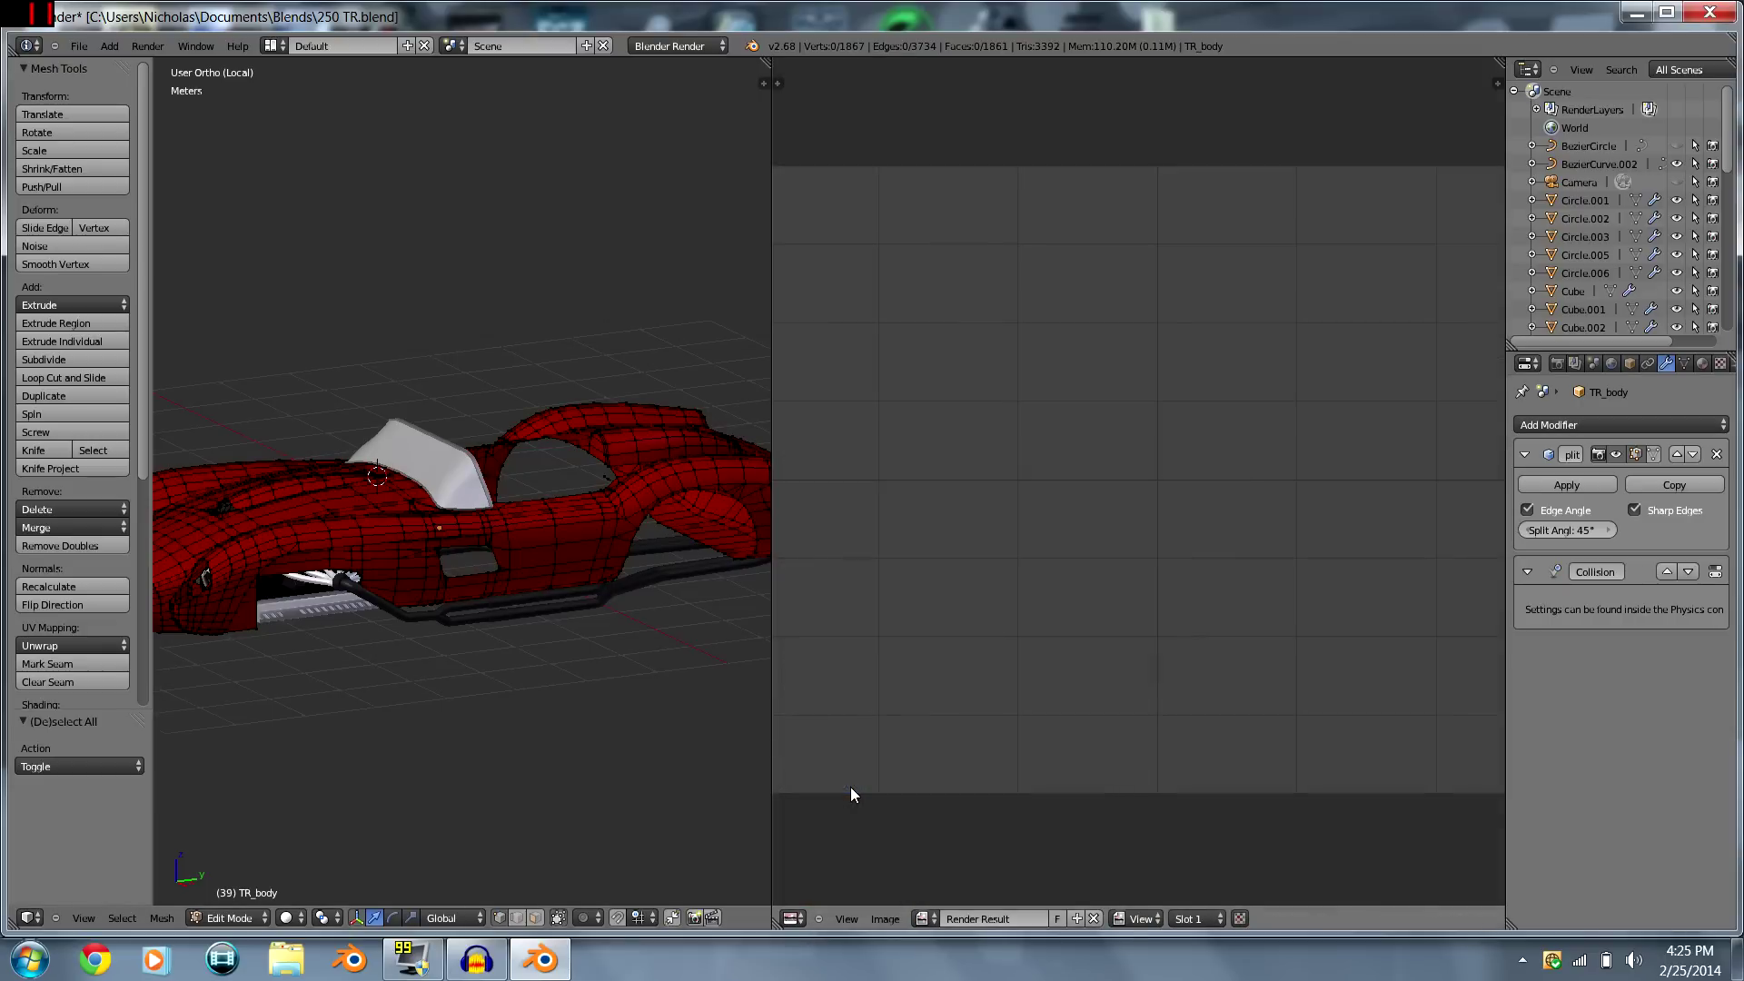
scroll(1063, 546, "down", 1)
key("a")
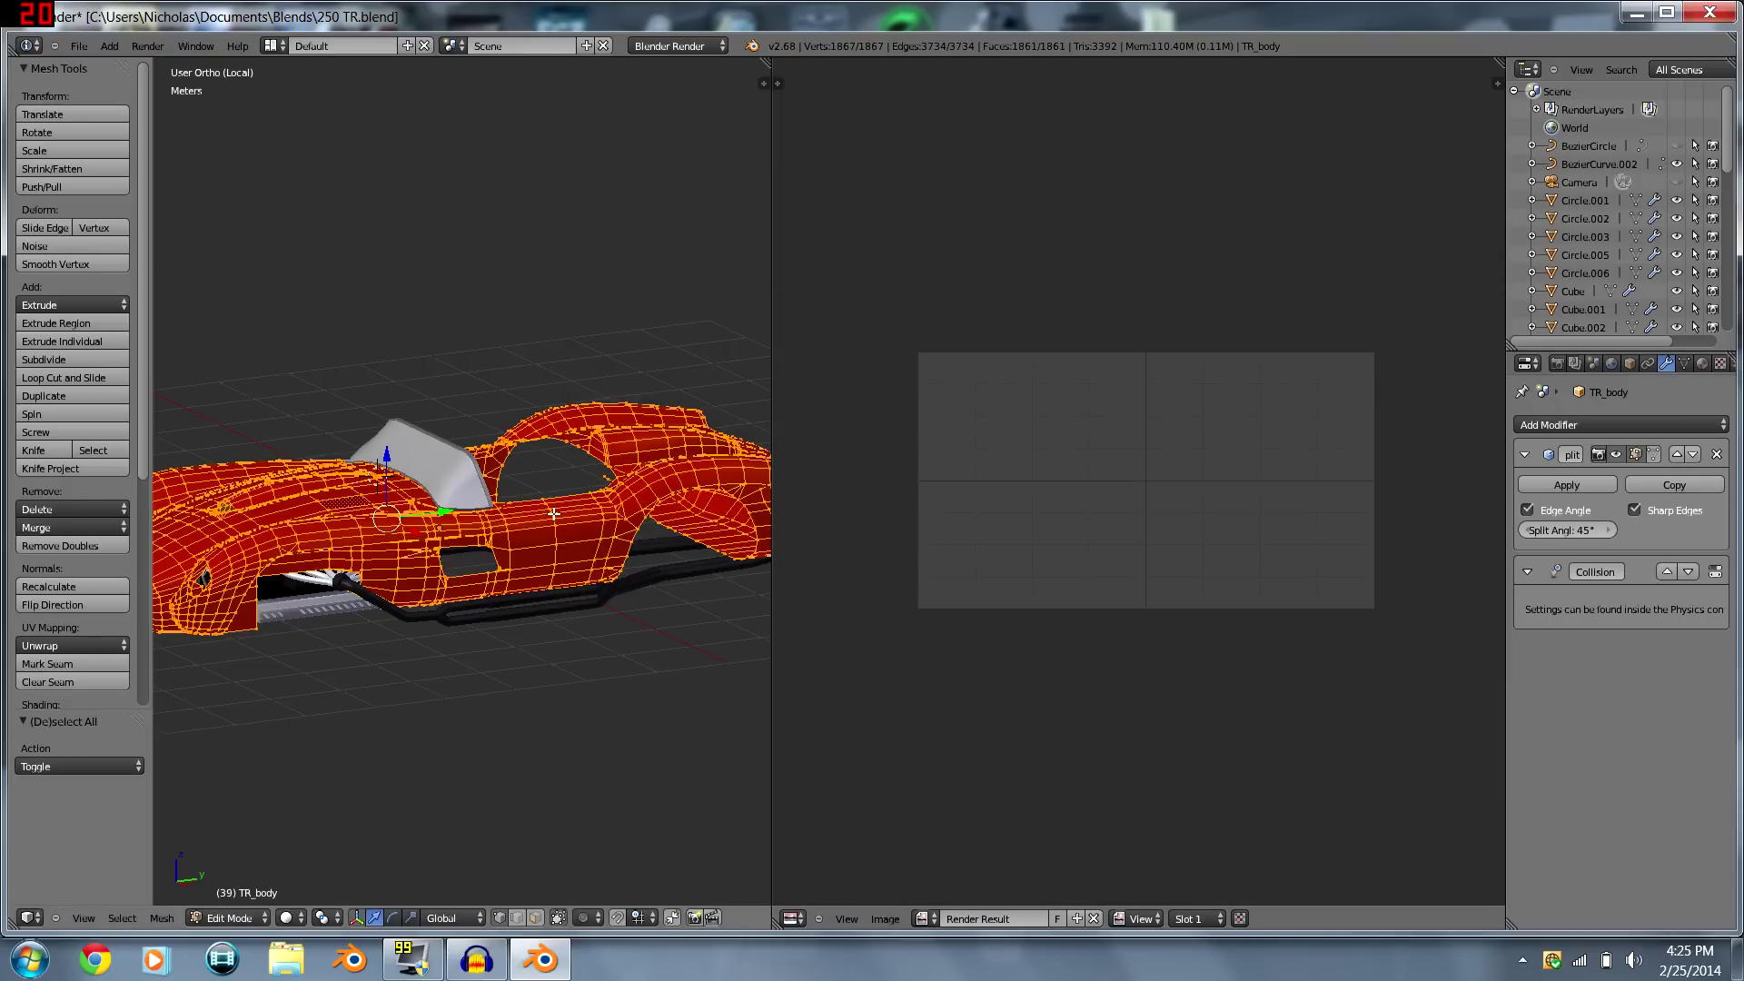
key("a")
scroll(390, 504, "up", 2)
scroll(391, 509, "down", 2)
middle_click_drag(394, 512, 424, 543)
scroll(361, 537, "down", 2)
scroll(414, 520, "up", 2)
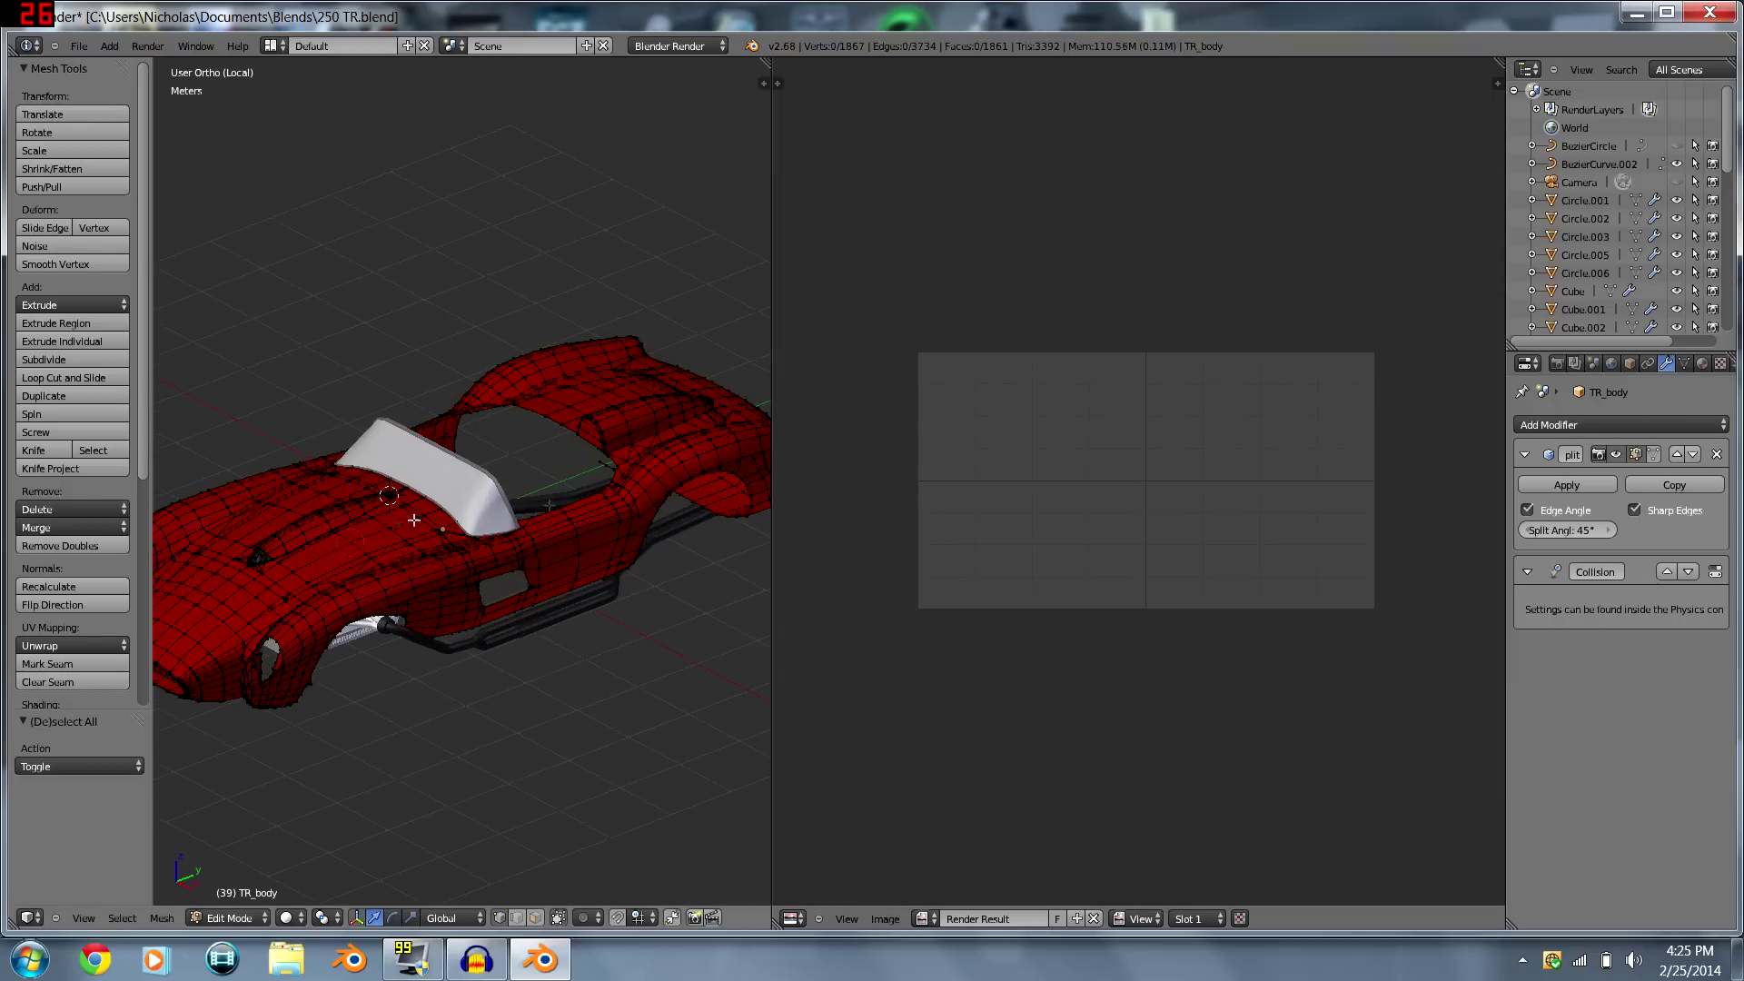
scroll(1120, 487, "up", 3)
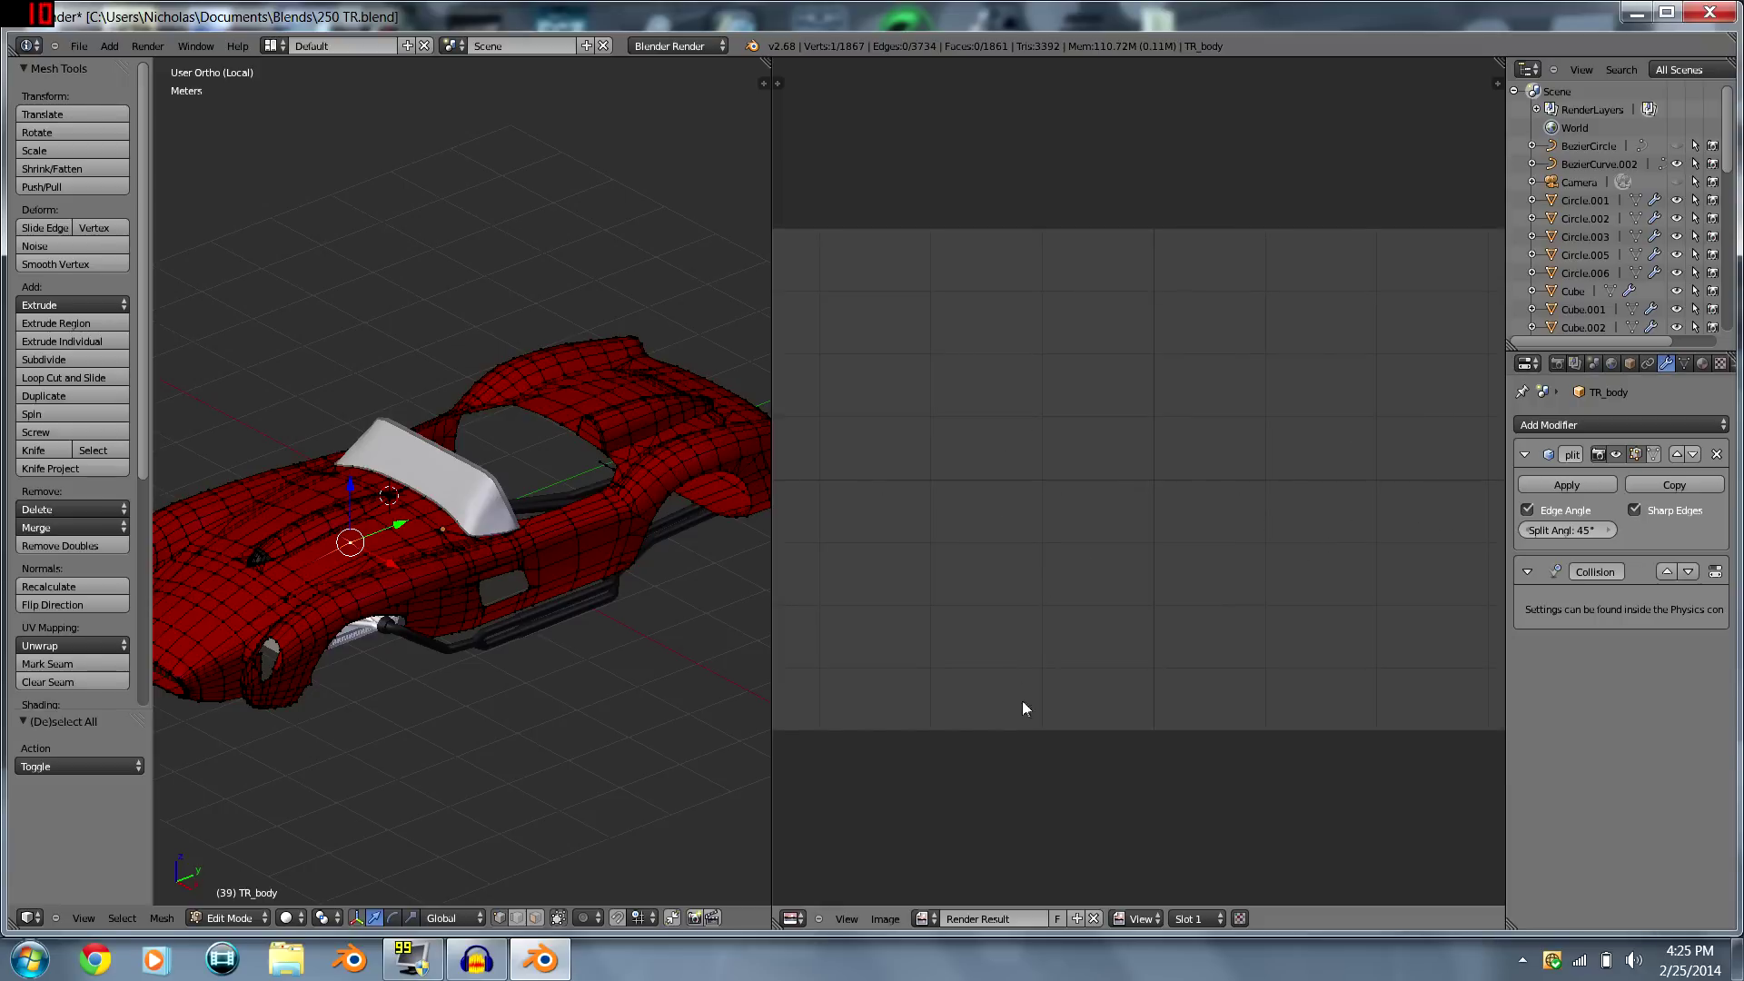
- Create a new blank 1024 x 1024 image named Untitled in the image editor
left_click(890, 918)
left_click(910, 902)
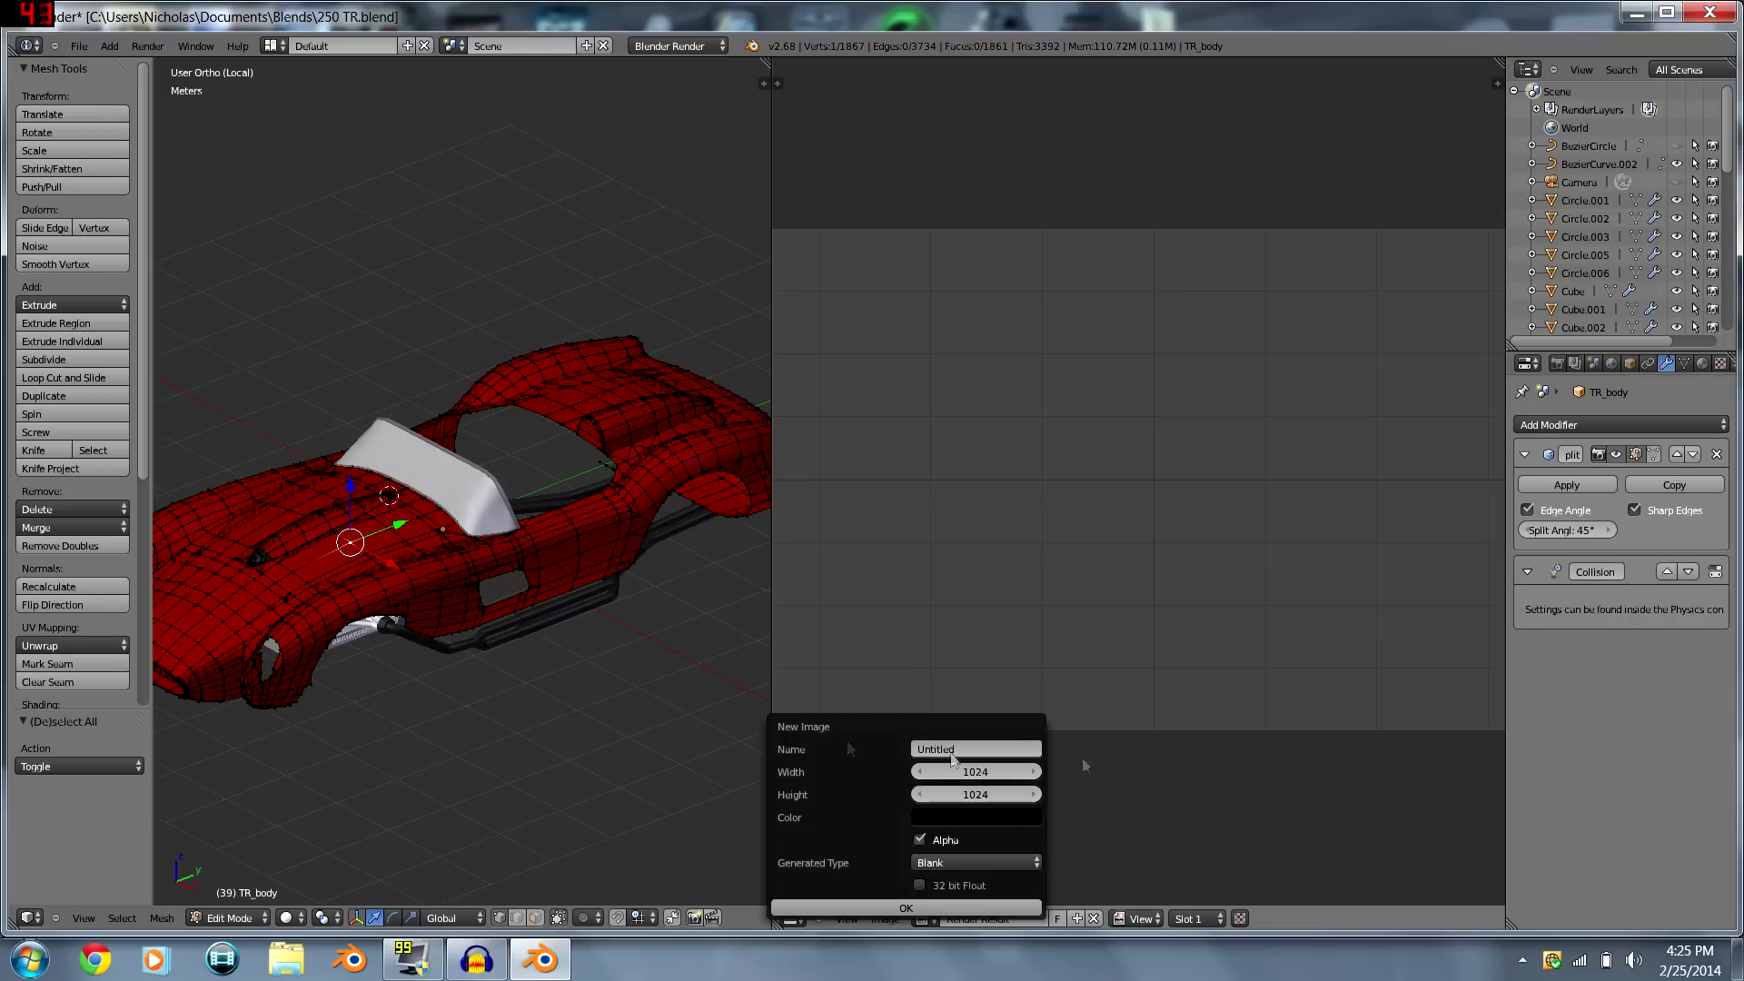
left_click(929, 907)
- Return to Object Mode and hide the windshield and the exhaust pipes
scroll(399, 571, "down", 1)
mouse_move(399, 571)
middle_mouse_down()
mouse_move(453, 579)
mouse_move(368, 527)
middle_mouse_up()
scroll(449, 568, "up", 2)
scroll(464, 547, "down", 2)
key("Tab")
key("z")
right_click(442, 460)
key("z")
key("h")
right_click(505, 477)
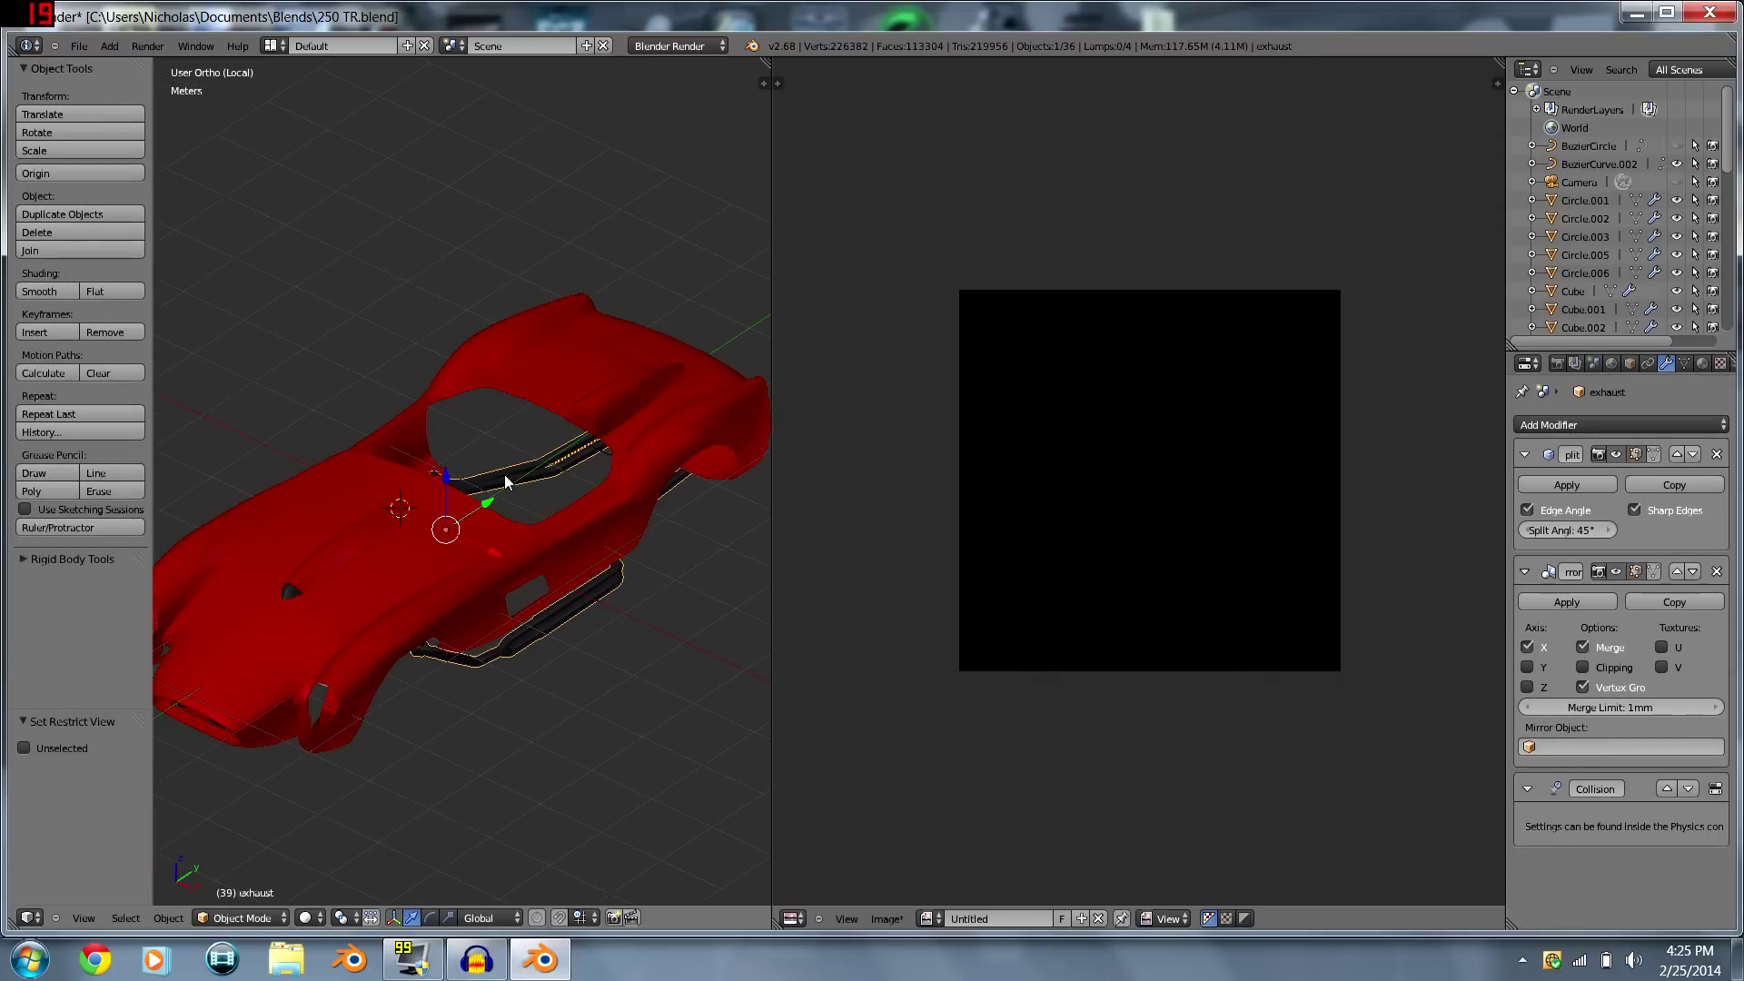
key("h")
- Hide the remaining car parts, keeping only the red body shell visible
middle_click_drag(491, 533, 429, 468)
key("z")
right_click(370, 598)
middle_click_drag(363, 606, 505, 554)
right_click(535, 561)
key("h")
scroll(535, 561, "down", 2)
scroll(505, 554, "up", 2)
key("a")
scroll(522, 536, "down", 2)
right_click(563, 461, "shift")
right_click(565, 466, "shift")
middle_click_drag(576, 467, 438, 498)
key("z")
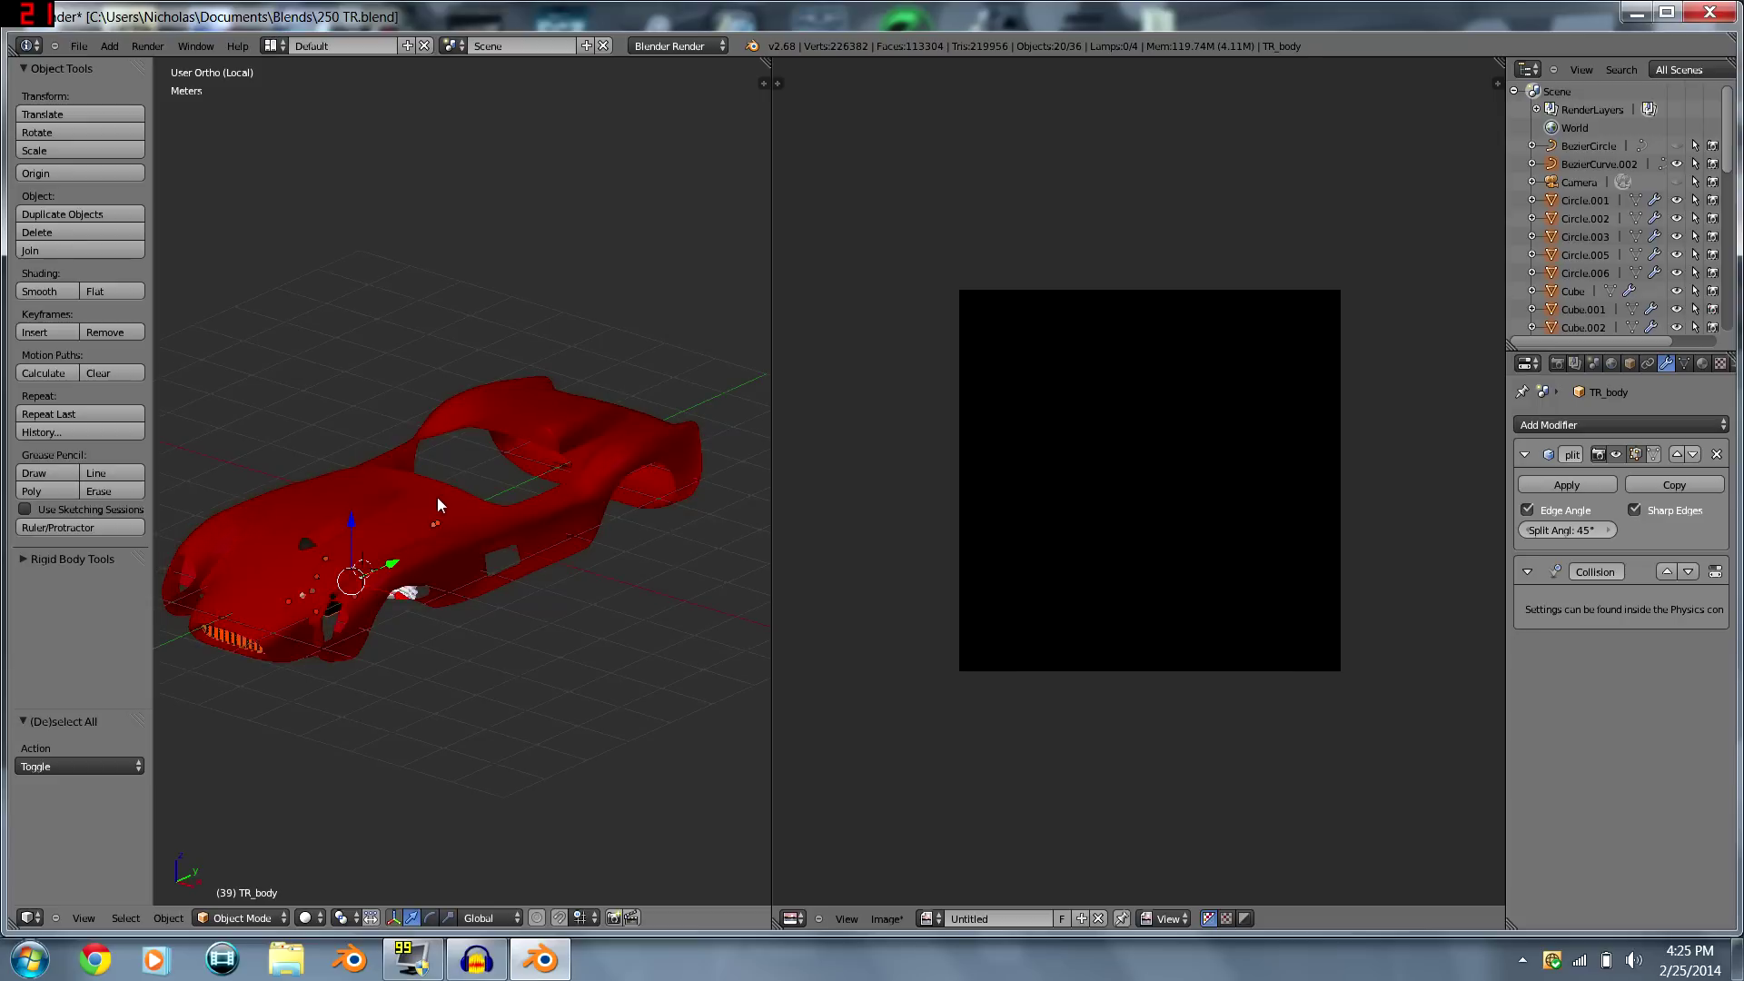
key("h")
- Select the car body and open it in Edit Mode in the top orthographic view
scroll(407, 505, "up", 1)
right_click(407, 505)
scroll(407, 505, "down", 1)
key("KP_7")
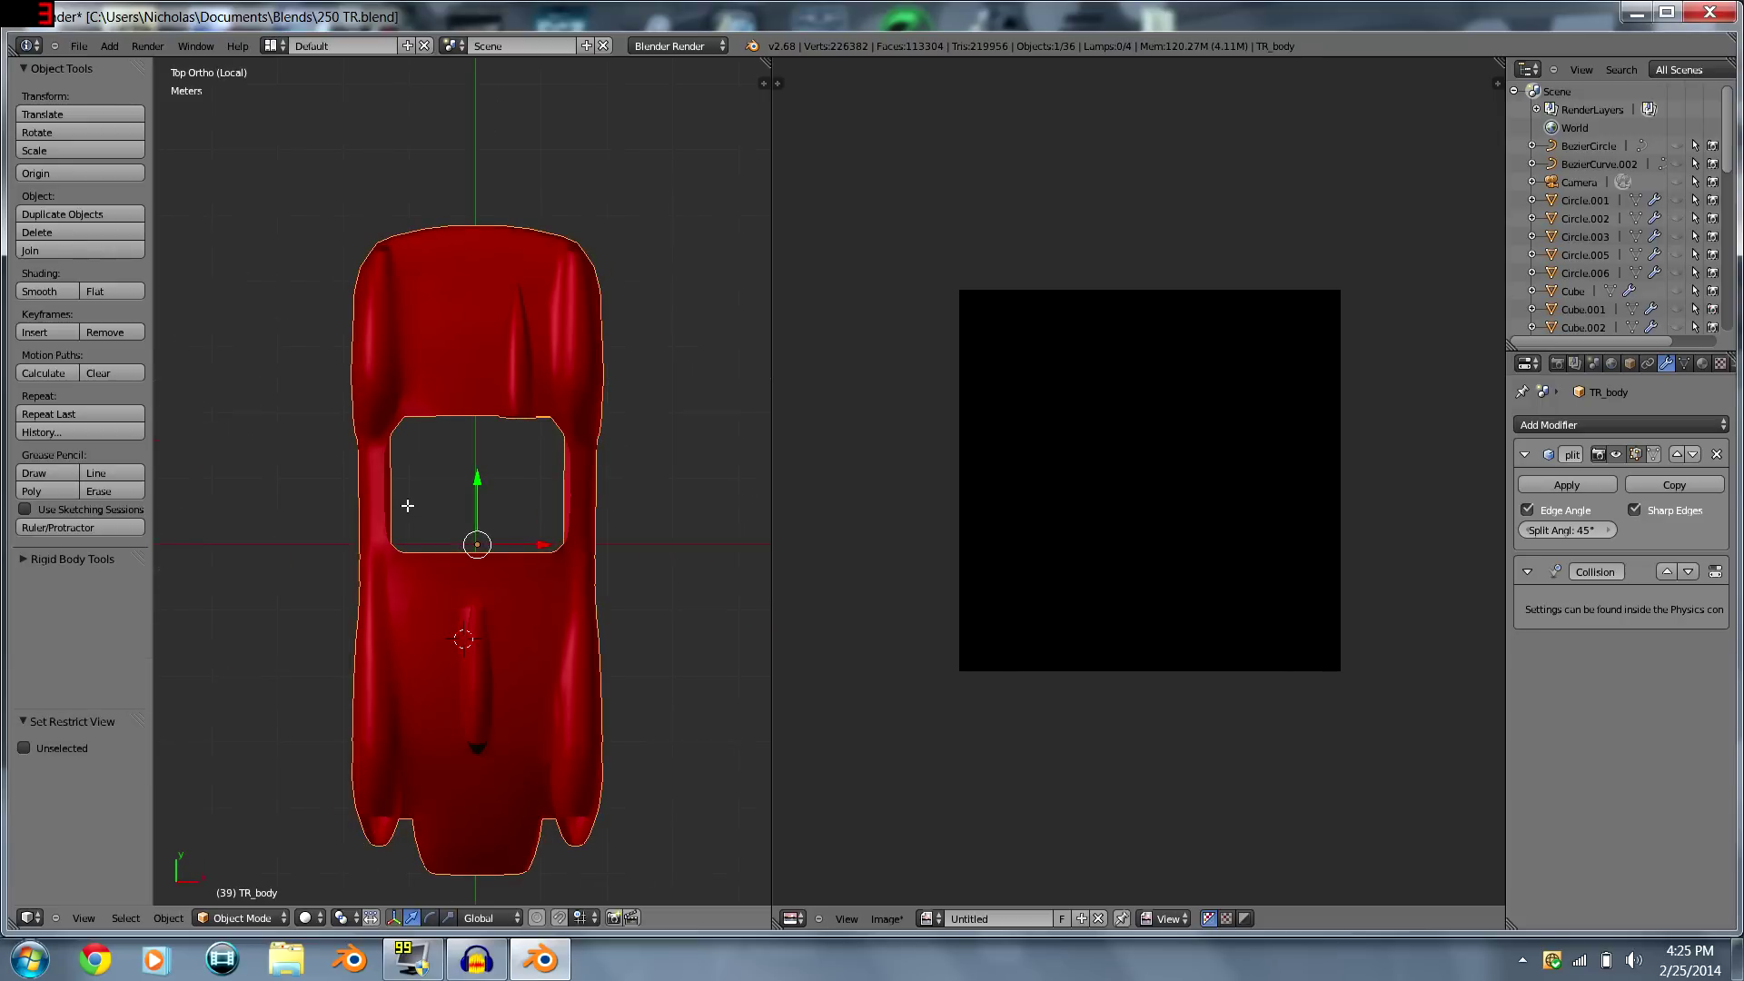
key("Tab")
key("a")
key("a")
key("a")
- Select the whole body mesh and create a blank 1024 x 1024 image for it in the UV editor
scroll(1315, 569, "up", 9)
scroll(530, 528, "down", 1)
scroll(529, 527, "up", 1)
key("ctrl+KP_Add")
key("a")
key("a")
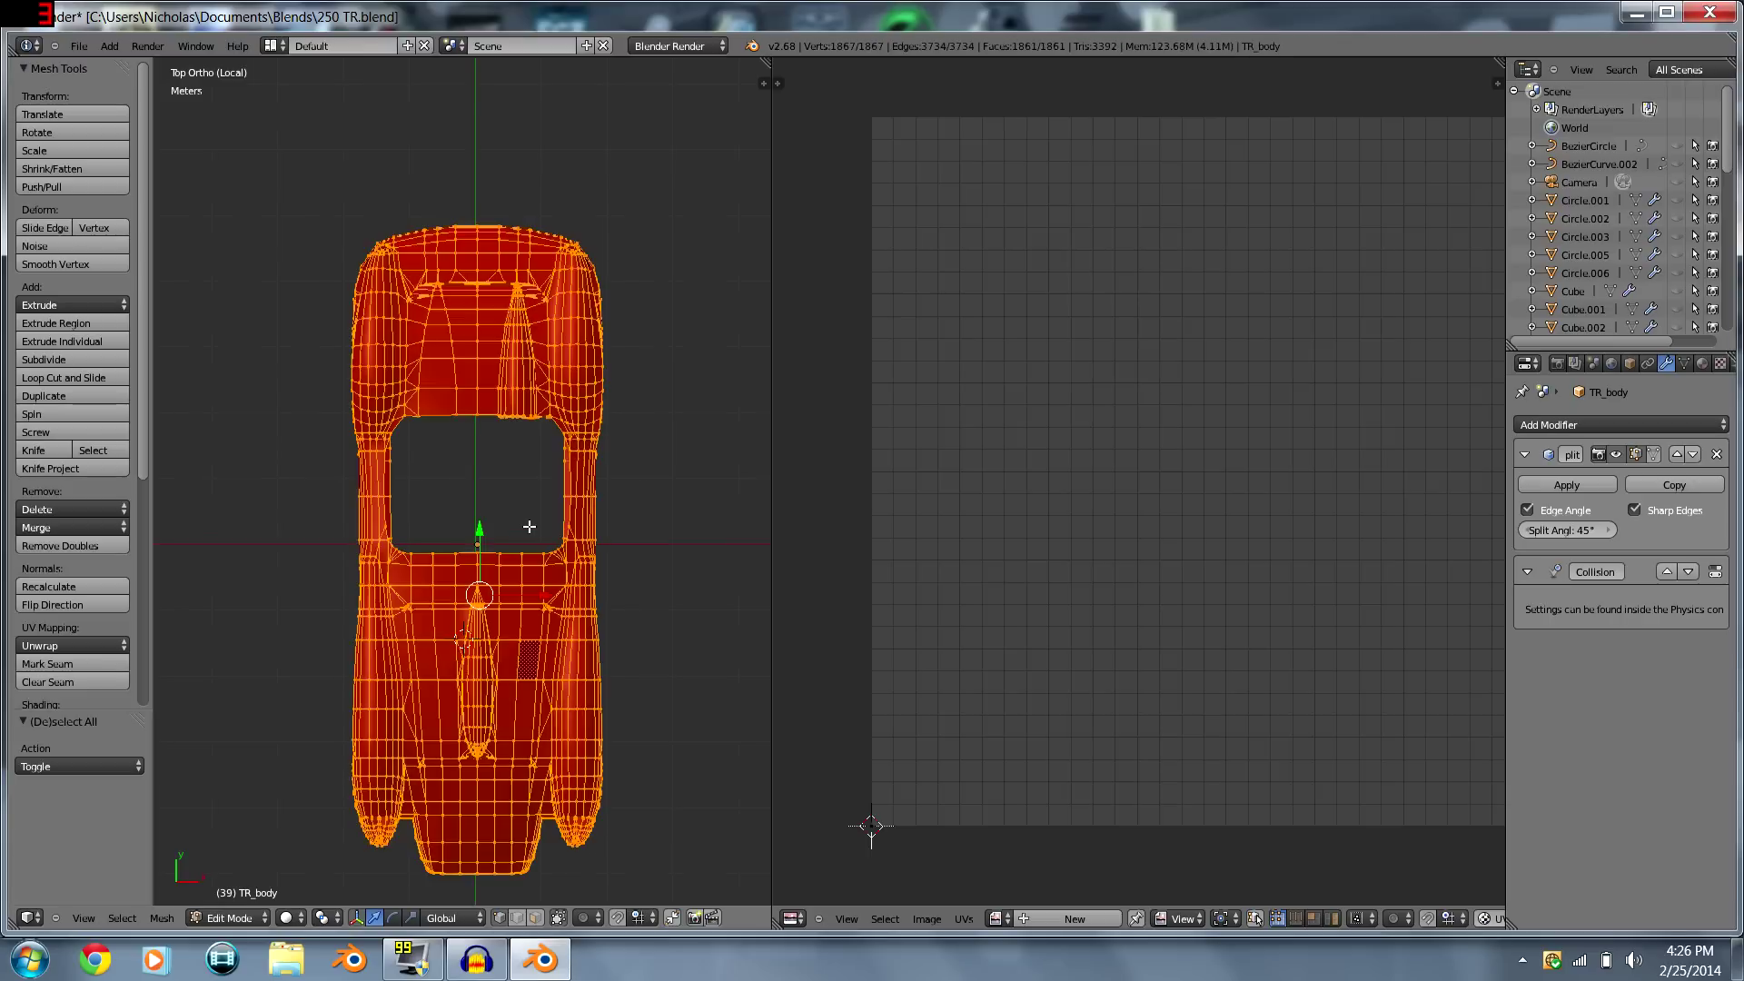
key("a")
key("a")
key("a")
key("a")
left_click(930, 918)
left_click(939, 904)
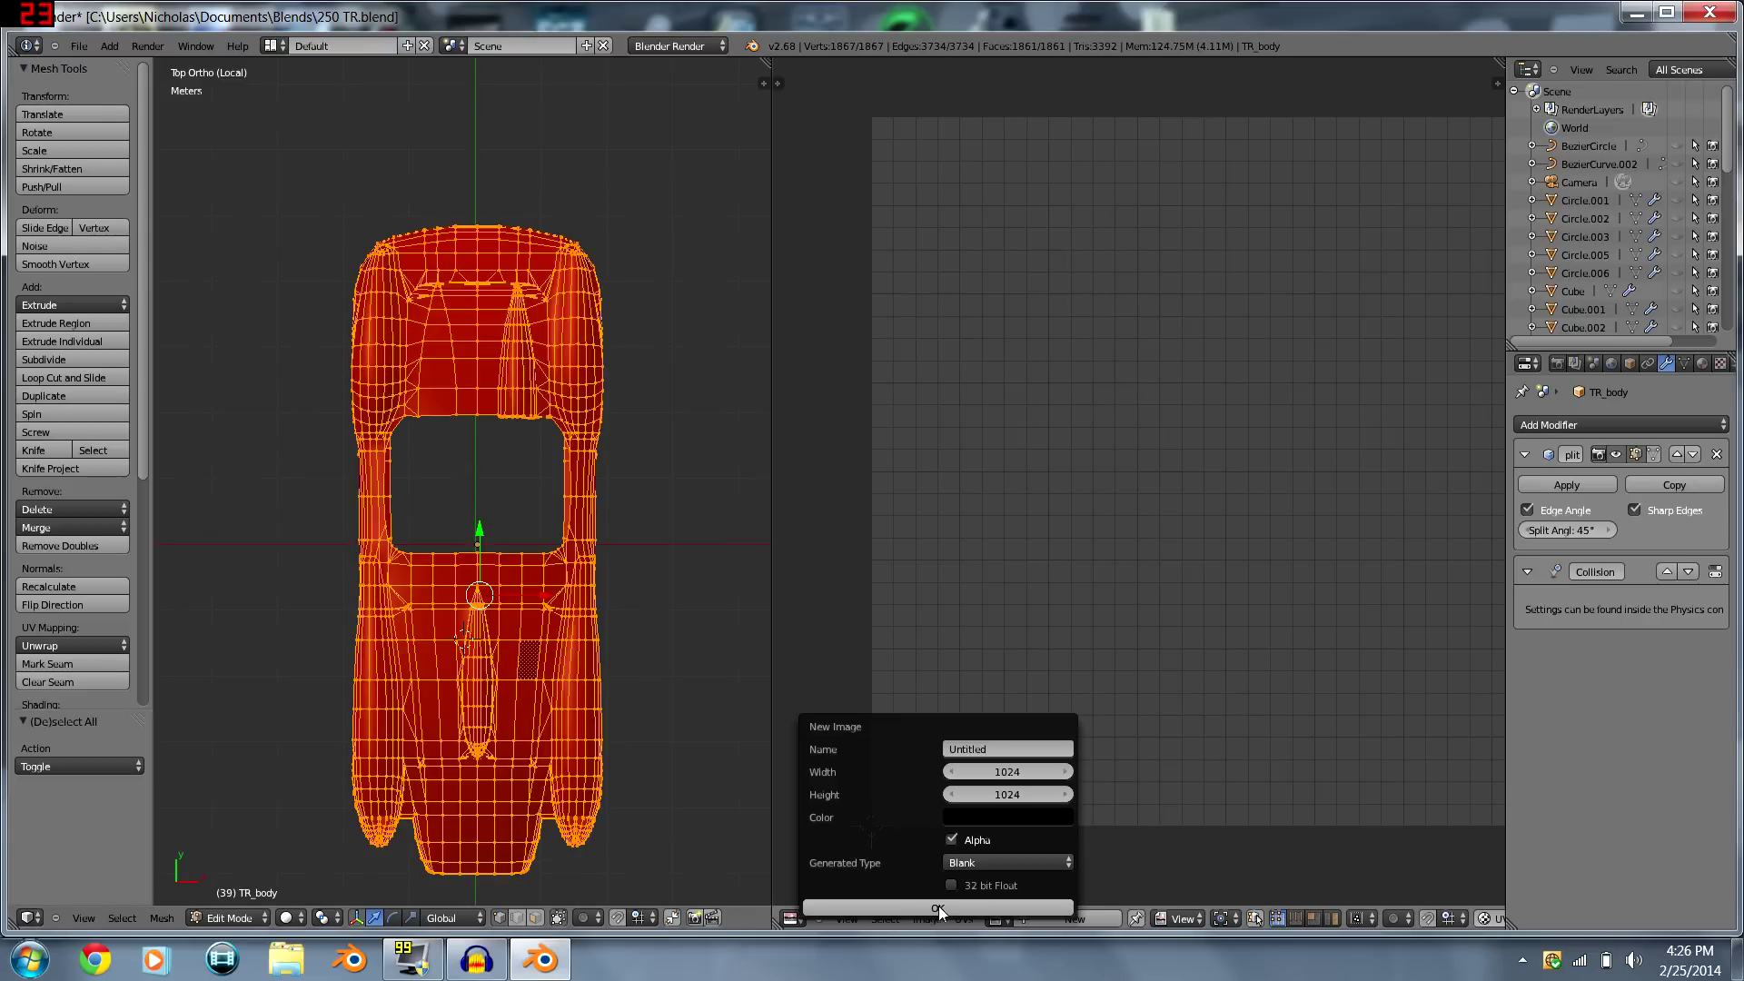
left_click(939, 907)
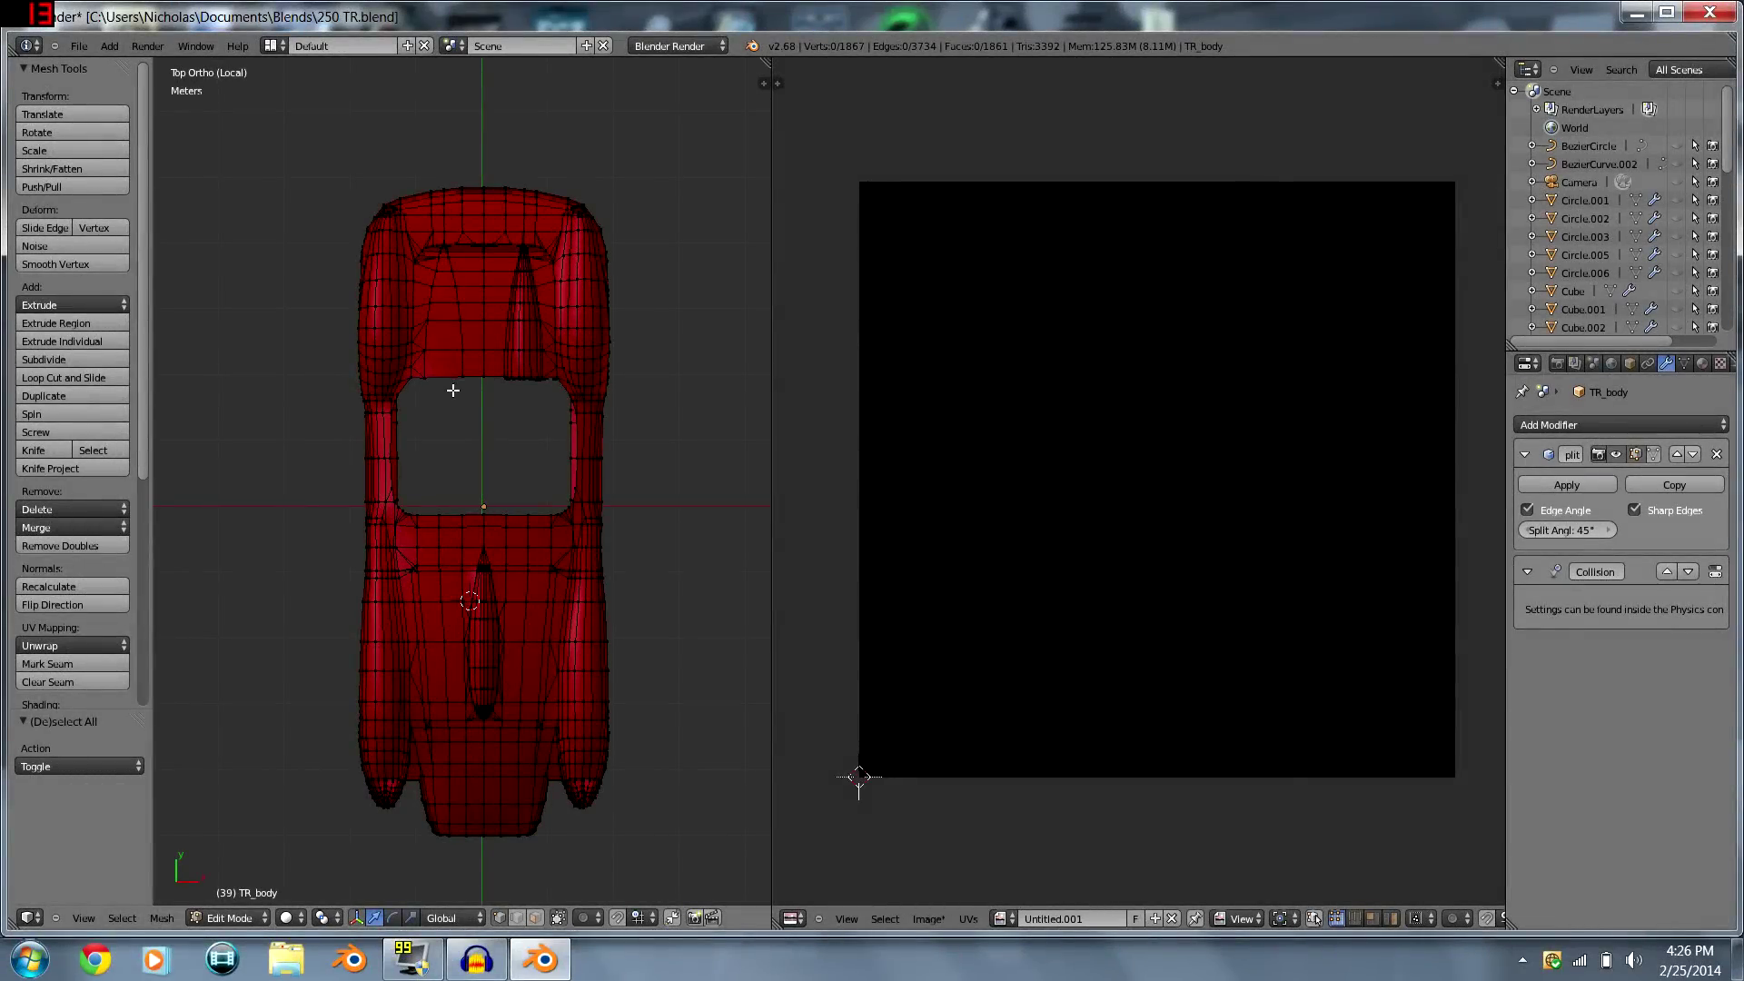
- Examine the body mesh from the top and the side to judge how it divides into sections
scroll(454, 390, "up", 1)
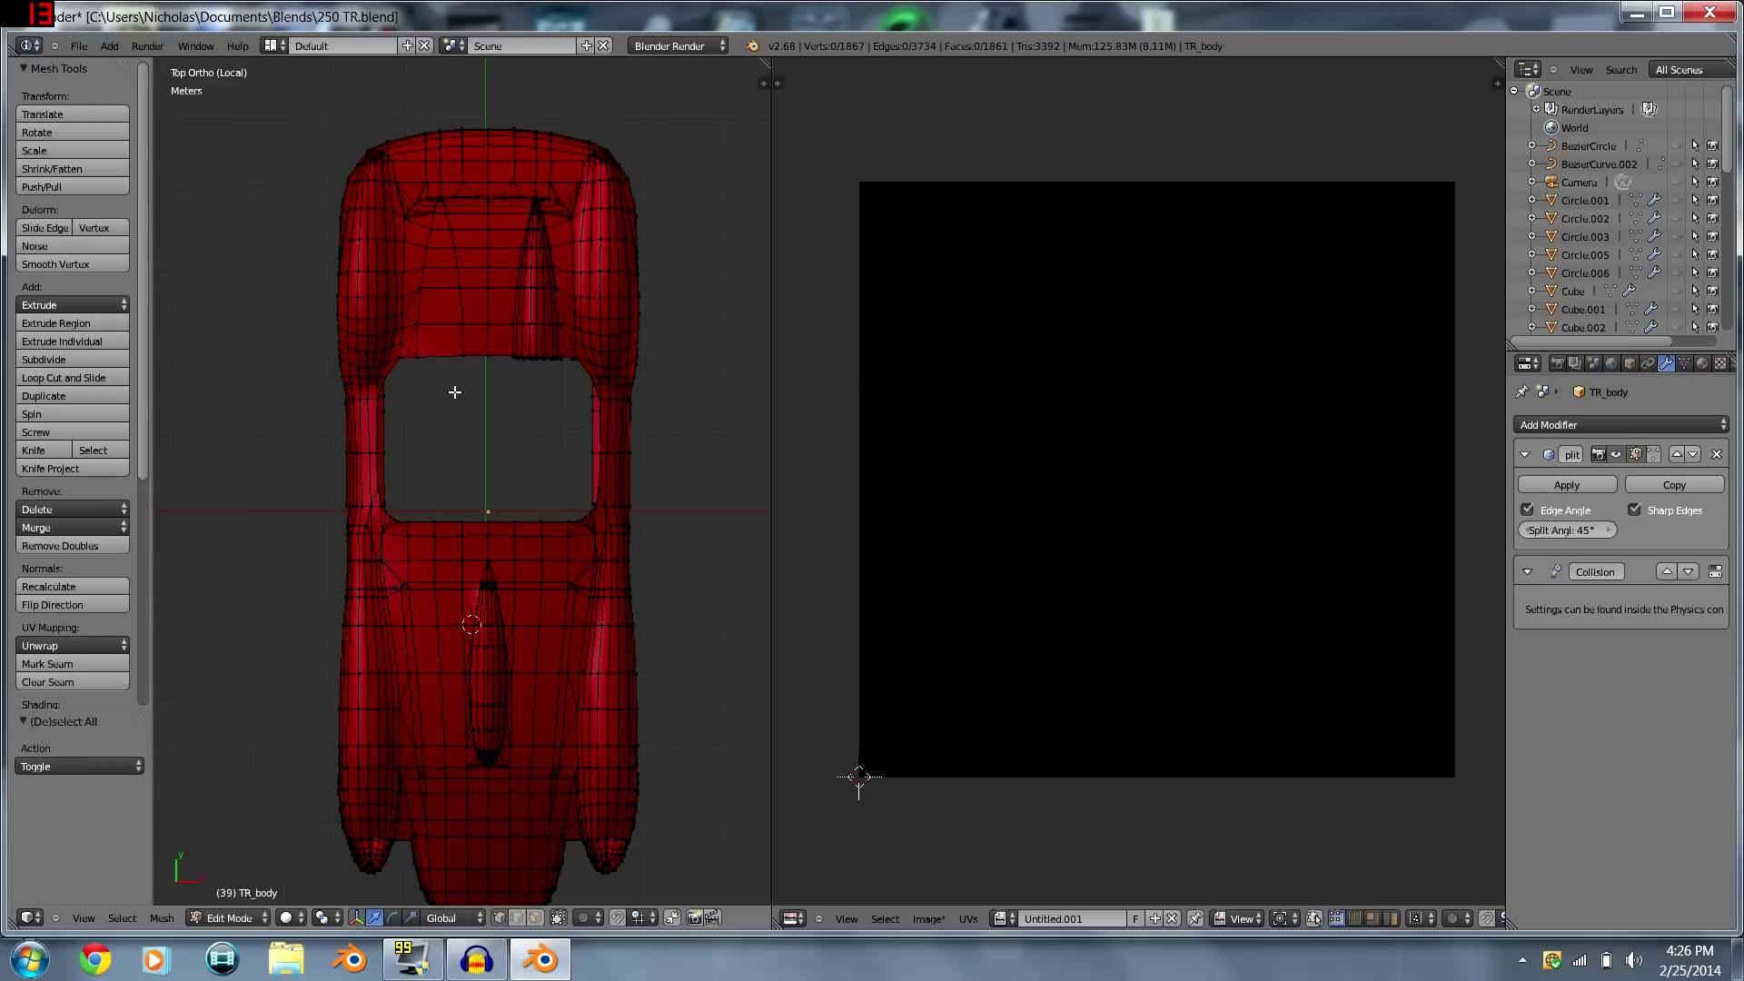
scroll(455, 392, "down", 2)
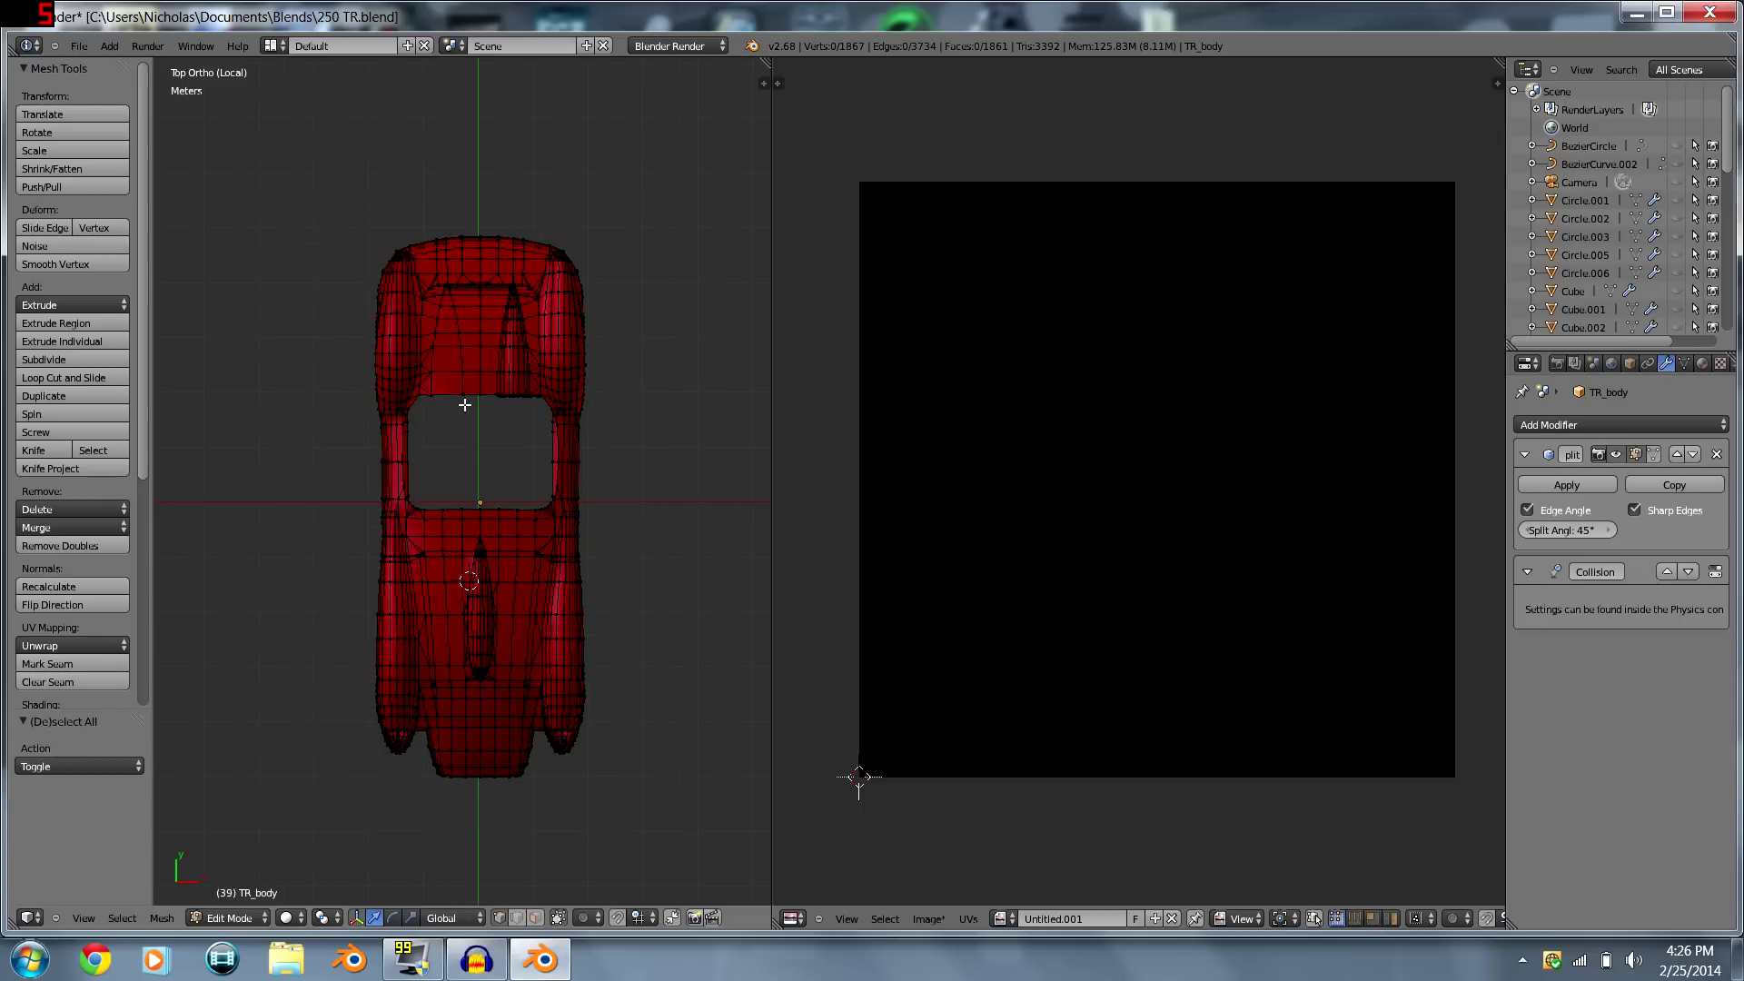
key("KP_3")
scroll(465, 405, "down", 2)
scroll(465, 405, "up", 3)
scroll(465, 404, "down", 1)
scroll(464, 401, "up", 1)
scroll(471, 436, "down", 1)
scroll(542, 518, "up", 4)
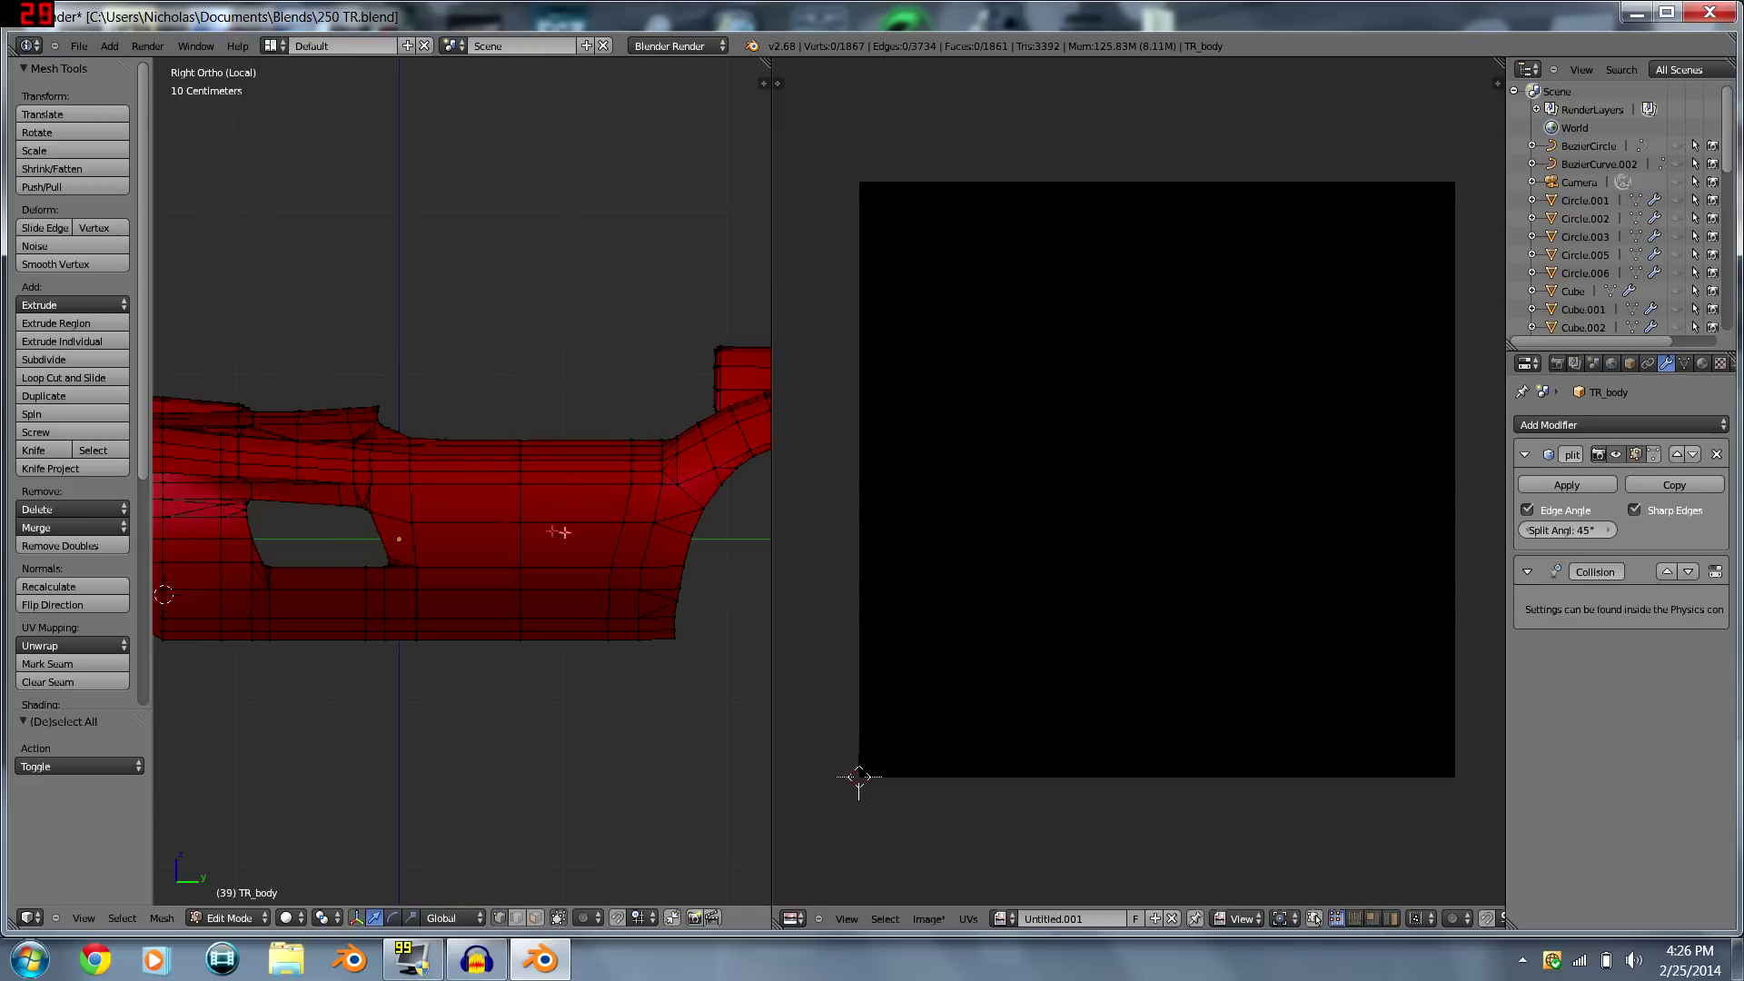
key("a")
scroll(537, 518, "down", 3)
key("a")
scroll(506, 506, "up", 3)
scroll(507, 506, "down", 2)
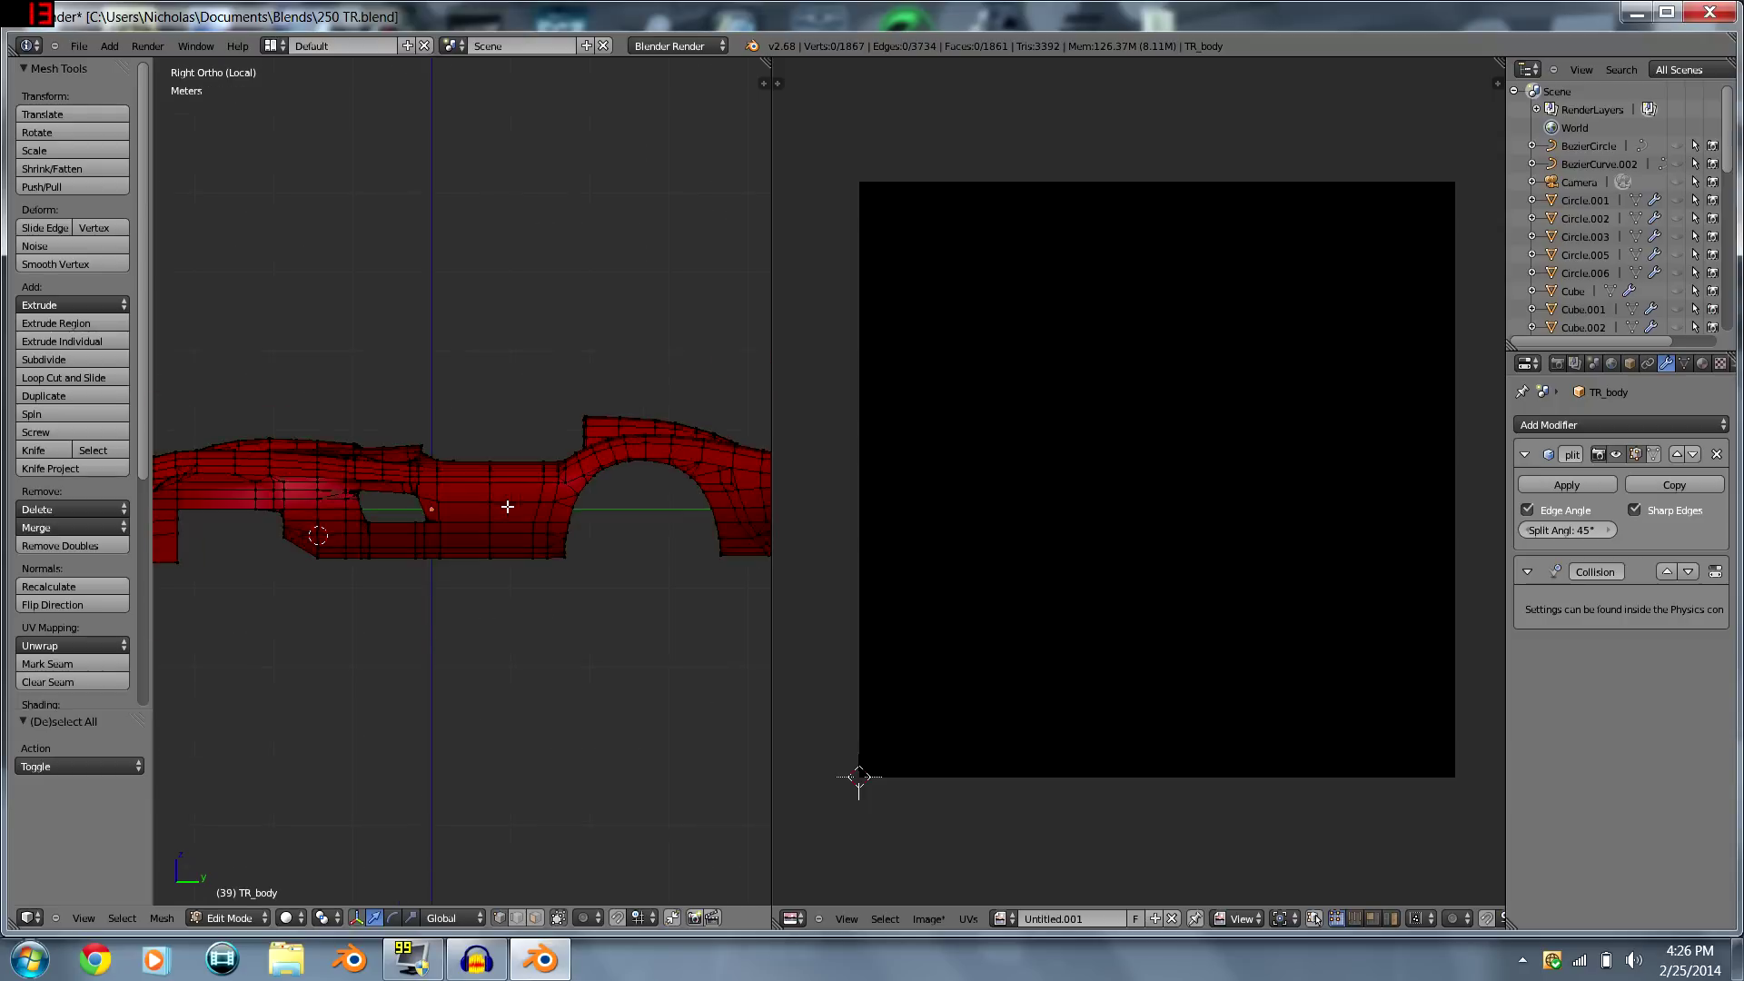
scroll(507, 506, "down", 1)
middle_click_drag(391, 440, 550, 539)
key("KP_7")
scroll(709, 458, "up", 1)
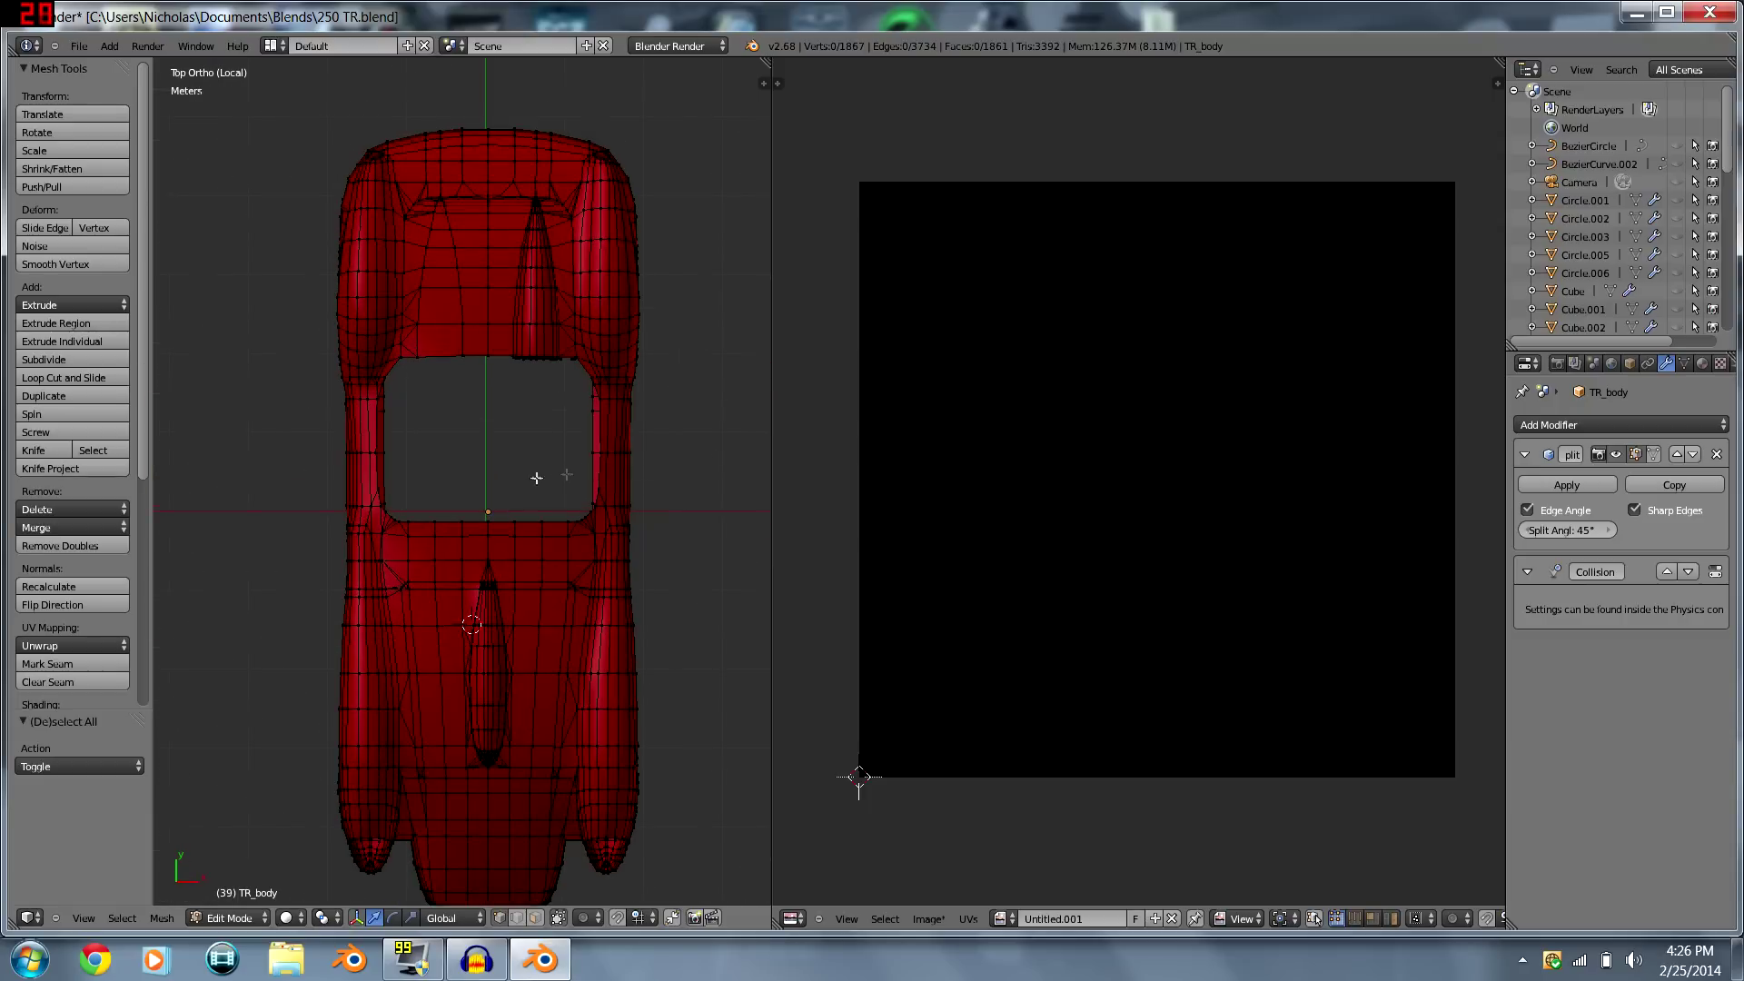
- Maximize the 3D view in right orthographic view and box-select the body's visible side faces in face mode, leaving out the nose tip
key("KP_3")
key("ctrl+Up")
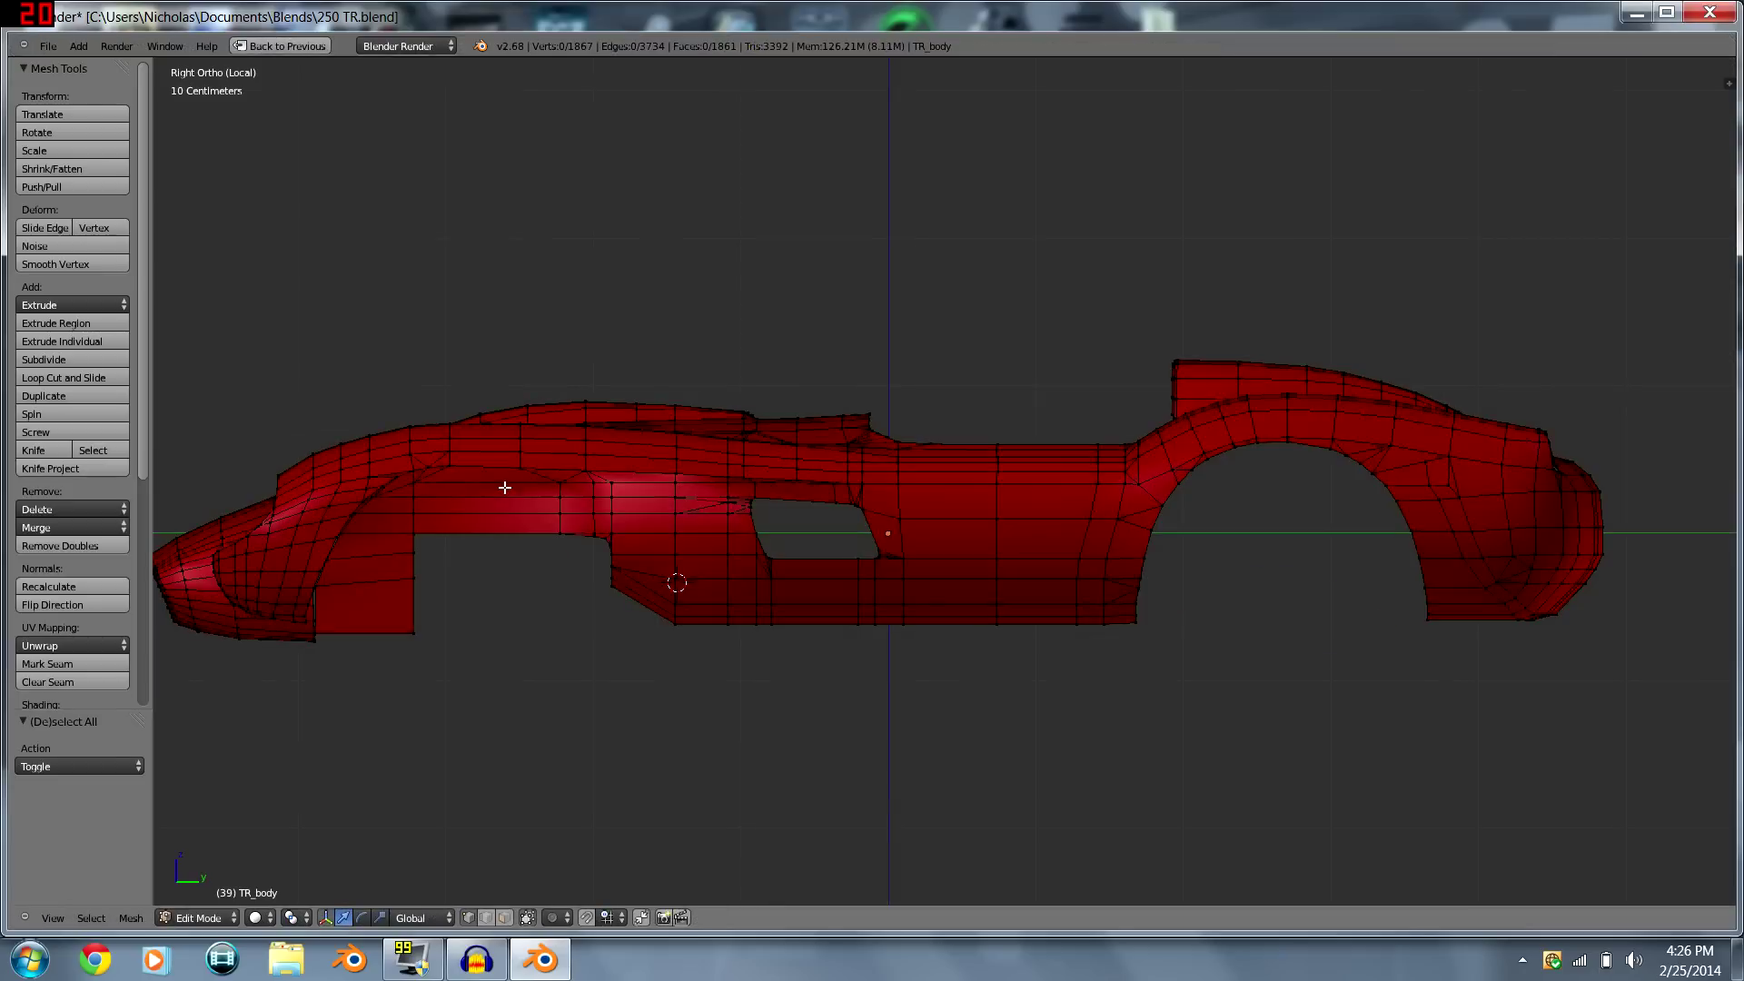
scroll(509, 491, "down", 2)
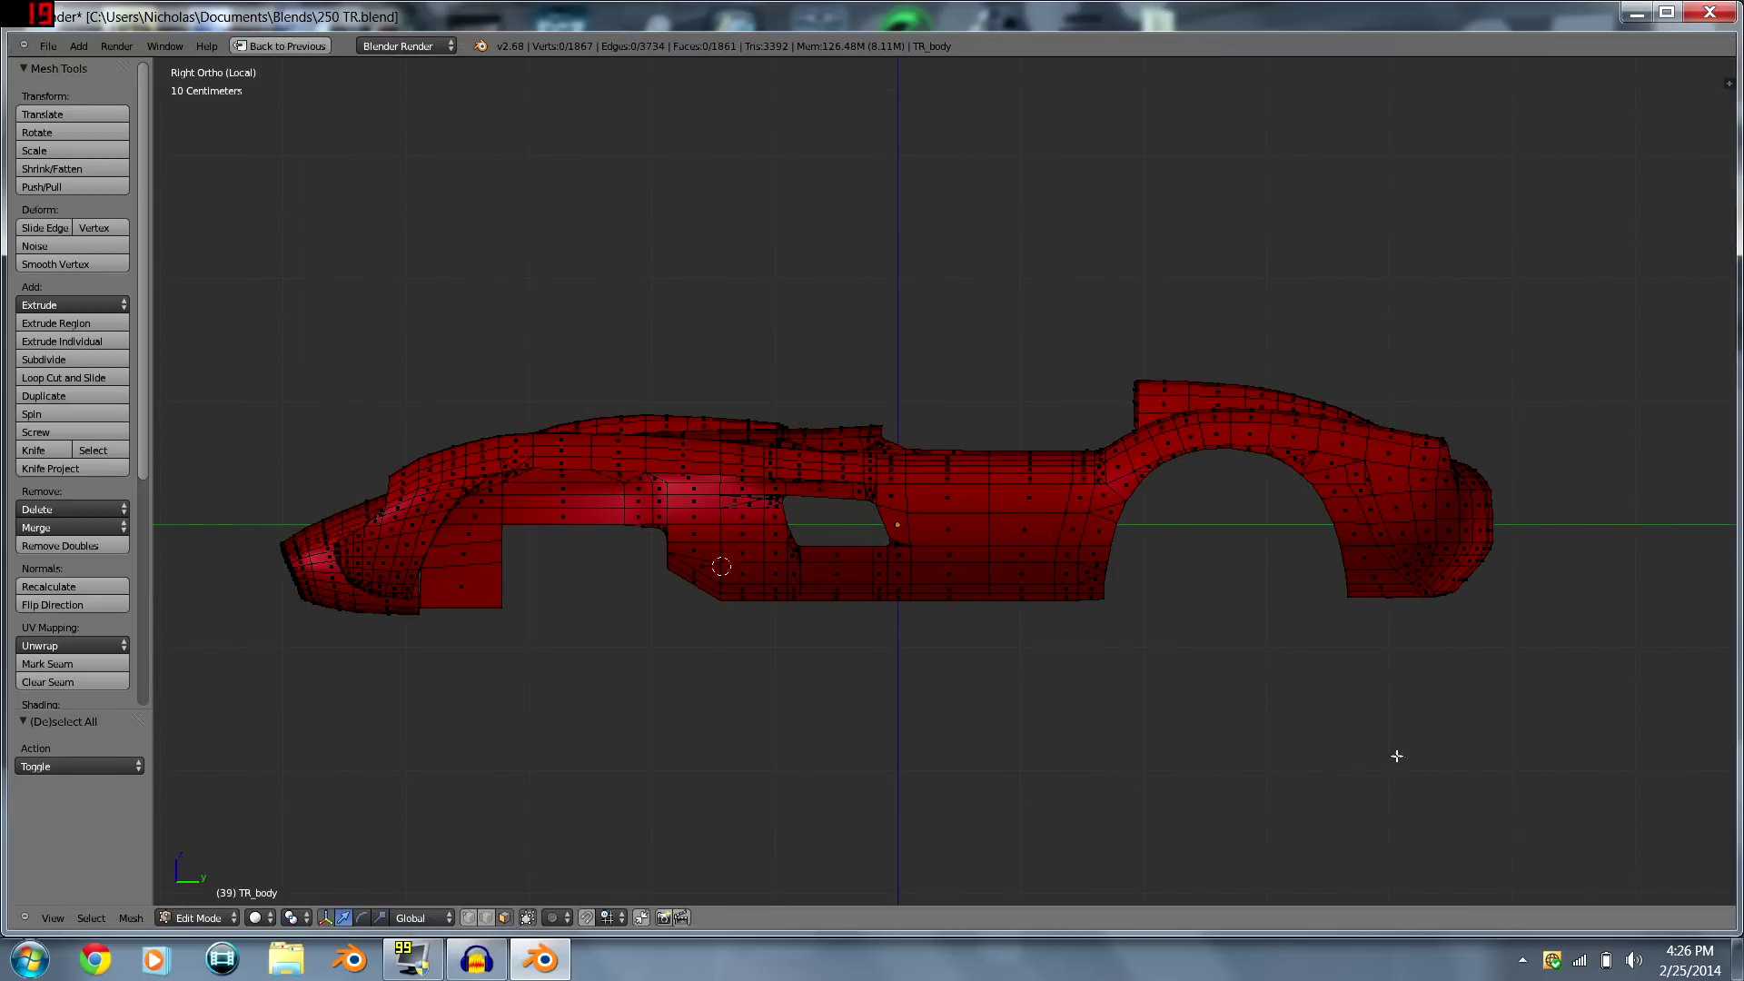
key("b")
left_click_drag(1589, 794, 373, 230)
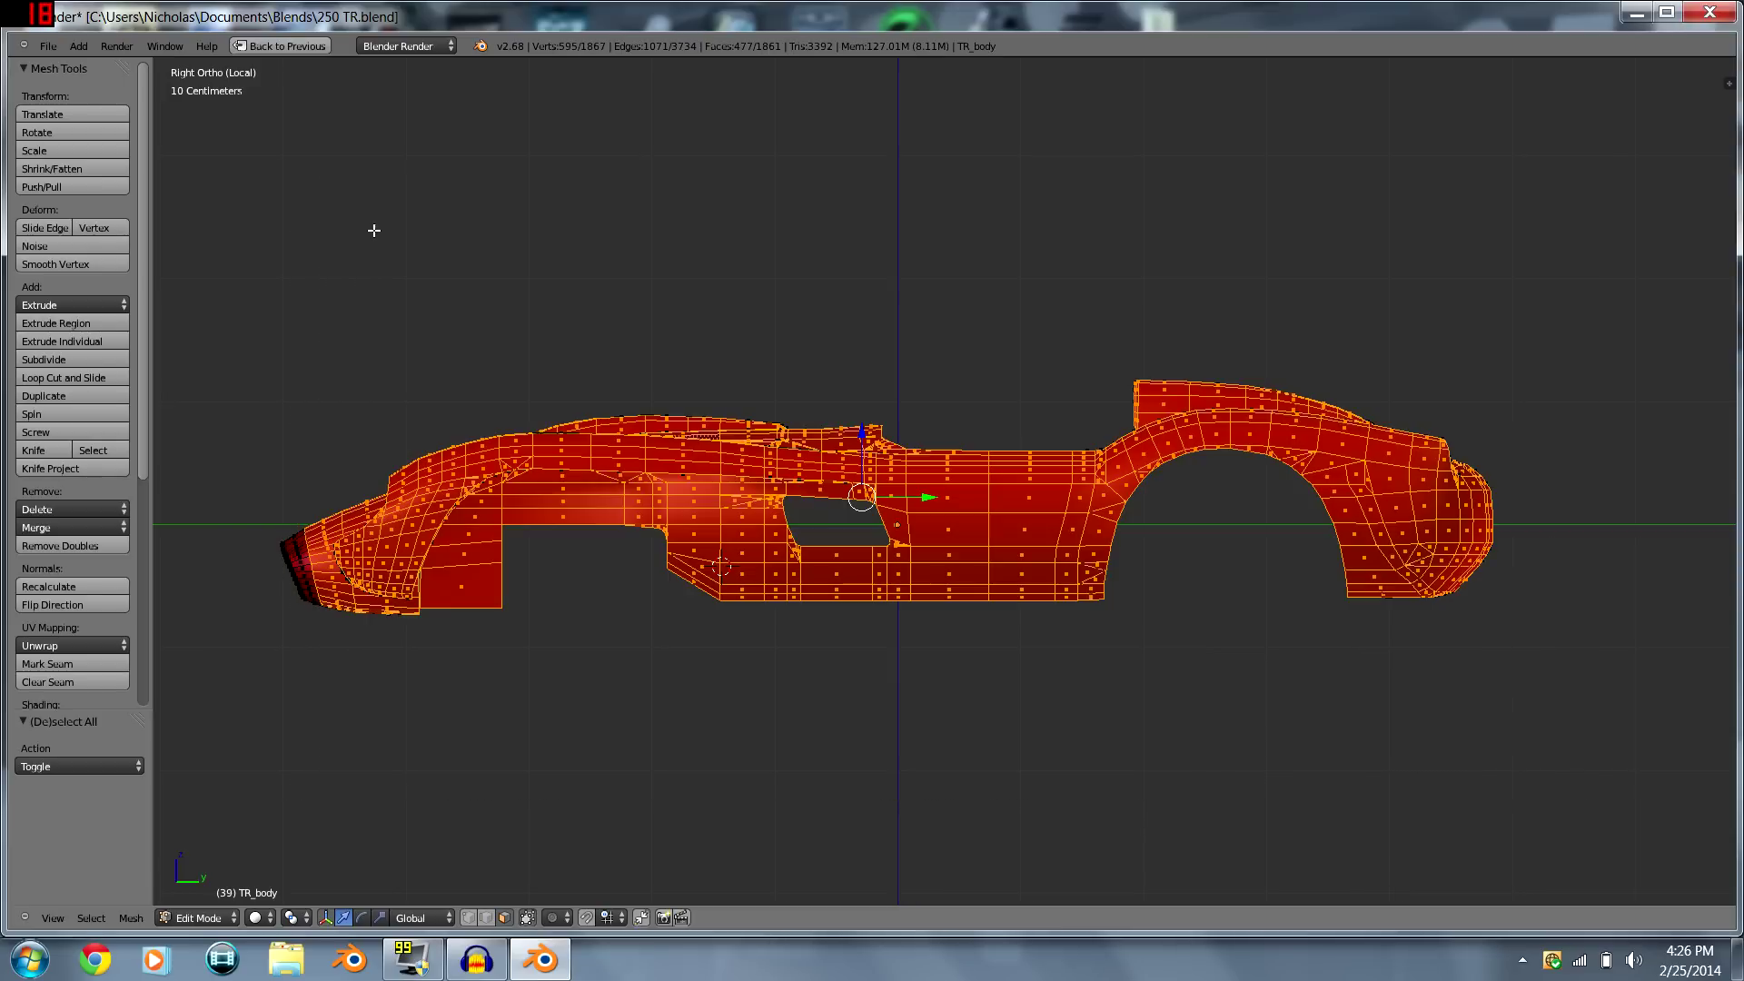
- Use Circle Select to deselect the hood and cockpit-edge faces so the selection follows the body's side
scroll(578, 405, "up", 1)
scroll(741, 466, "up", 4)
scroll(741, 467, "down", 4)
middle_click_drag(741, 466, 933, 524)
key("KP_7")
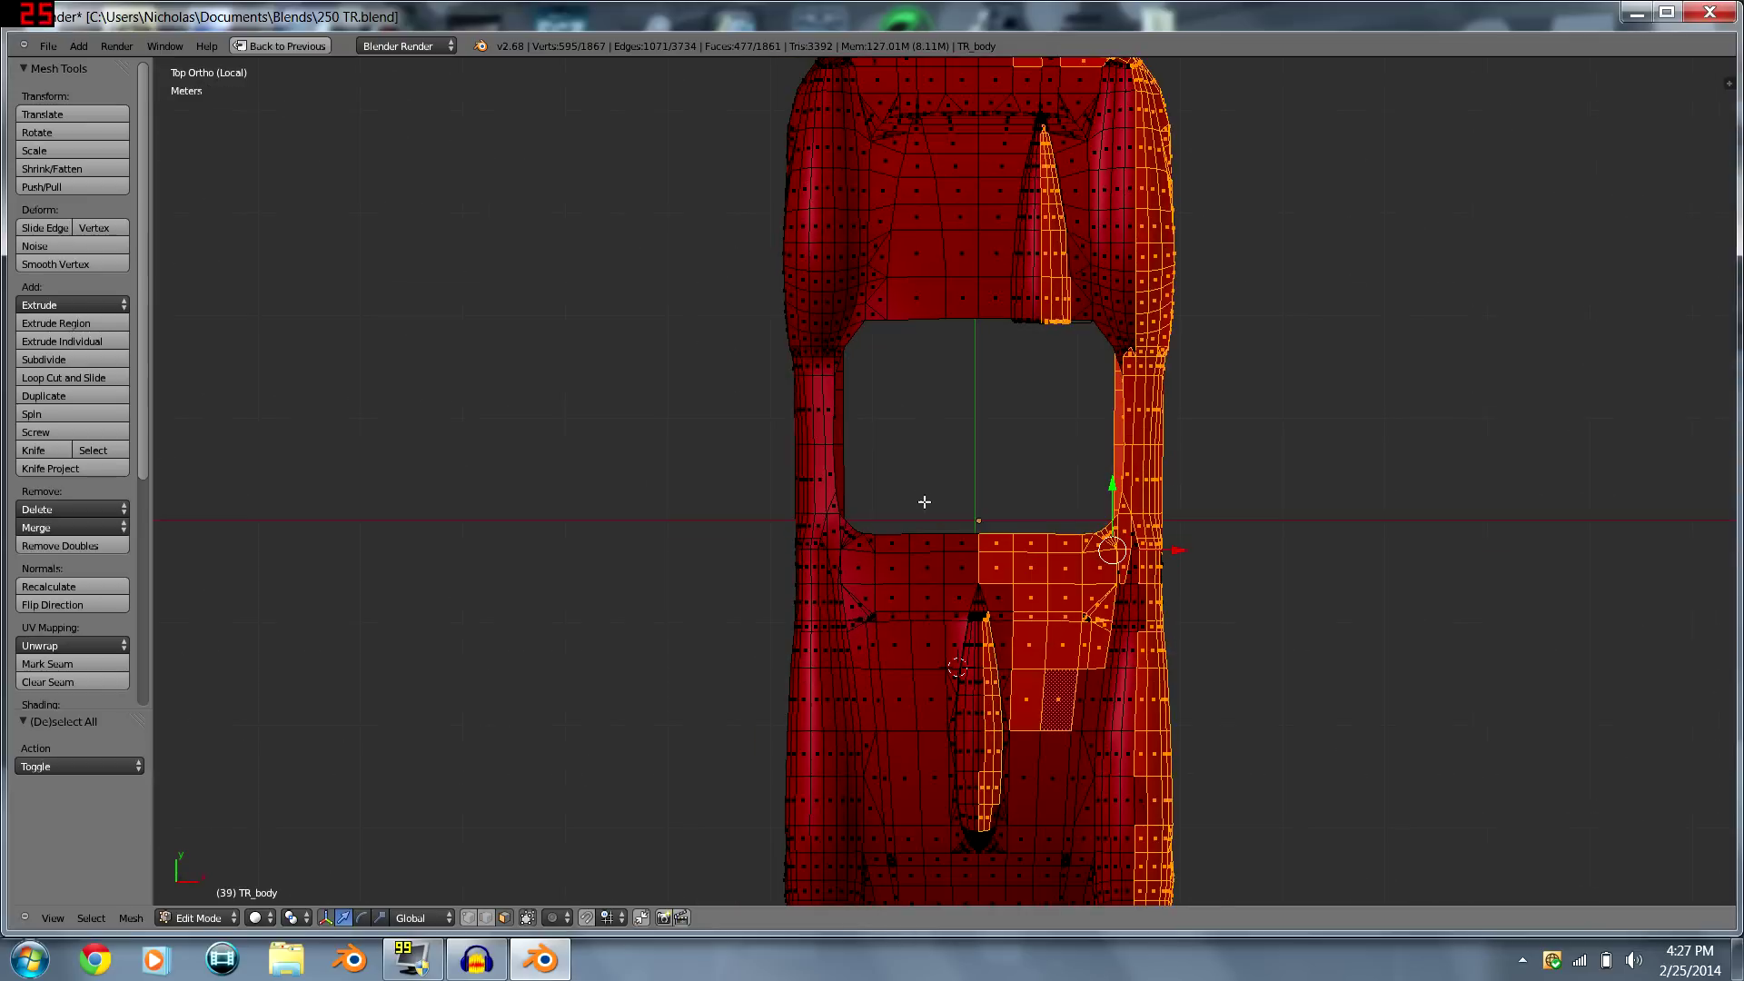
key("z")
scroll(918, 513, "down", 3)
middle_click_drag(919, 518, 1021, 810)
scroll(897, 517, "up", 5)
key("z")
middle_click_drag(897, 517, 851, 381)
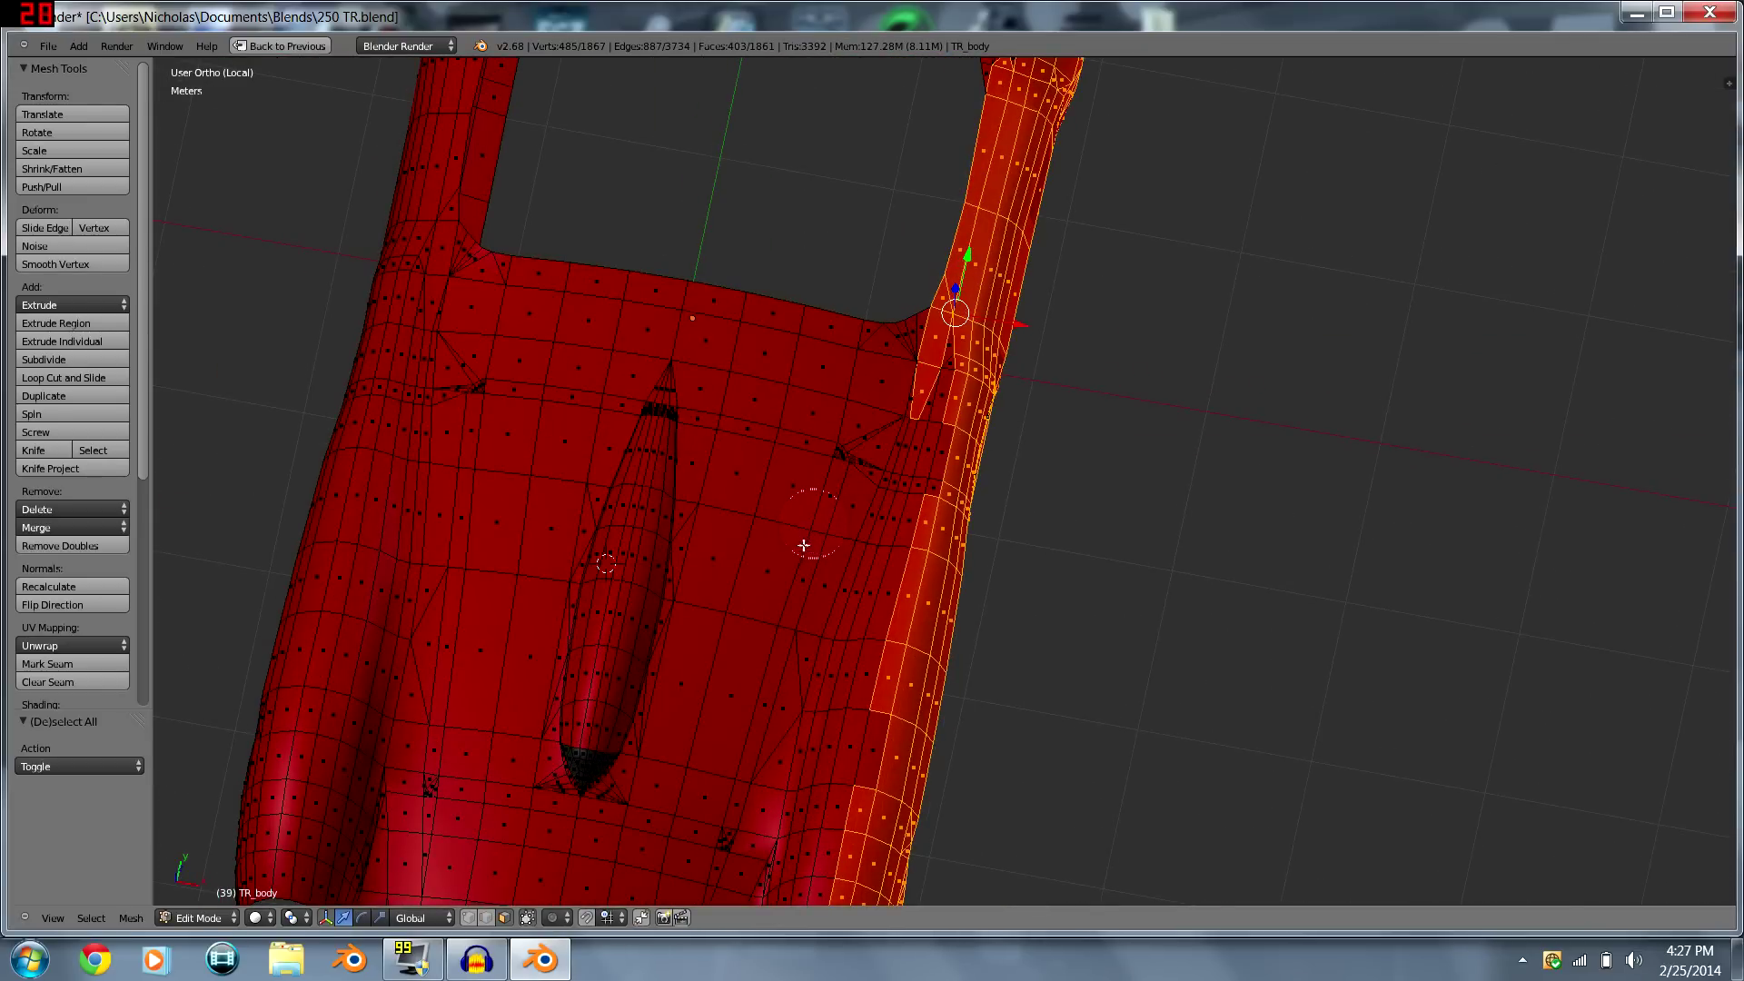
scroll(810, 534, "down", 3)
scroll(903, 454, "up", 5)
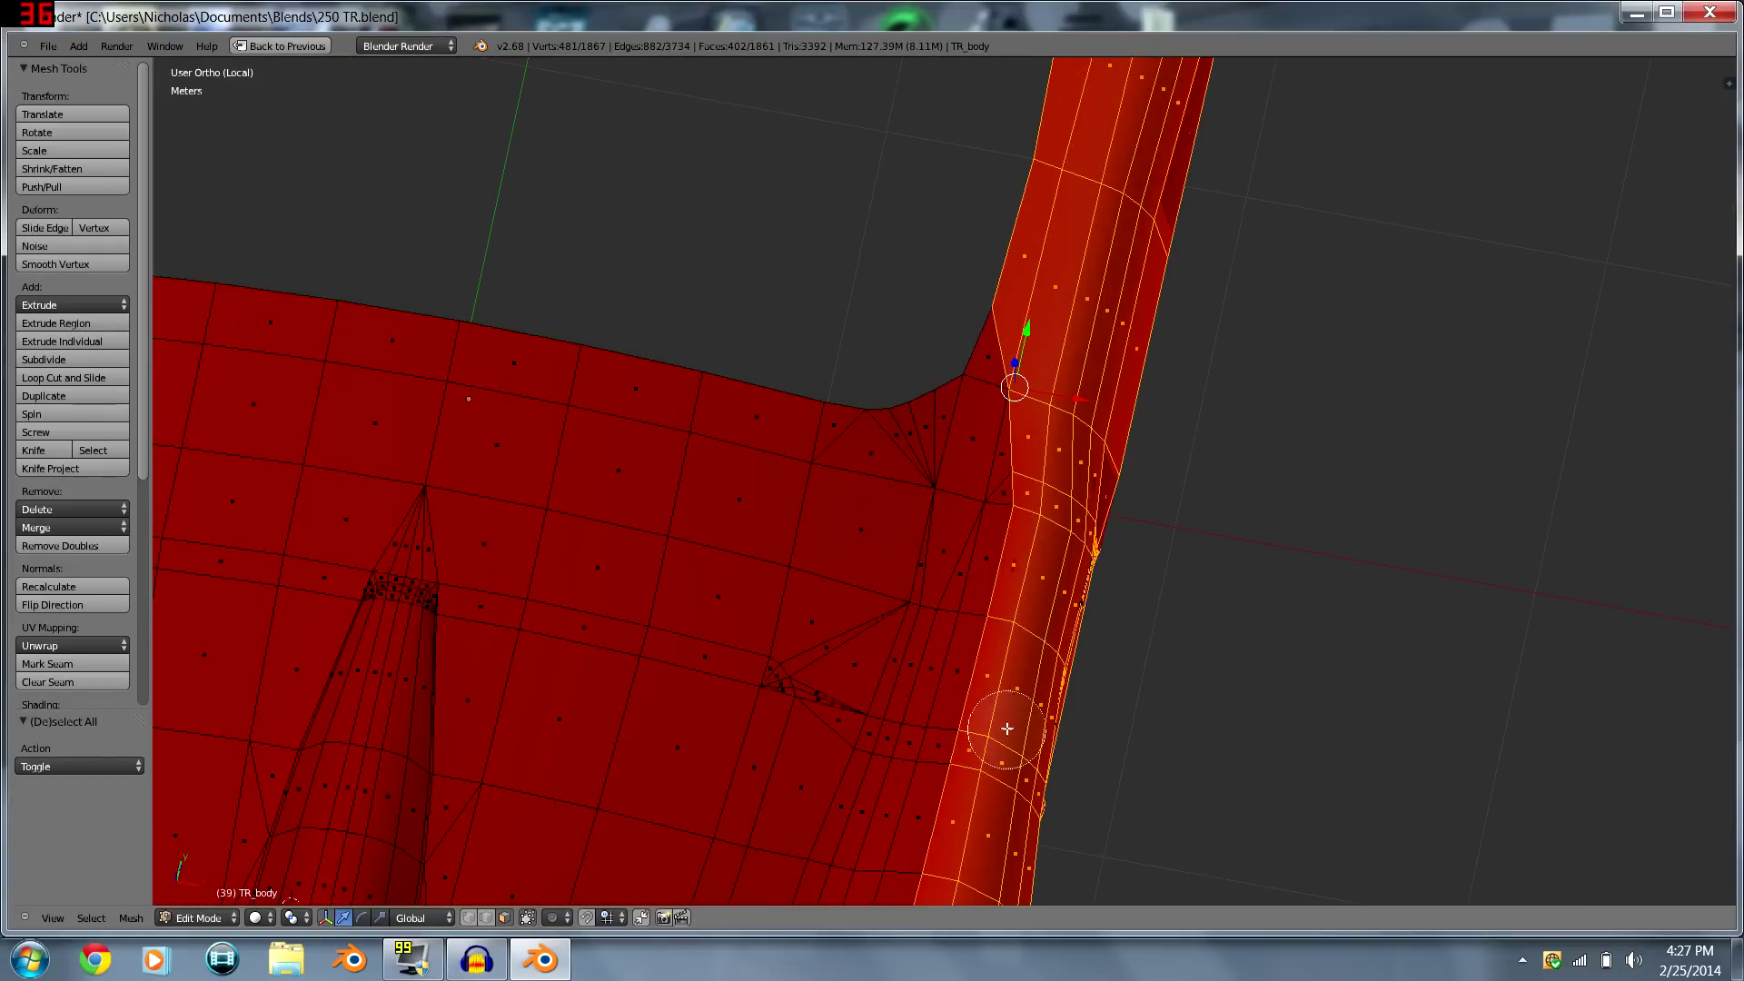
key("Escape")
- Undo the stray face selection near the cockpit corner and deselect the headrest fin faces
scroll(1008, 654, "down", 5)
key("KP_3")
scroll(1015, 563, "up", 8)
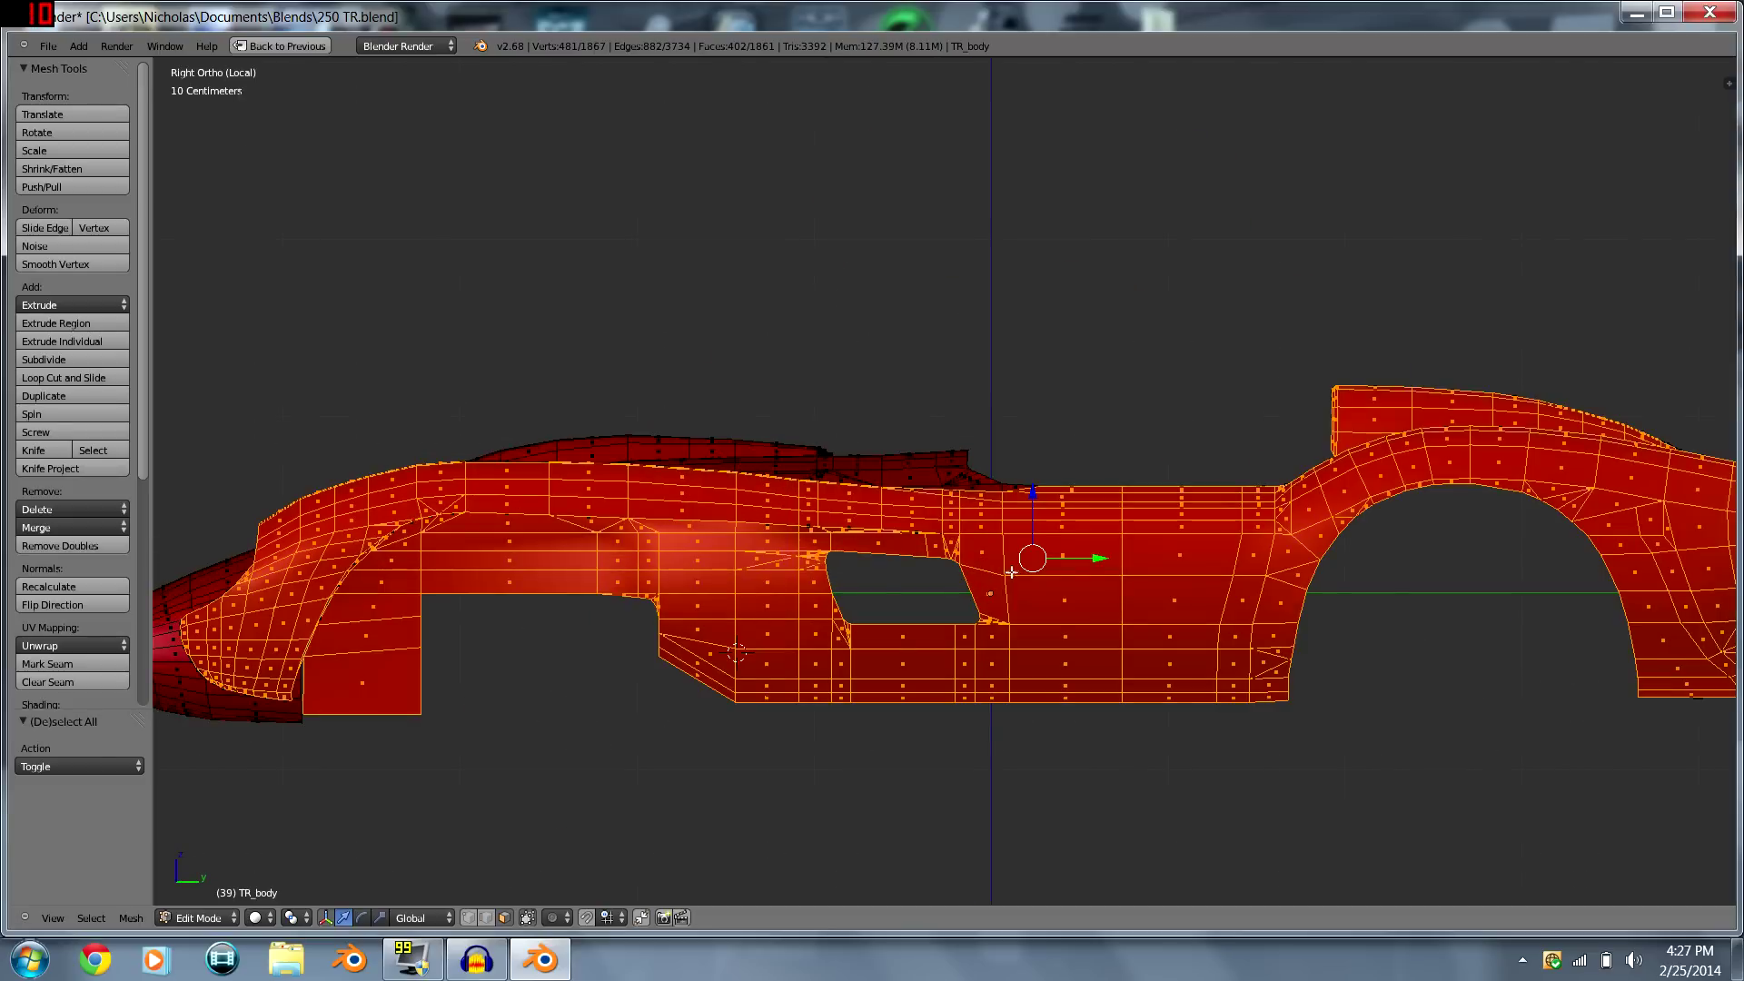
middle_click_drag(815, 516, 849, 554)
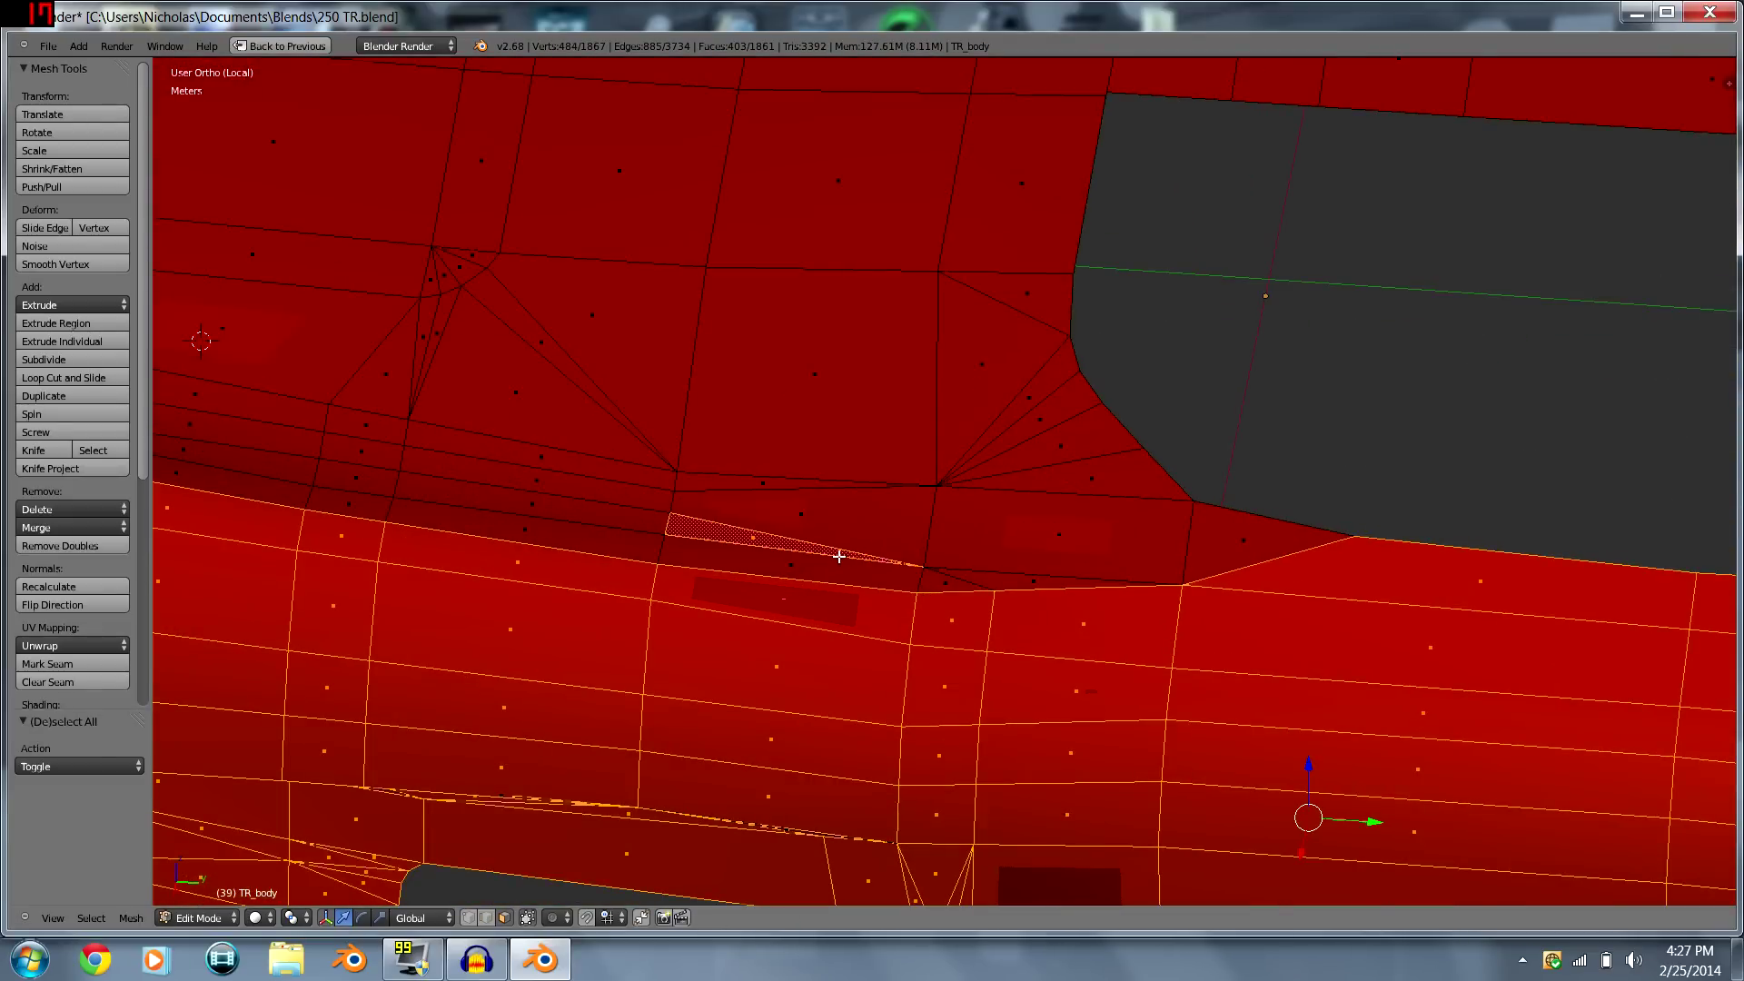
key("ctrl+z")
scroll(841, 543, "down", 5)
key("KP_3")
scroll(1131, 545, "down", 4)
middle_click_drag(1150, 516, 986, 507, "shift")
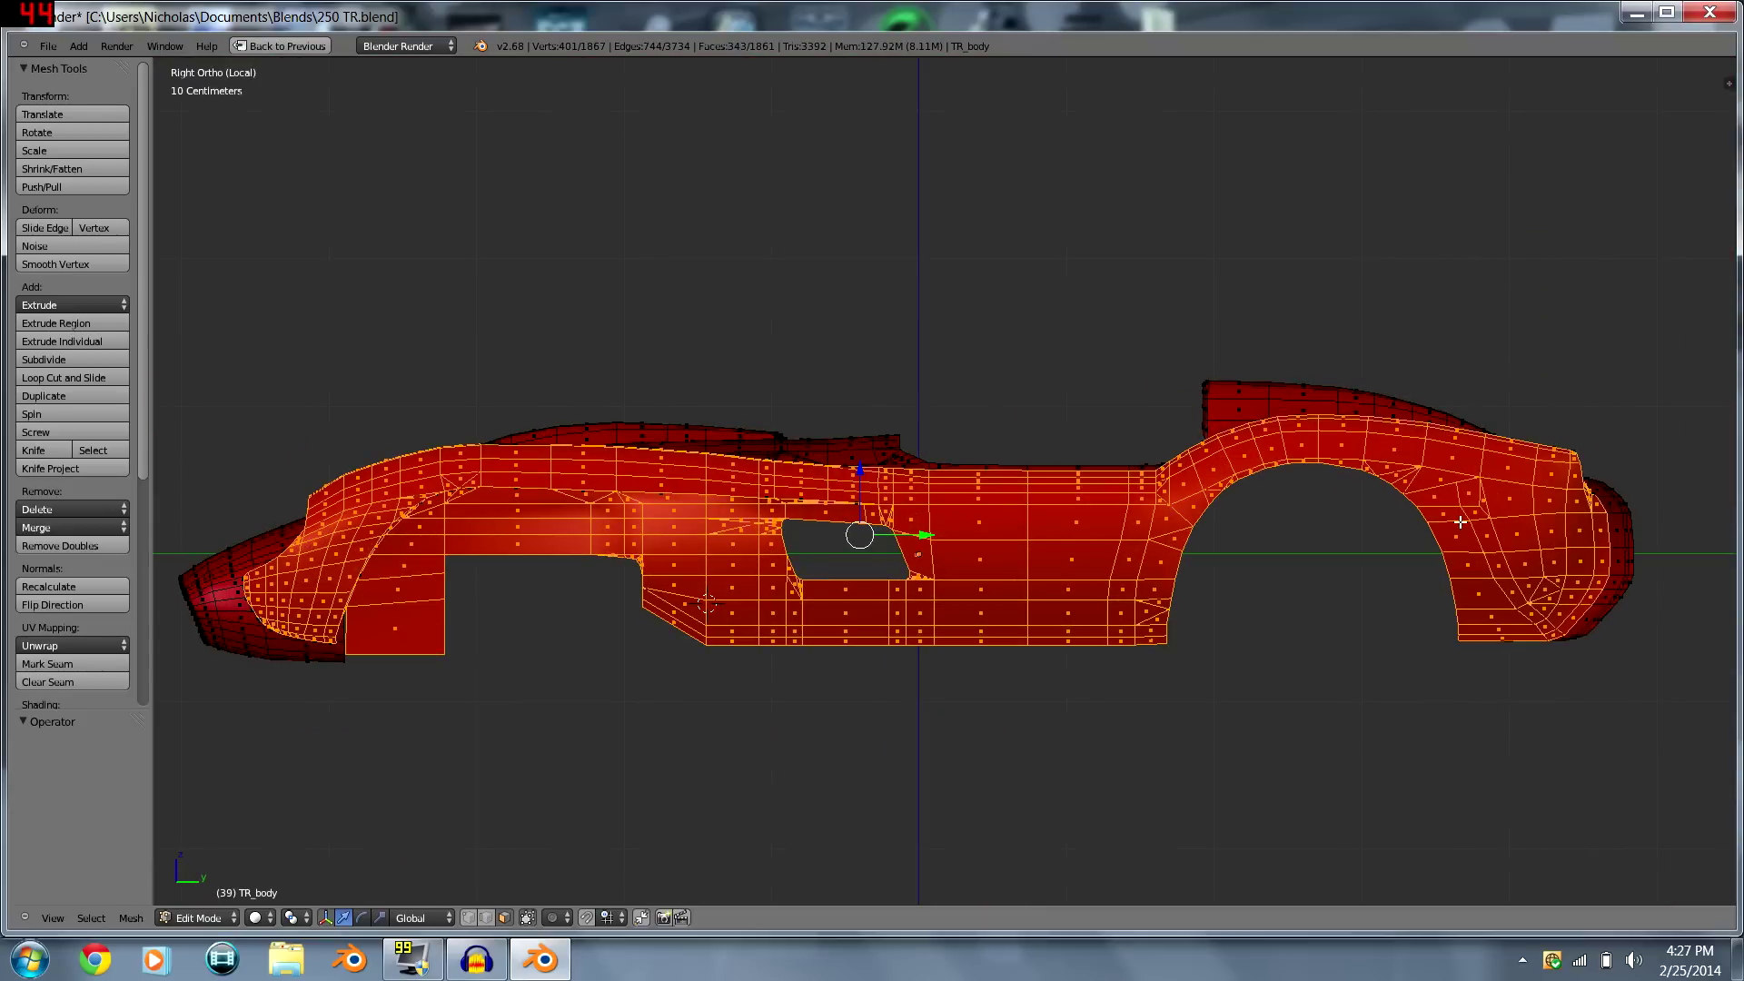
- Deselect the tail faces beside and below the taillight opening with Circle Select in back orthographic view
middle_click_drag(1460, 521, 649, 427)
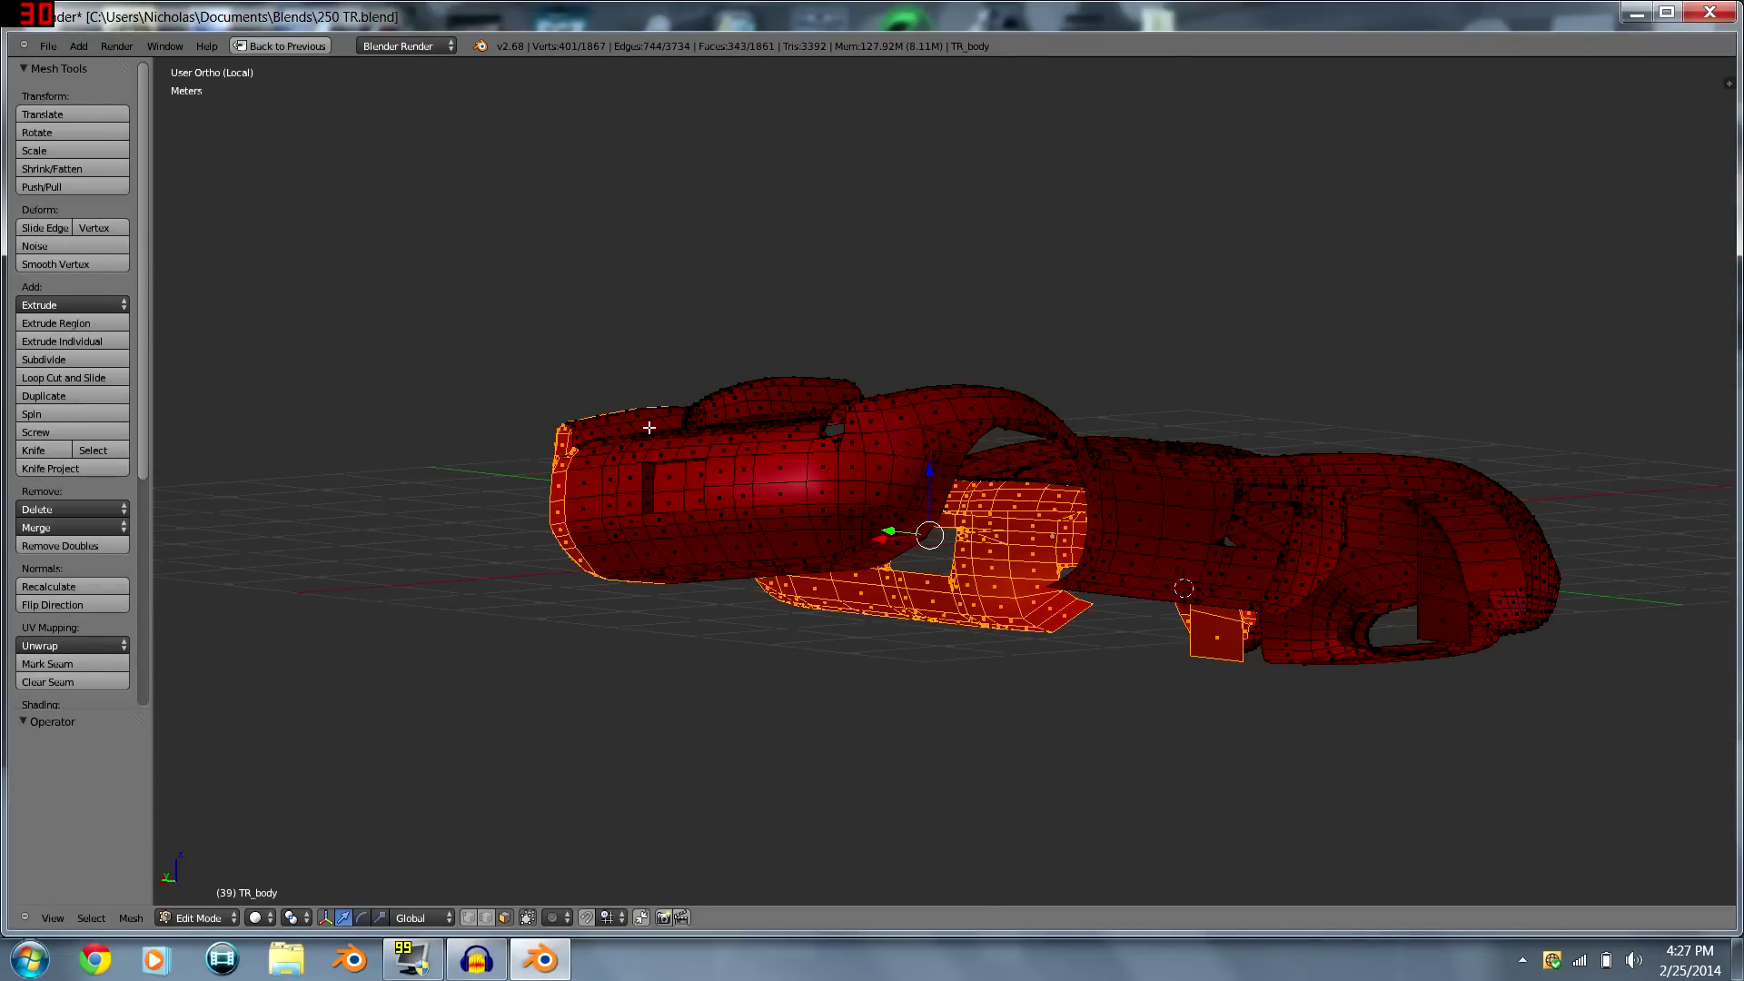
key("ctrl+KP_1")
scroll(650, 427, "up", 4)
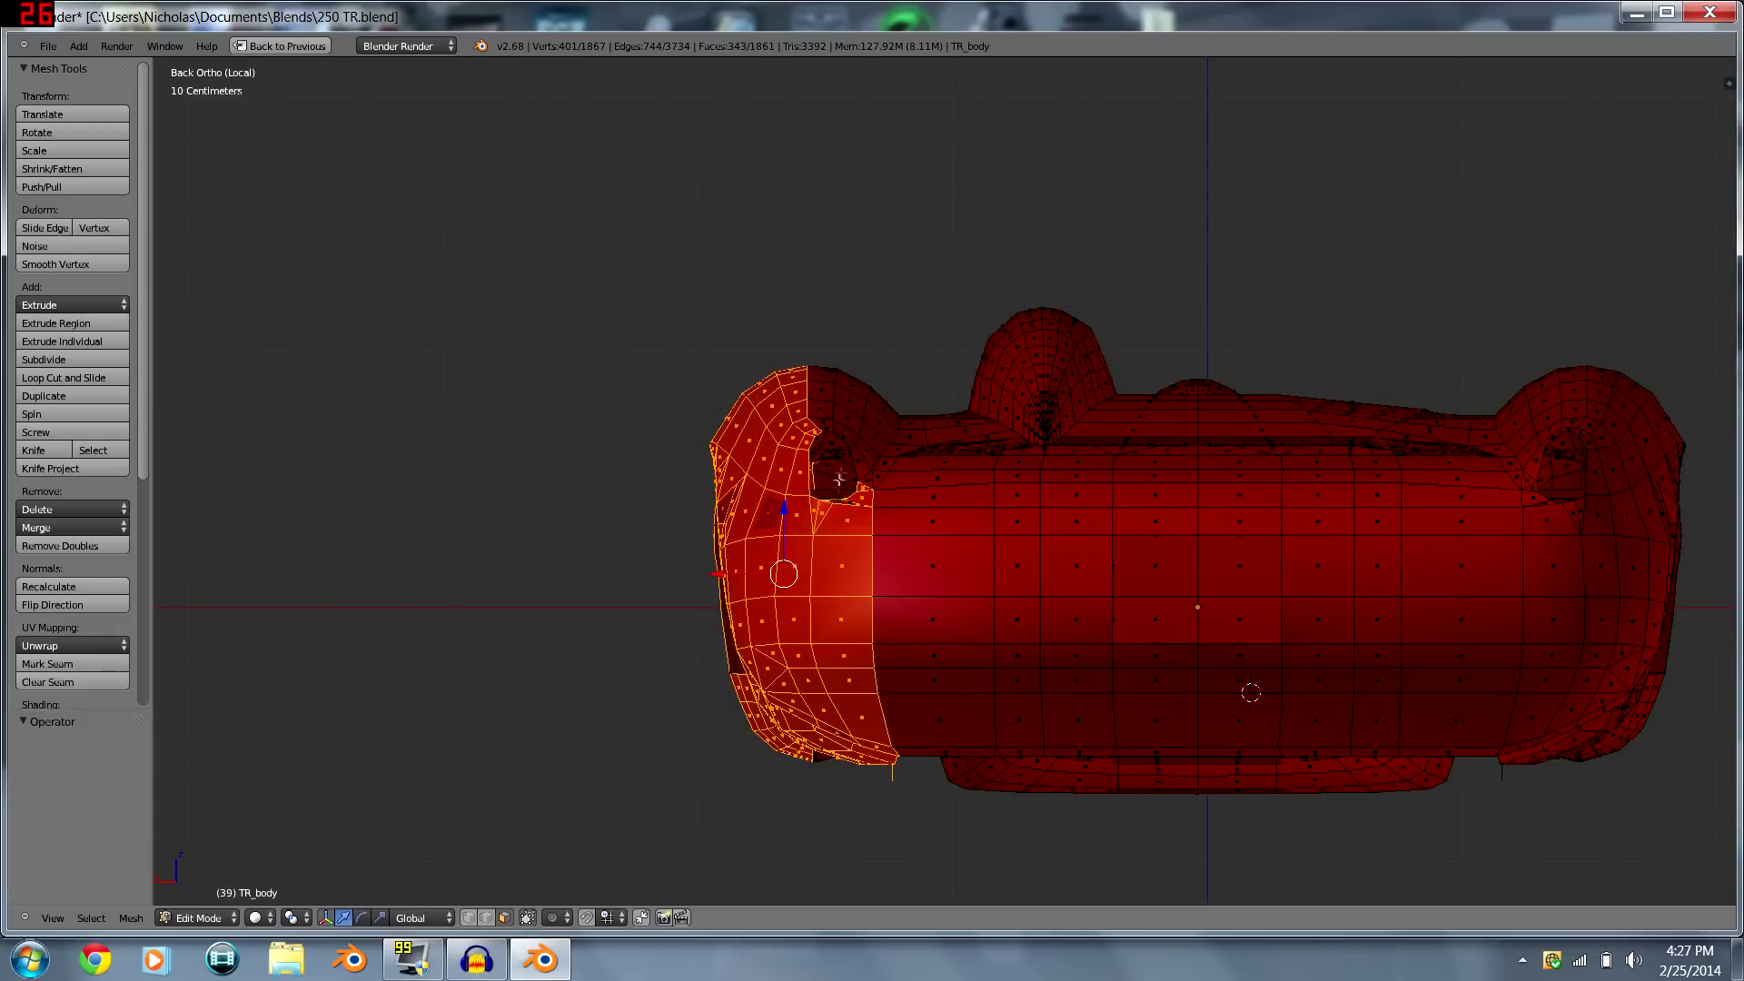
middle_click_drag(872, 588, 1207, 624)
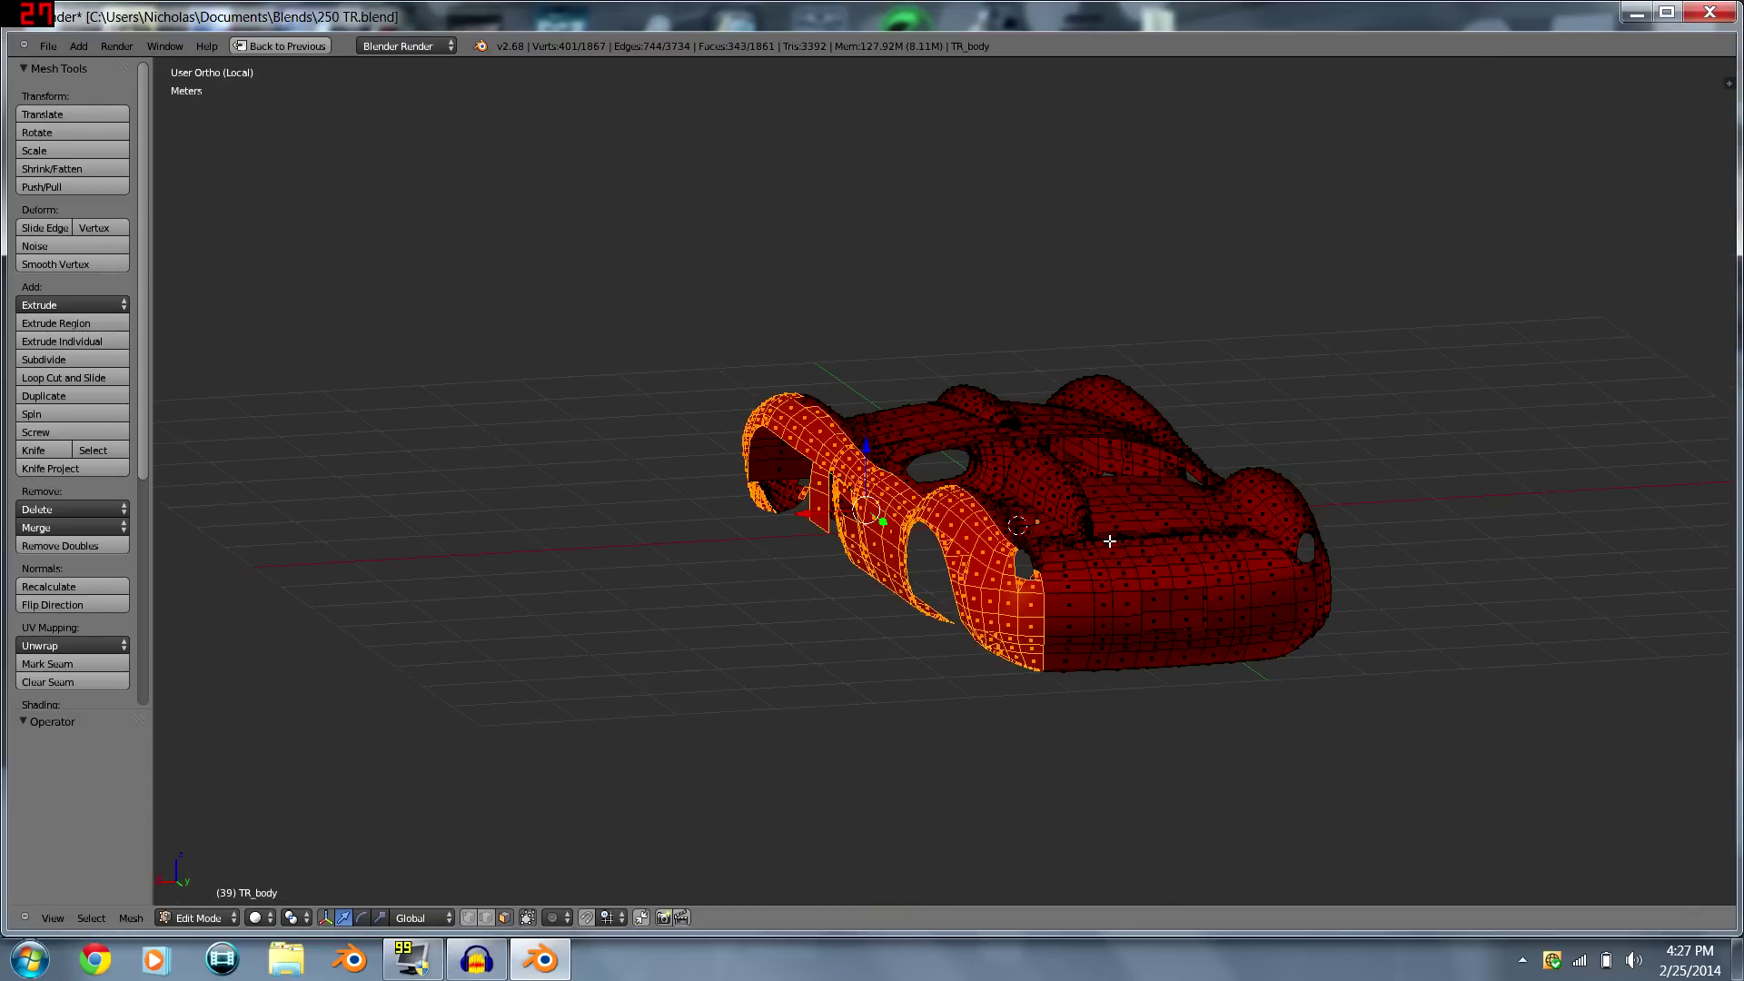
key("KP_3")
scroll(1326, 546, "up", 8)
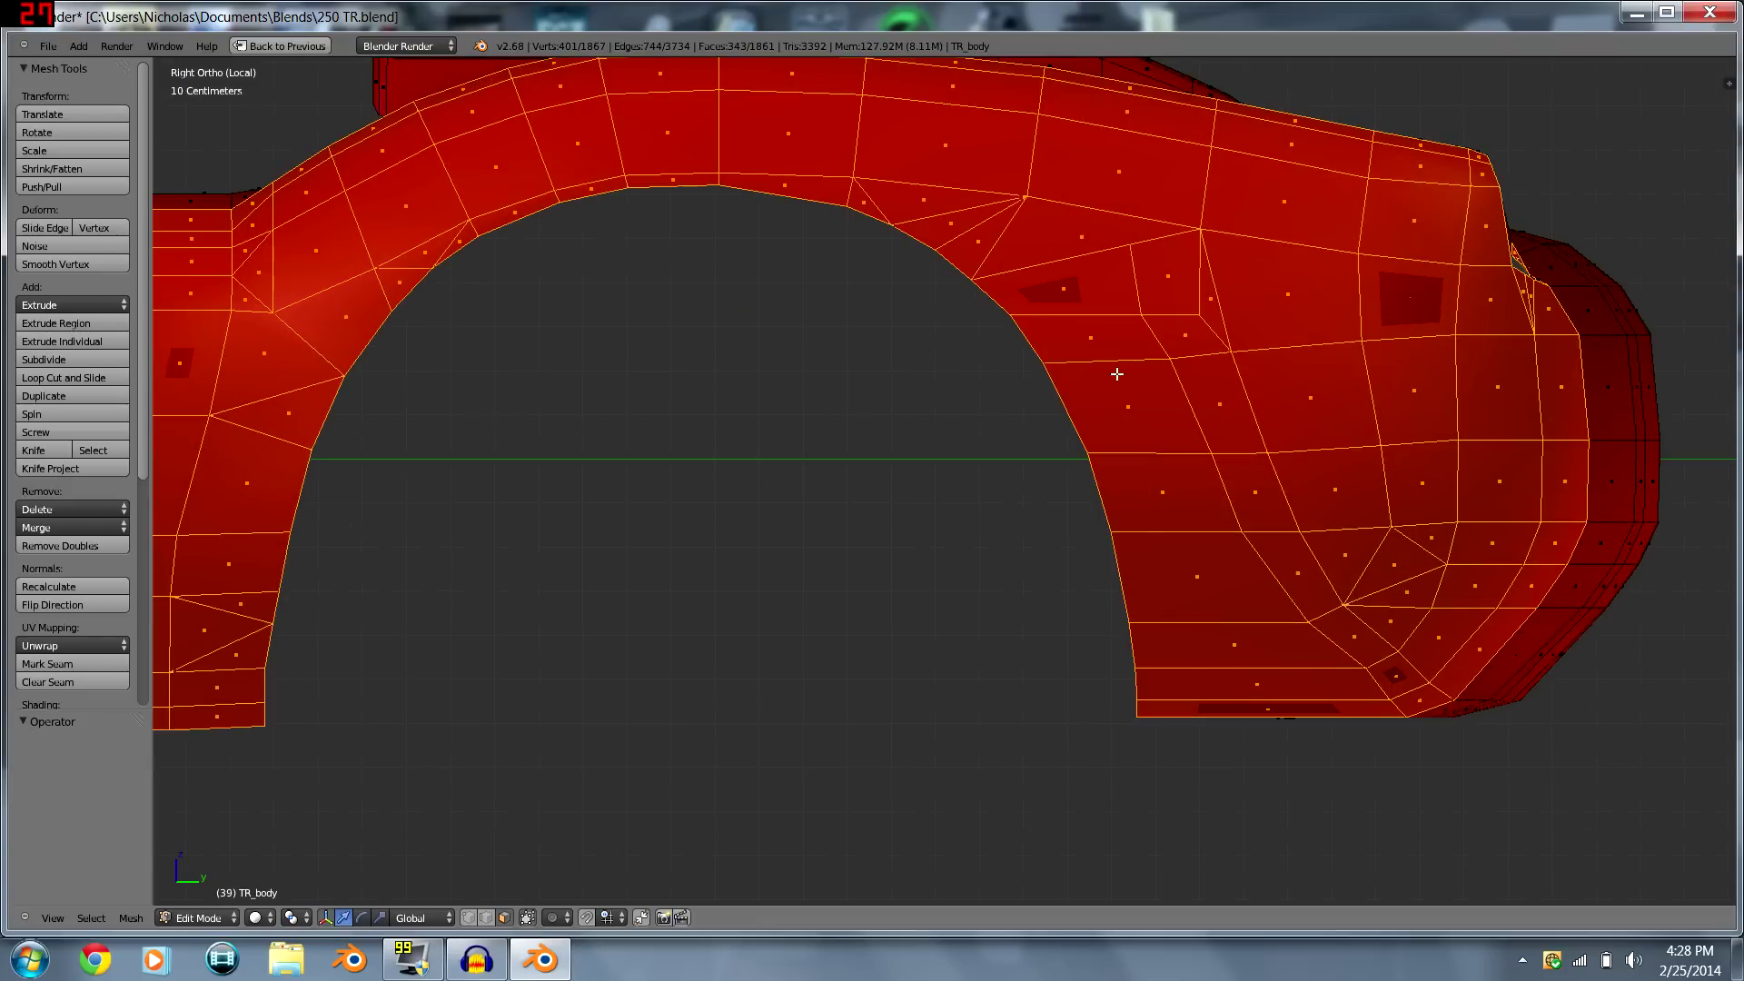
key("ctrl+KP_1")
key("c")
mouse_move(892, 312)
middle_mouse_down()
mouse_move(817, 296)
mouse_move(828, 439)
mouse_move(900, 760)
mouse_move(874, 607)
mouse_move(809, 475)
mouse_move(782, 521)
mouse_move(822, 285)
mouse_move(871, 352)
middle_mouse_up()
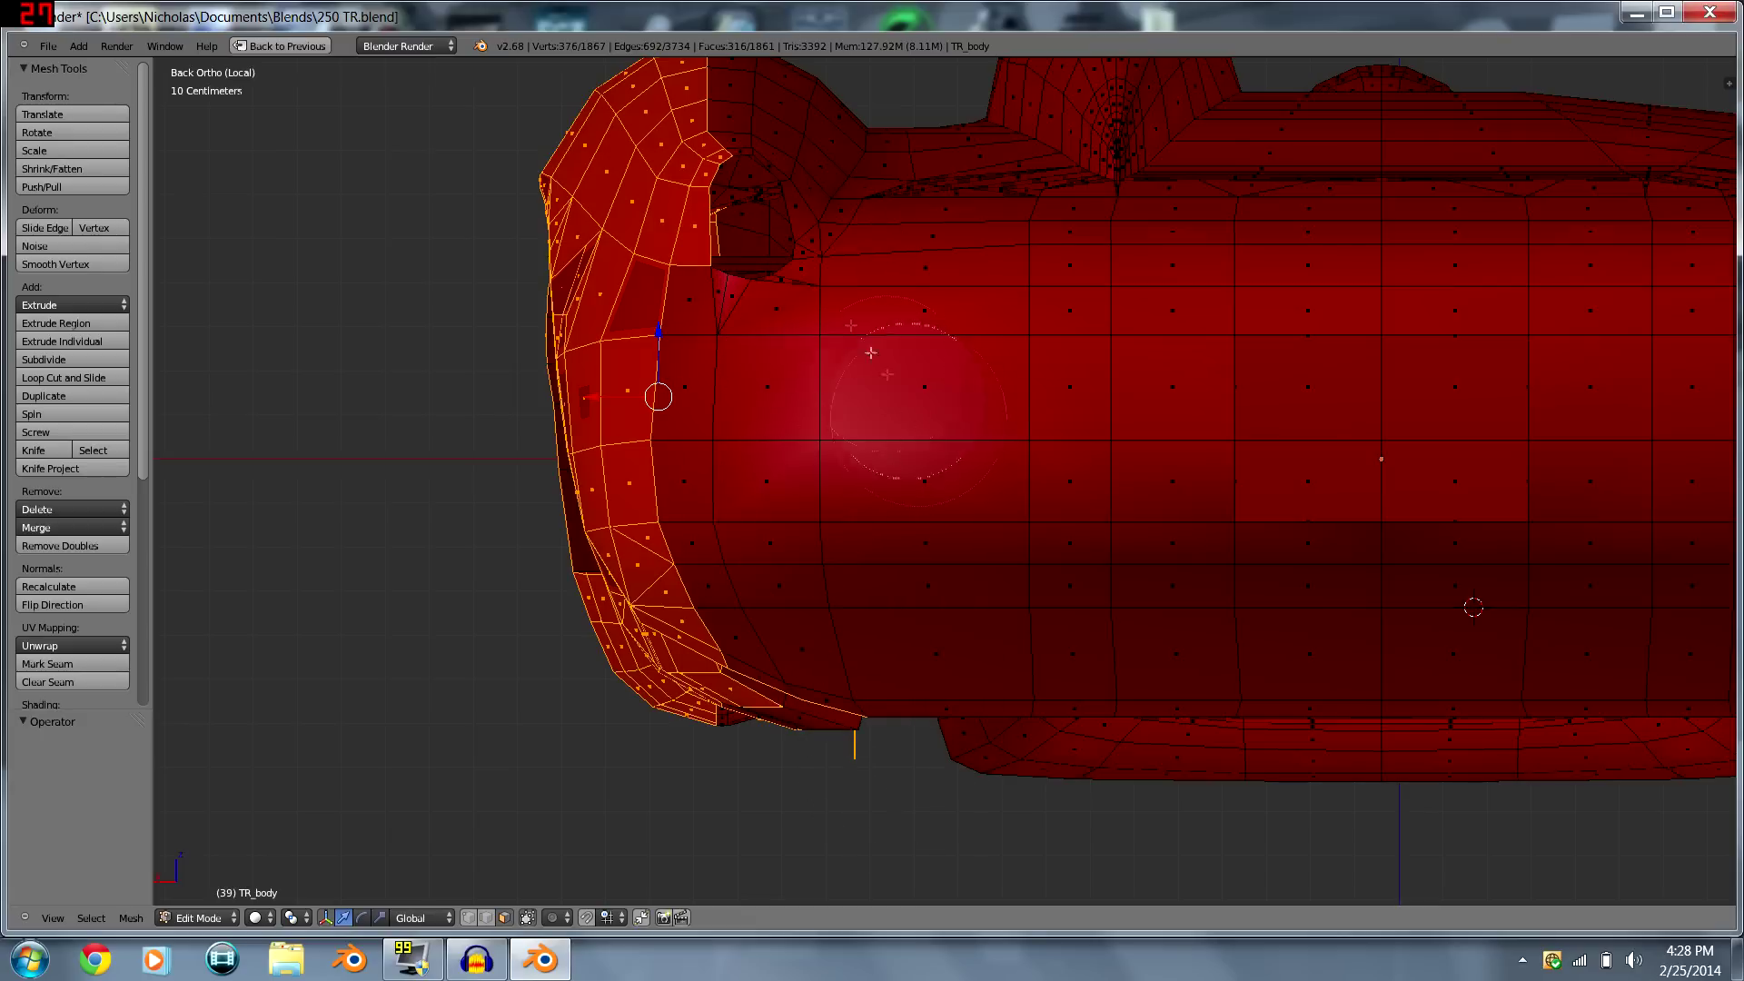
right_click(803, 280)
- Deselect the leftover faces at the rear corner so the side selection ends just behind the rear wheel arch
scroll(817, 309, "down", 4)
middle_click_drag(987, 431, 1222, 527, "shift")
scroll(1258, 472, "up", 5)
key("c")
middle_click(1307, 469)
scroll(1313, 436, "down", 5)
middle_click_drag(1313, 435, 1132, 448)
scroll(1168, 406, "up", 4)
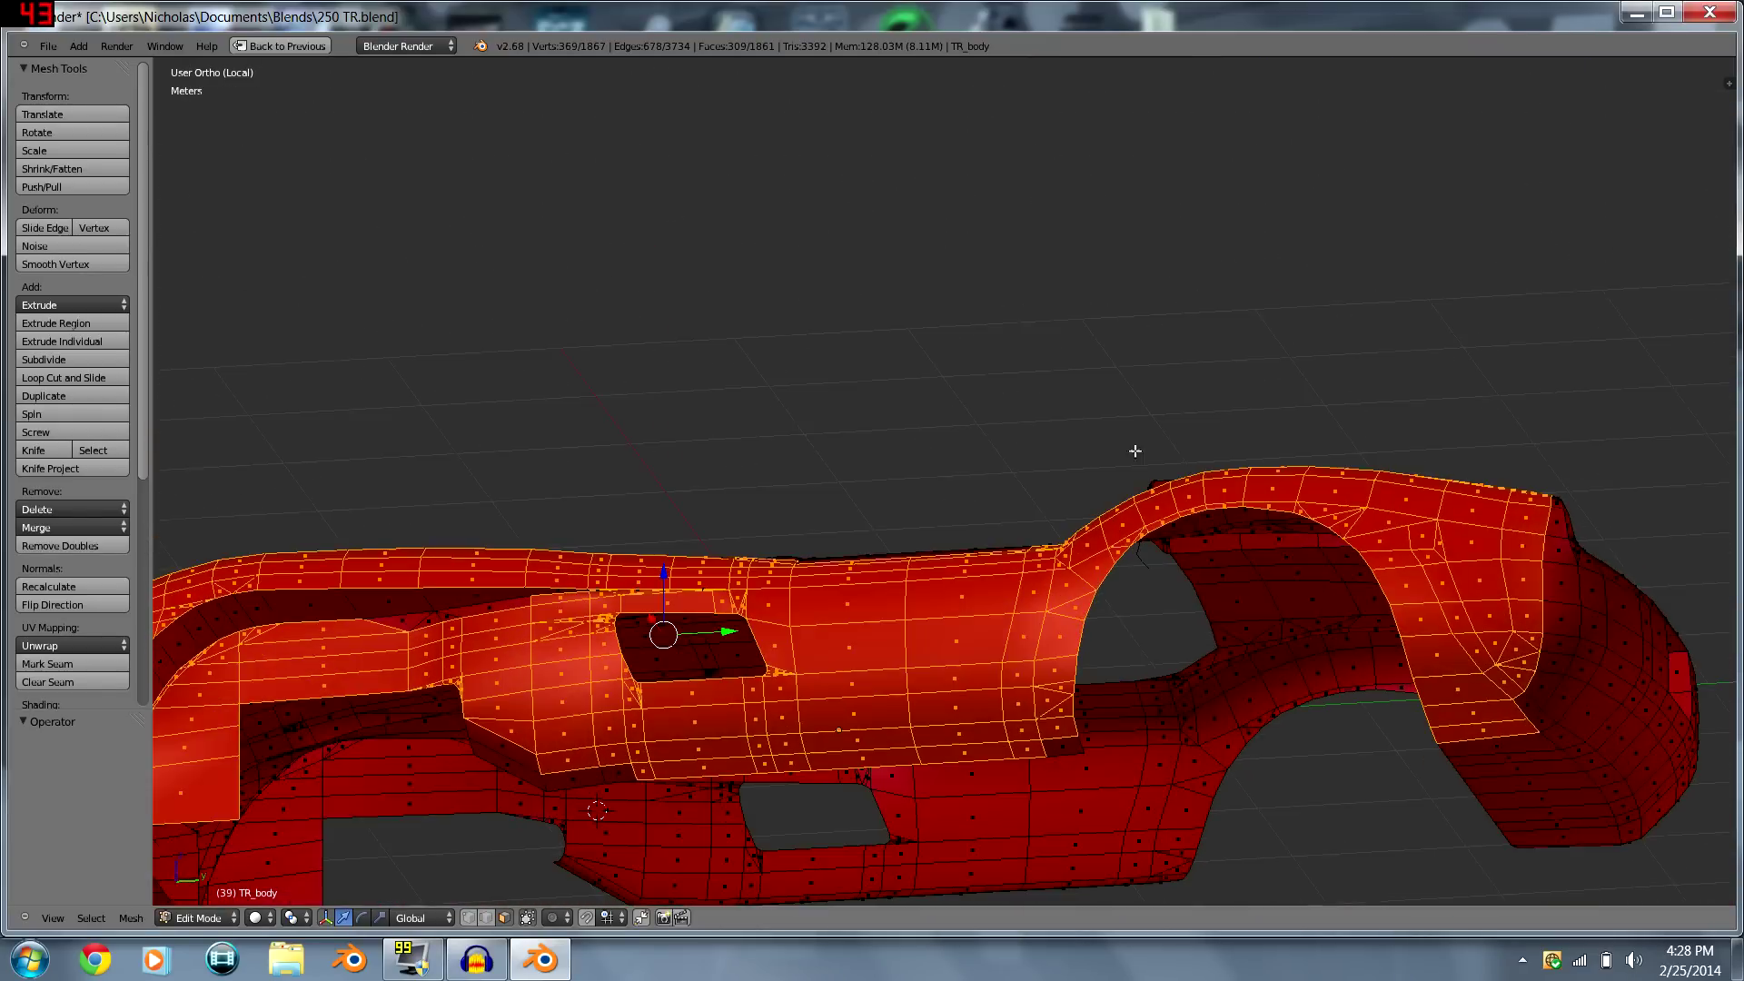
- Project the selected side faces' UVs from the right orthographic view and return to the layout with the UV editor
middle_click_drag(1009, 673, 1125, 499, "shift")
scroll(1123, 499, "up", 3)
scroll(1090, 506, "down", 1)
key("KP_3")
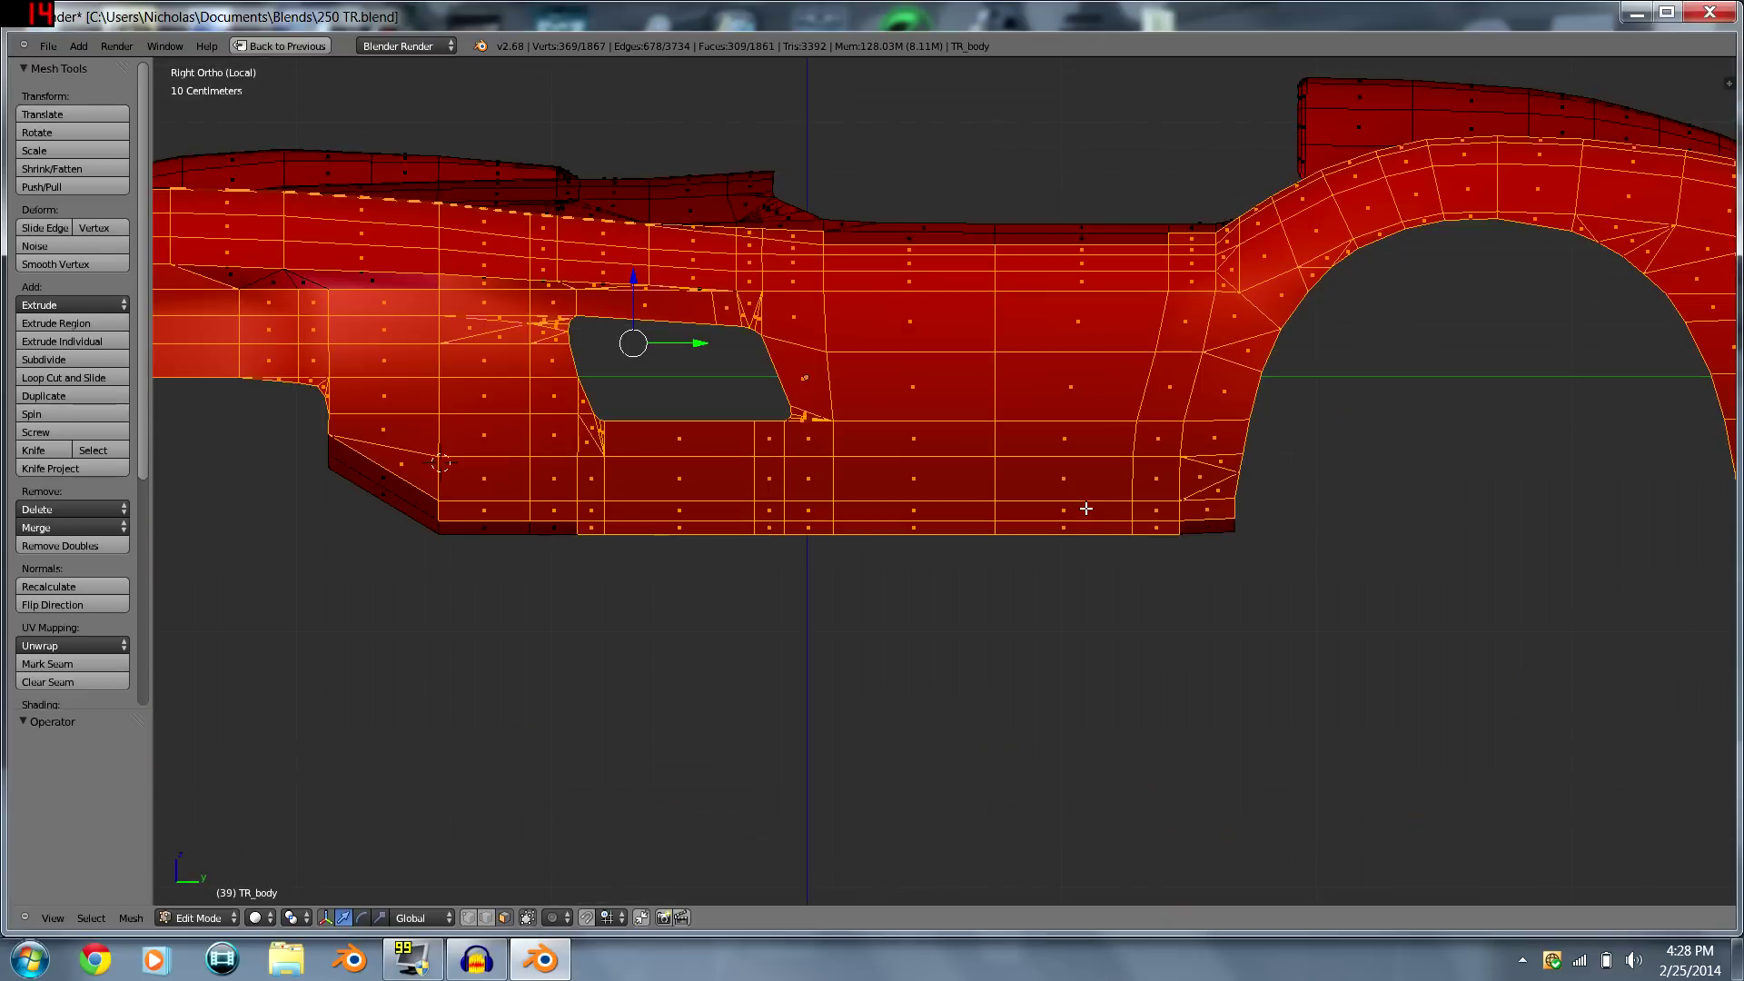
scroll(1211, 564, "up", 3)
scroll(1281, 569, "down", 10)
scroll(900, 290, "up", 5)
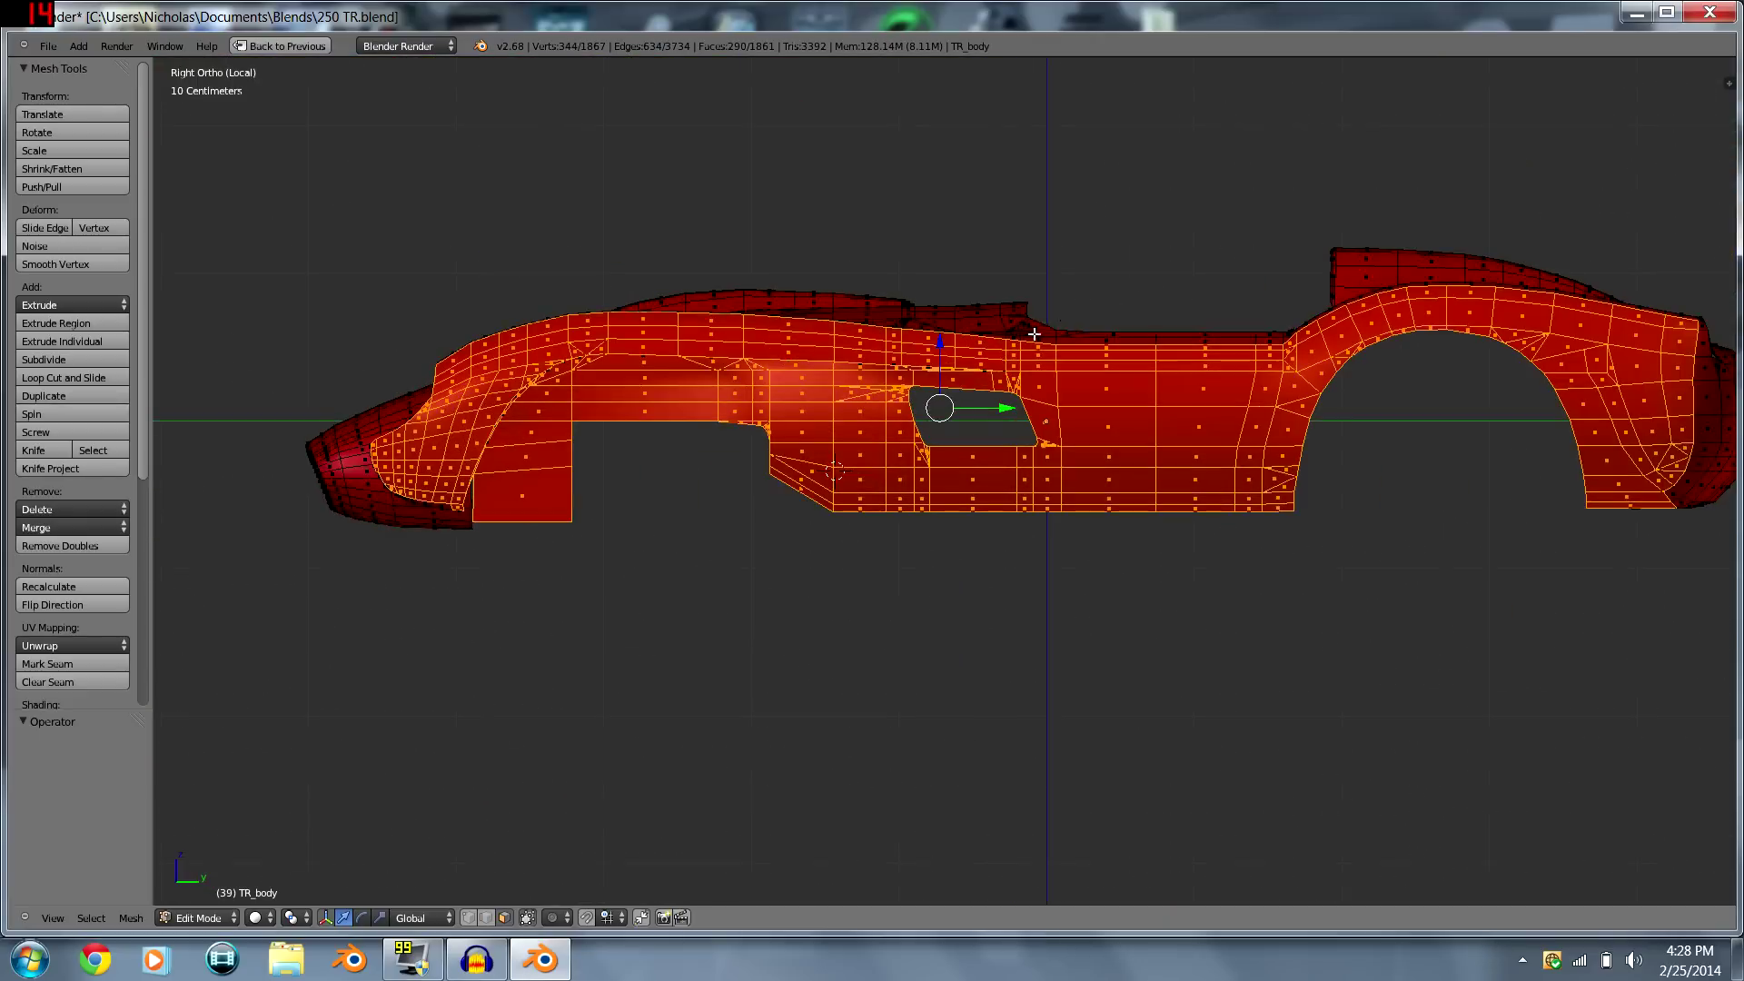
scroll(912, 343, "down", 2)
scroll(882, 338, "up", 1)
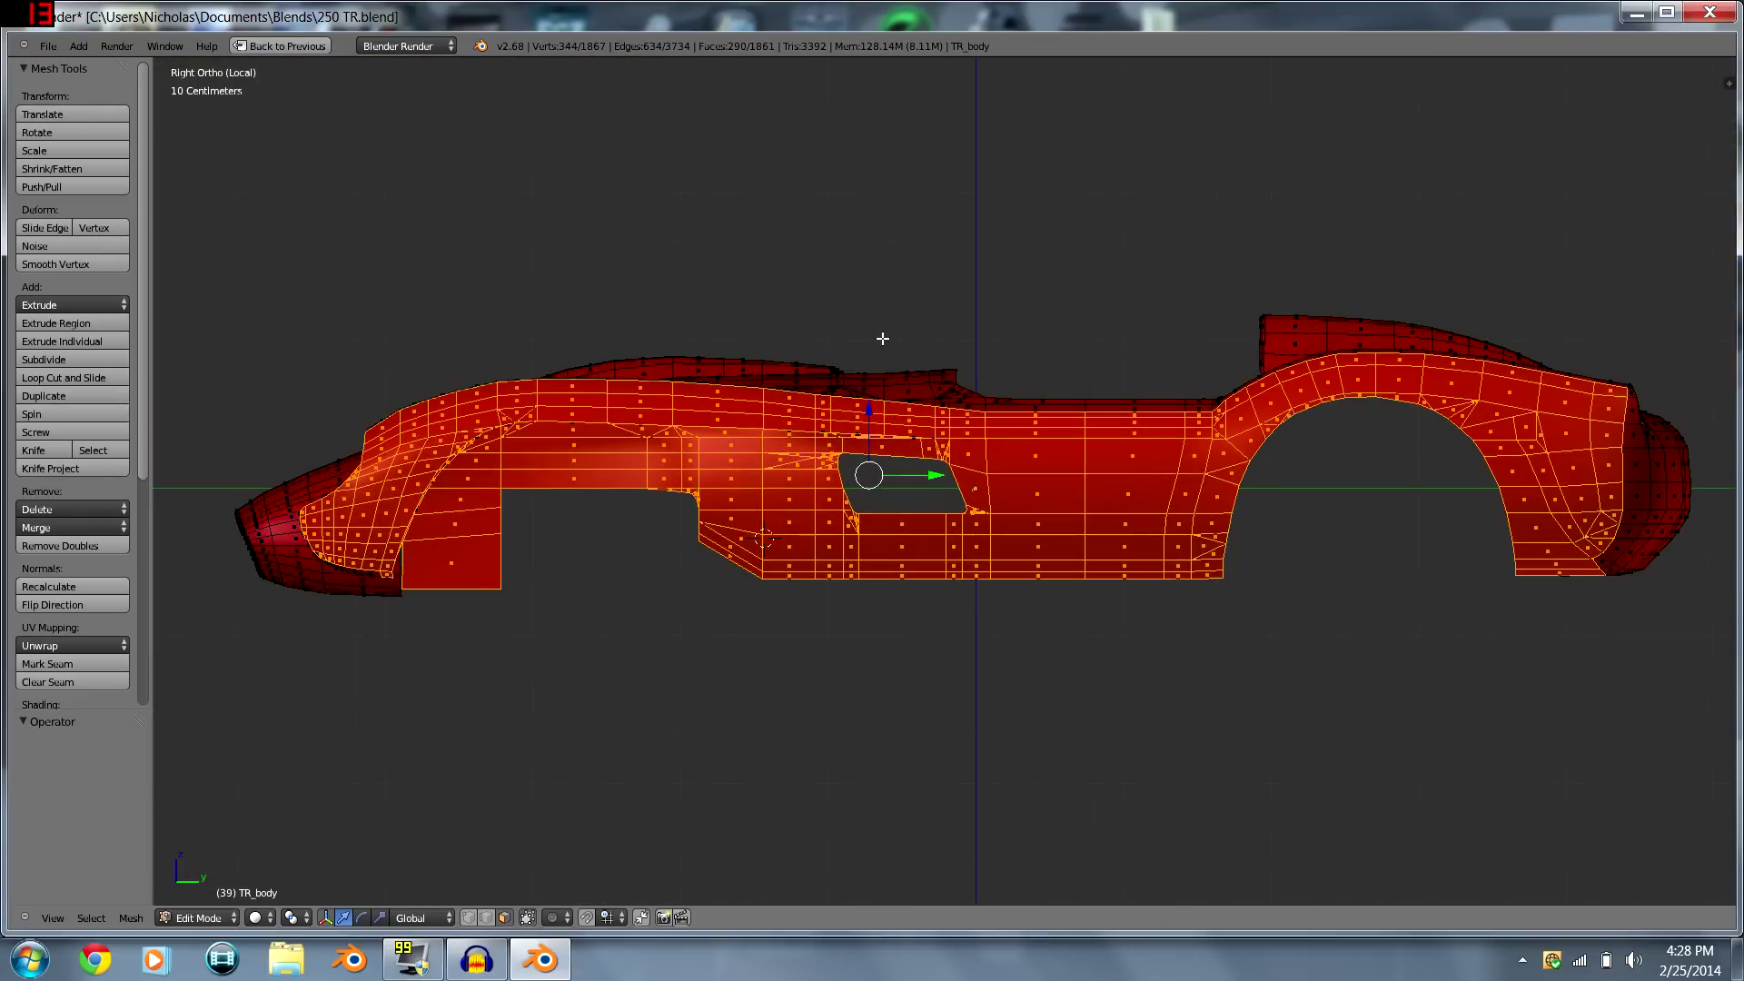
key("u")
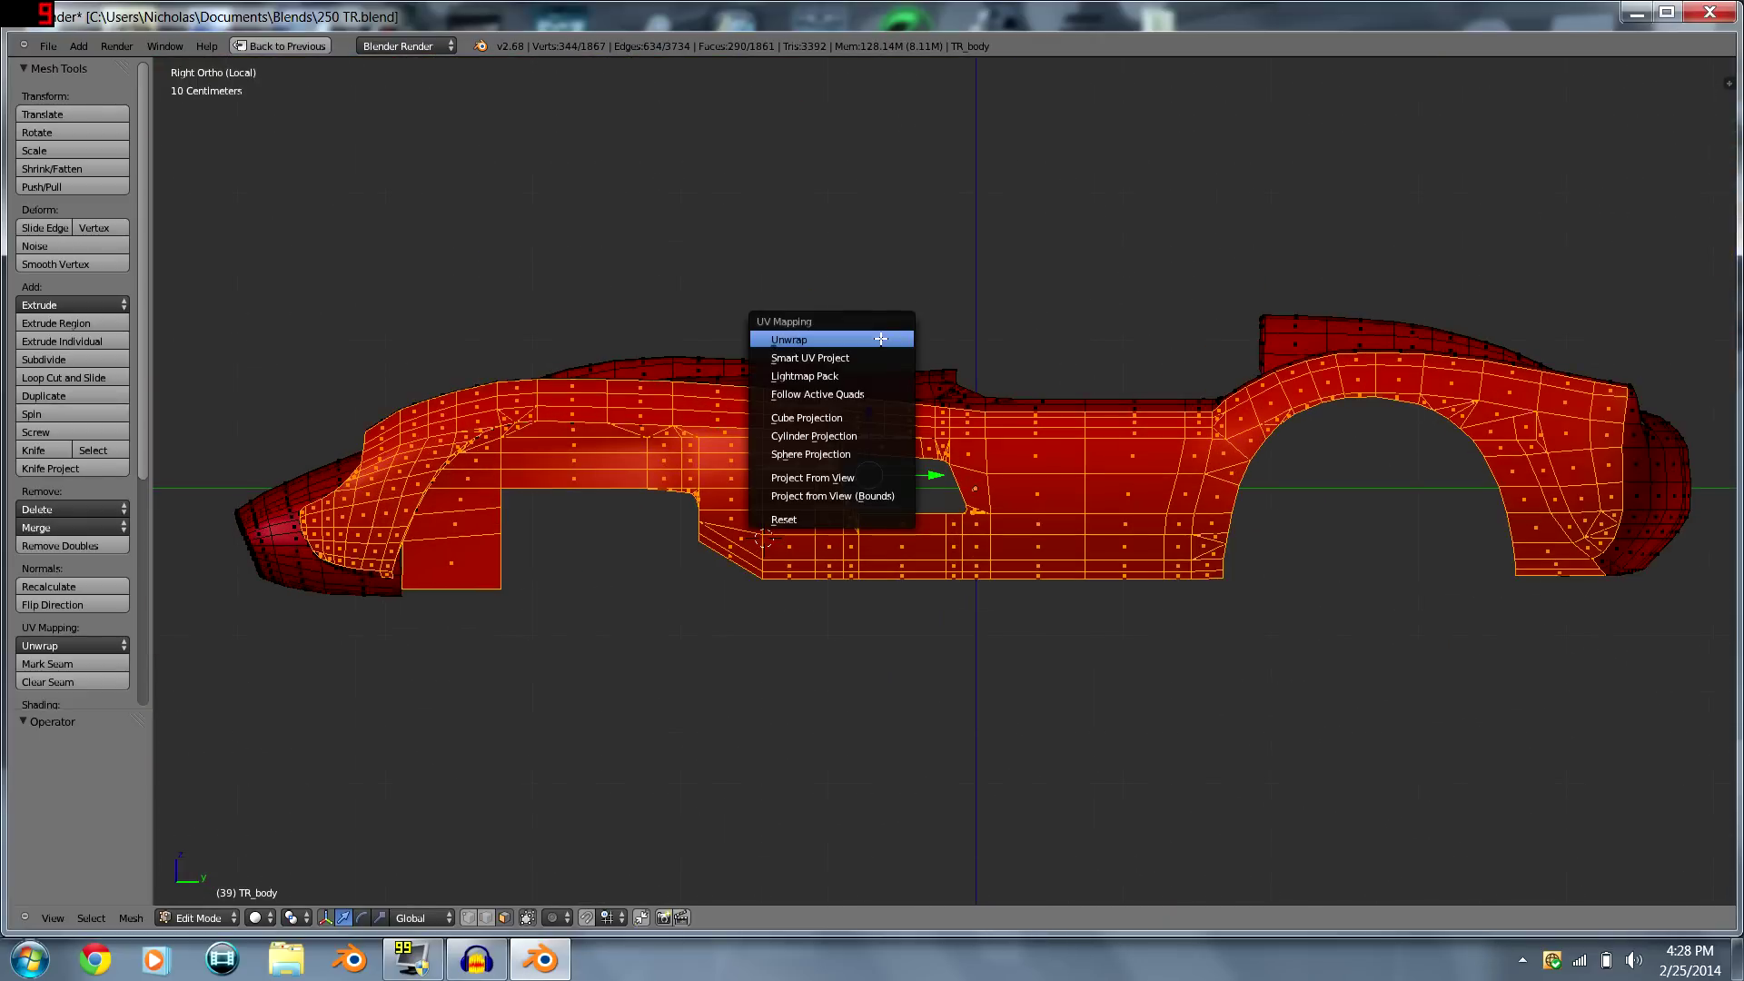
left_click(827, 477)
key("ctrl+Up")
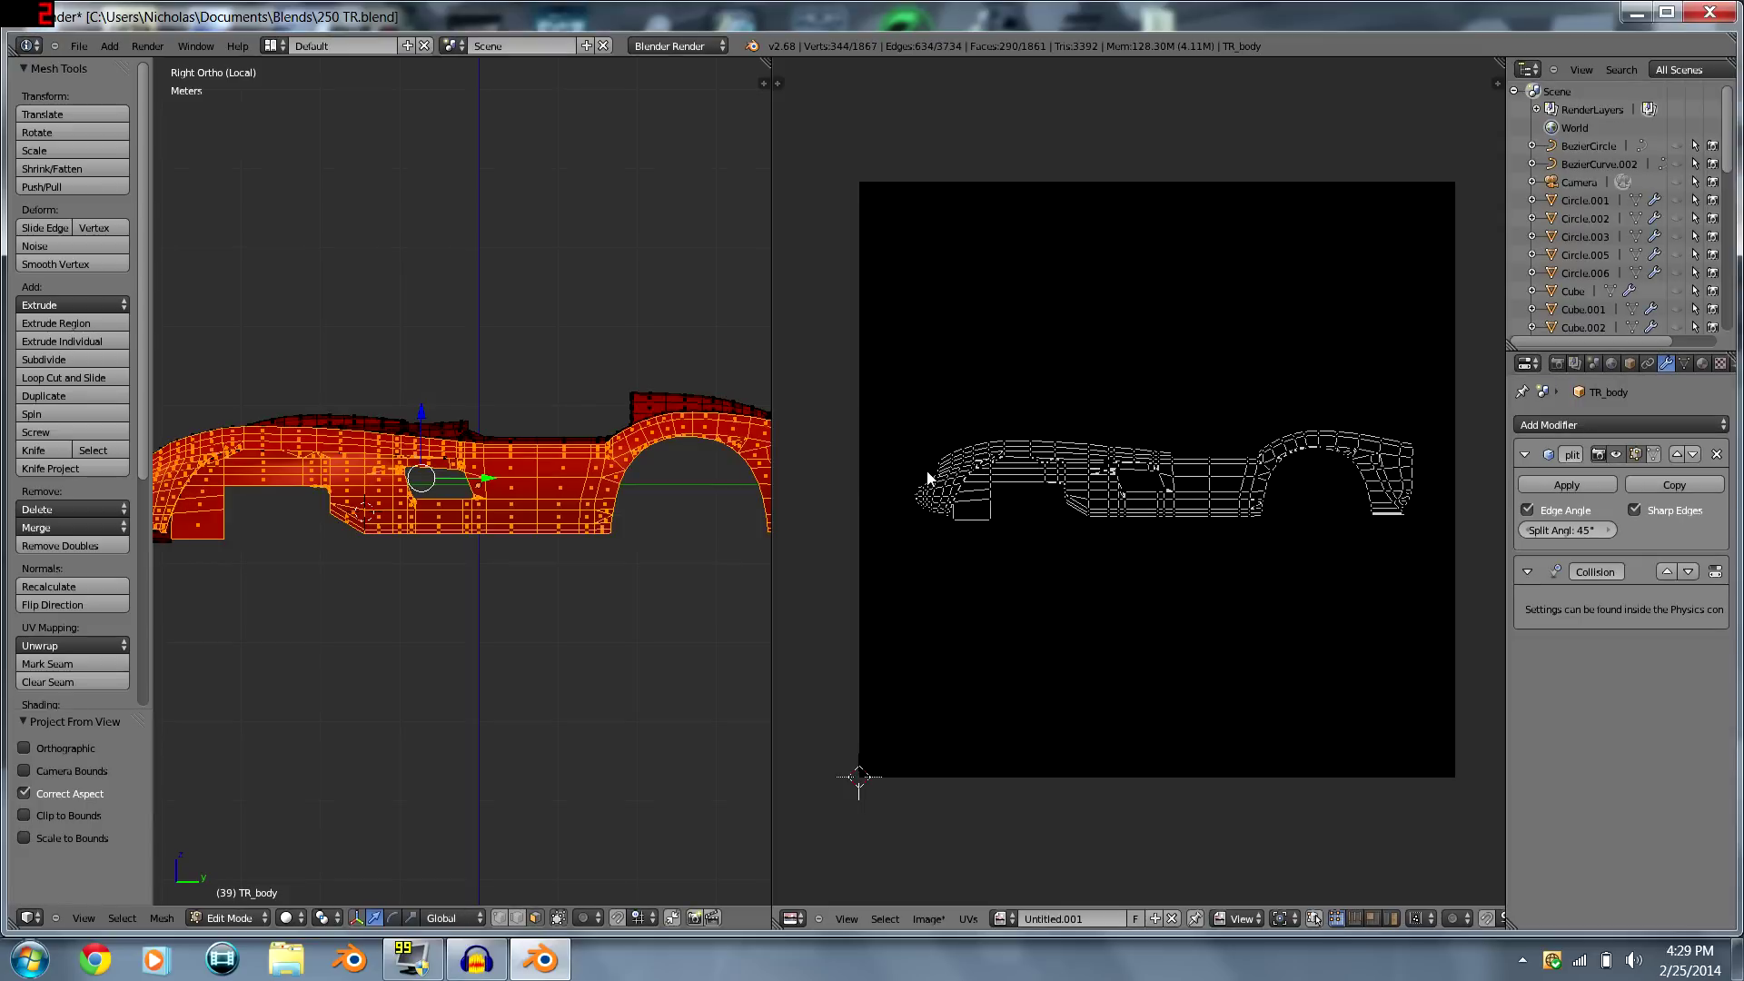
- Select the whole side-view UV island and move it to the upper part of the image
key("a")
scroll(1169, 461, "down", 1)
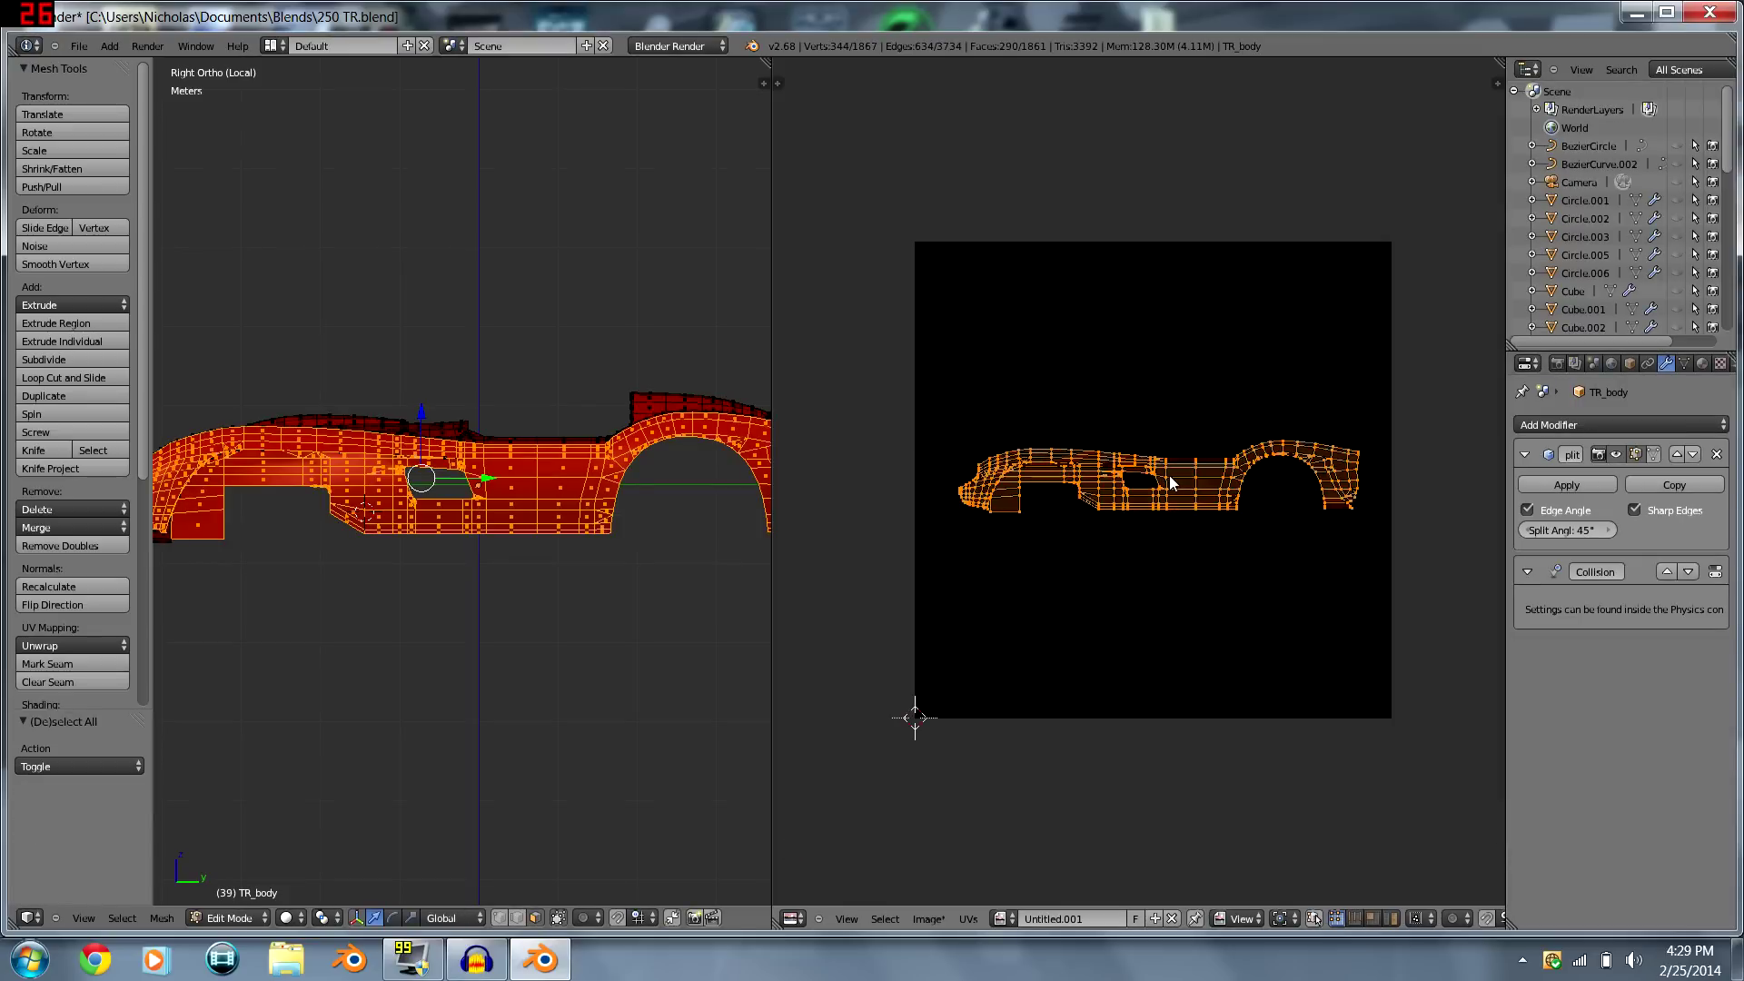
scroll(1169, 460, "up", 1)
key("g")
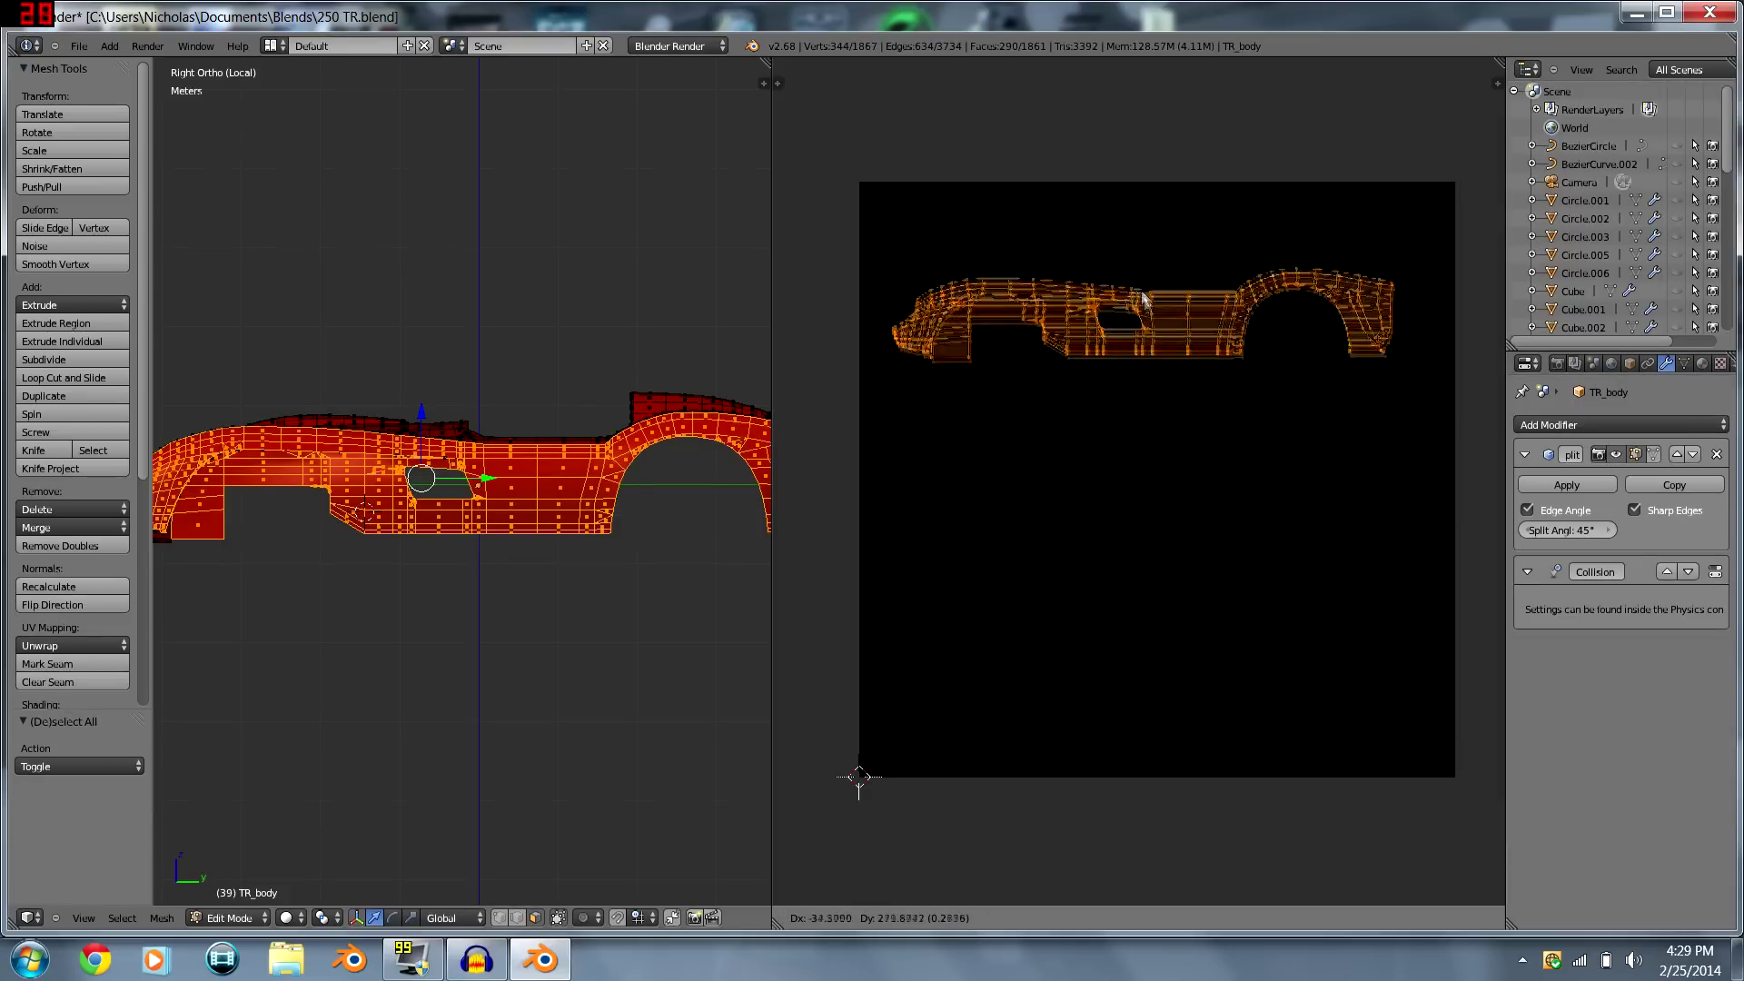
left_click(841, 133)
- Hide the mapped side faces and refine the upper-body selection along the tail with Circle Select in back orthographic view
middle_click_drag(398, 319, 627, 385)
key("h")
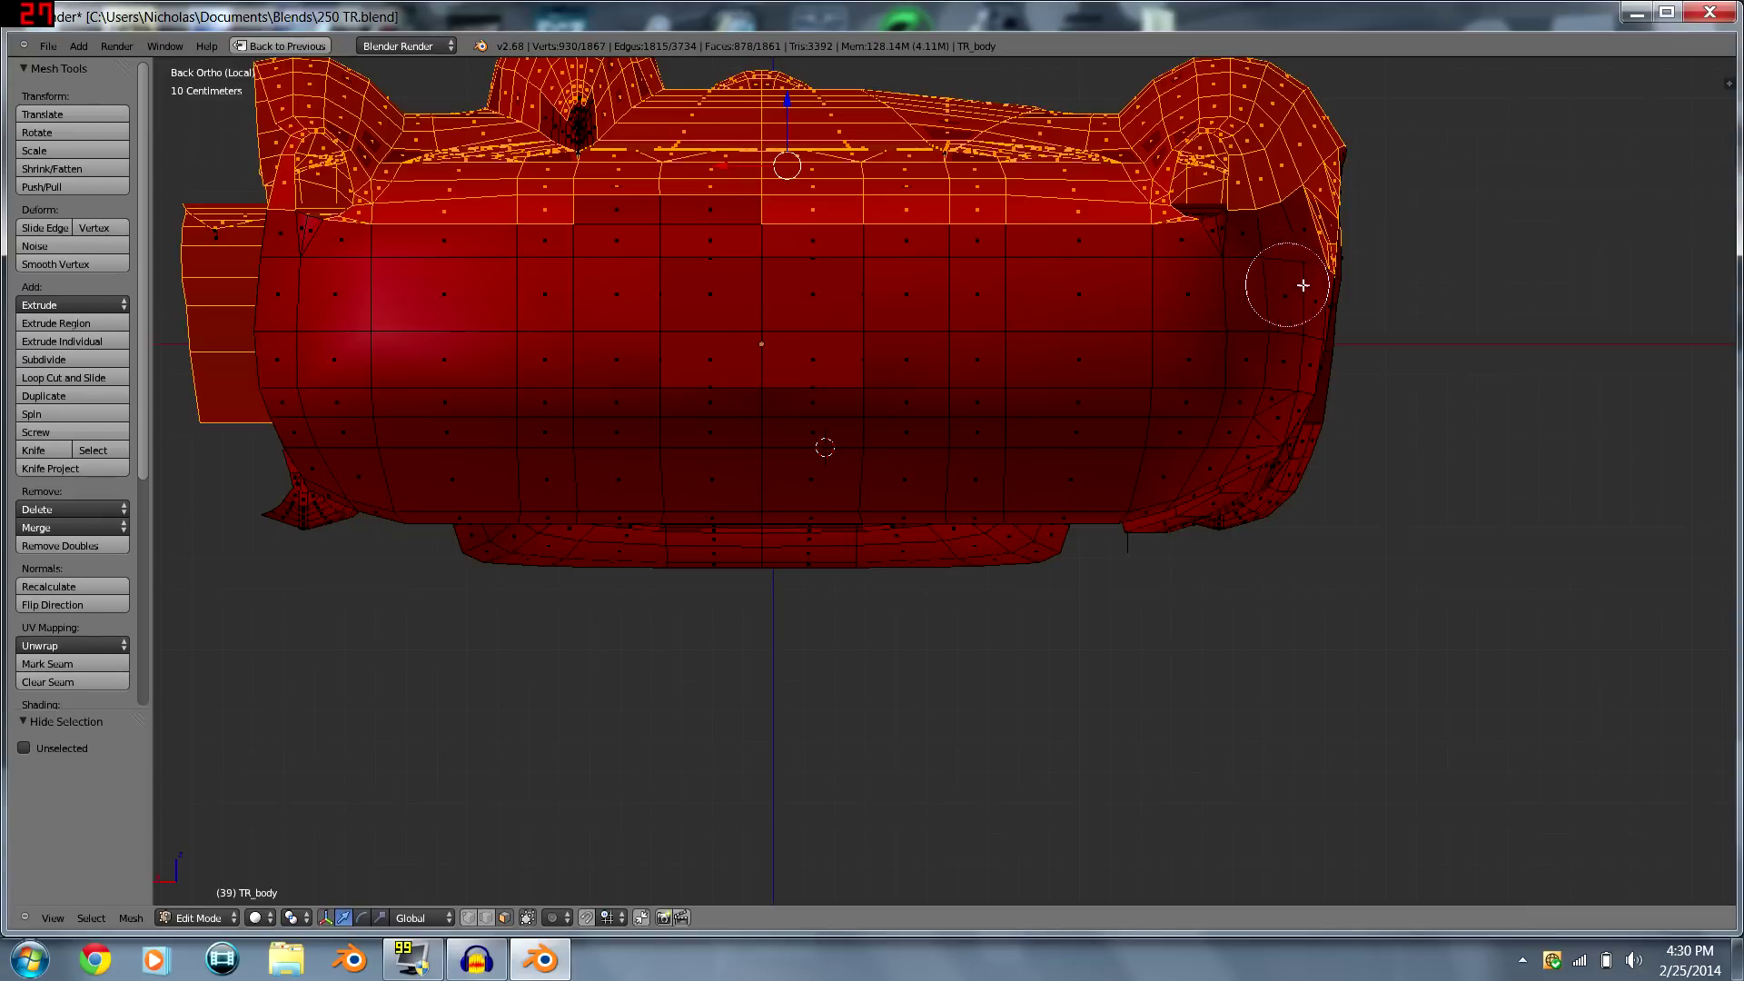
mouse_move(602, 167)
left_mouse_down()
mouse_move(711, 186)
mouse_move(1253, 162)
mouse_move(1208, 157)
left_mouse_up()
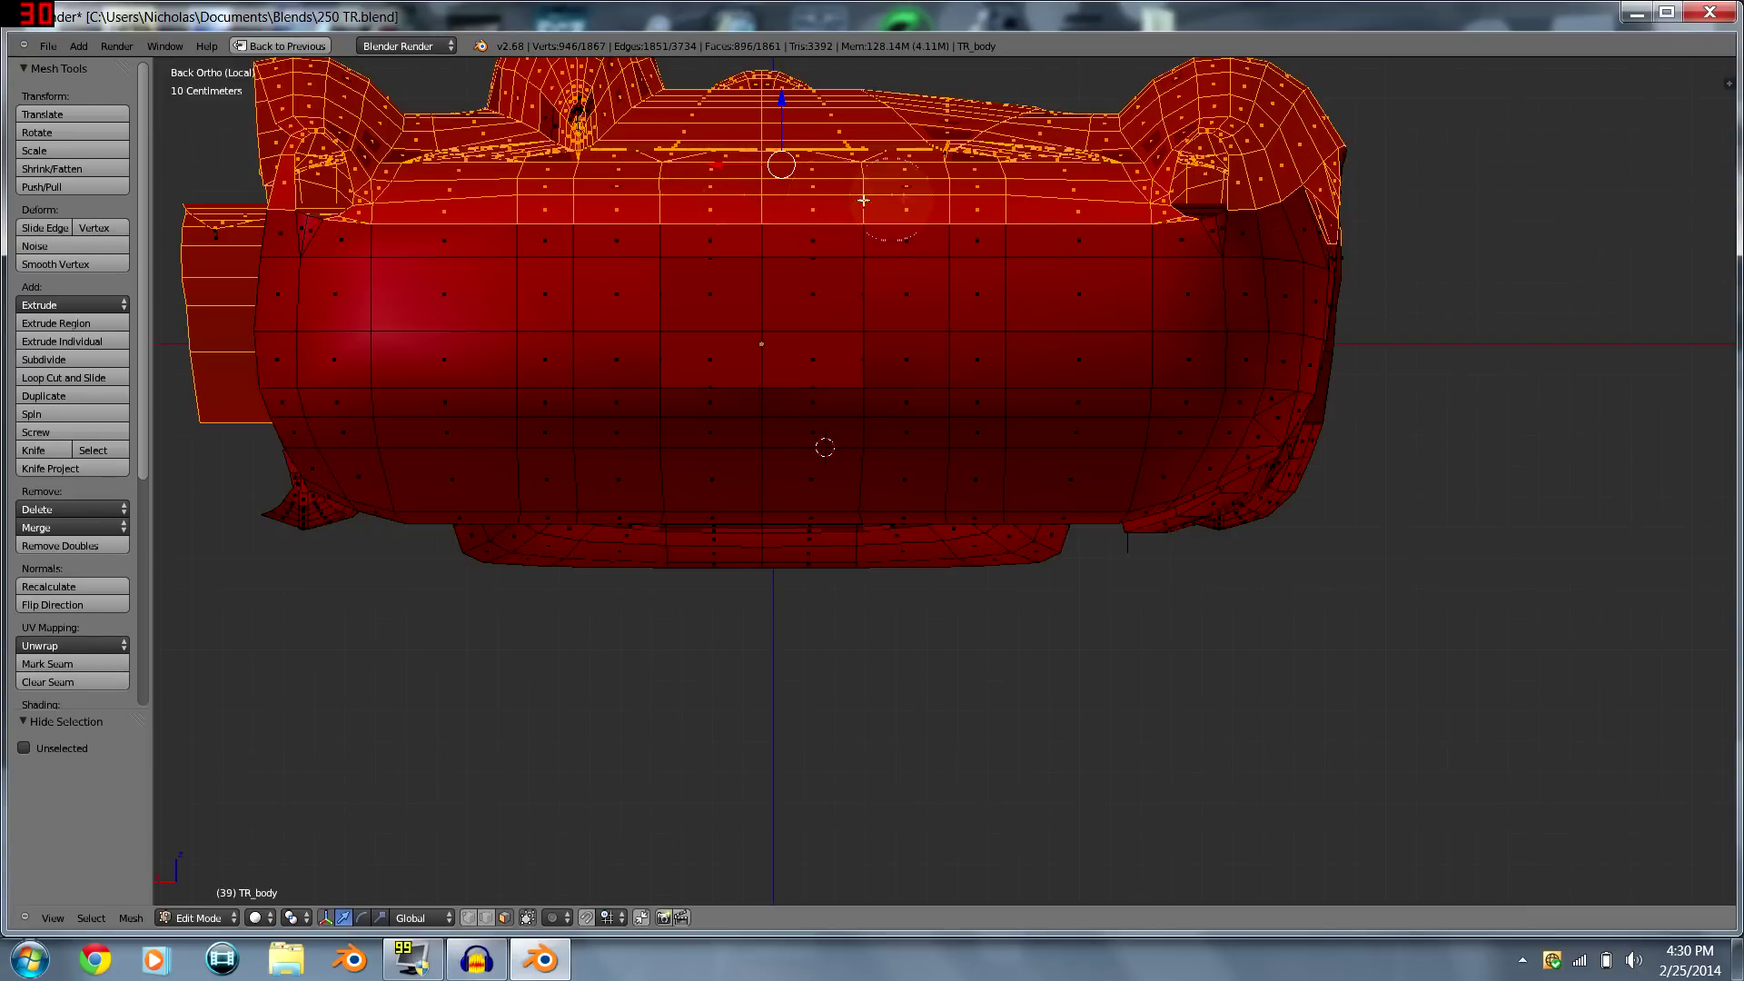
middle_click_drag(556, 270, 608, 232)
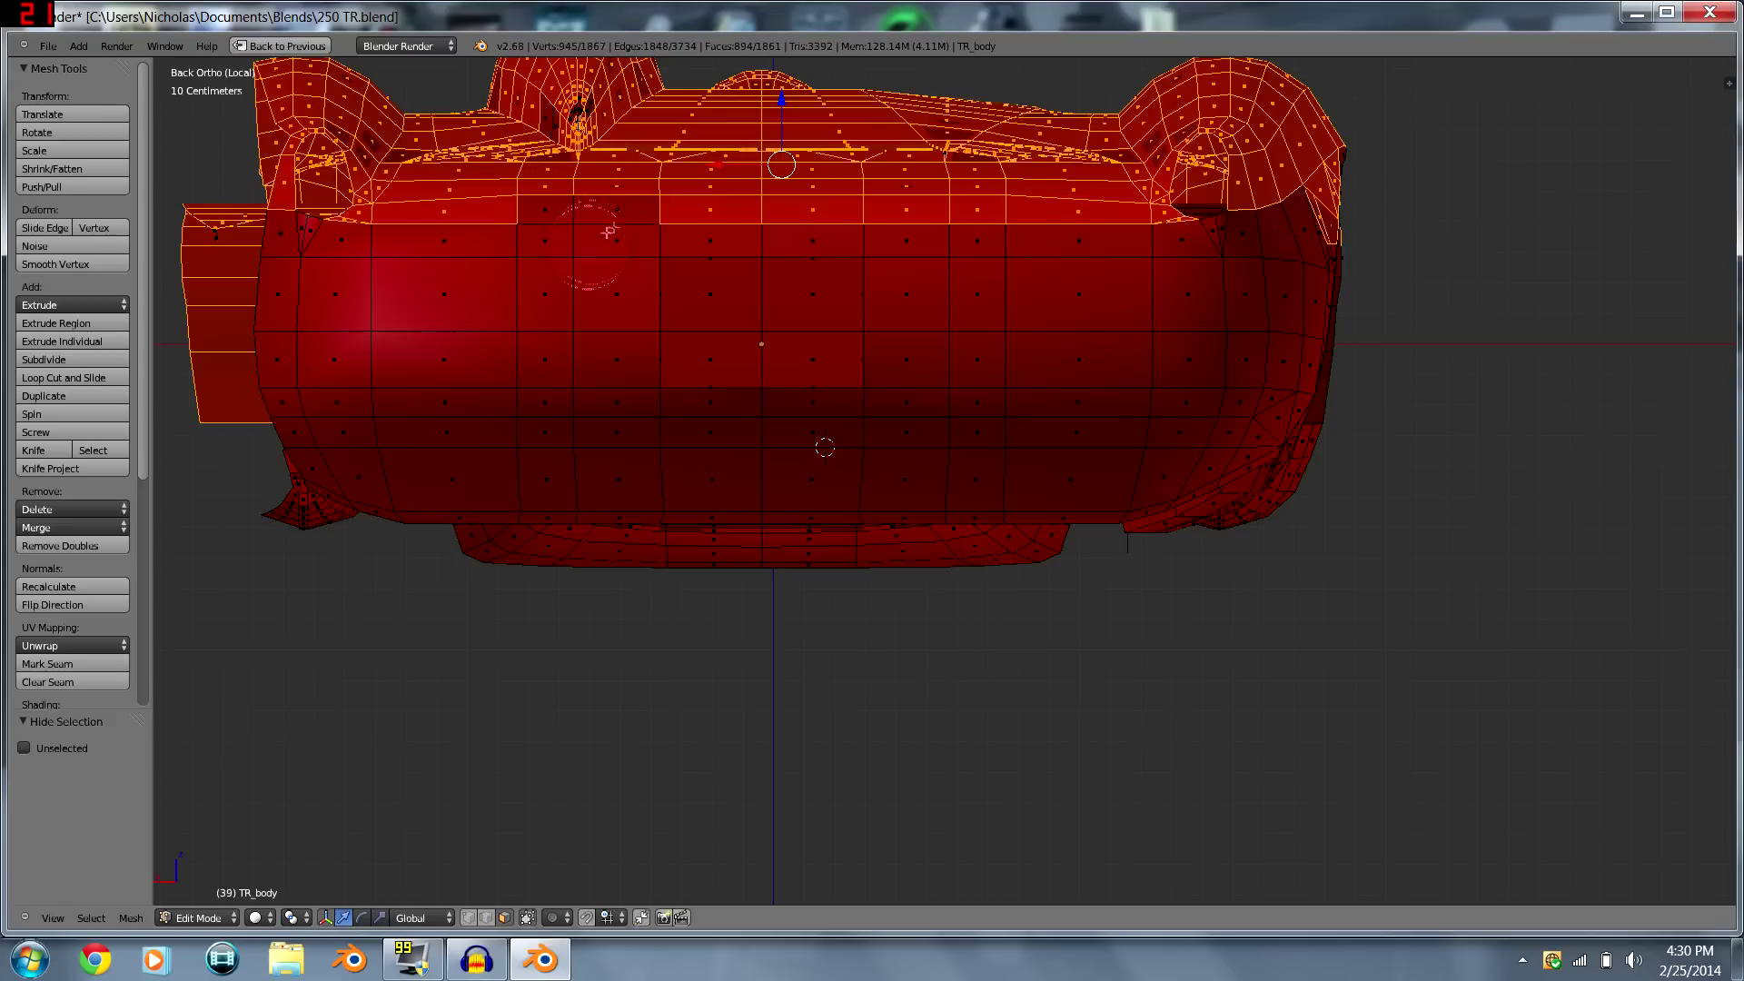
right_click(557, 307)
- Deselect the stray face on the body's side just below the cockpit edge, between the rear wheel arch and the vent opening
scroll(665, 249, "down", 5)
mouse_move(1254, 400)
middle_mouse_down()
mouse_move(1374, 417)
mouse_move(1536, 381)
mouse_move(1507, 424)
middle_mouse_up()
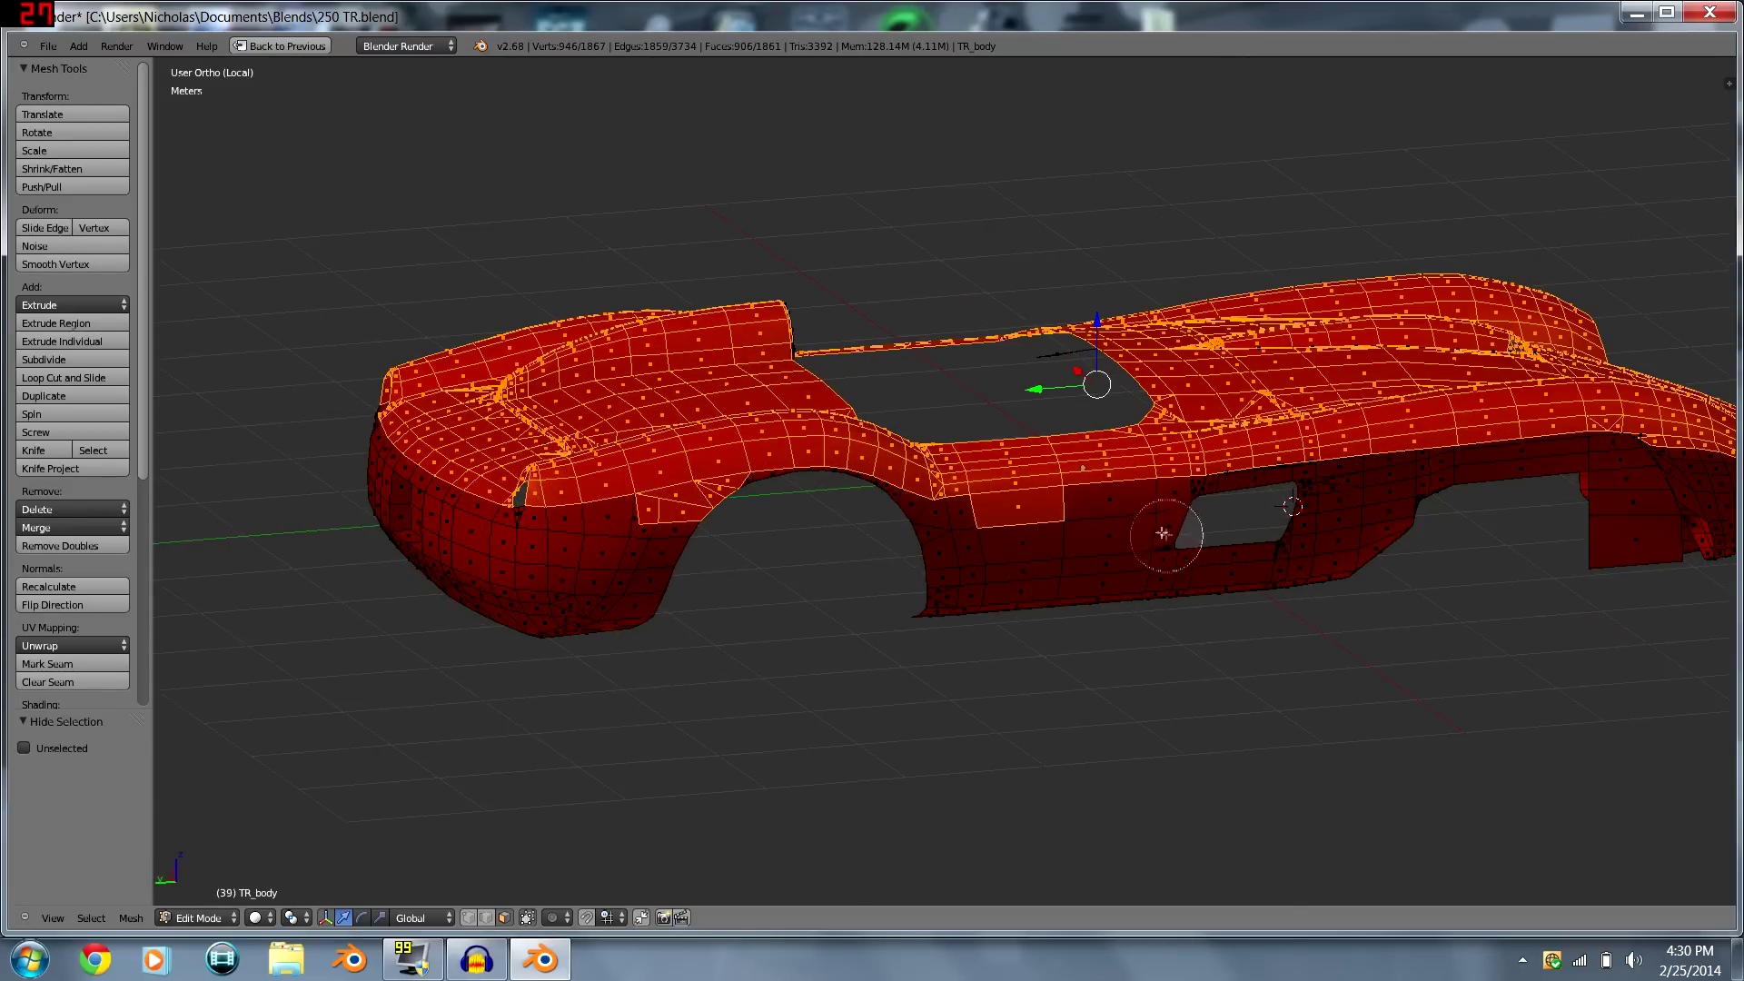
middle_click_drag(1013, 537, 1139, 478)
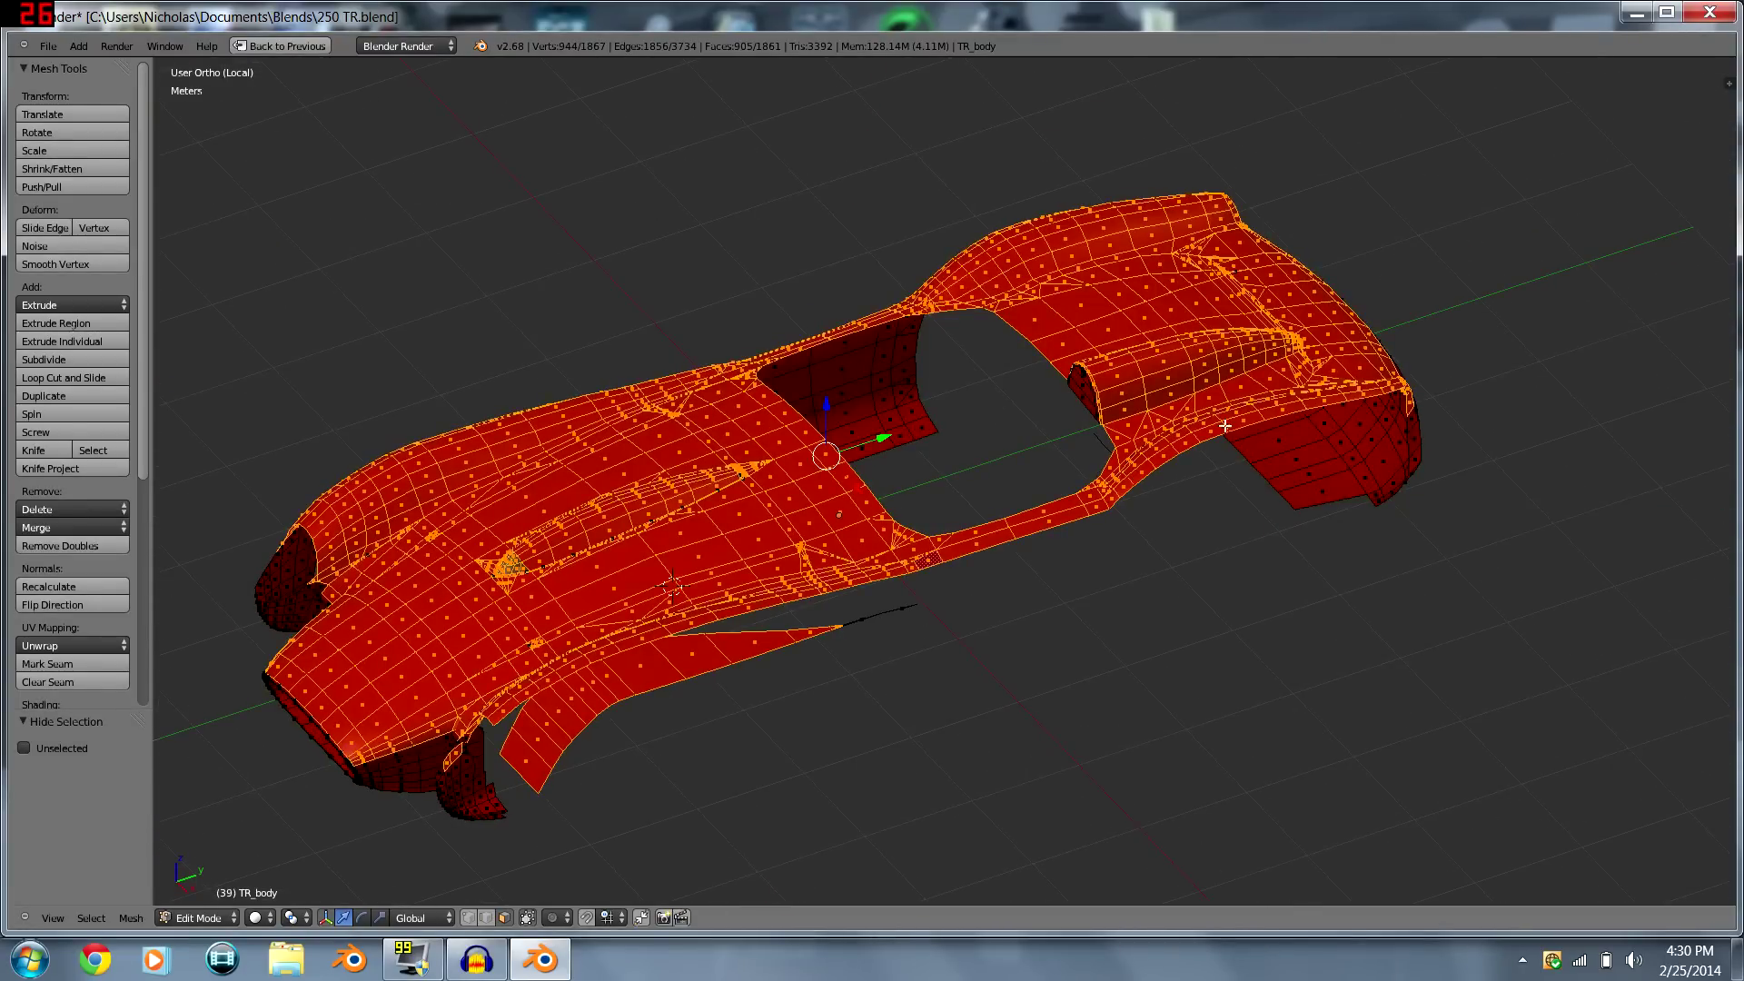
- Deselect three neighbouring lengthwise face loops running along the body's side beside the cockpit
scroll(1059, 496, "down", 1)
scroll(981, 504, "up", 4)
scroll(963, 507, "down", 4)
scroll(918, 508, "up", 2)
scroll(915, 509, "down", 1)
scroll(945, 513, "down", 1)
middle_click_drag(1018, 523, 1247, 582)
scroll(1270, 546, "up", 3)
scroll(1087, 620, "up", 3)
scroll(1096, 611, "down", 1)
middle_click_drag(695, 441, 1131, 482, "shift")
scroll(1140, 487, "up", 4)
right_click(1189, 592, "alt+shift")
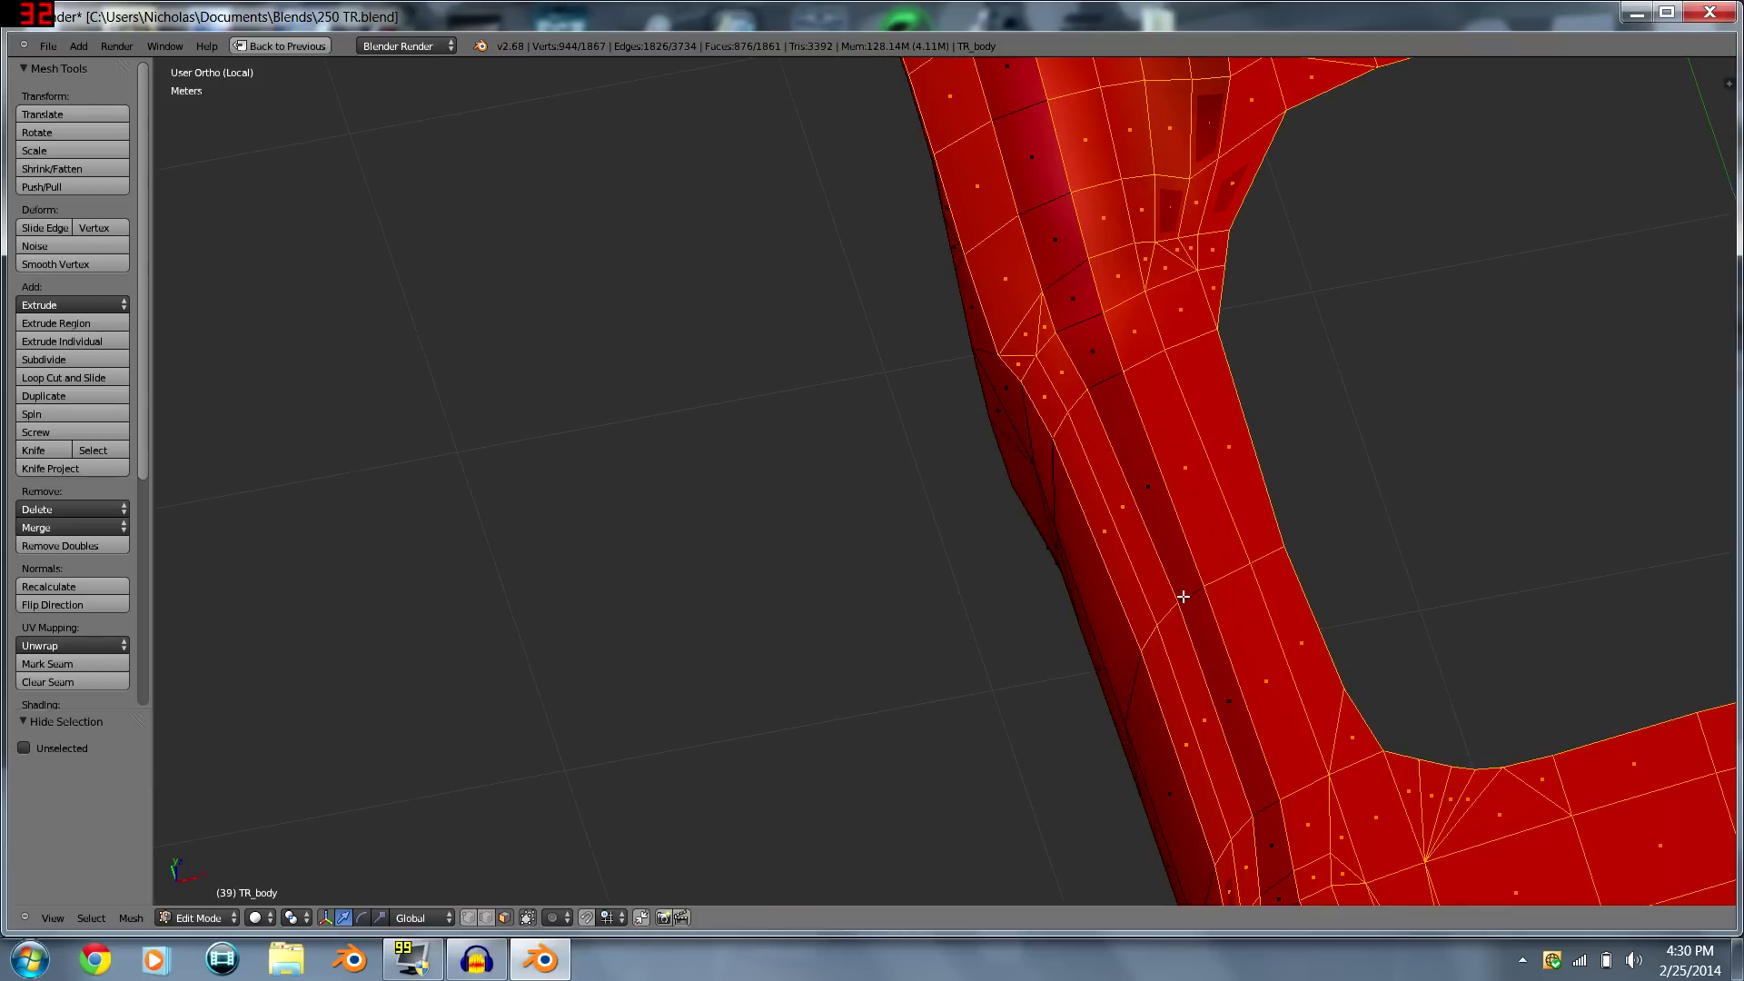
right_click(1164, 613, "alt+shift")
right_click(1146, 631, "alt+shift")
- Project the selected upper-body faces' UVs from the top orthographic view and return to the layout with the UV editor
scroll(981, 482, "down", 8)
middle_click_drag(854, 668, 960, 454)
key("KP_7")
scroll(939, 521, "down", 1)
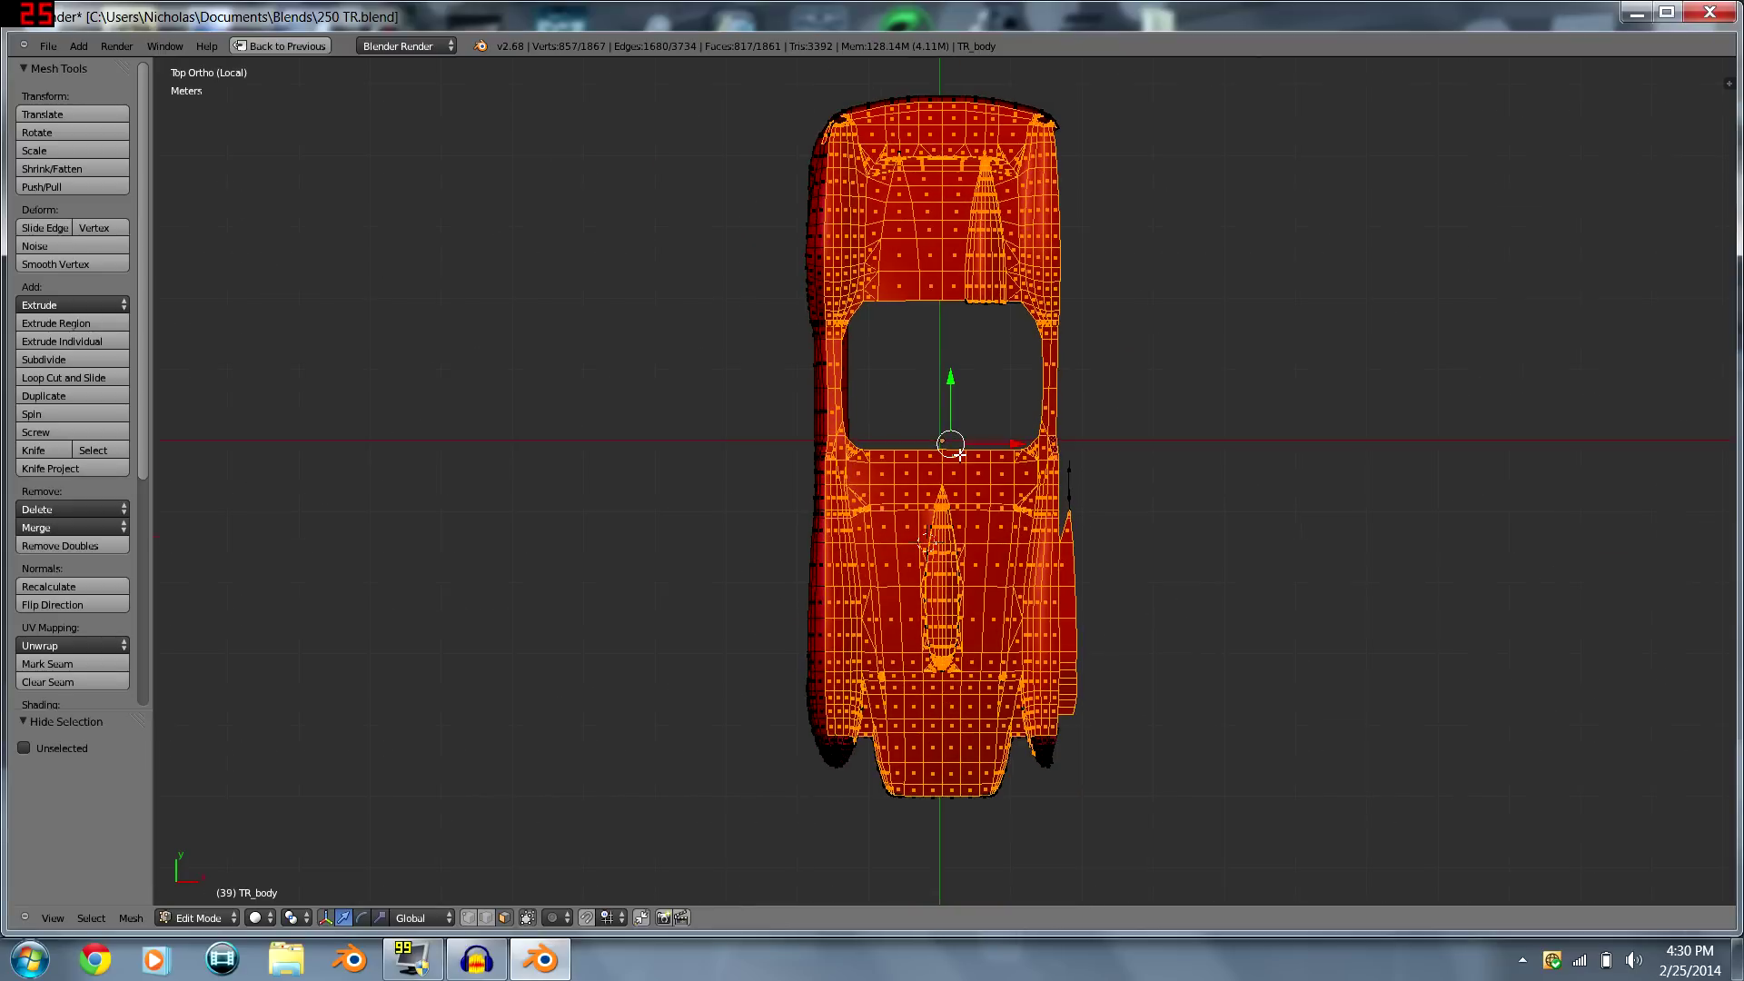
key("u")
left_click(1023, 508)
key("ctrl+Up")
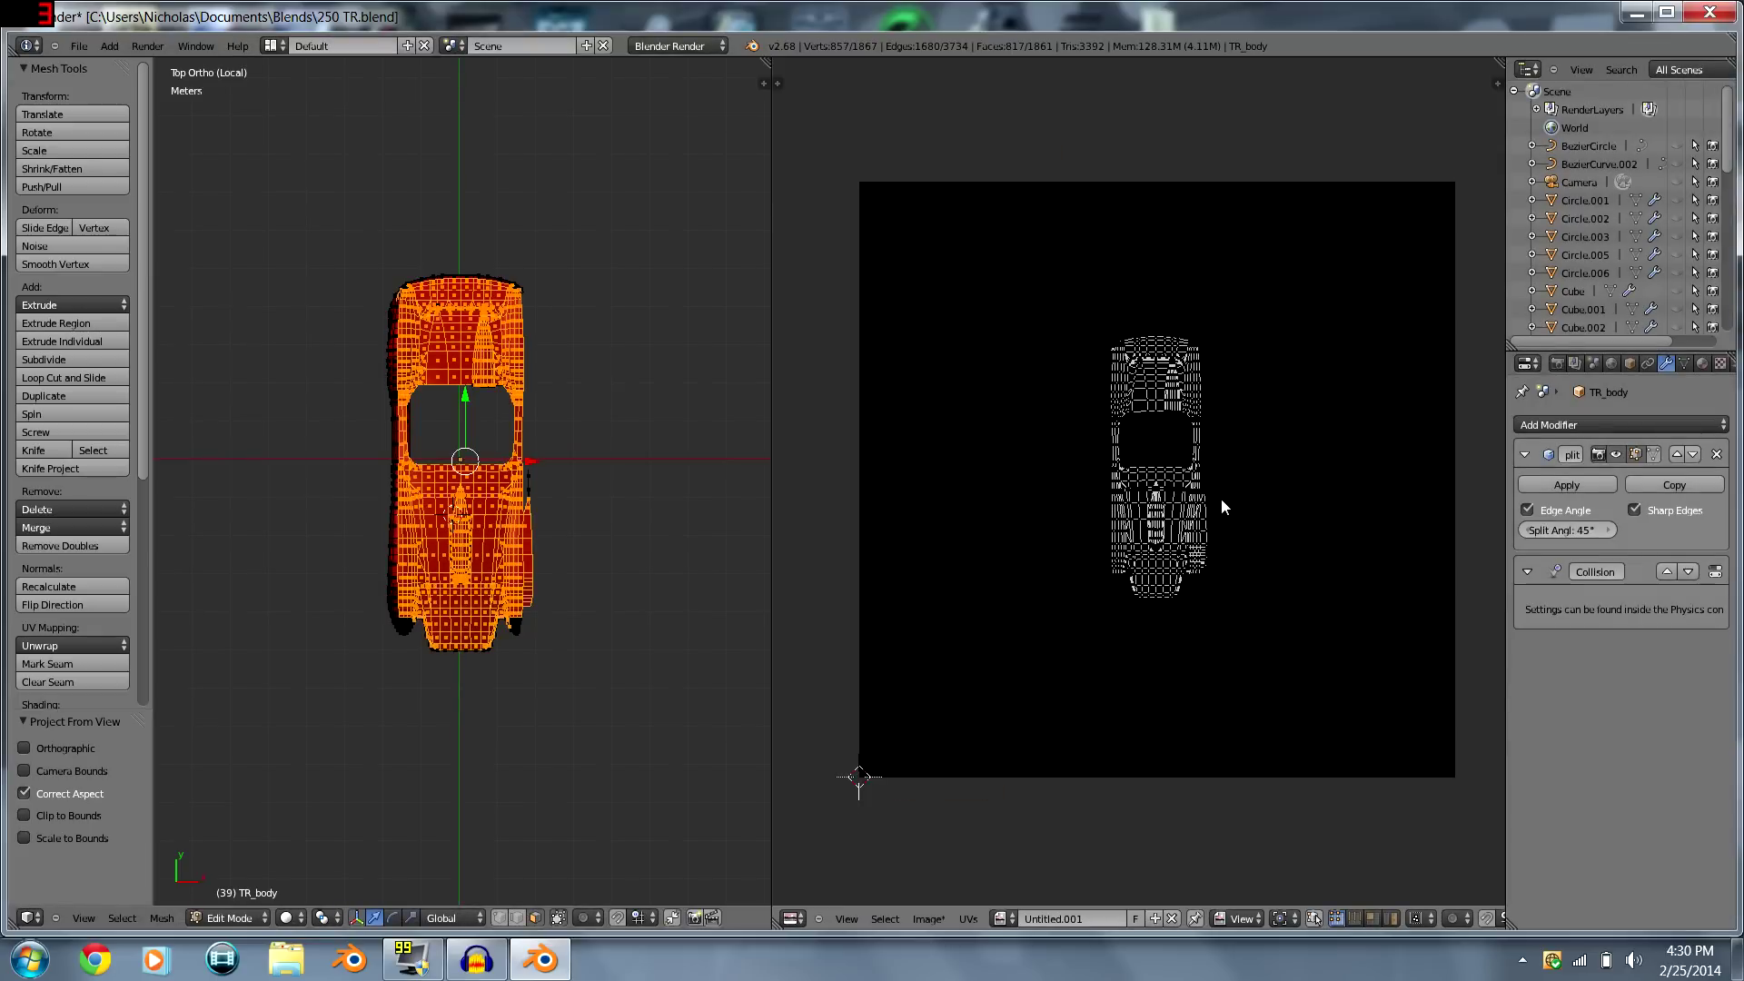
- Select the whole top-view UV island and move it to the image's upper left corner
key("a")
scroll(1326, 496, "down", 1)
scroll(1300, 481, "up", 2)
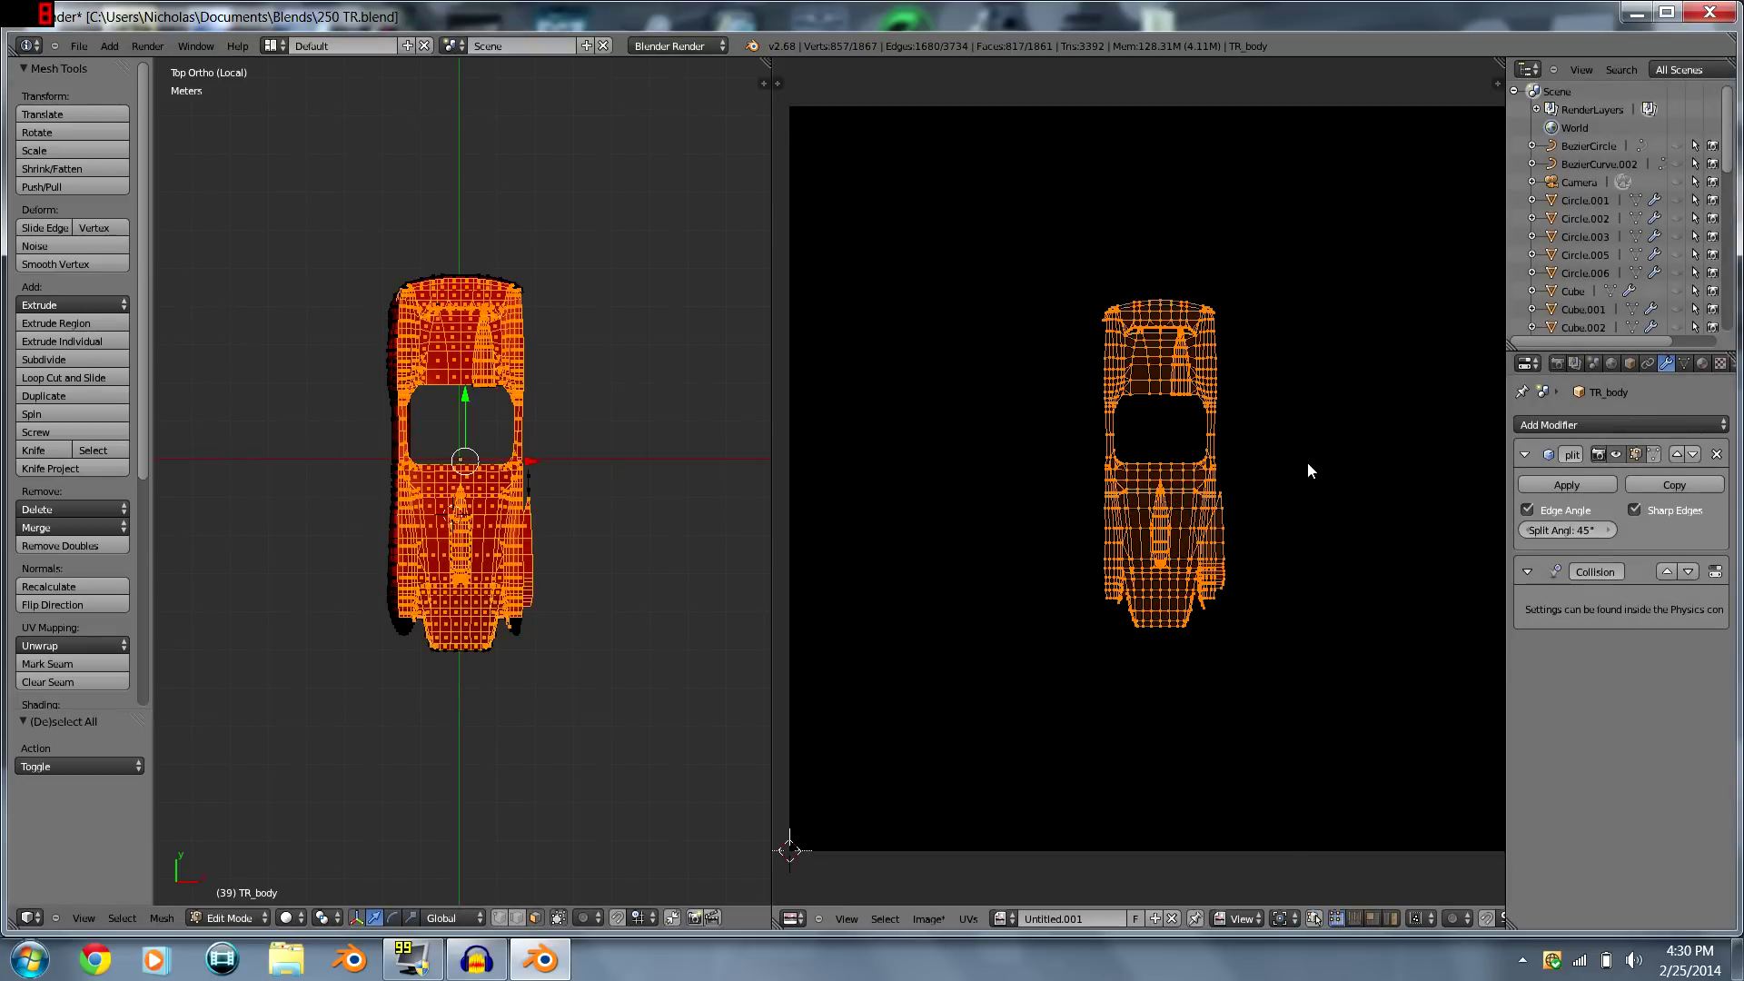
scroll(1241, 408, "down", 3)
scroll(1149, 406, "up", 2)
scroll(1196, 454, "down", 2)
key("g")
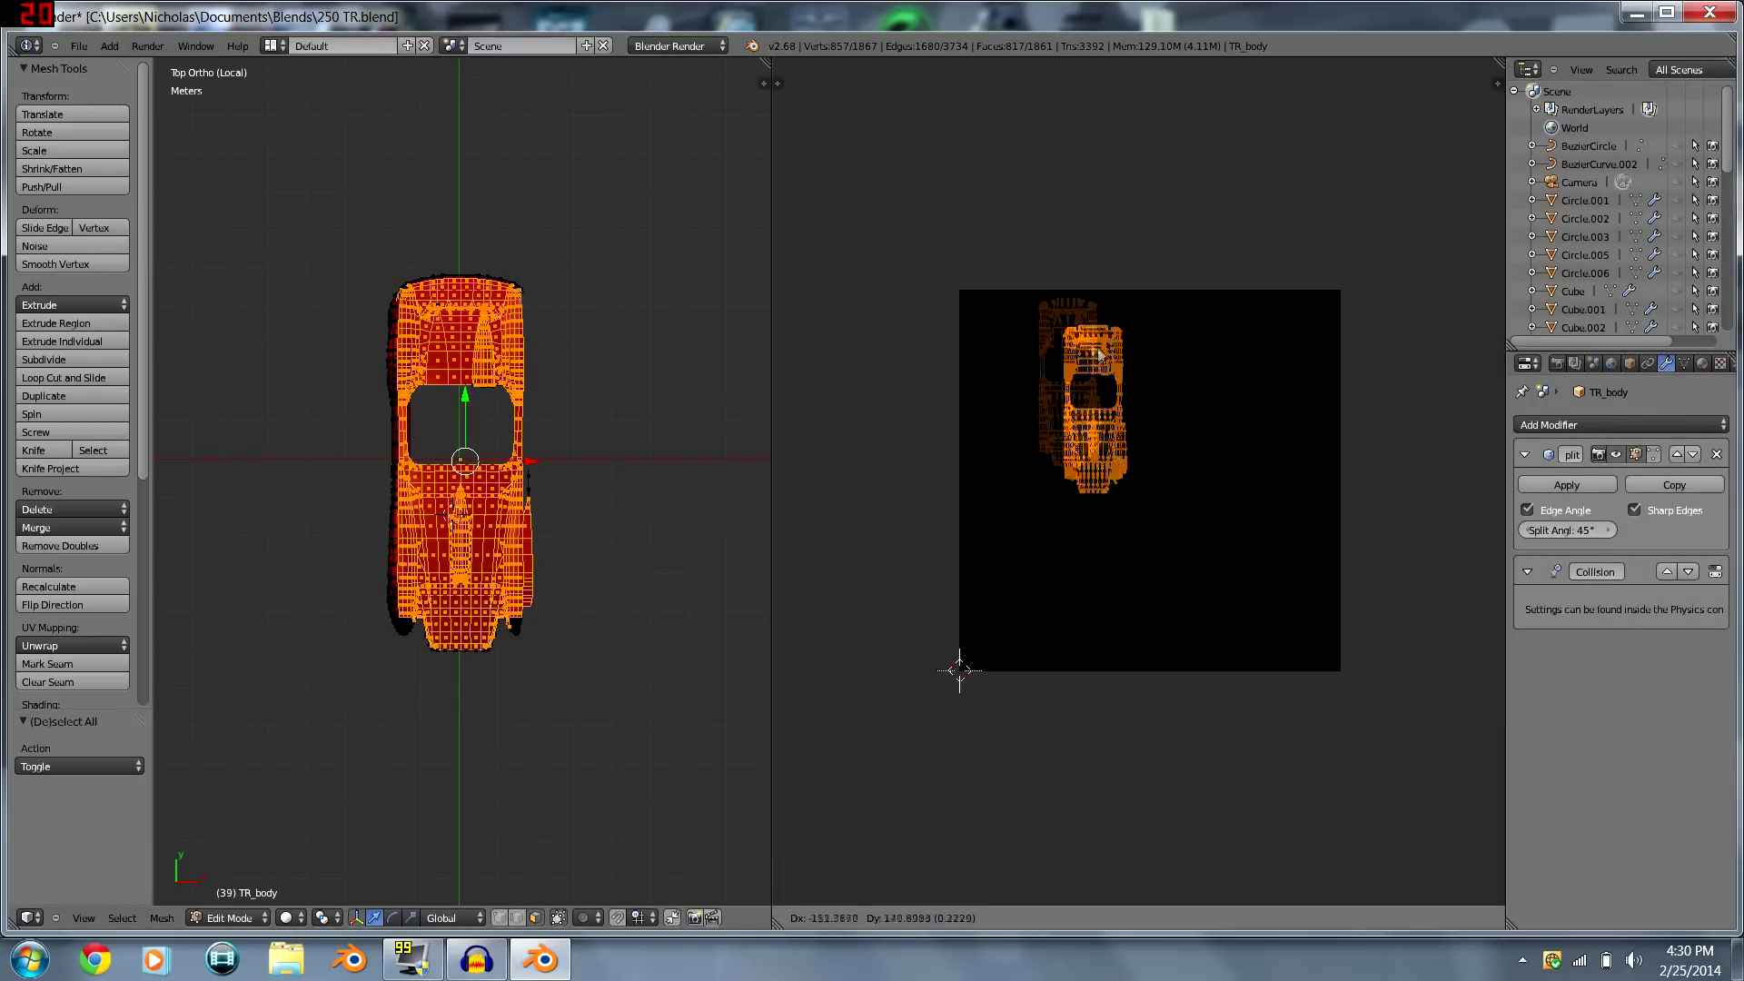
left_click(1033, 331)
key("alt+h")
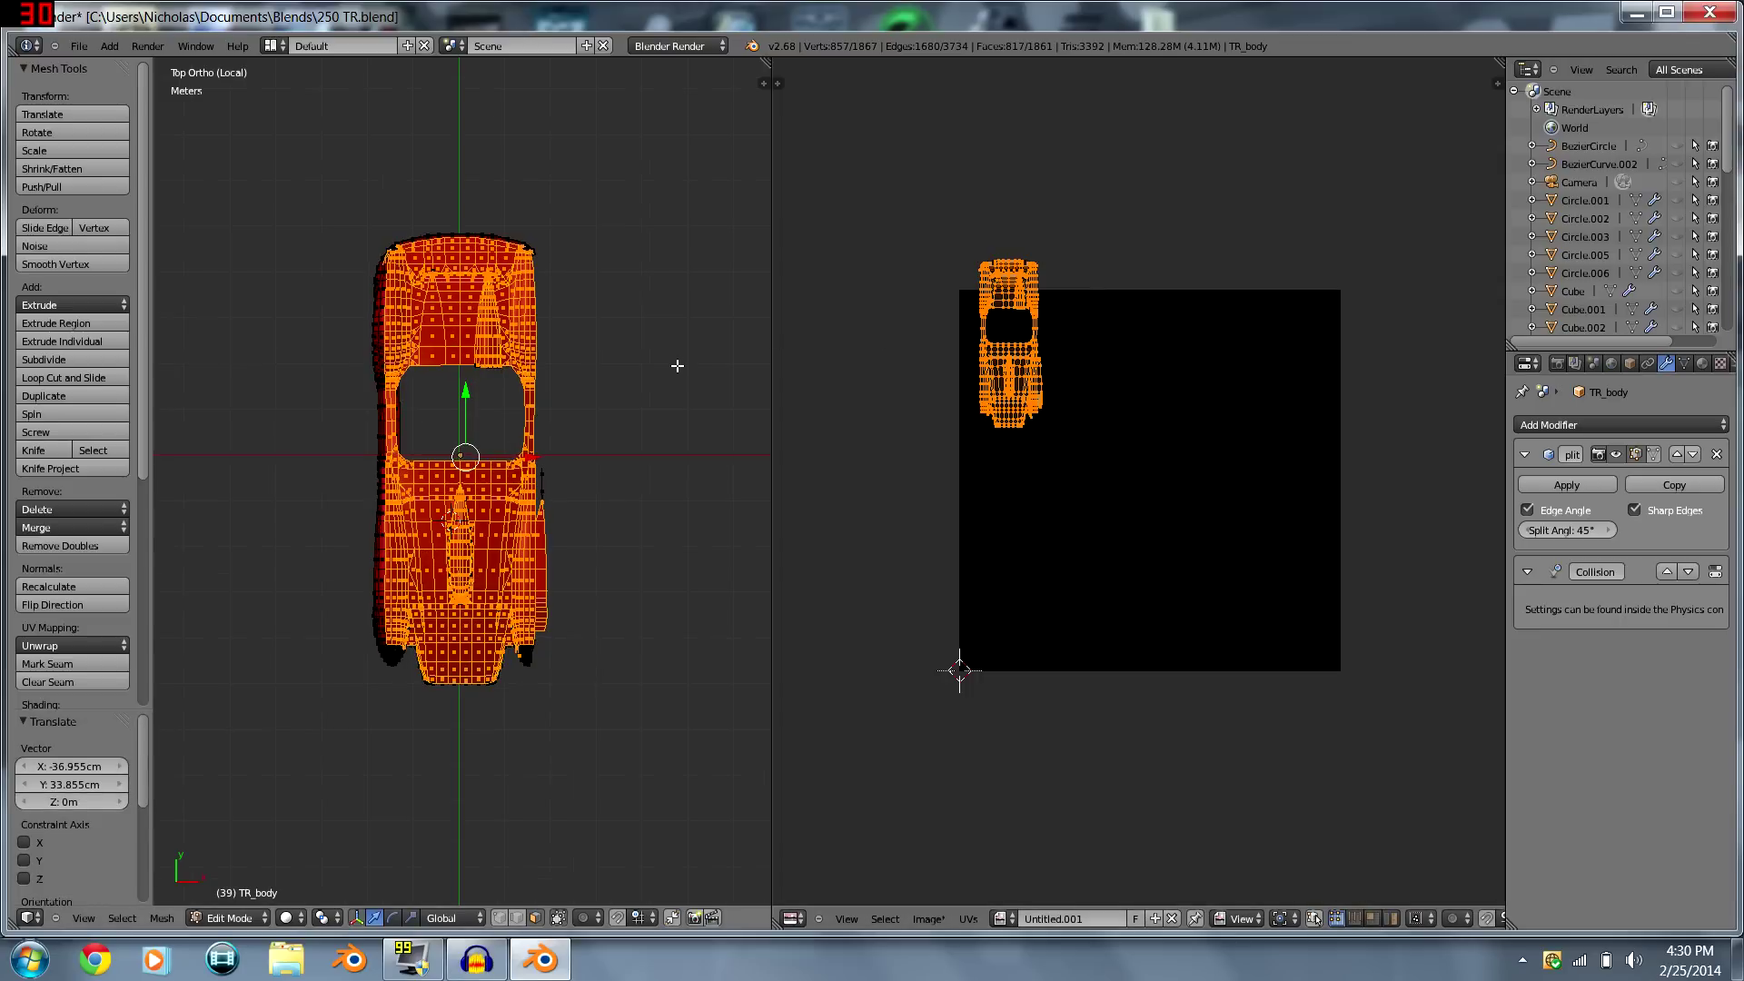
scroll(1163, 311, "up", 3)
scroll(1094, 257, "down", 1)
middle_click_drag(1013, 205, 1061, 265)
scroll(1061, 265, "up", 3)
scroll(1054, 299, "down", 5)
key("ctrl+z")
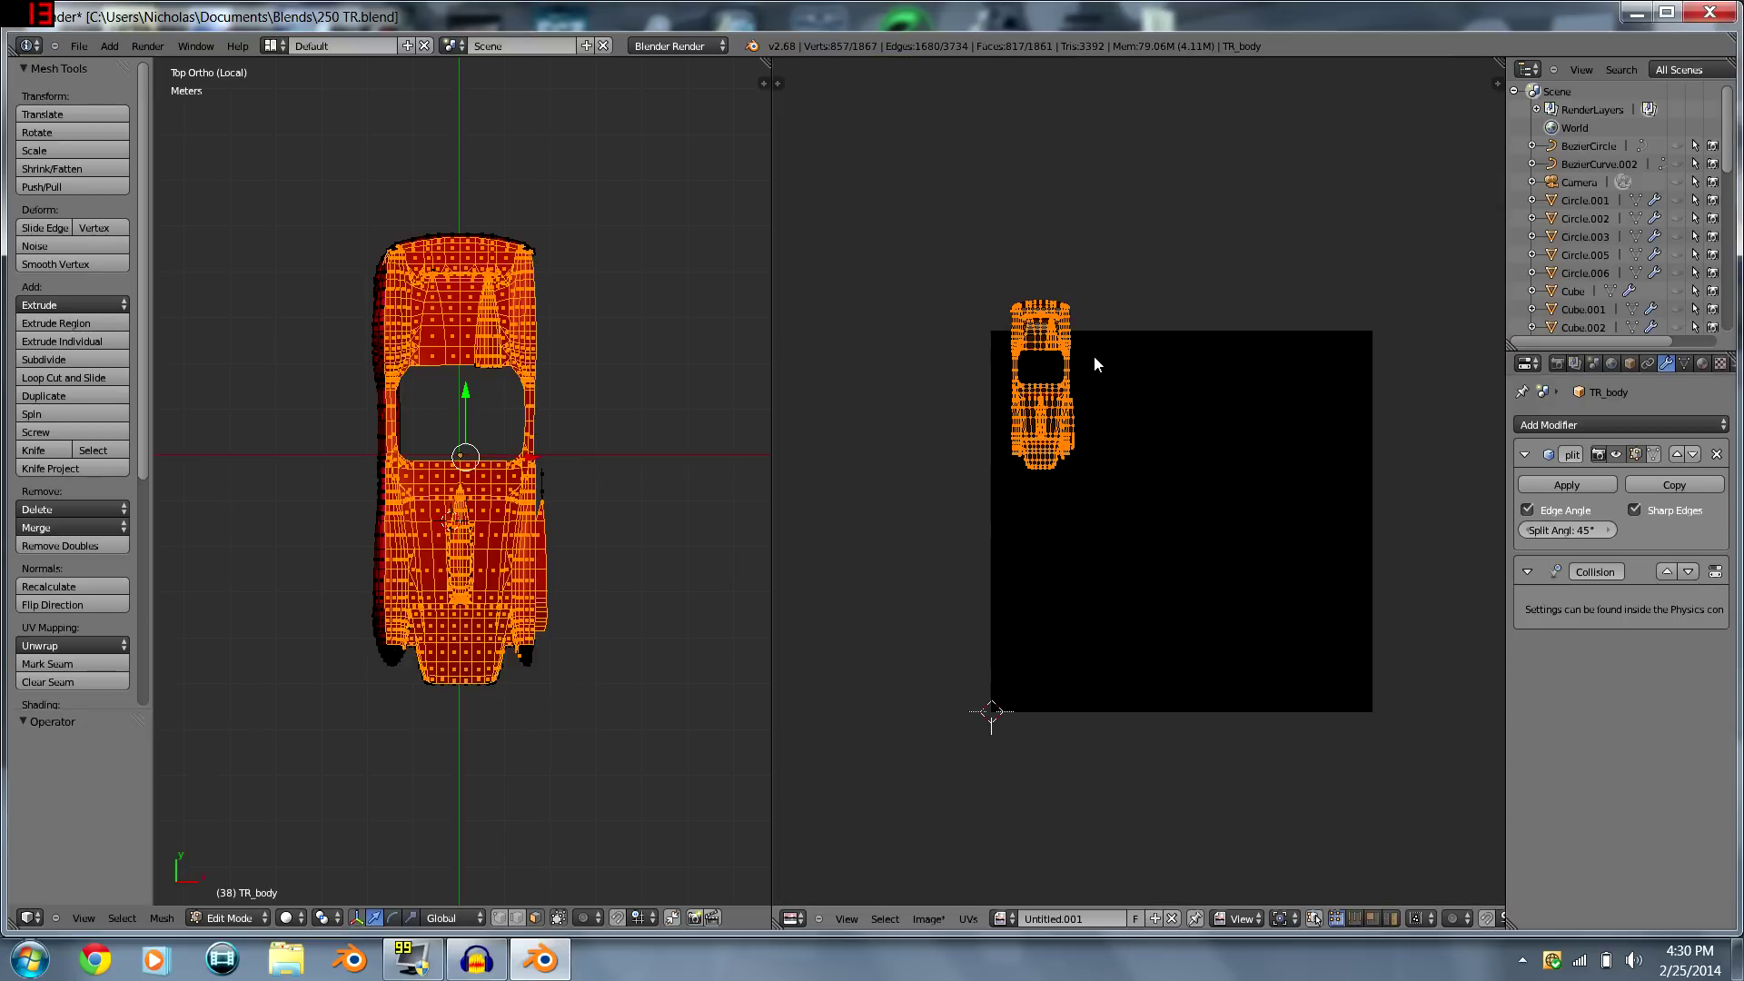
- Move the top-view island outside the image's left edge and hide the mapped upper-body faces
key("g")
left_click(991, 448)
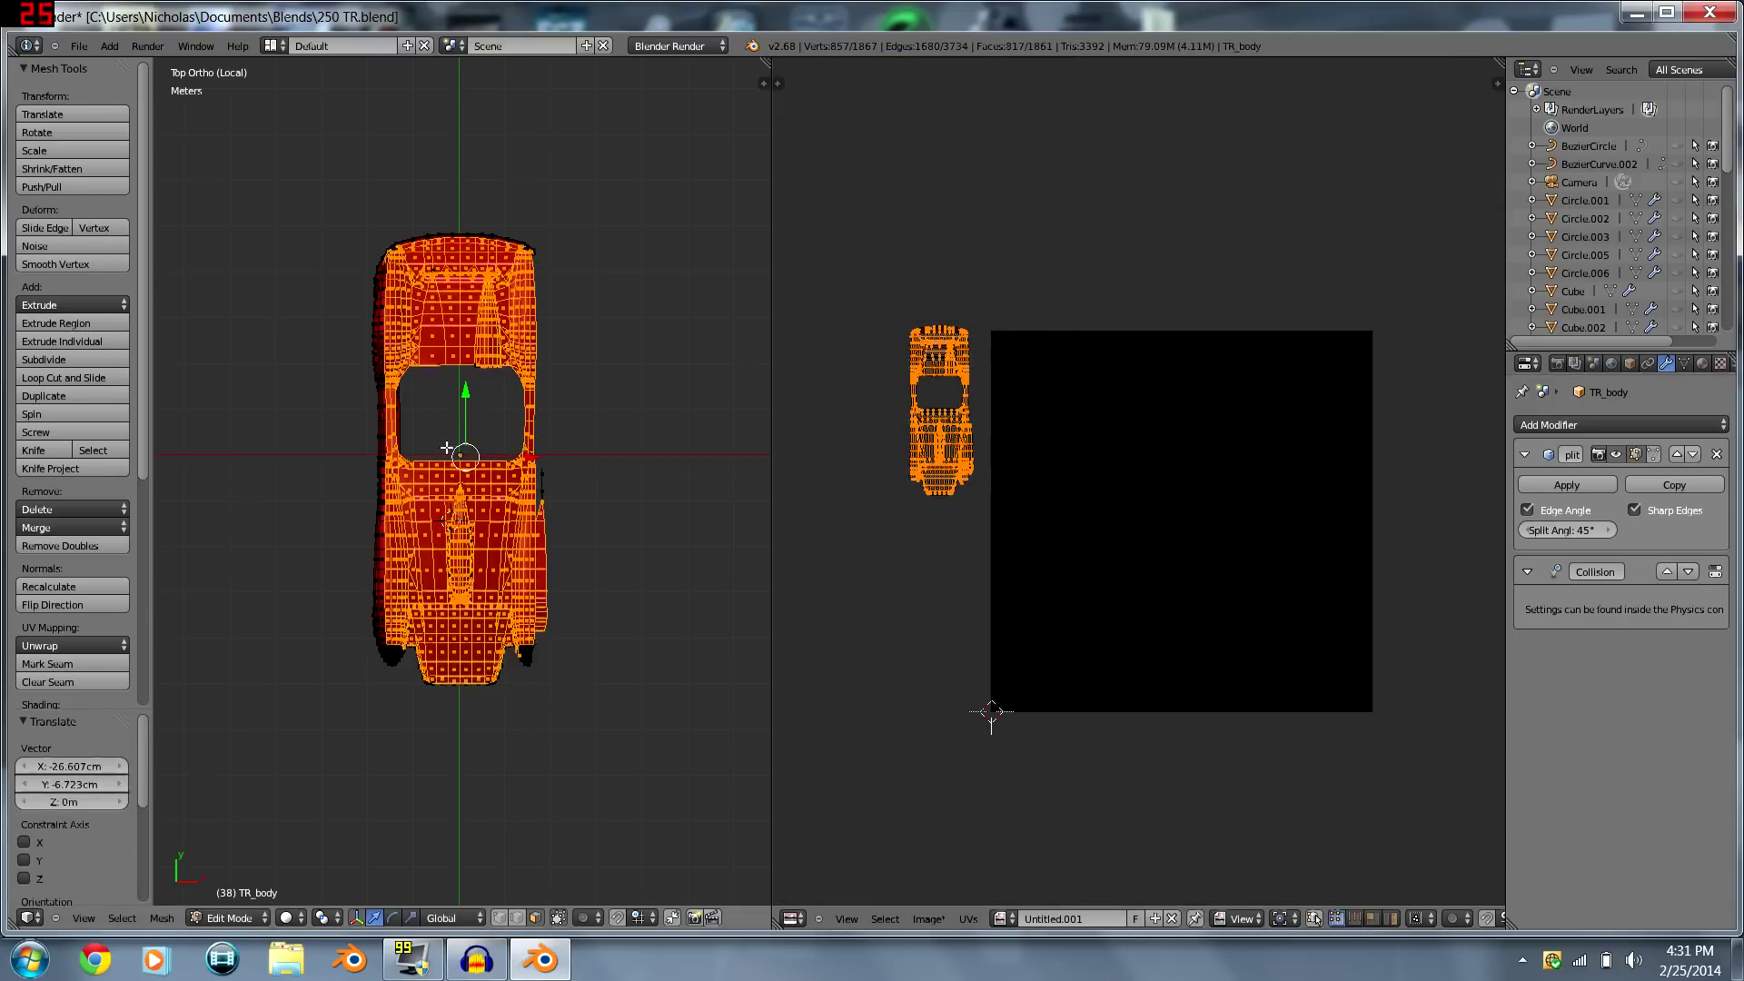
key("h")
key("ctrl+Up")
- Box-select the opposite body side in left orthographic view and hide its faces
middle_click_drag(444, 448, 787, 338)
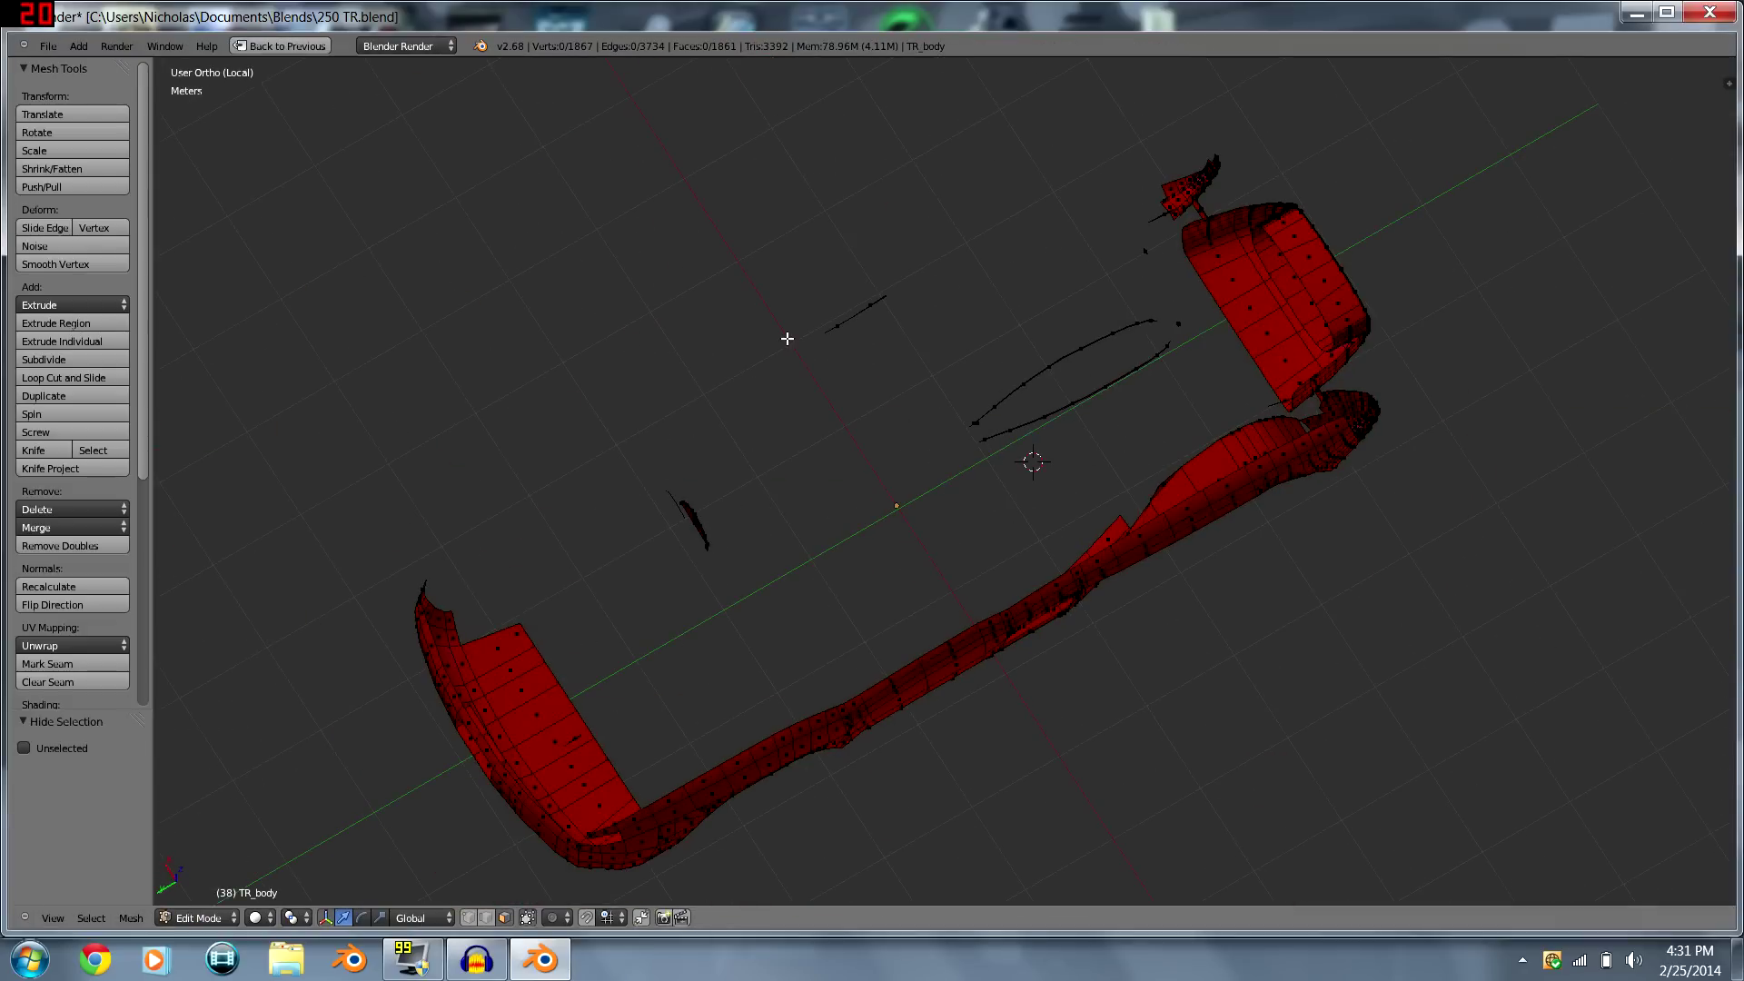
key("ctrl+KP_3")
key("b")
left_click_drag(1526, 636, 350, 102)
key("h")
key("ctrl+Up")
- Select all the remaining visible faces of the body, including the tail and fender pieces
key("a")
middle_click_drag(545, 363, 581, 386)
key("u")
middle_click_drag(355, 445, 356, 357)
scroll(393, 467, "up", 3)
key("a")
scroll(356, 357, "up", 2)
key("a")
key("a")
scroll(378, 494, "down", 4)
middle_click_drag(409, 463, 269, 467, "shift")
scroll(300, 467, "down", 2)
key("a")
- Unwrap the remaining faces with Smart UV Project using the default settings
key("u")
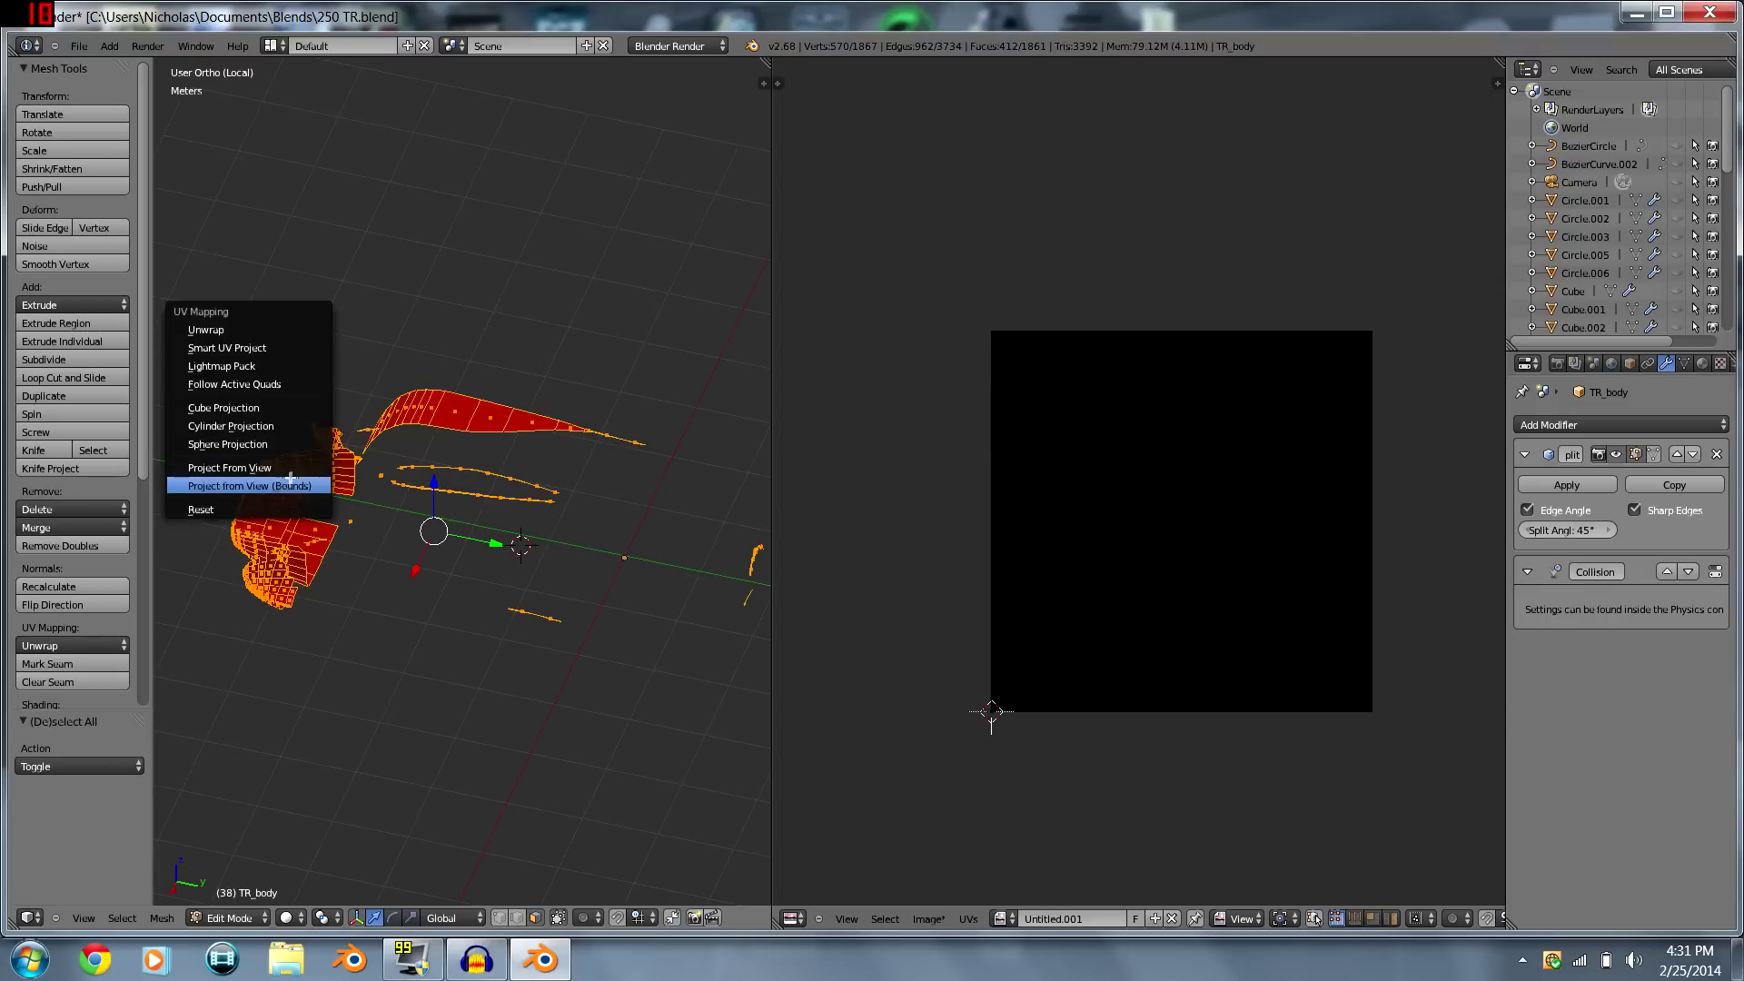
left_click(278, 349)
left_click(354, 448)
scroll(1244, 498, "up", 3)
scroll(1244, 498, "down", 2)
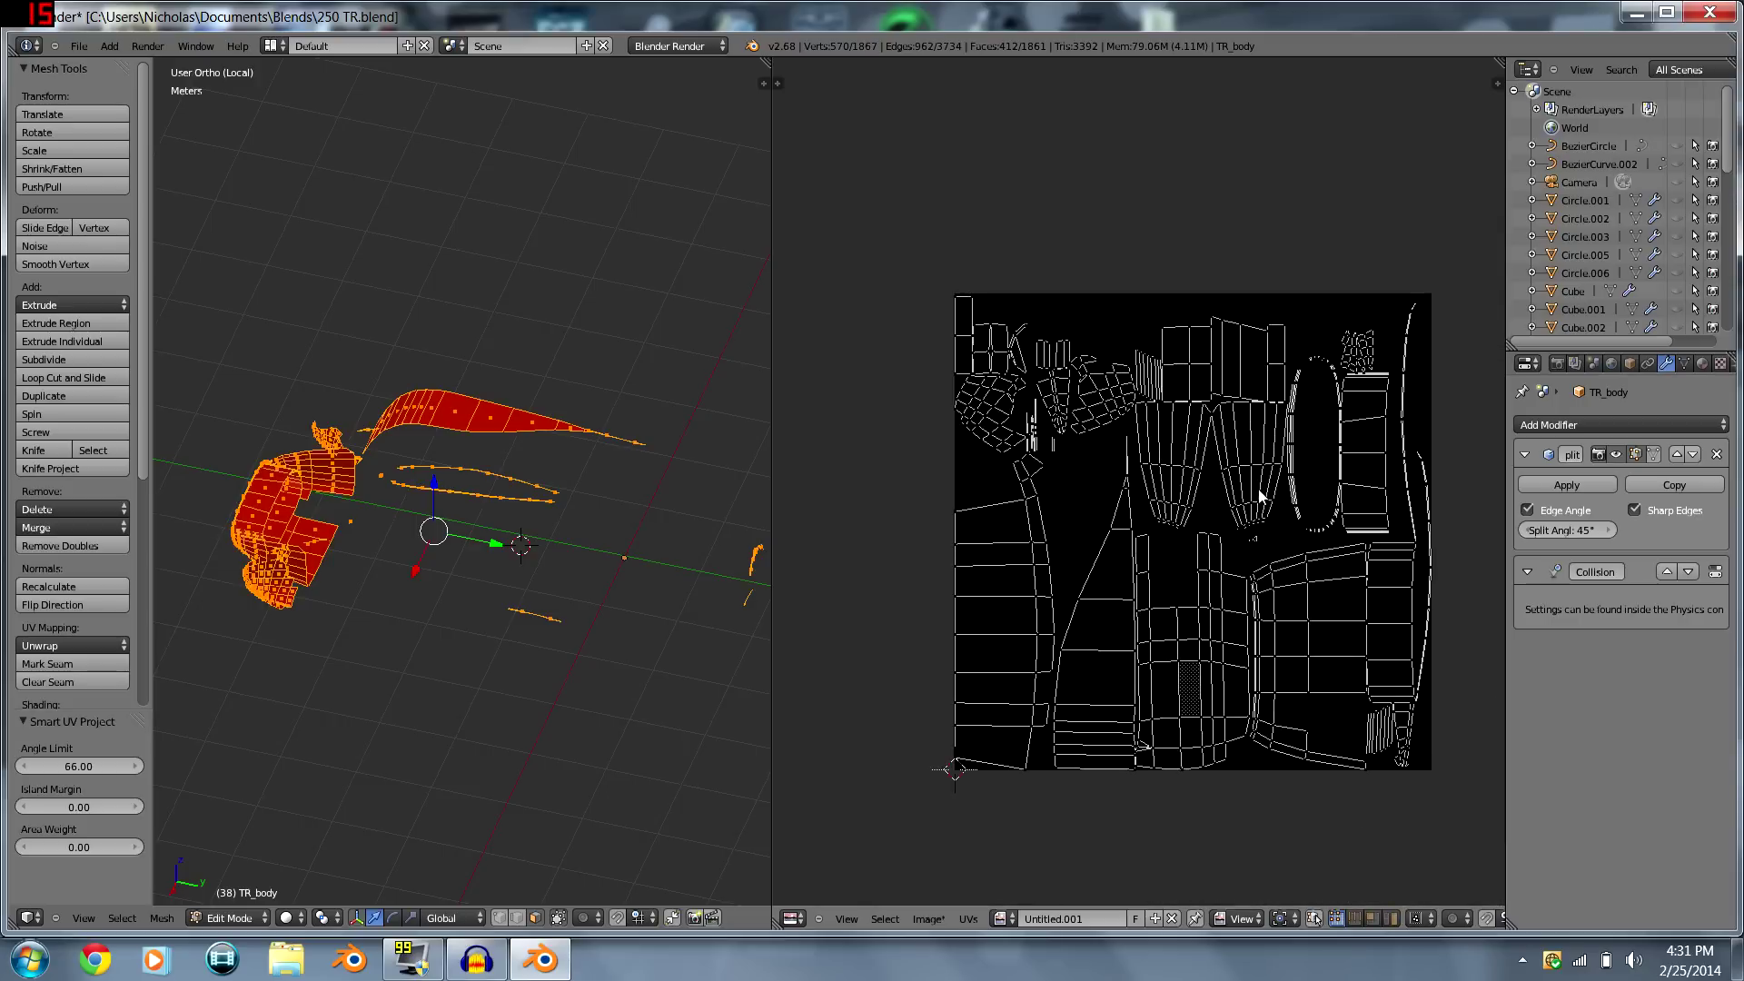
- Scale all the Smart UV islands down and move them outside the image, beyond its lower right corner
key("a")
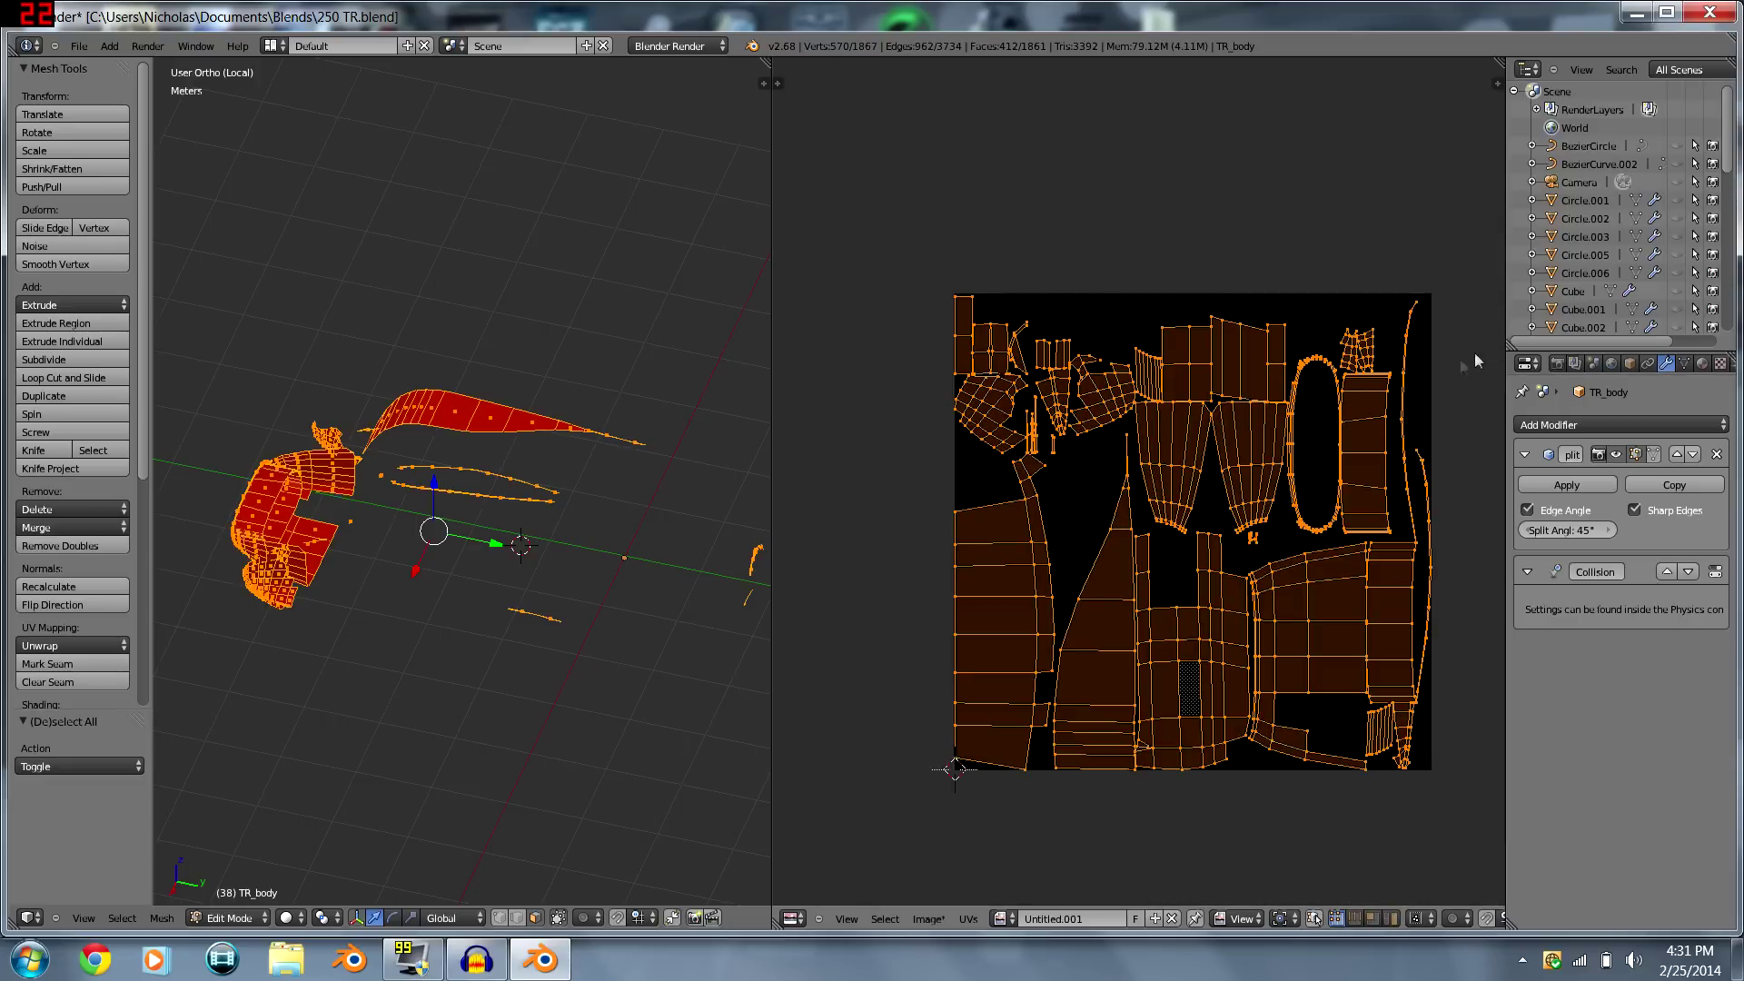
key("s")
left_click(1299, 488)
key("h")
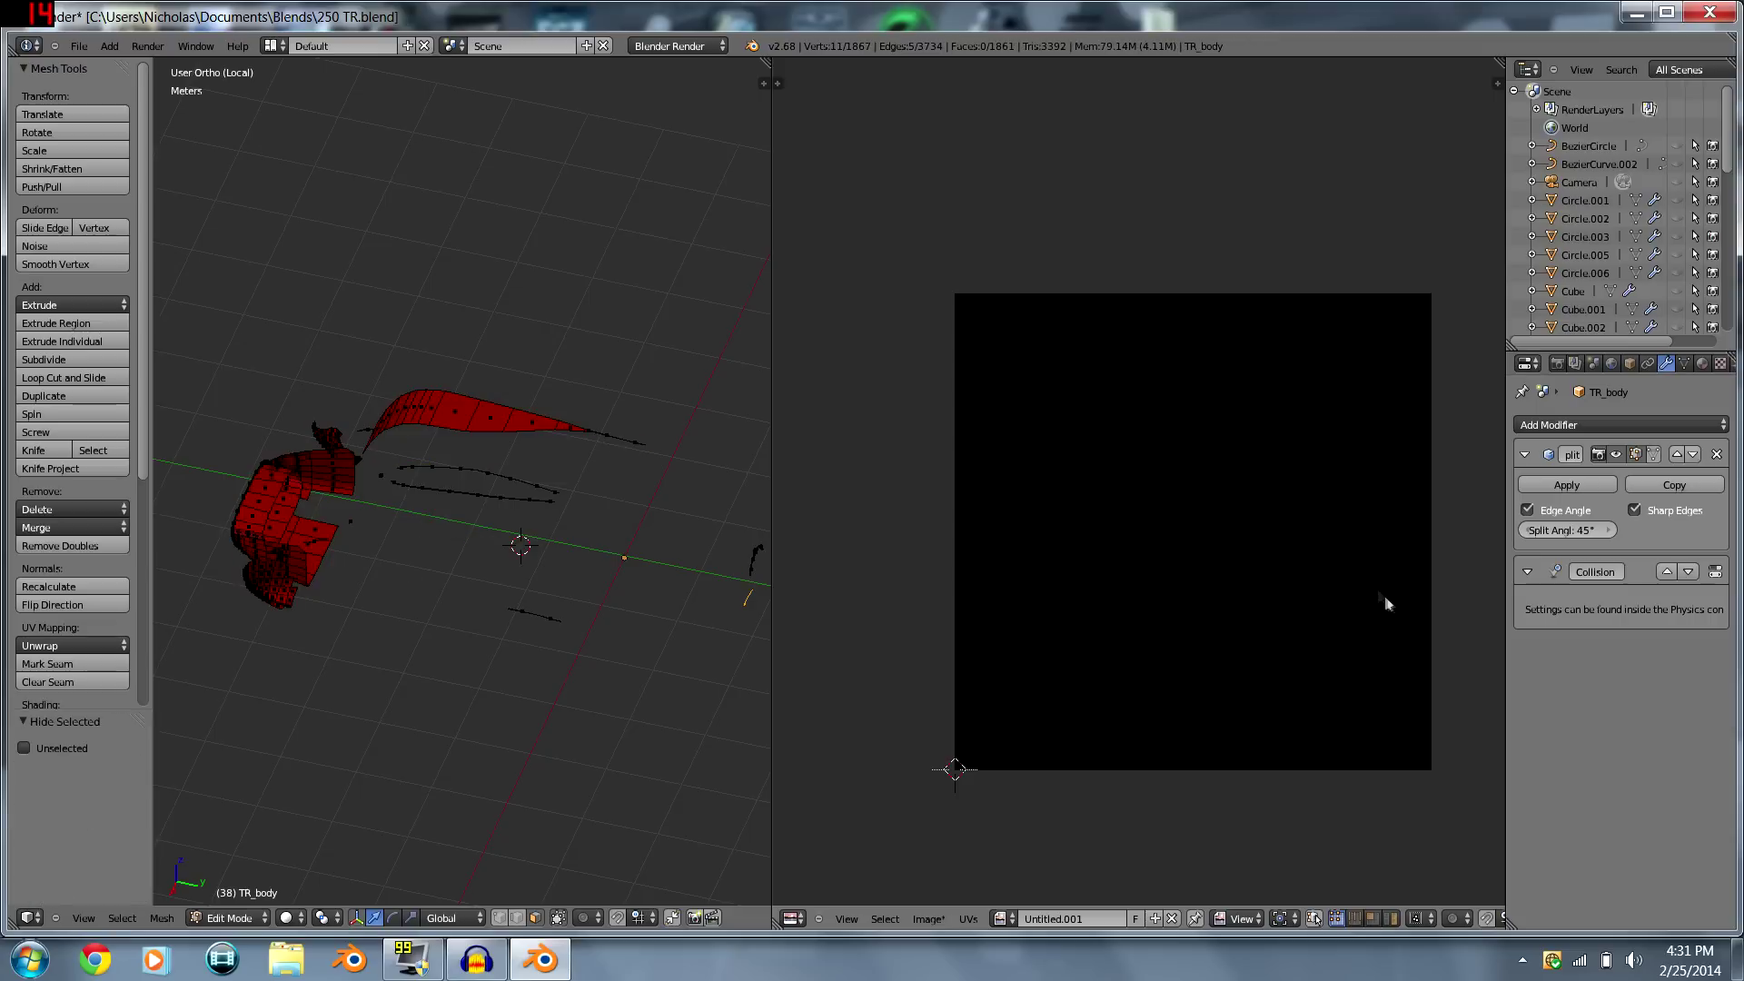
key("alt+h")
scroll(1272, 536, "down", 4)
key("g")
left_click(1399, 641)
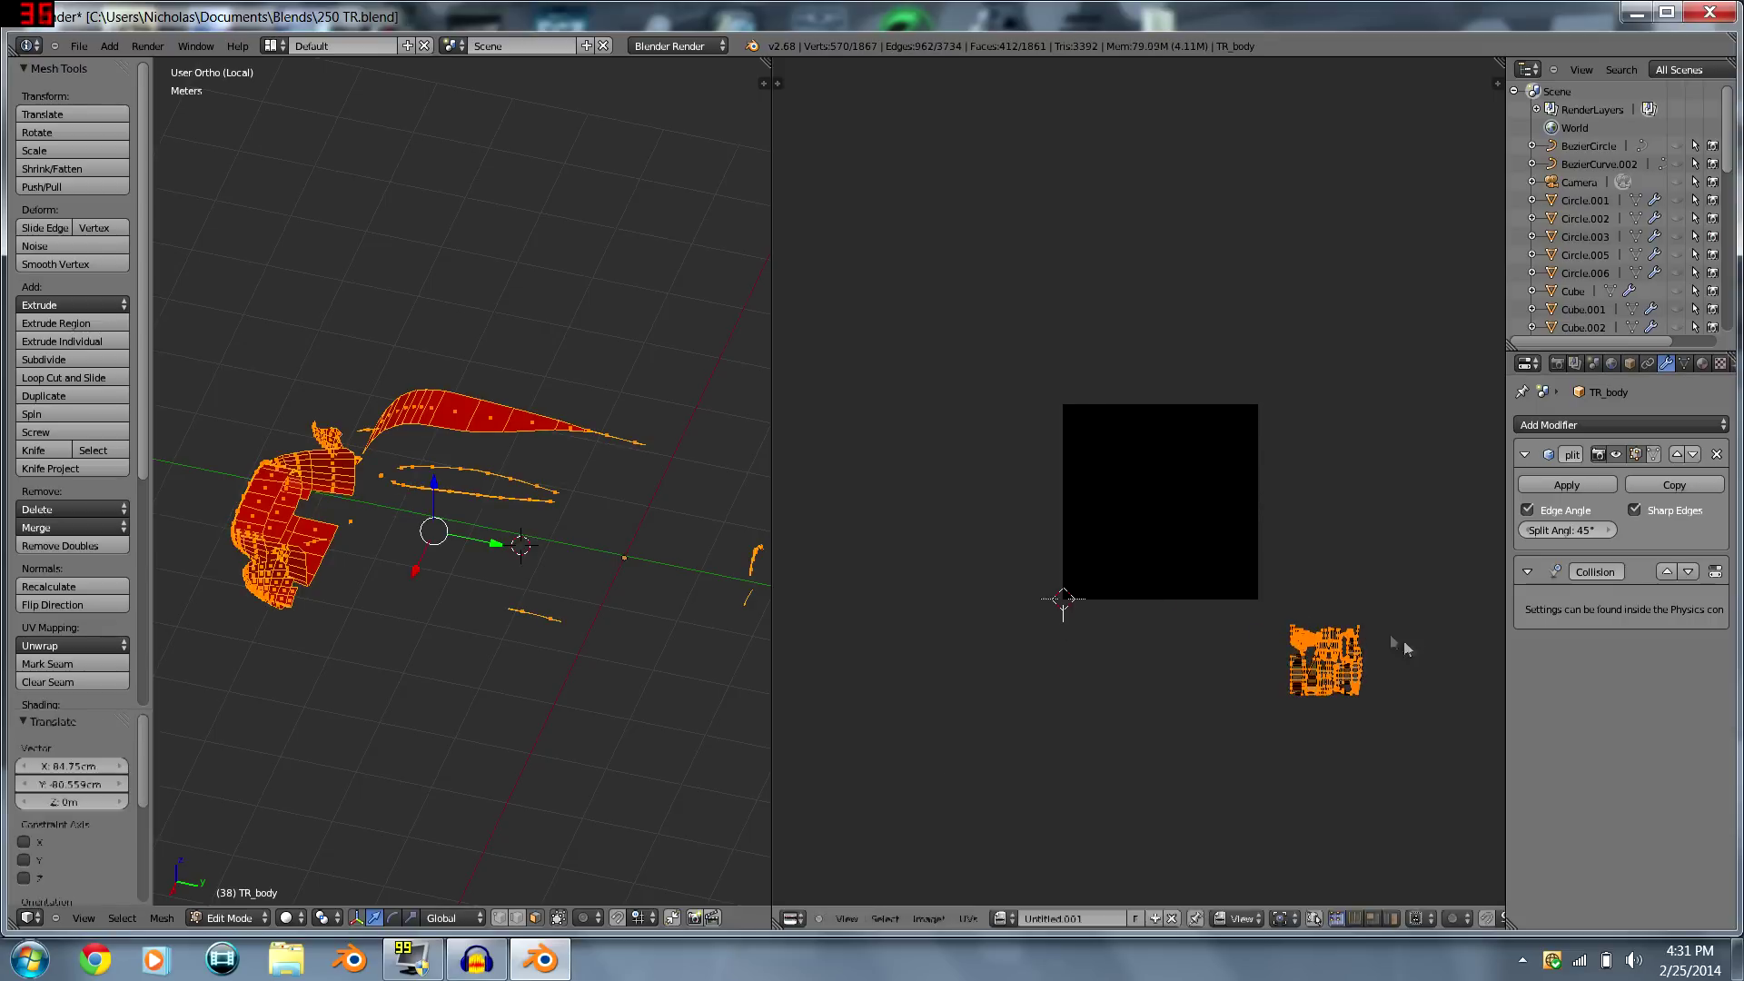
- Reveal all the hidden body faces and select the whole mesh to display every UV island
key("h")
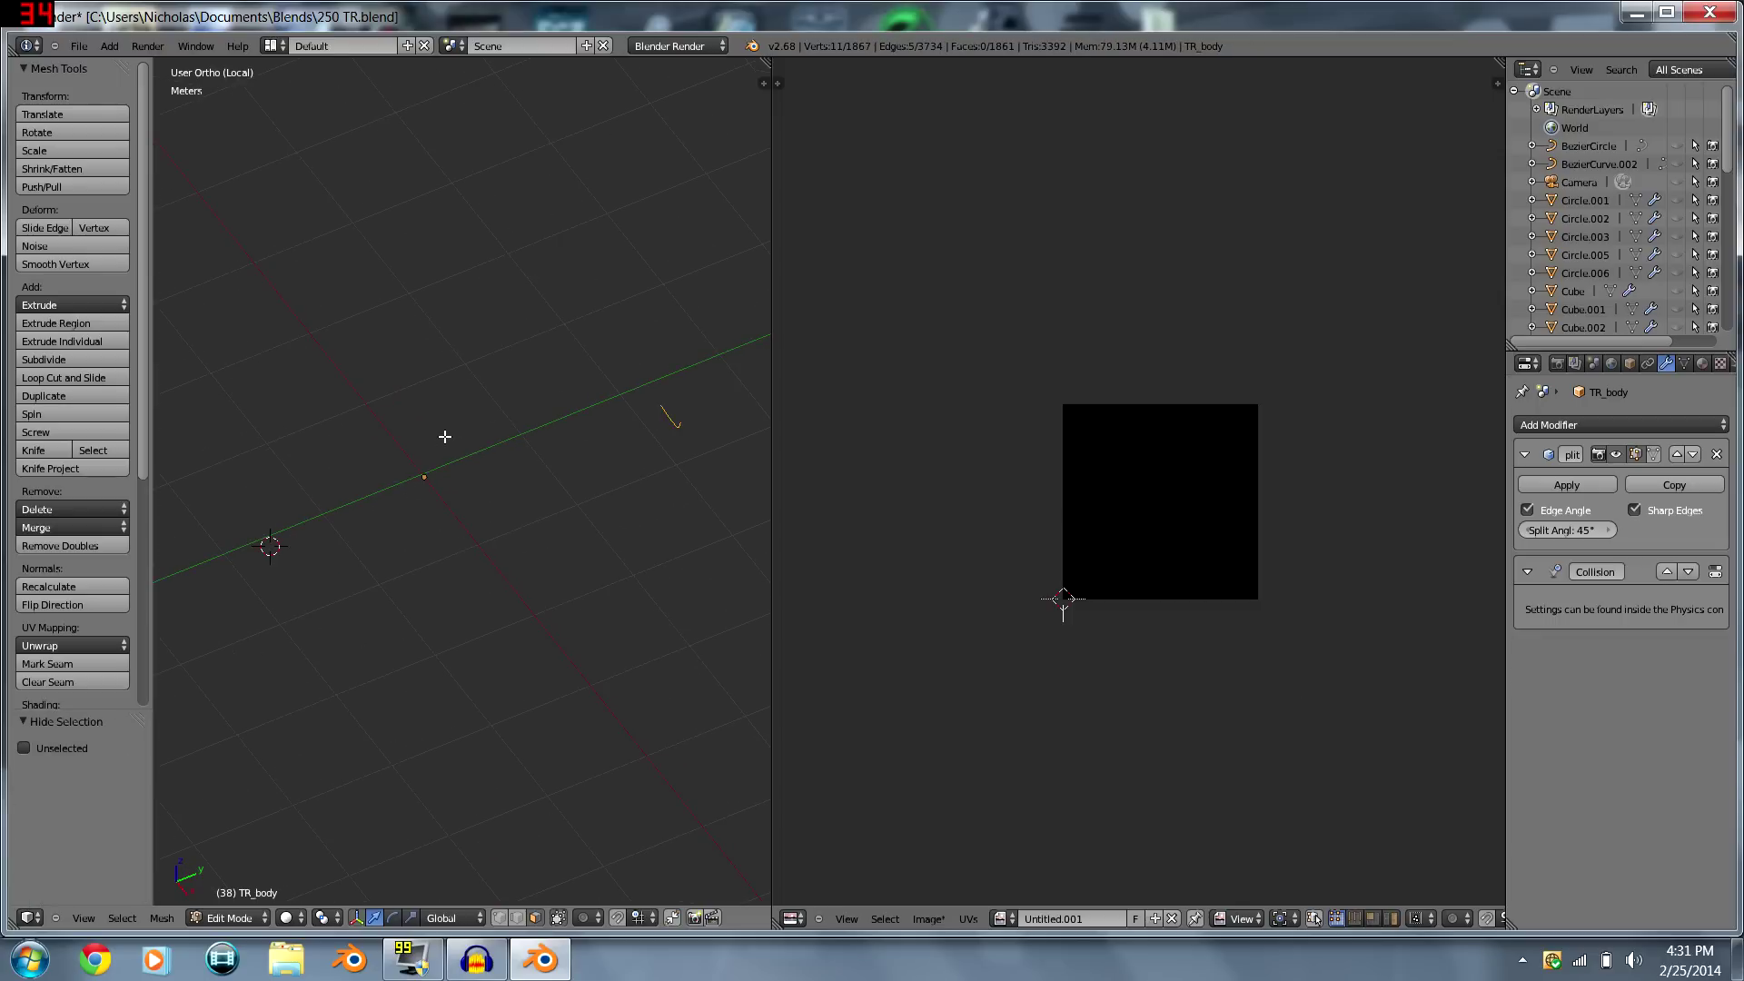
key("alt+h")
key("a")
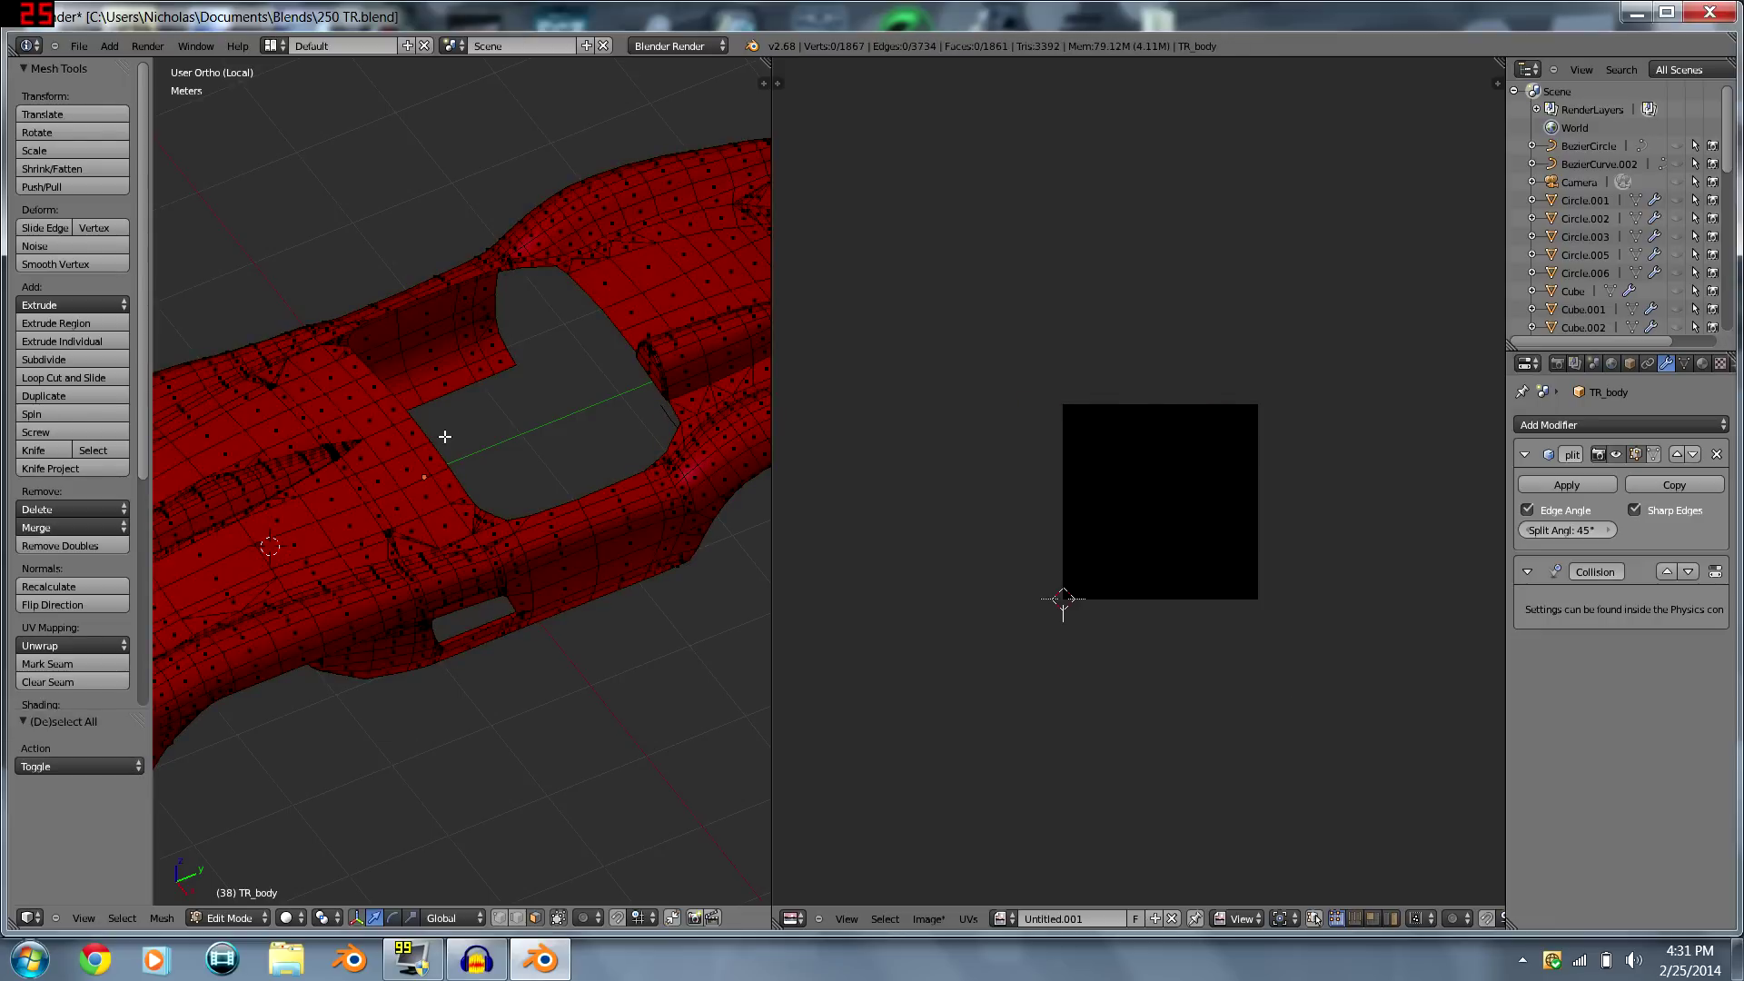
key("a")
scroll(444, 437, "down", 3)
scroll(1226, 500, "up", 7)
key("a")
scroll(1219, 380, "down", 4)
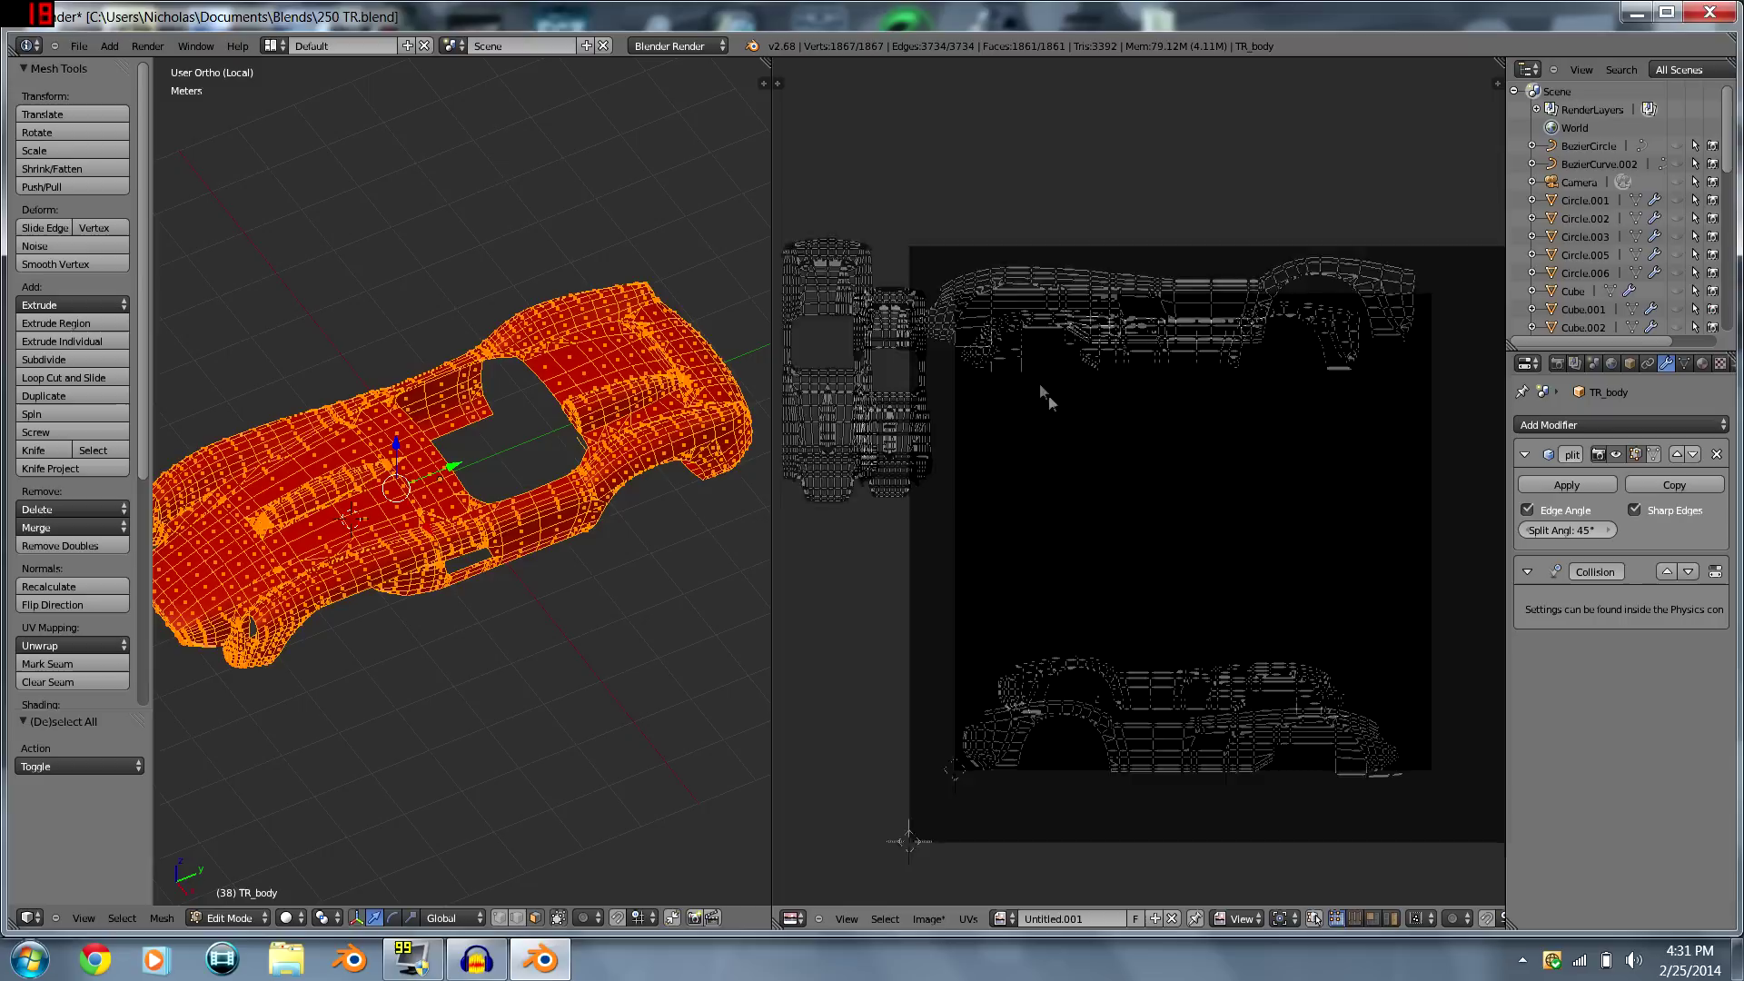
- Select the lower side-view island, move it over the upper one, and scale it to match that island's length
key("l")
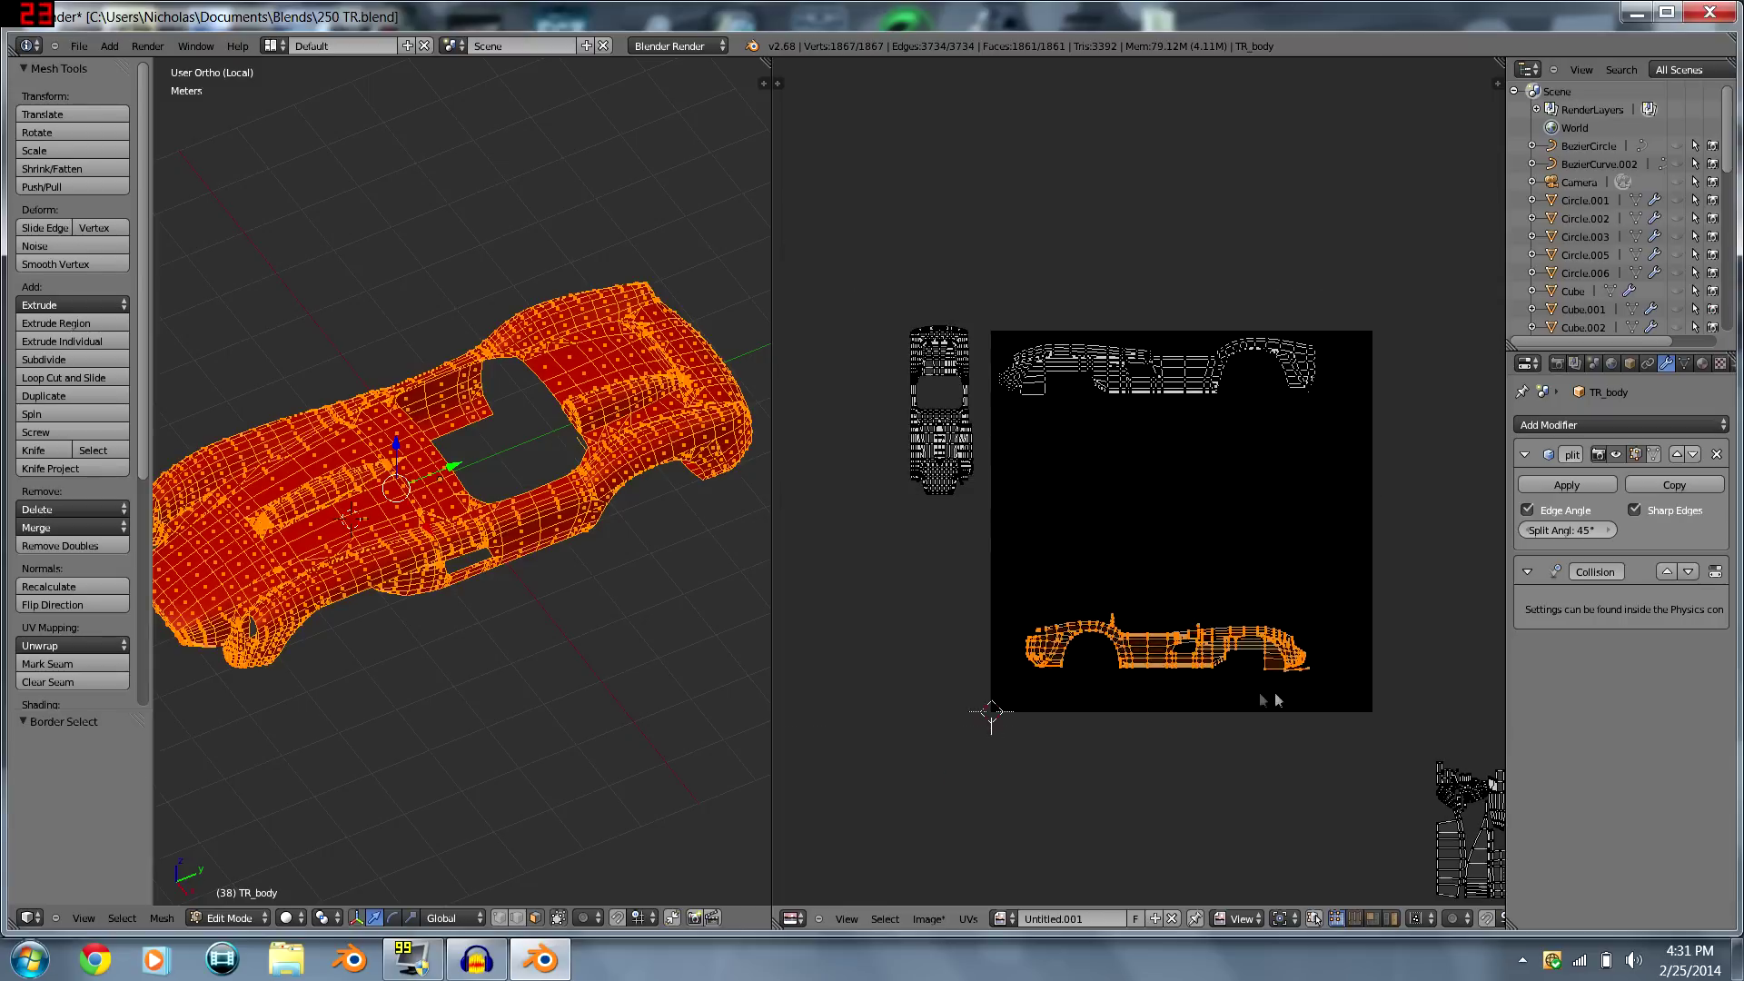
scroll(1172, 645, "up", 3)
key("g")
left_click(1375, 329)
scroll(1375, 329, "up", 1)
key("s")
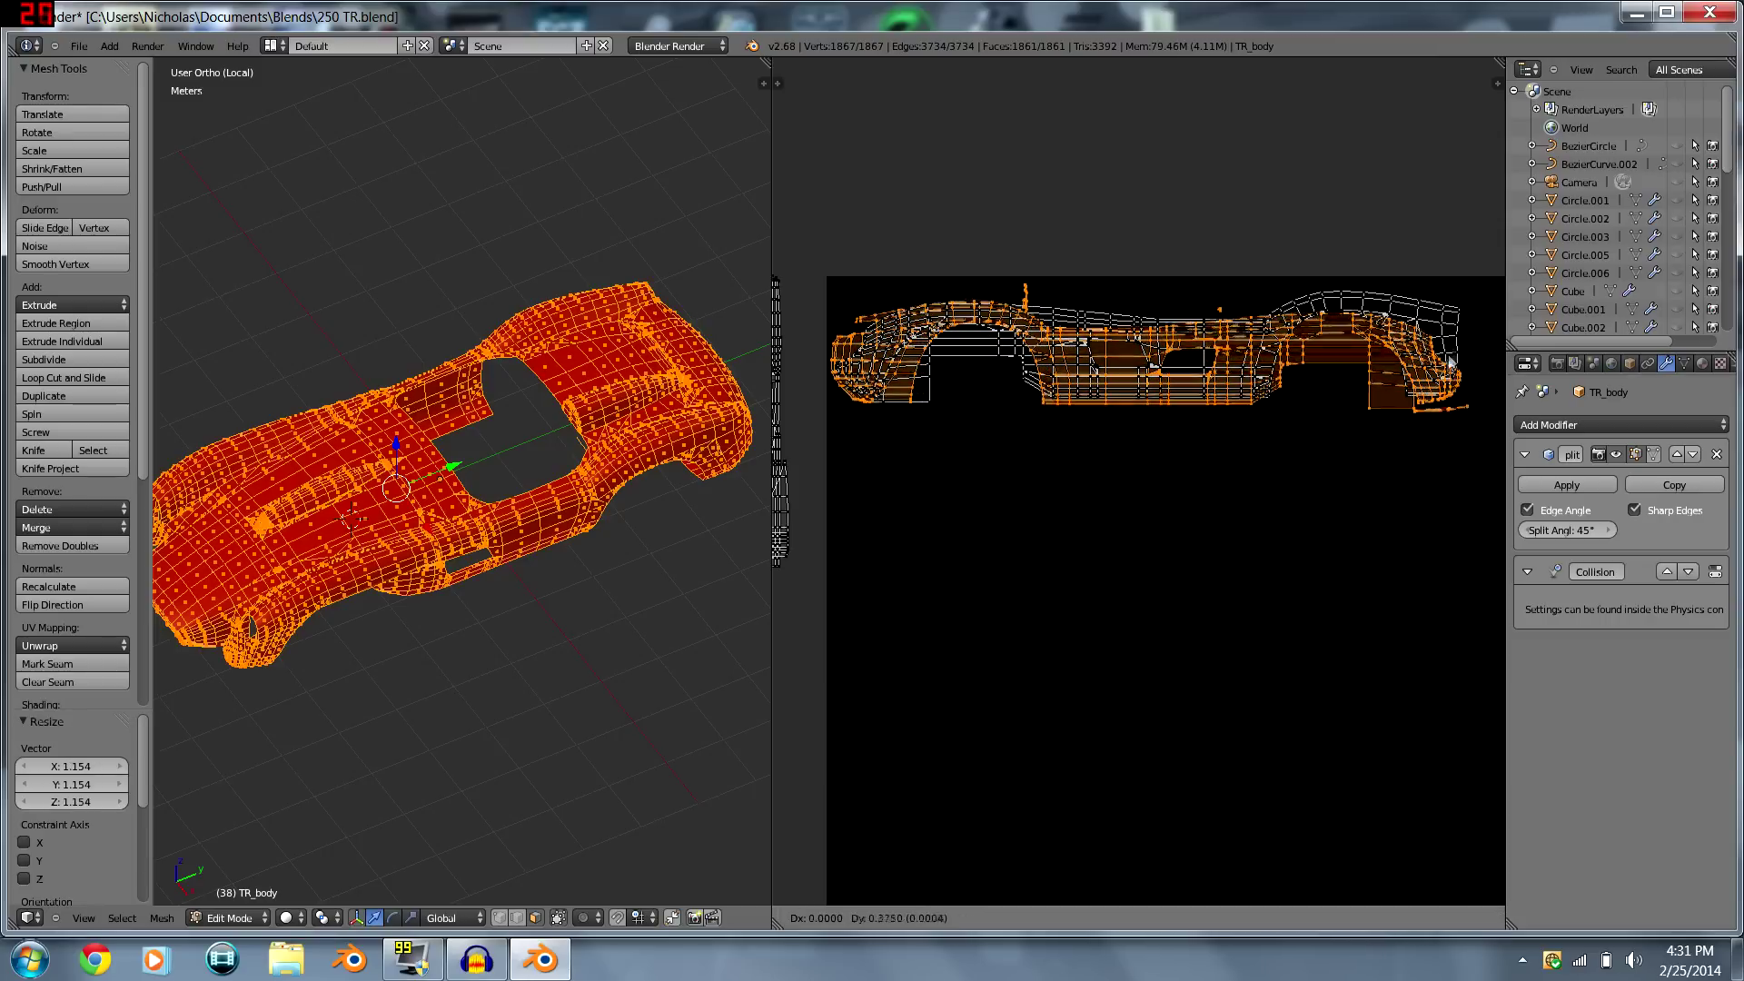
left_click(1393, 316)
scroll(1393, 316, "down", 2)
- Move the matched side island down about 18.8 cm along Y so it sits below the other side island
key("g")
key("y")
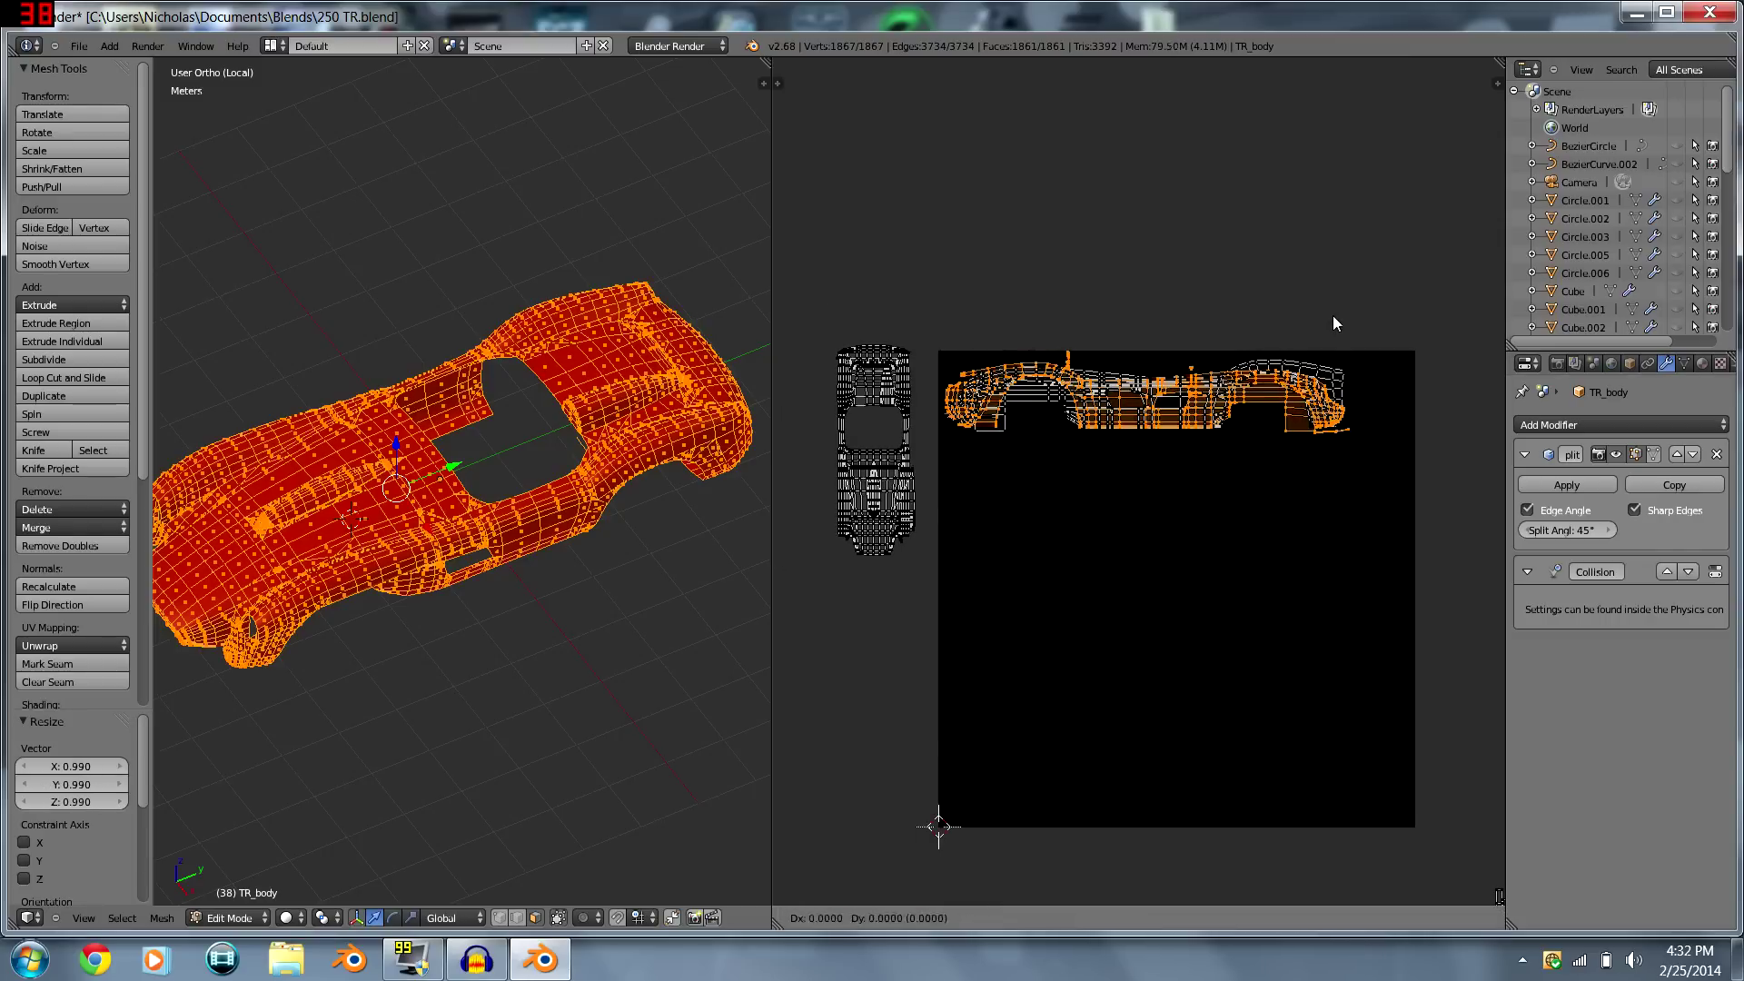
left_click(1244, 497)
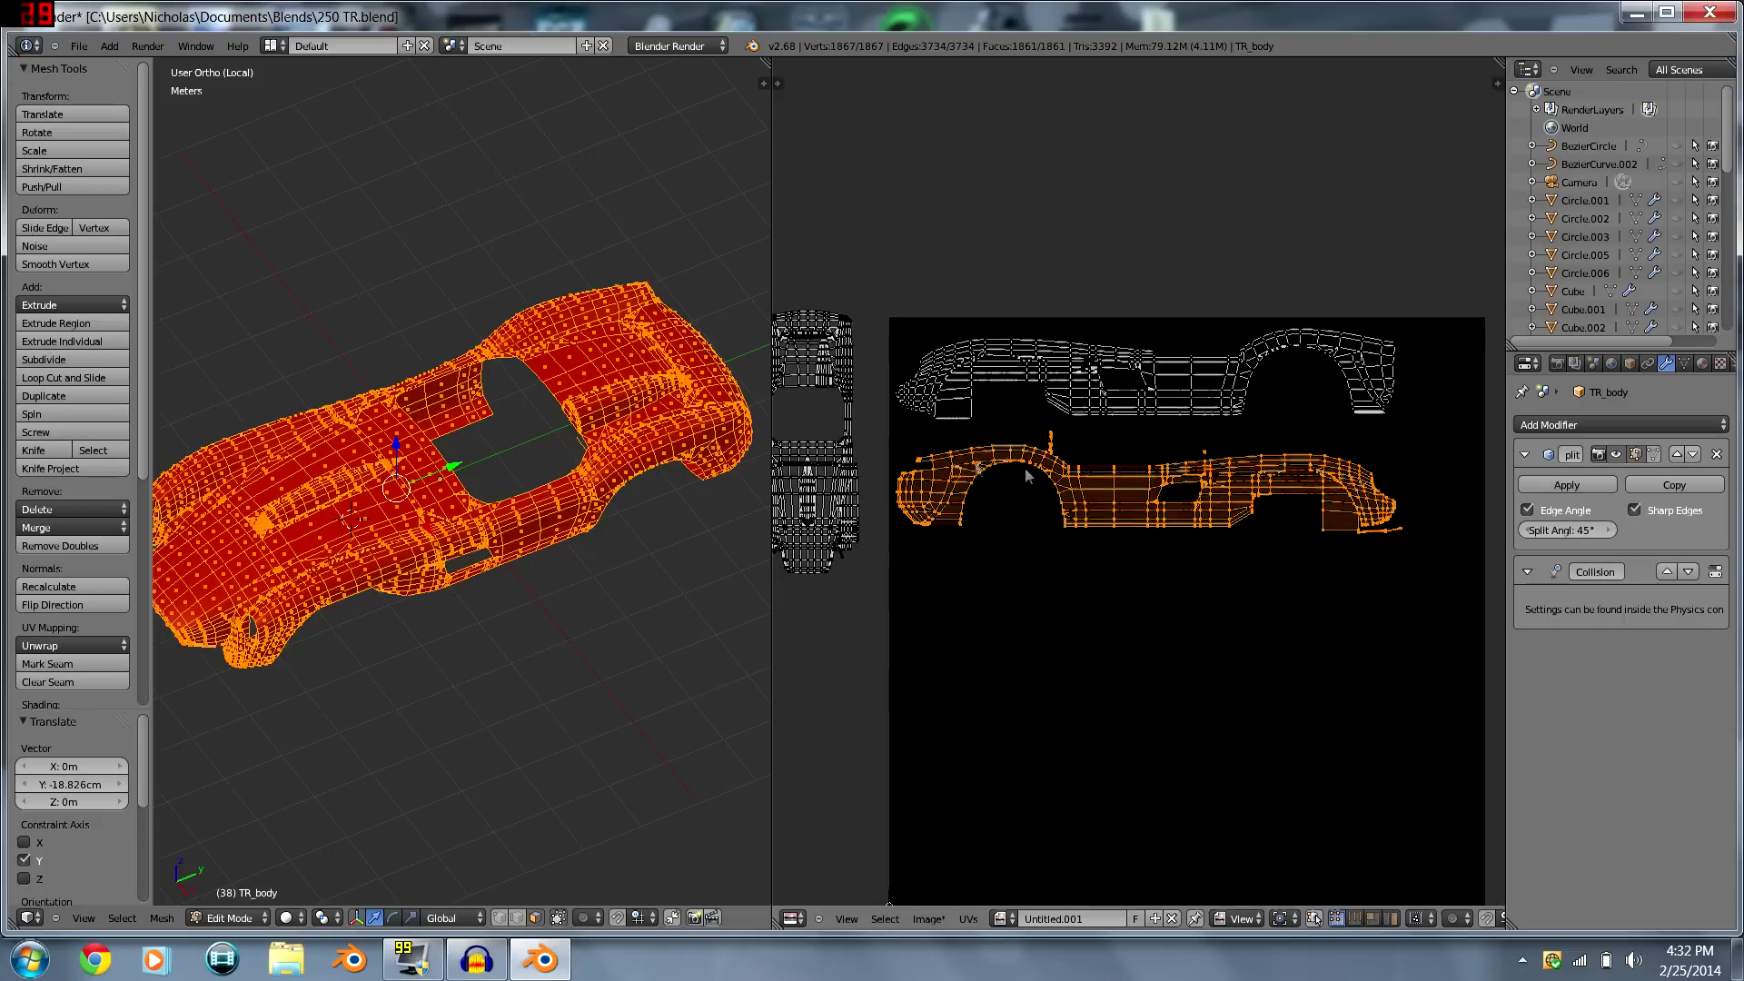
- Box-select only the top-view island beside the image and rotate it 90 degrees
key("a")
key("b")
left_click_drag(783, 288, 923, 572)
type("r90")
key("Return")
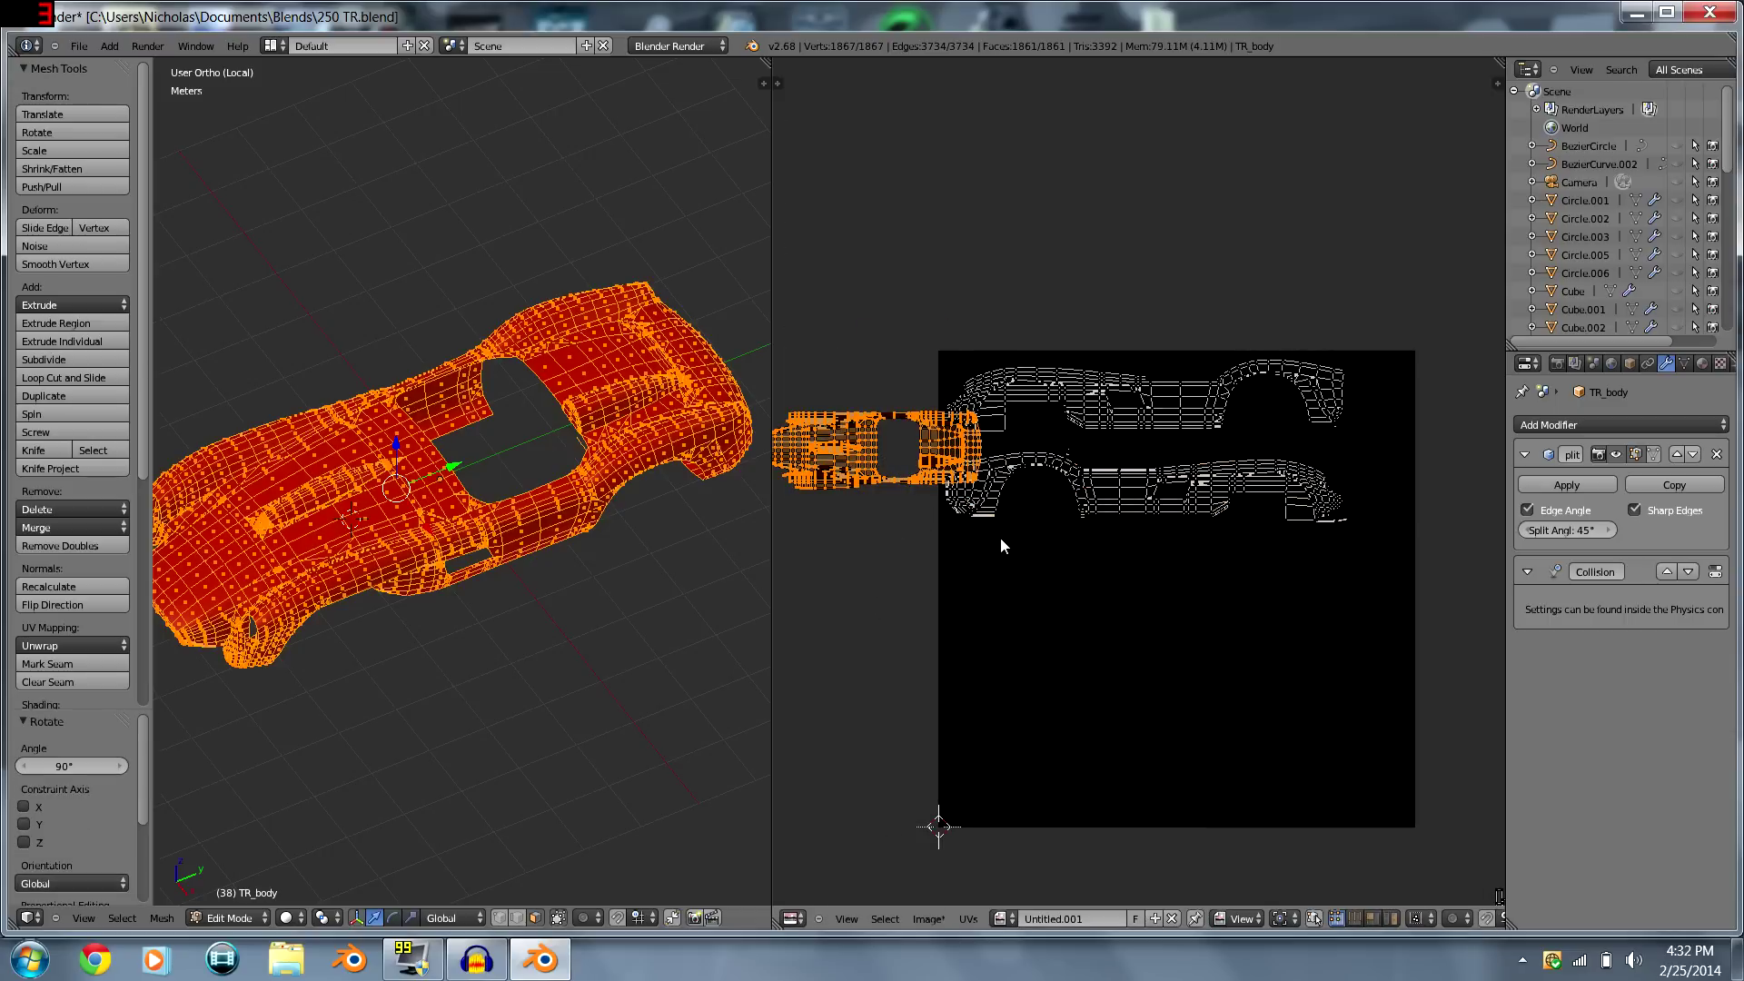
- Move the rotated top-view island onto the image, scale it to match the side islands' length, and place it below them
key("g")
left_click(1226, 516)
key("s")
left_click(1366, 515)
key("g")
left_click(1445, 679)
key("g")
key("y")
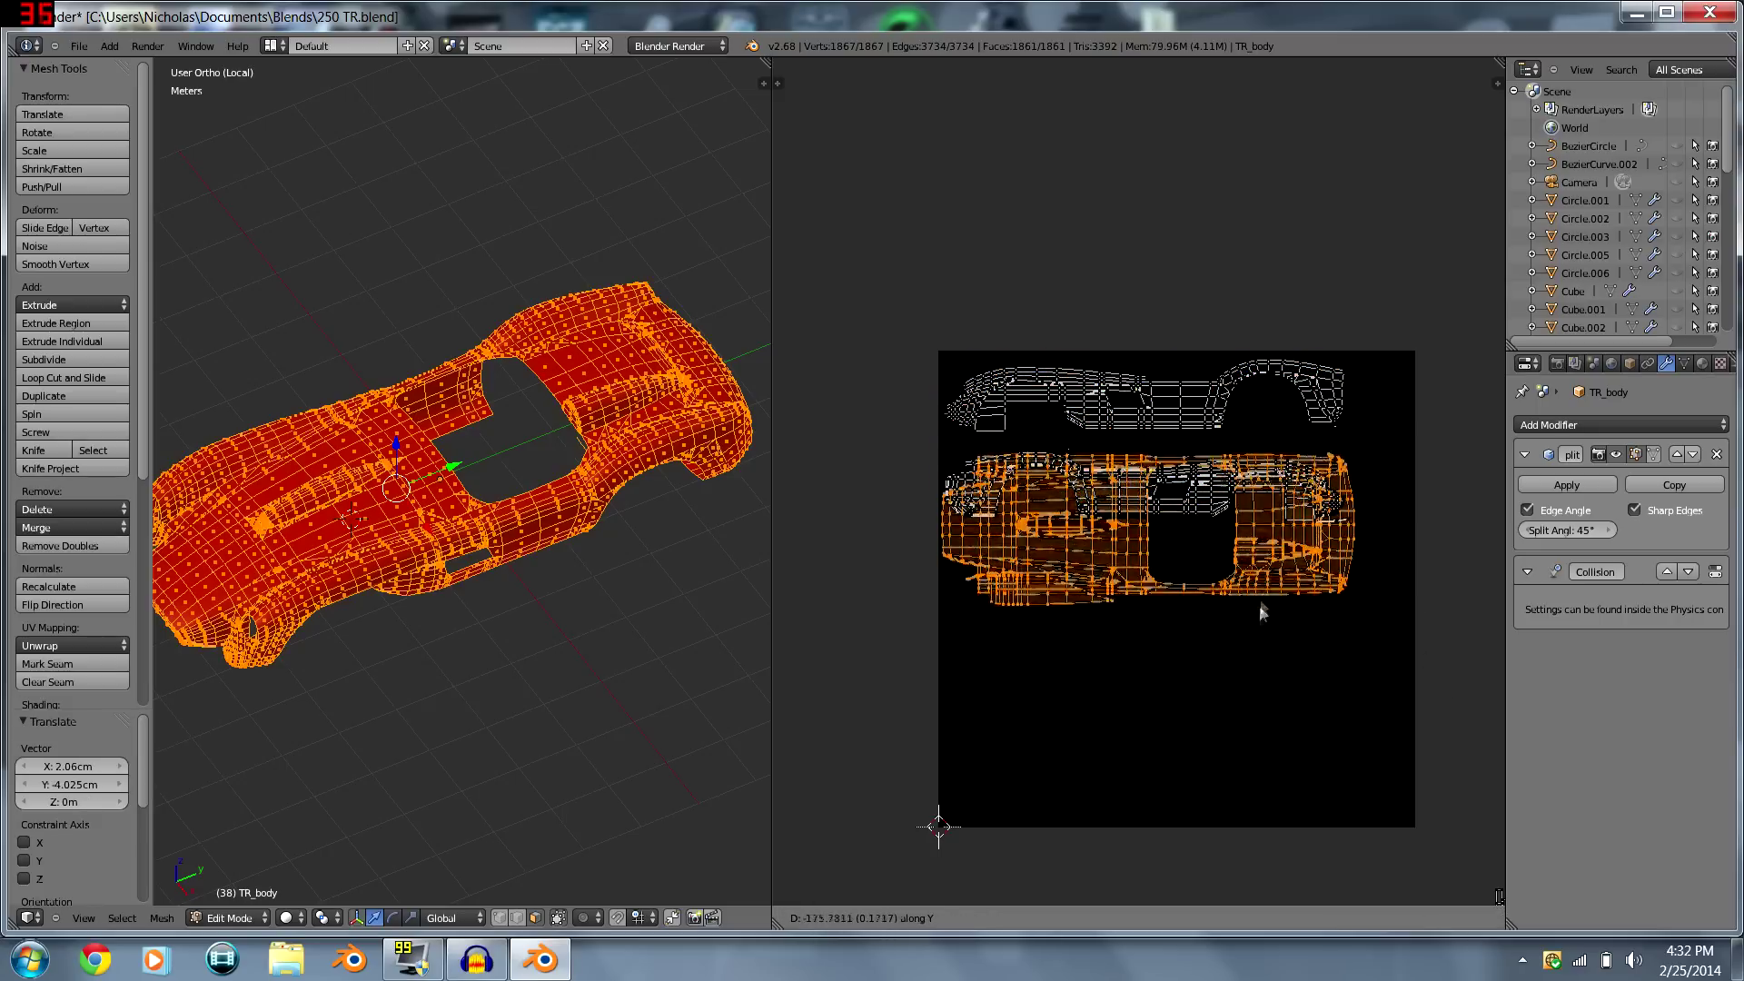
left_click(1258, 670)
scroll(1056, 400, "down", 3)
- Box-select the small unwrapped islands outside the image, scale them toward the other islands' scale, and move them clear of the image's lower corner
key("a")
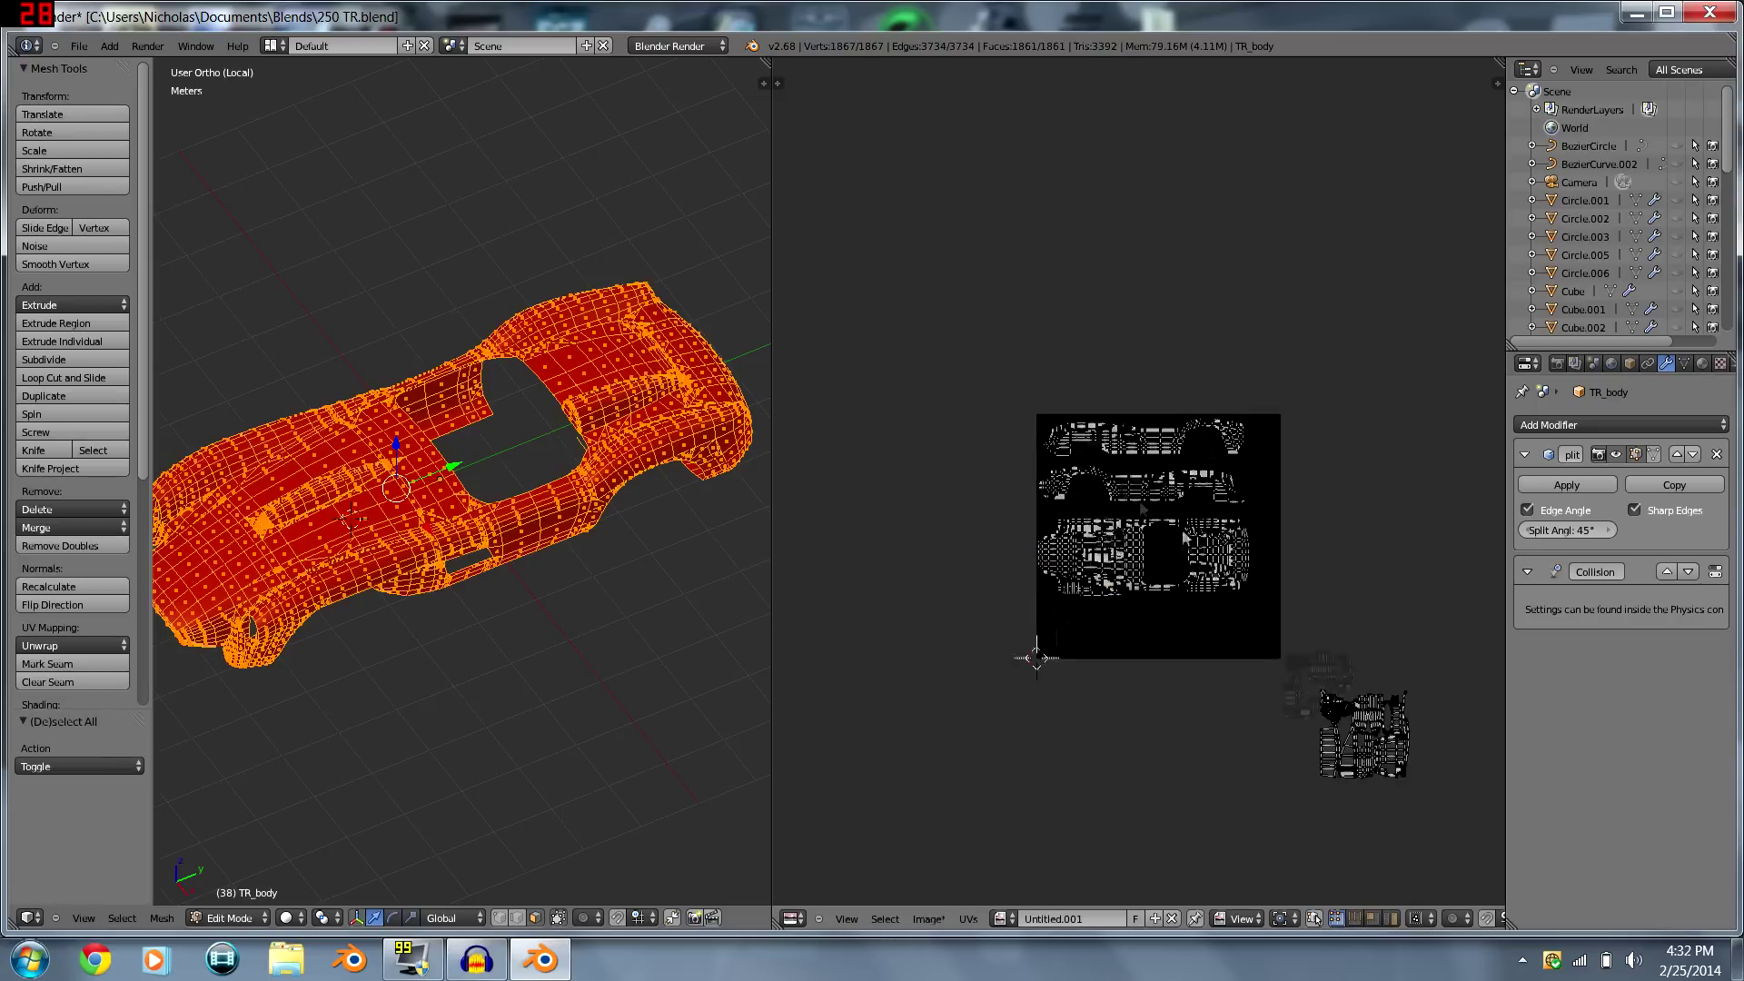
scroll(1290, 668, "down", 1)
key("b")
left_click_drag(1404, 785, 1282, 603)
key("g")
left_click(1159, 517)
scroll(1181, 527, "up", 5)
key("s")
left_click(1370, 710)
key("g")
left_click(1433, 744)
middle_click_drag(1266, 520, 1156, 399)
scroll(1159, 402, "down", 1)
key("g")
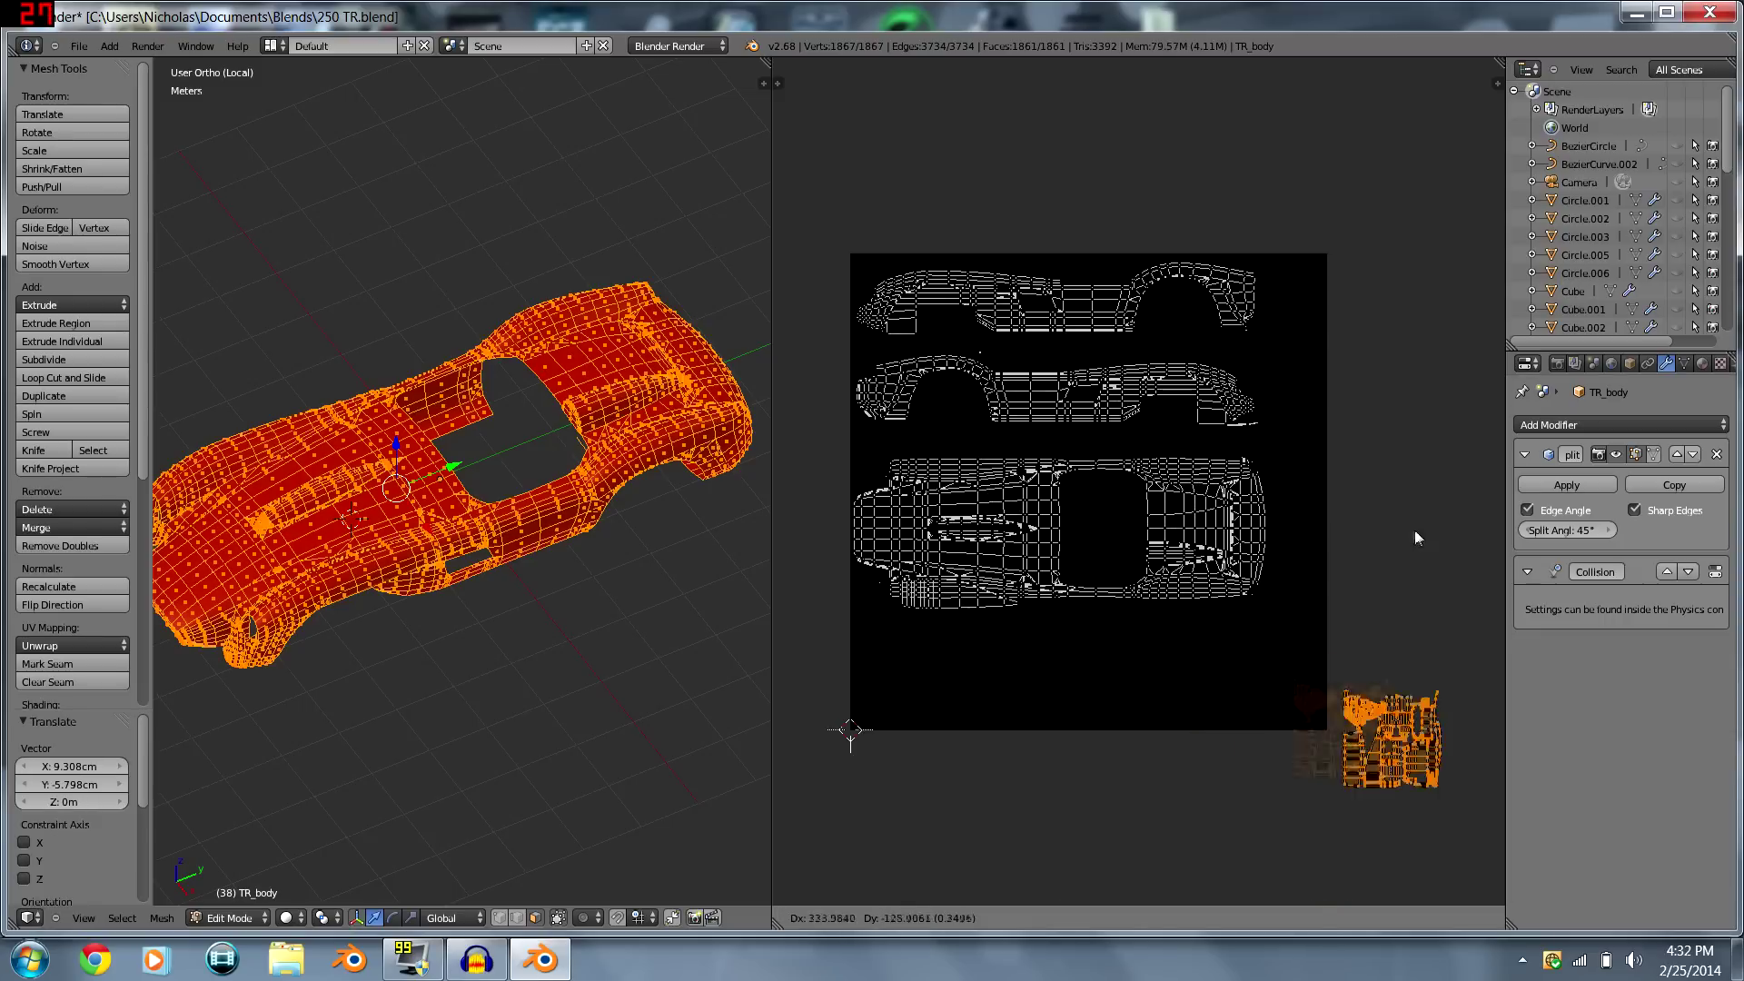
left_click(1462, 545)
- Box-select only the top-view island and rotate it -90 degrees
key("a")
scroll(1372, 607, "up", 1)
left_click_drag(1192, 608, 772, 417)
scroll(1141, 596, "down", 2)
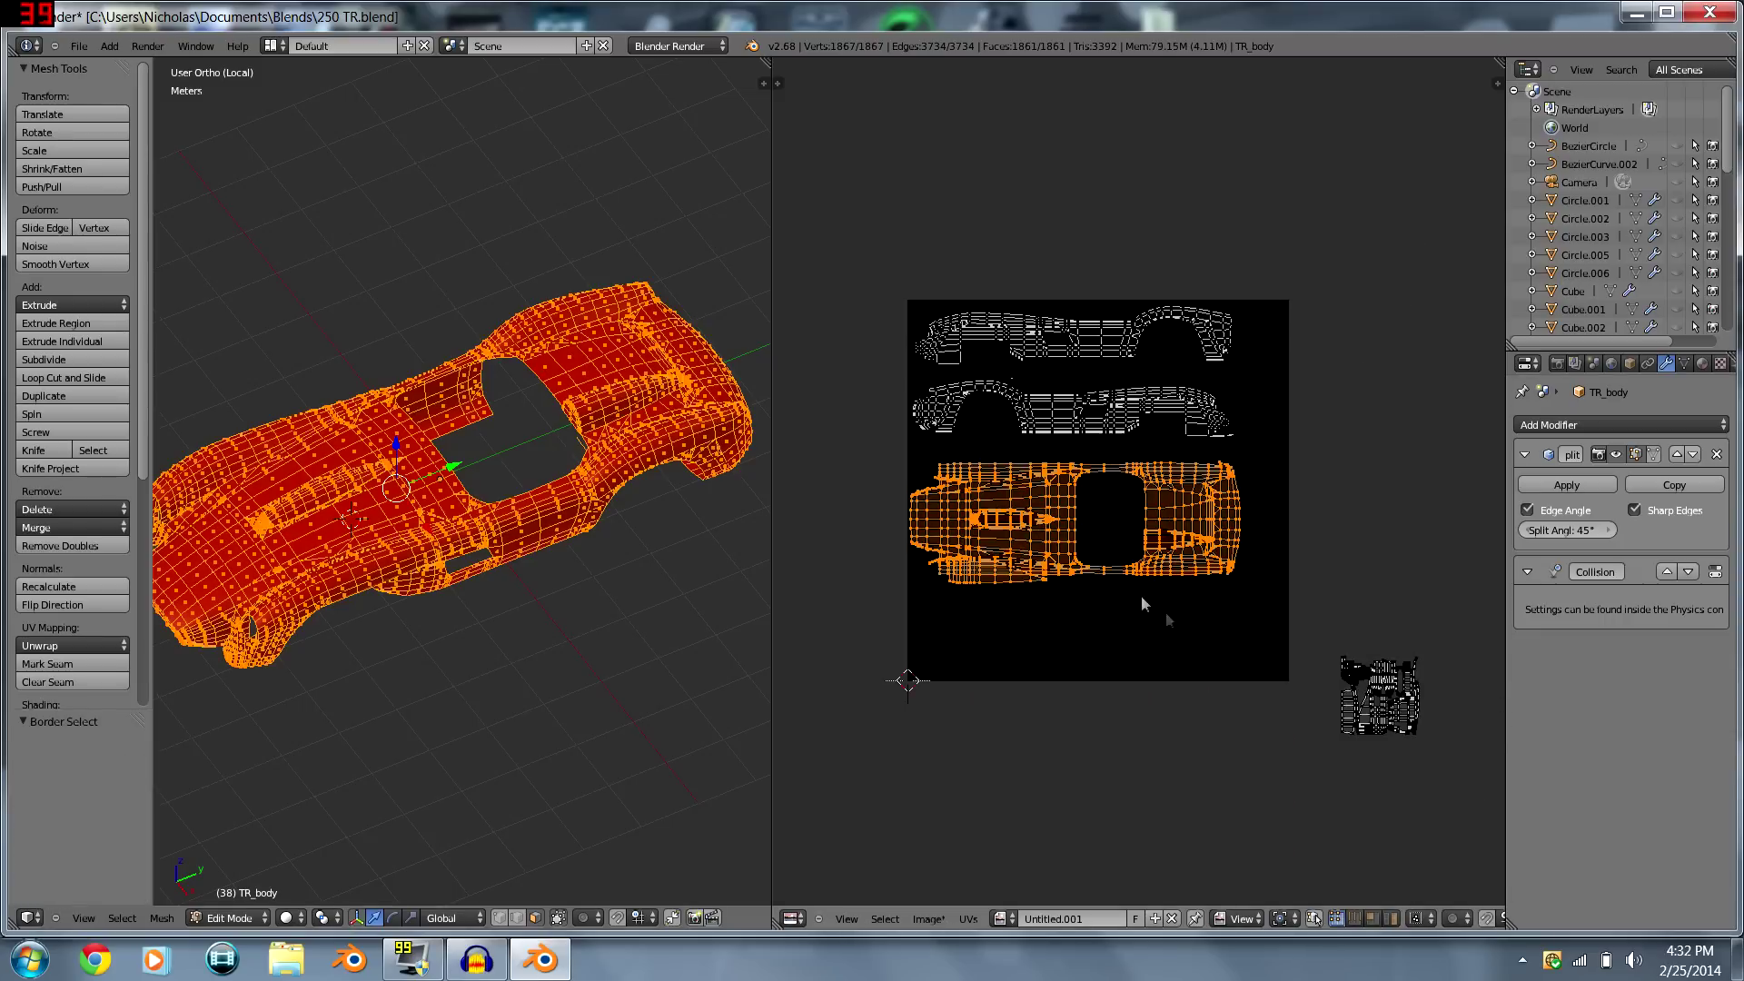
type("r90")
key("minus")
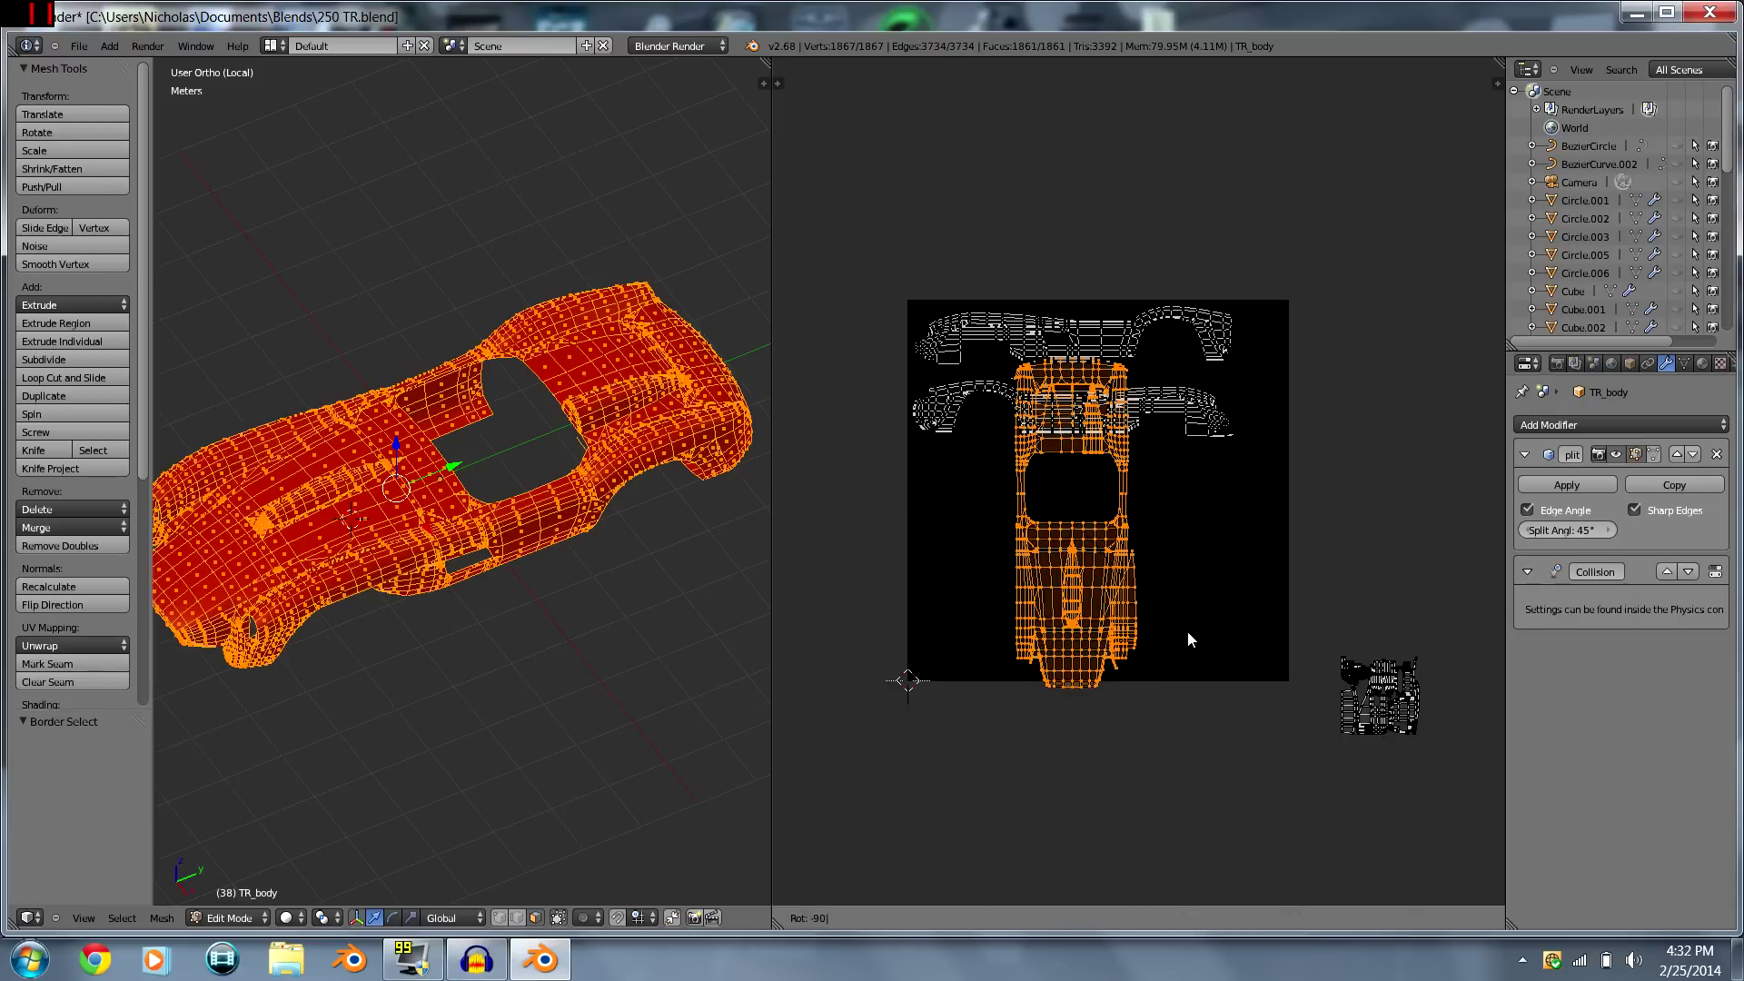
key("Return")
scroll(1273, 543, "up", 3)
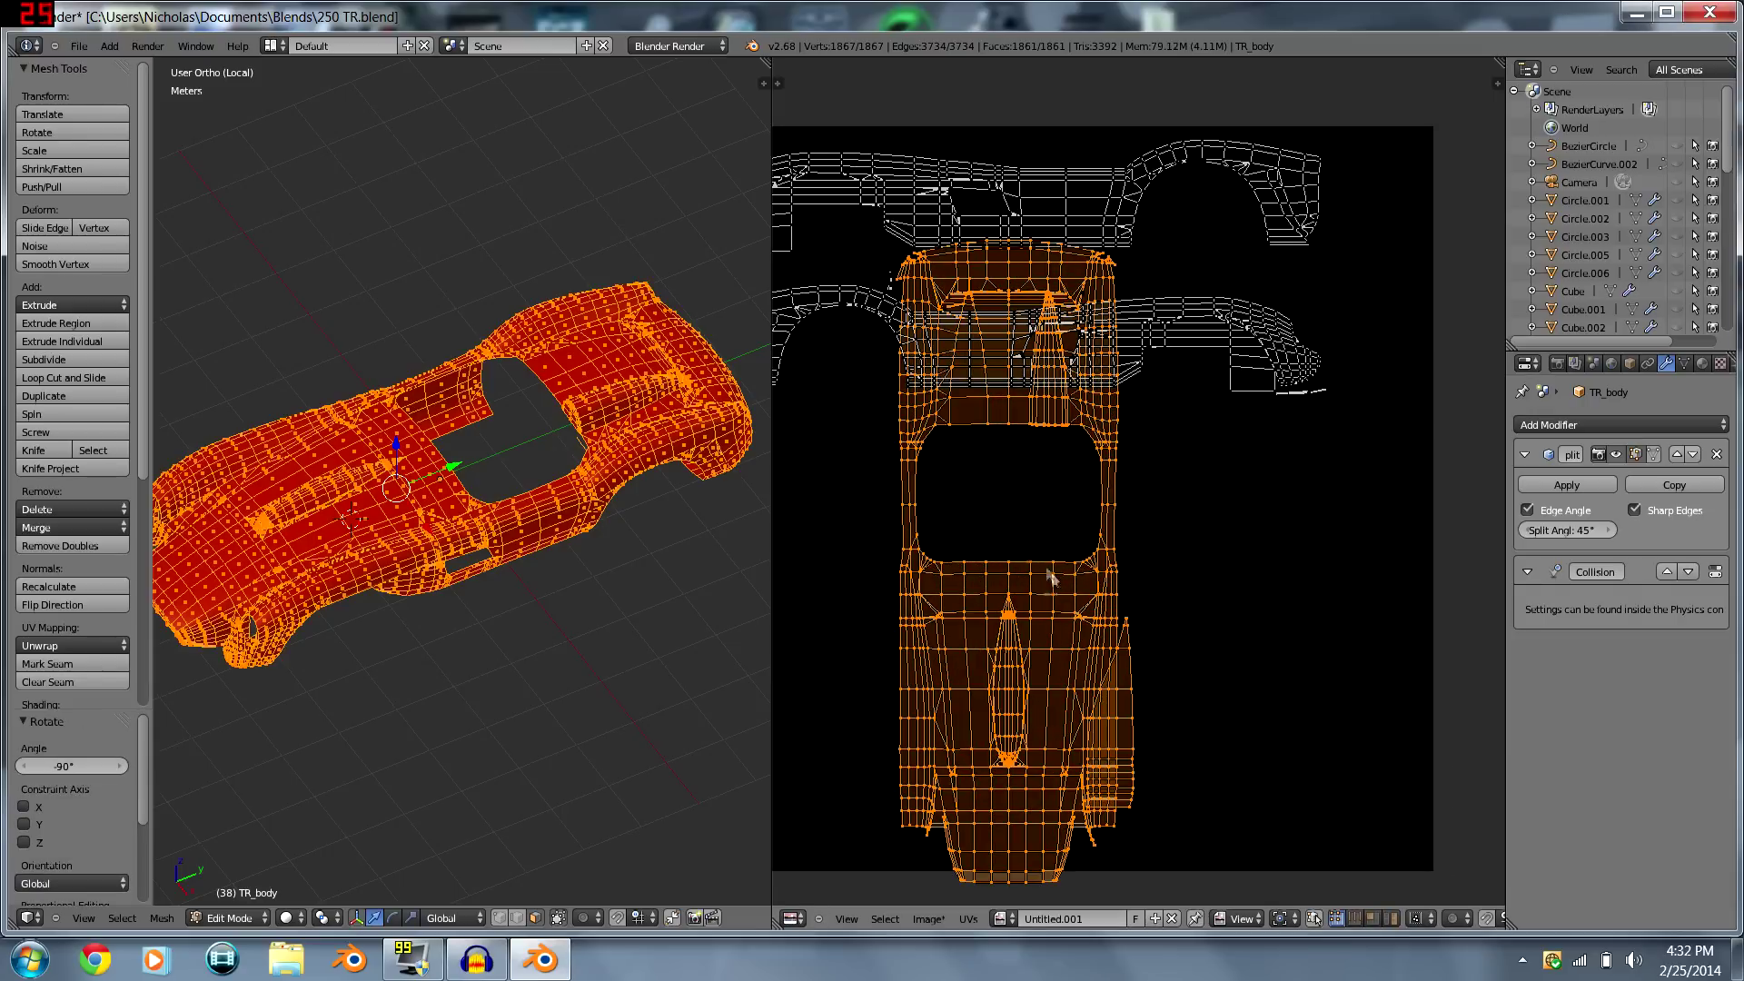
- Move the upright top-view island off the image to its empty left side
middle_click_drag(1057, 547, 1208, 506)
scroll(1206, 508, "down", 1)
scroll(1199, 597, "up", 3)
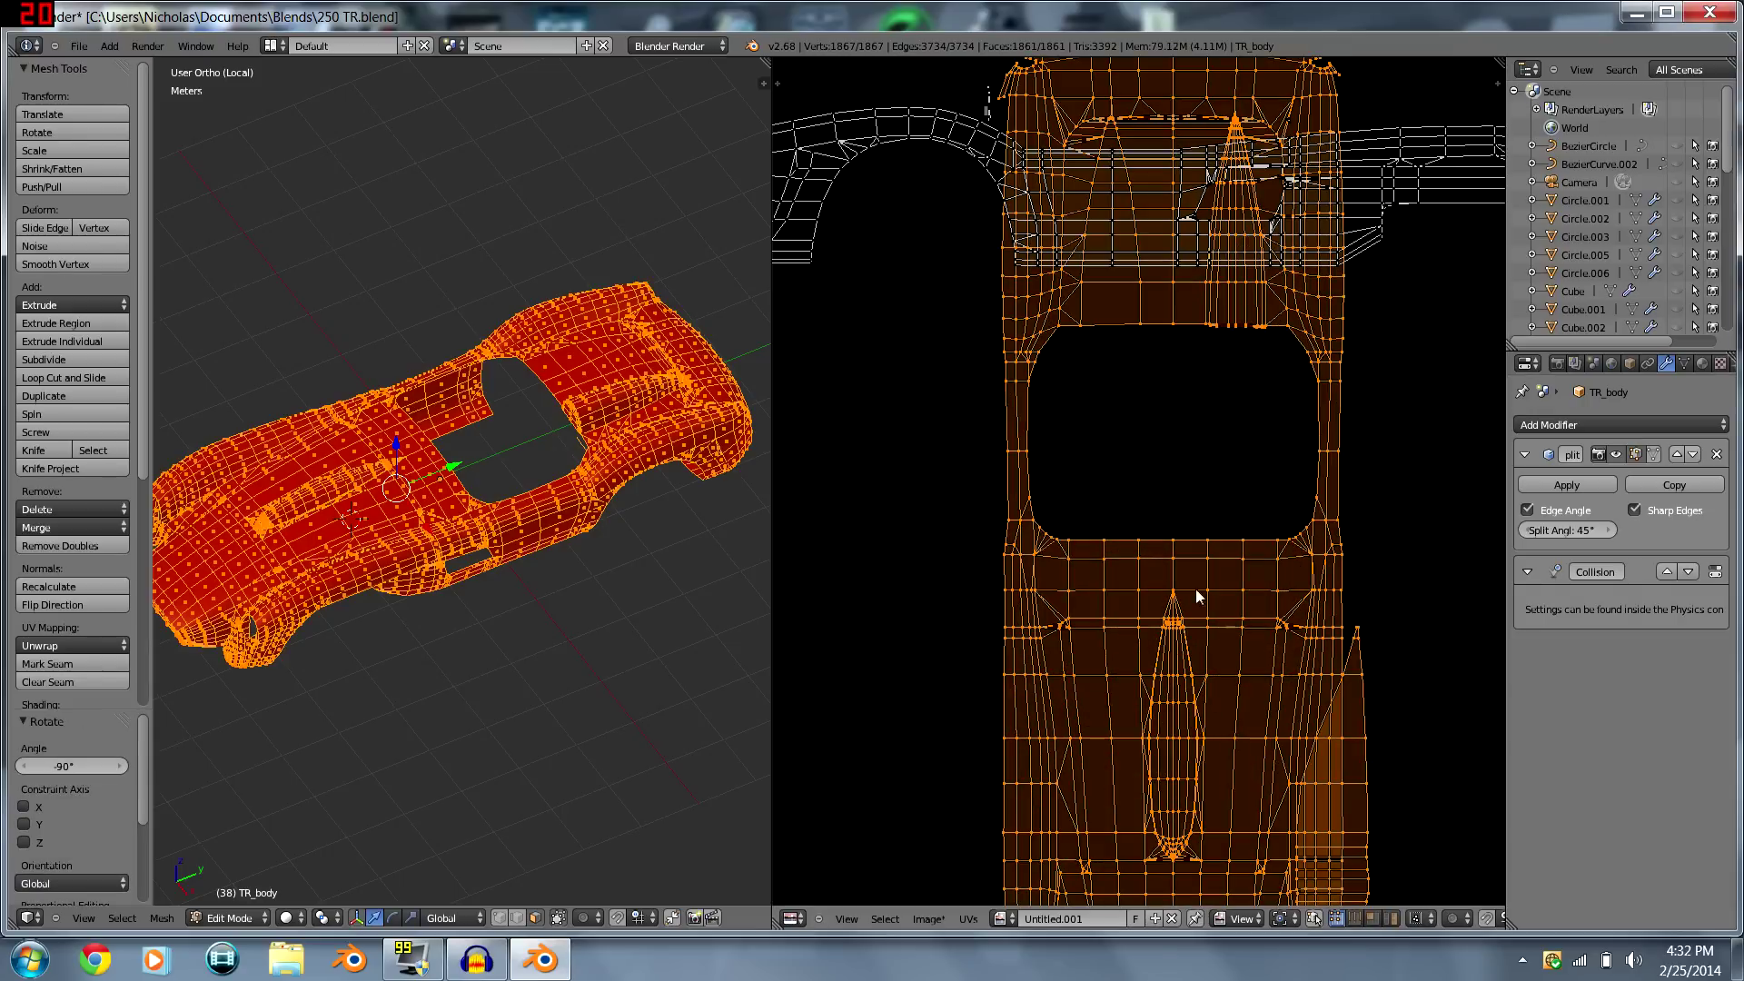
scroll(1133, 664, "down", 3)
scroll(1126, 545, "down", 1)
key("g")
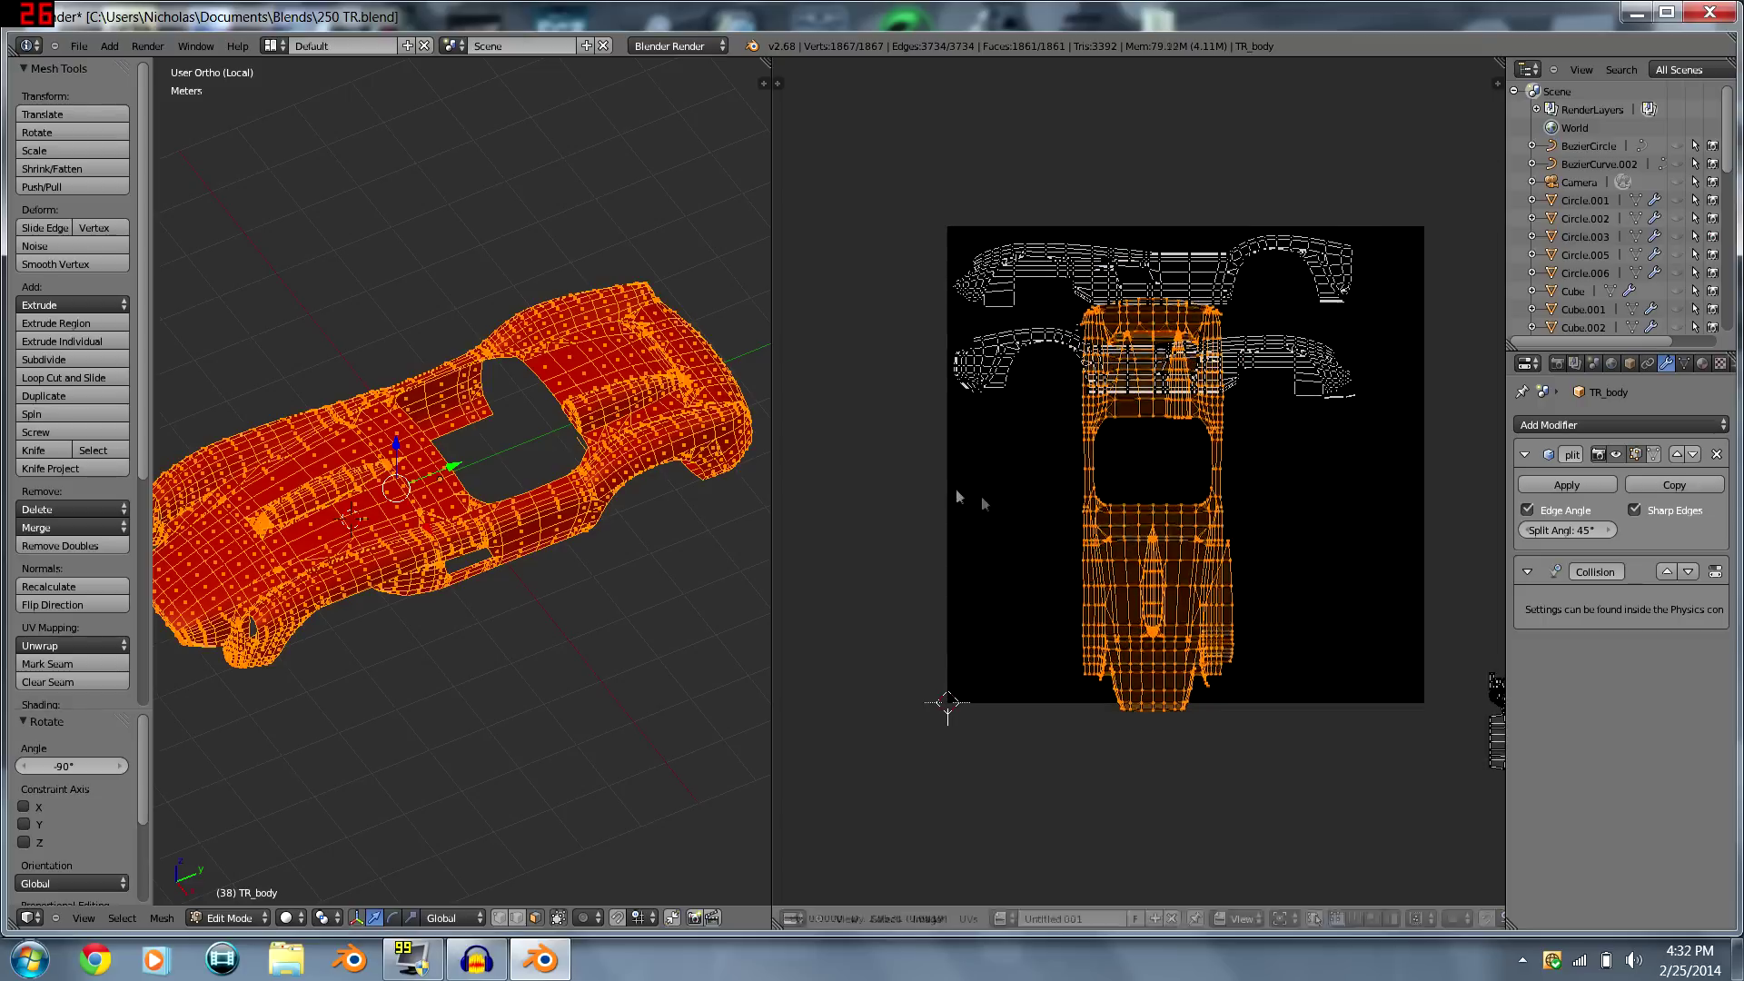
left_click(834, 467)
- Box-select both side-view islands and move them down together to the bottom of the image
middle_click_drag(1360, 465, 1350, 574)
key("a")
left_click_drag(1199, 426, 934, 226)
key("g")
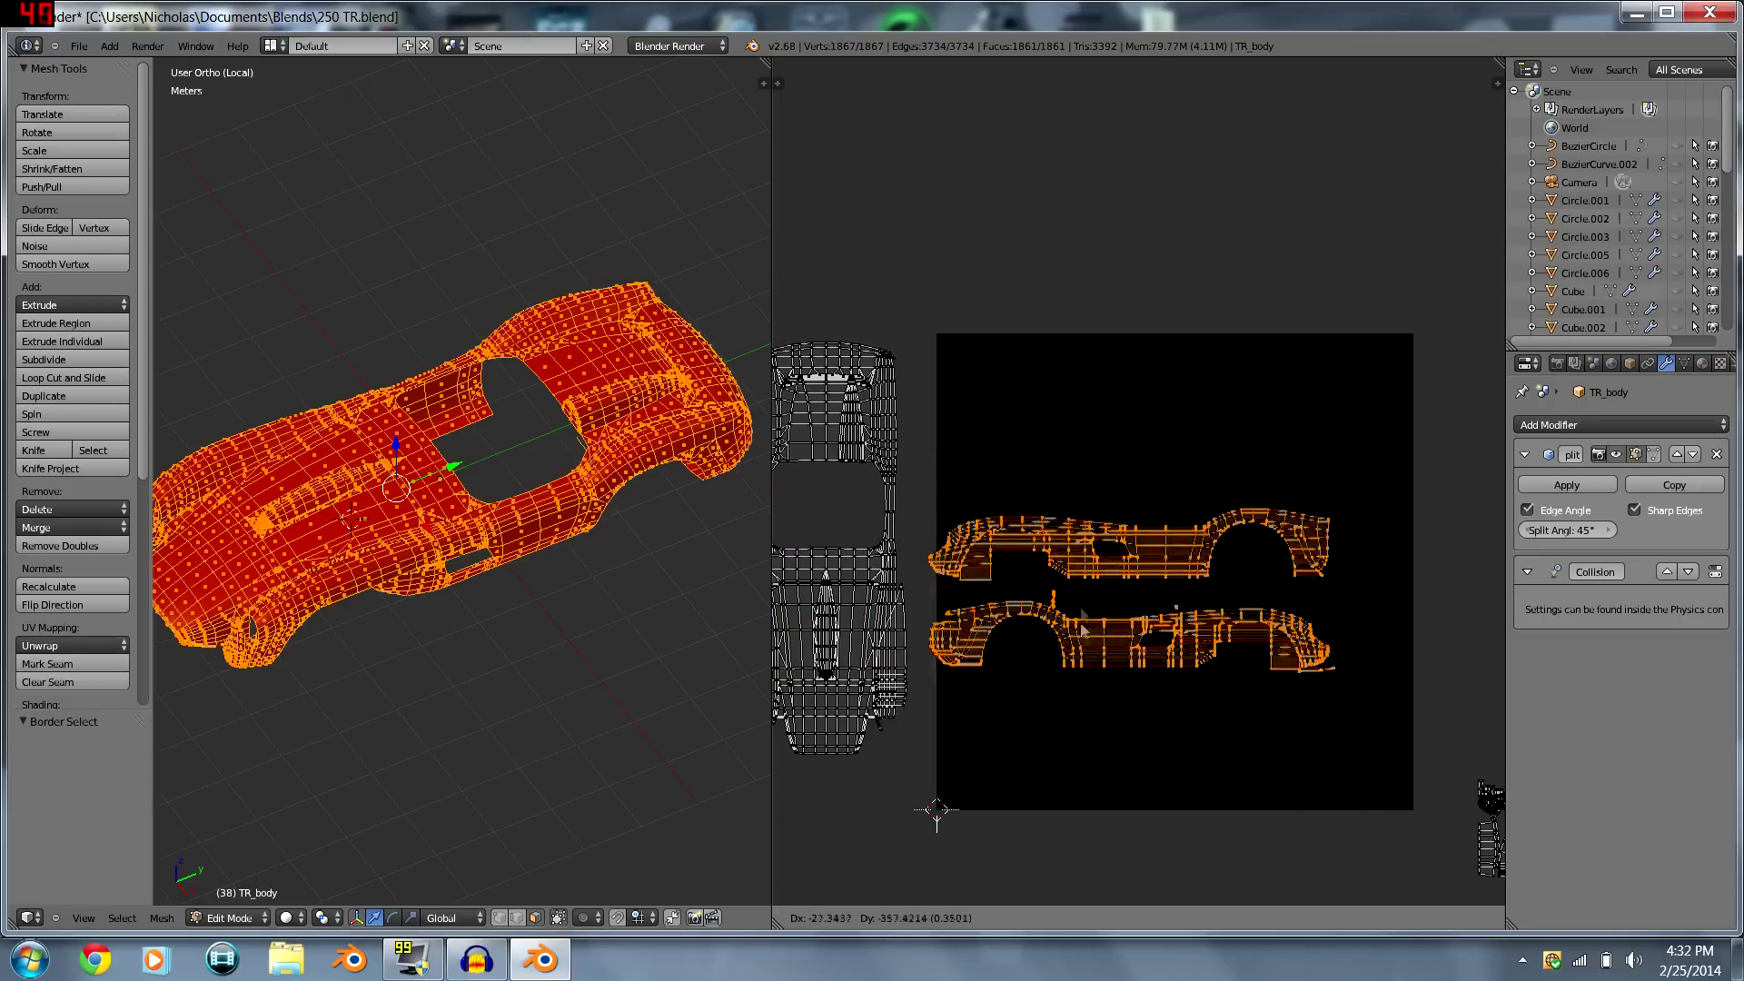
left_click(1159, 727)
key("a")
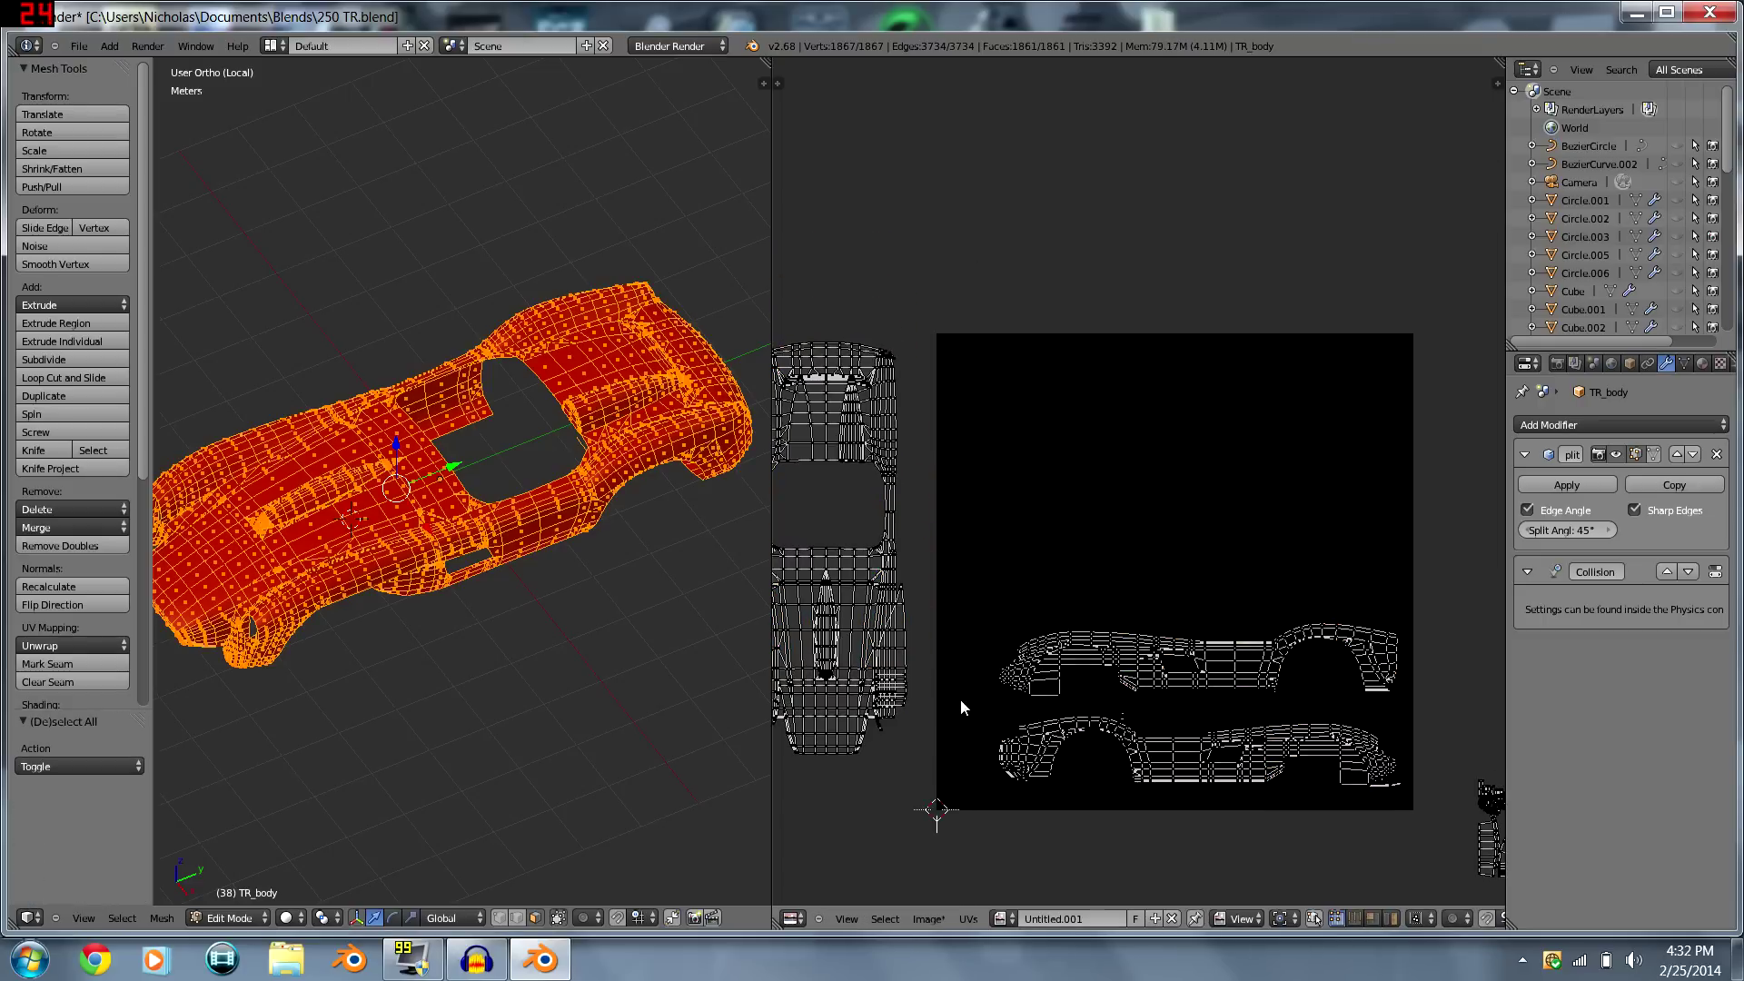
- Box-select the top-view island and move it about 40.6 cm along X, back onto the image's left part
scroll(963, 707, "down", 1)
key("b")
left_click_drag(988, 728, 785, 289)
key("g")
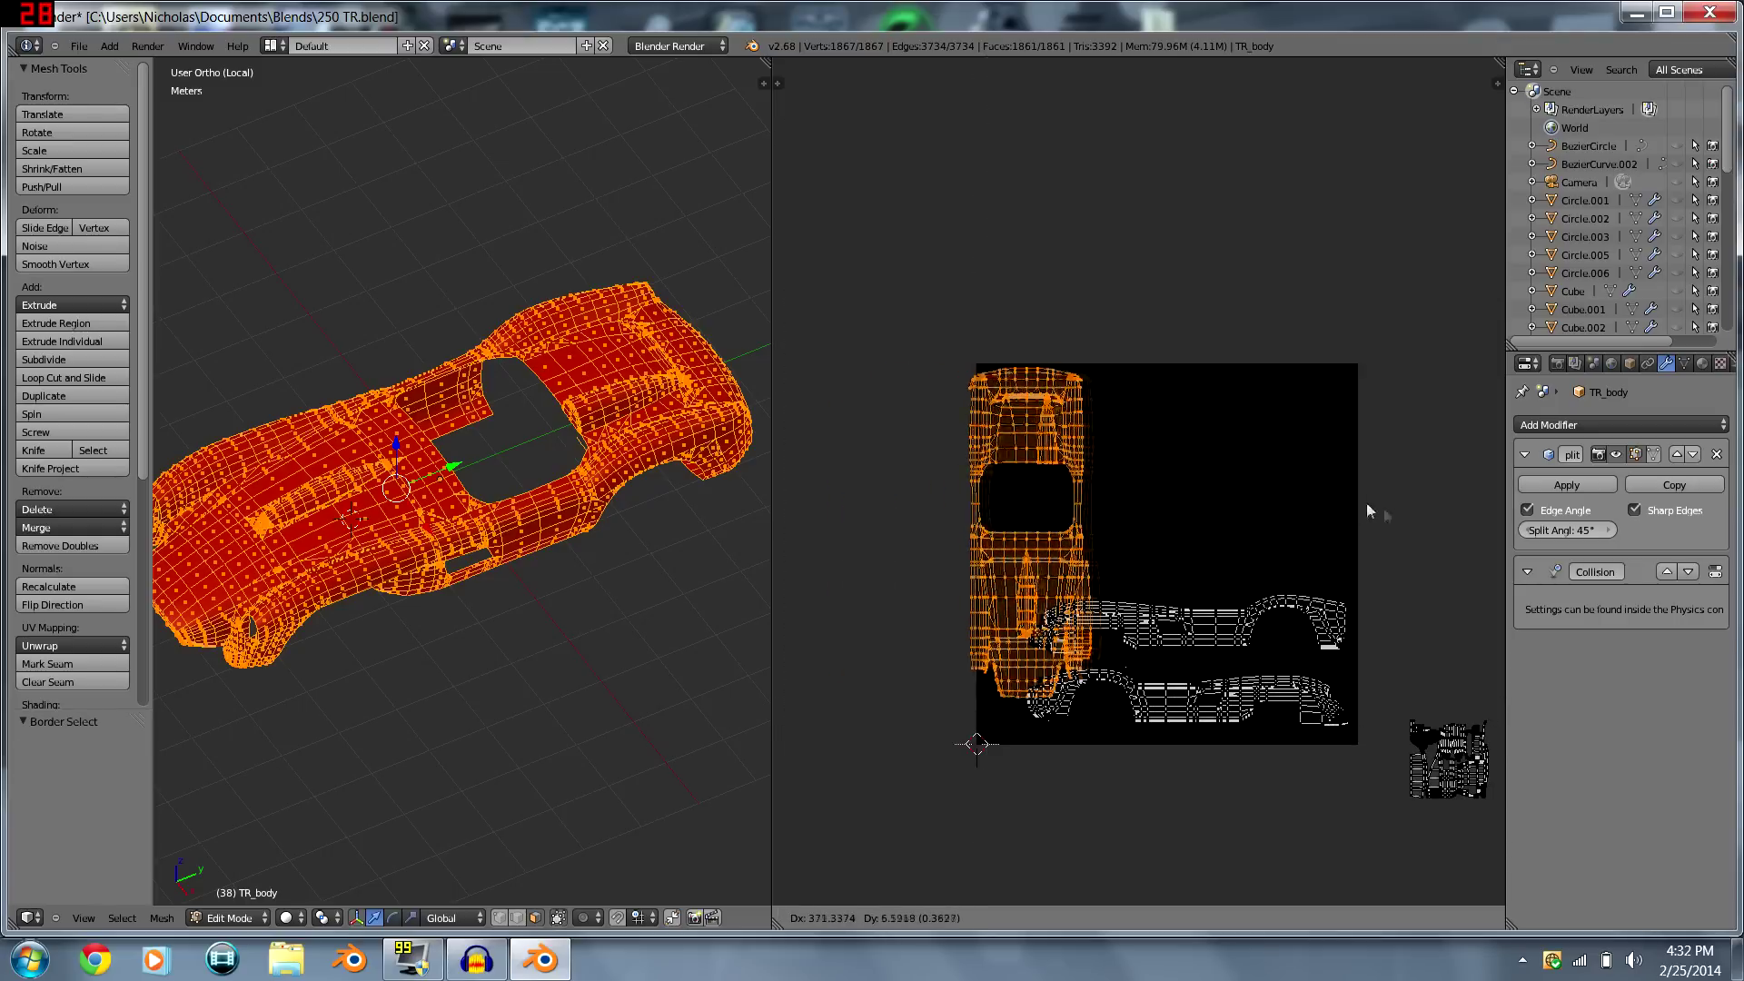
left_click(1290, 510)
scroll(1240, 507, "up", 3)
scroll(1240, 507, "down", 3)
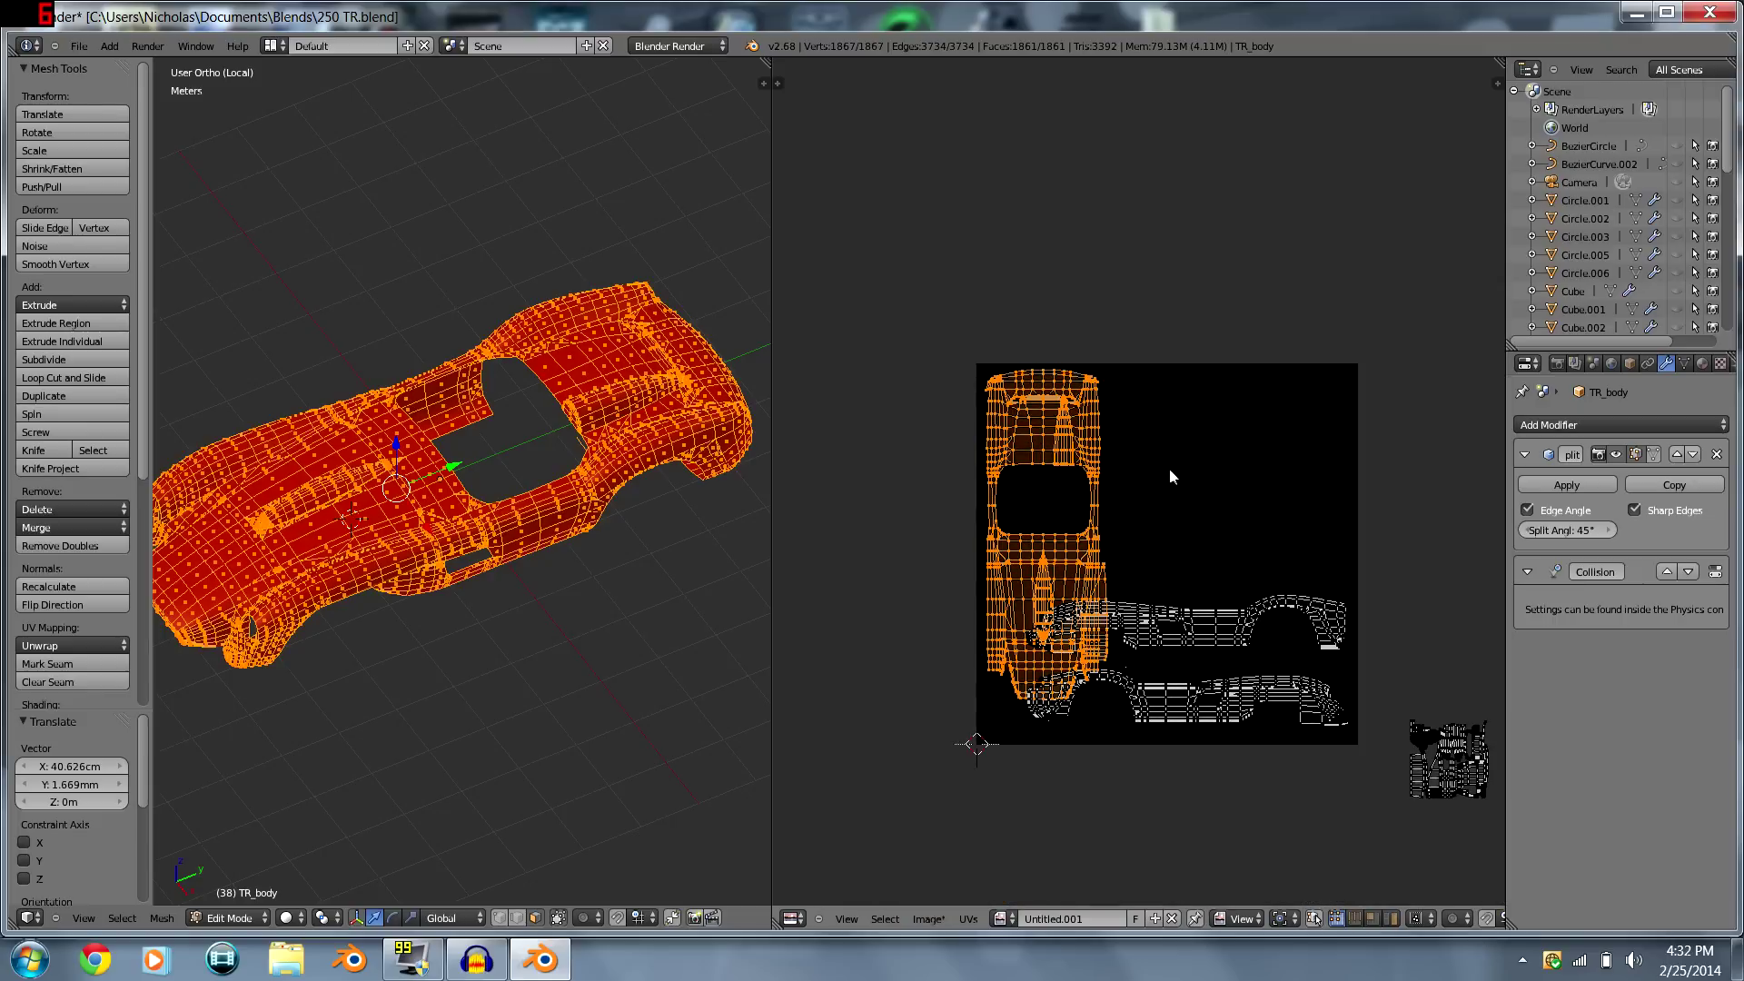
- Rotate the top-view island 90 degrees and position it horizontally above the two side islands
type("r90")
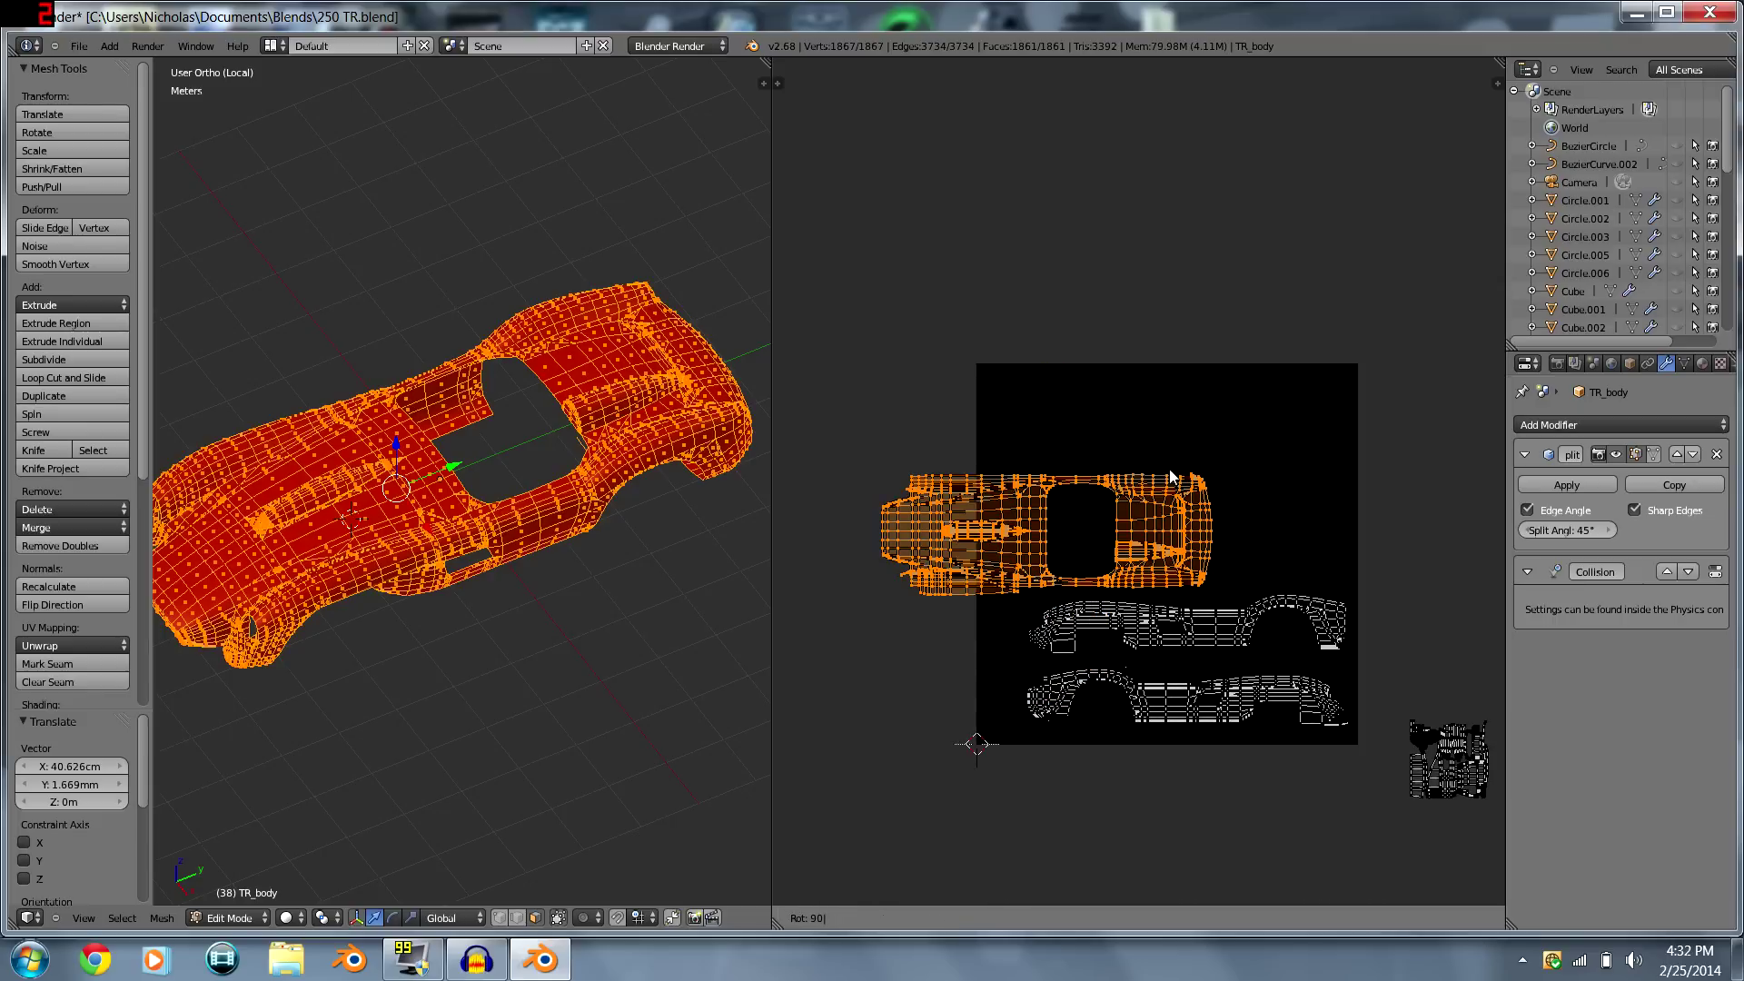
key("Return")
key("g")
left_click(1123, 454)
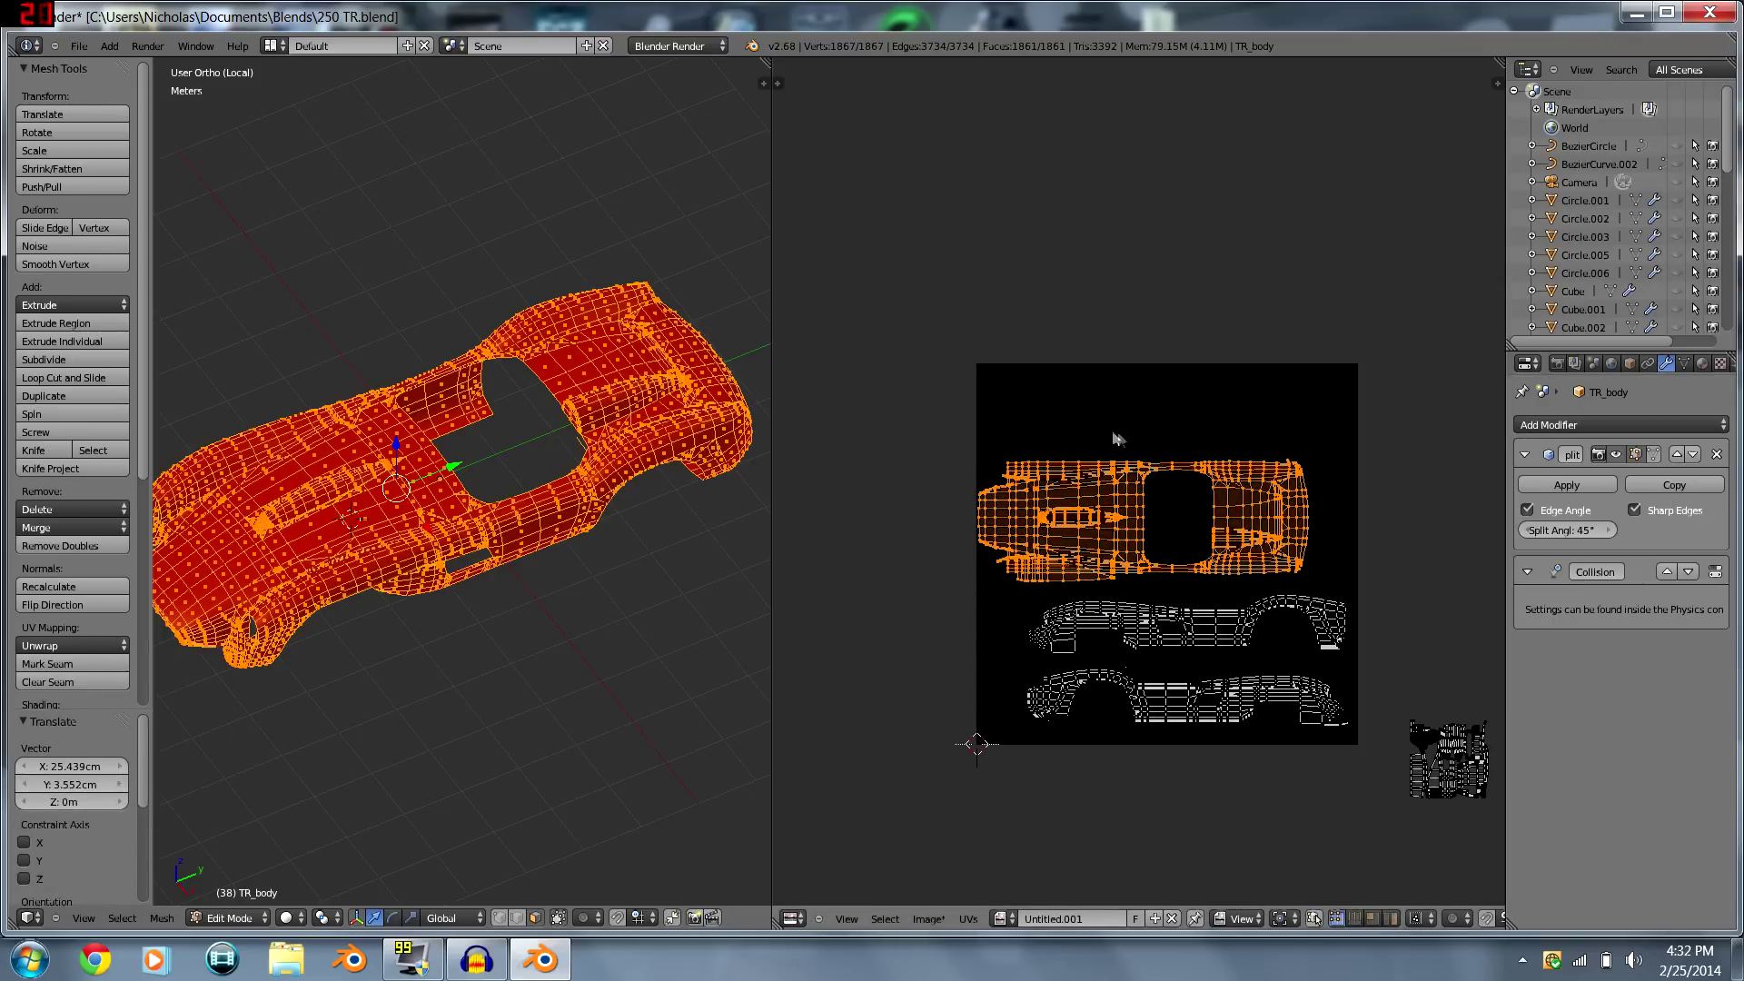
key("g")
left_click(1308, 535)
middle_click_drag(1309, 535, 1170, 486)
- Box-select the small unwrapped islands and move them into the image's empty upper-left corner, leaving all islands deselected
key("a")
key("b")
left_click_drag(1426, 778, 1244, 636)
key("g")
left_click(783, 270)
middle_click_drag(1115, 382, 1227, 459)
scroll(1227, 460, "up", 2)
key("g")
left_click(935, 323)
key("a")
key("a")
key("a")
key("a")
key("a")
scroll(316, 382, "up", 1)
scroll(316, 381, "down", 2)
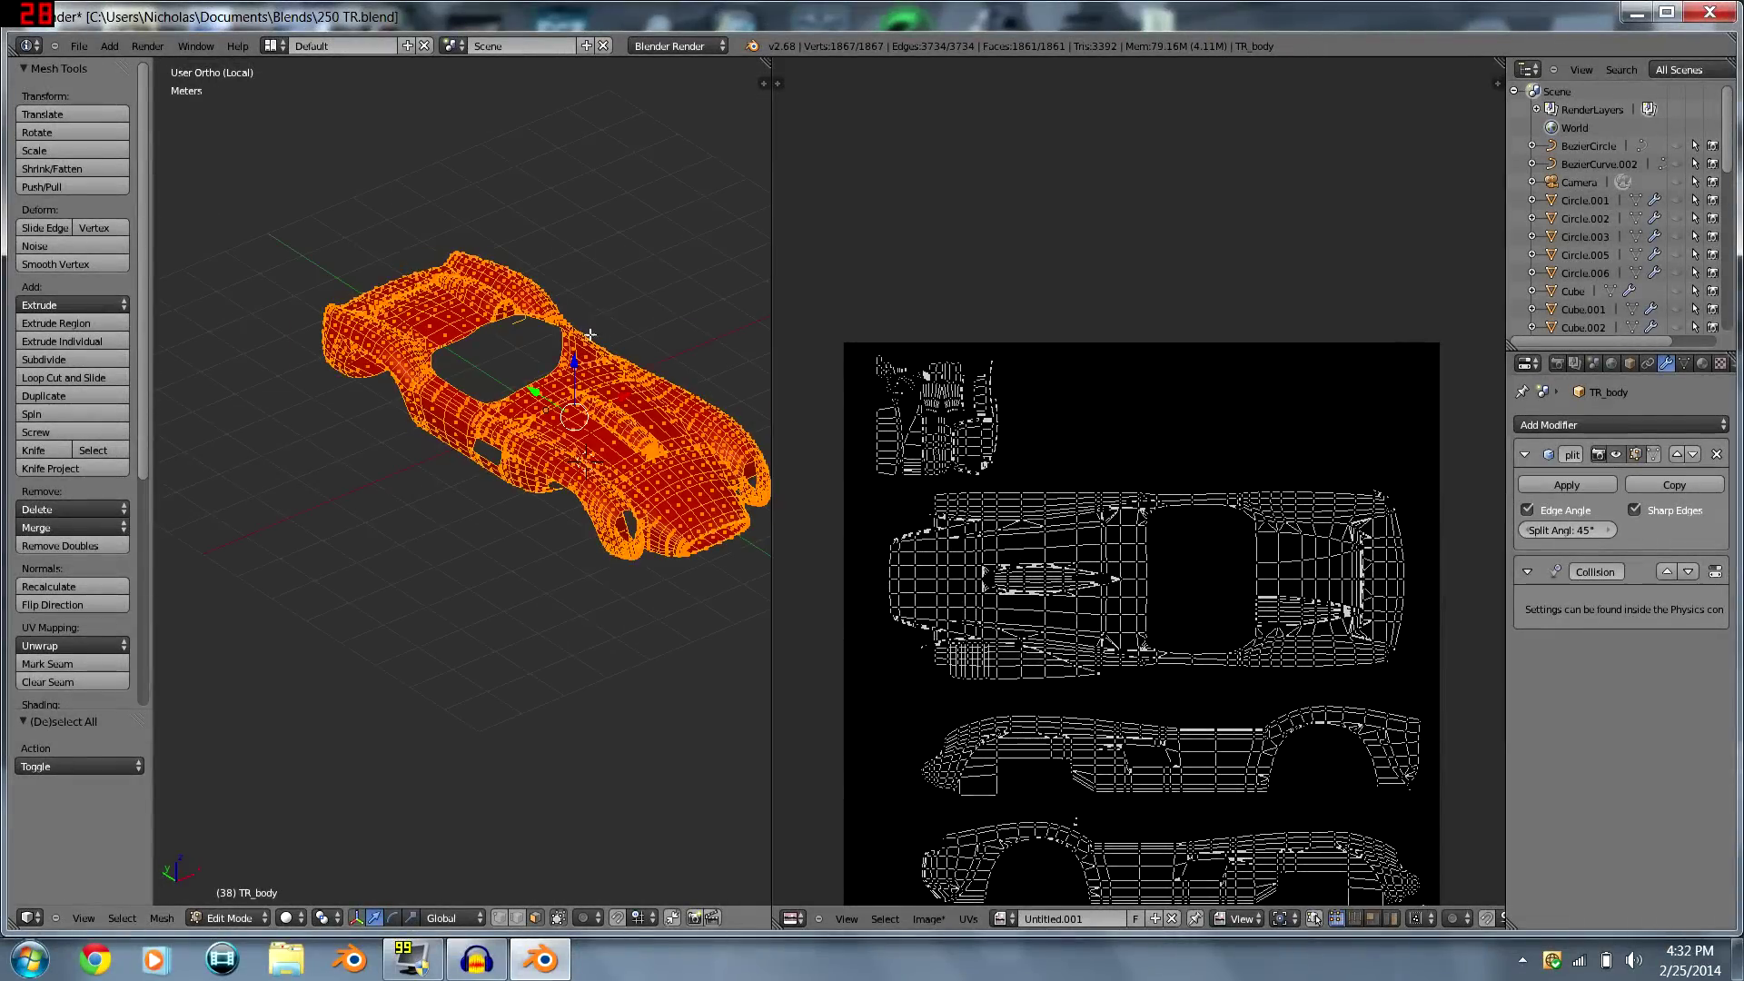
middle_click_drag(595, 335, 436, 300)
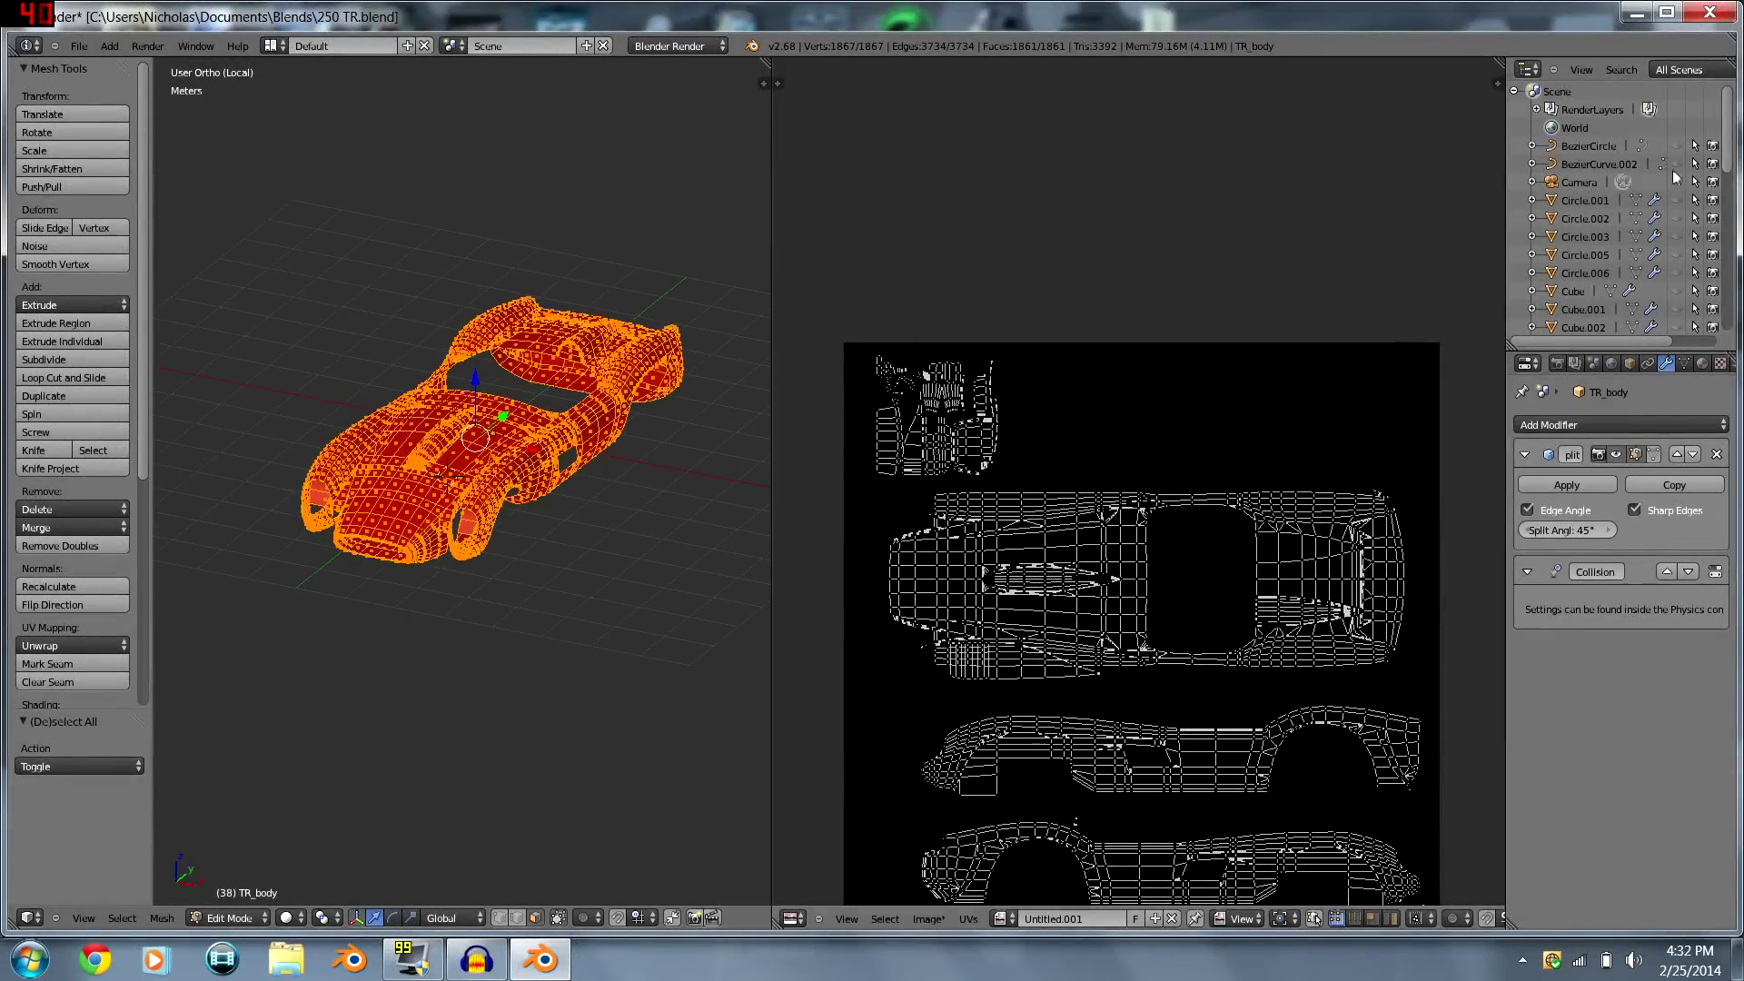
scroll(1656, 175, "down", 10)
scroll(1593, 243, "up", 5)
scroll(1717, 186, "up", 8)
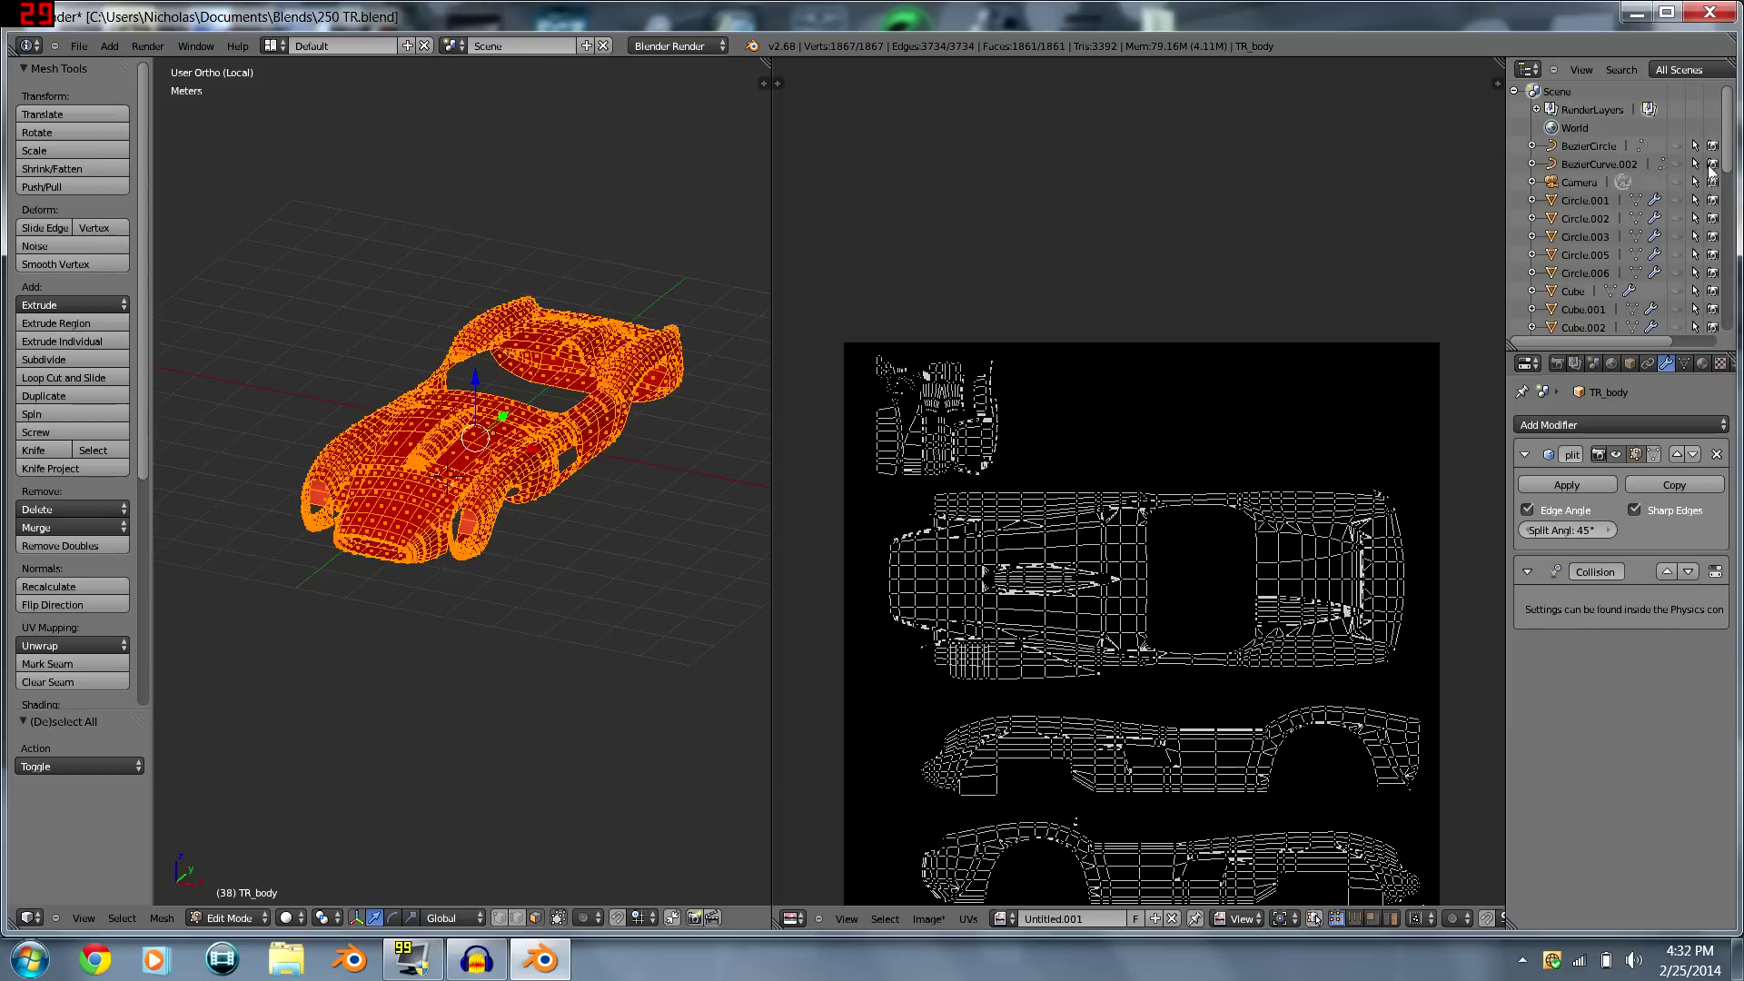
scroll(1713, 164, "down", 10)
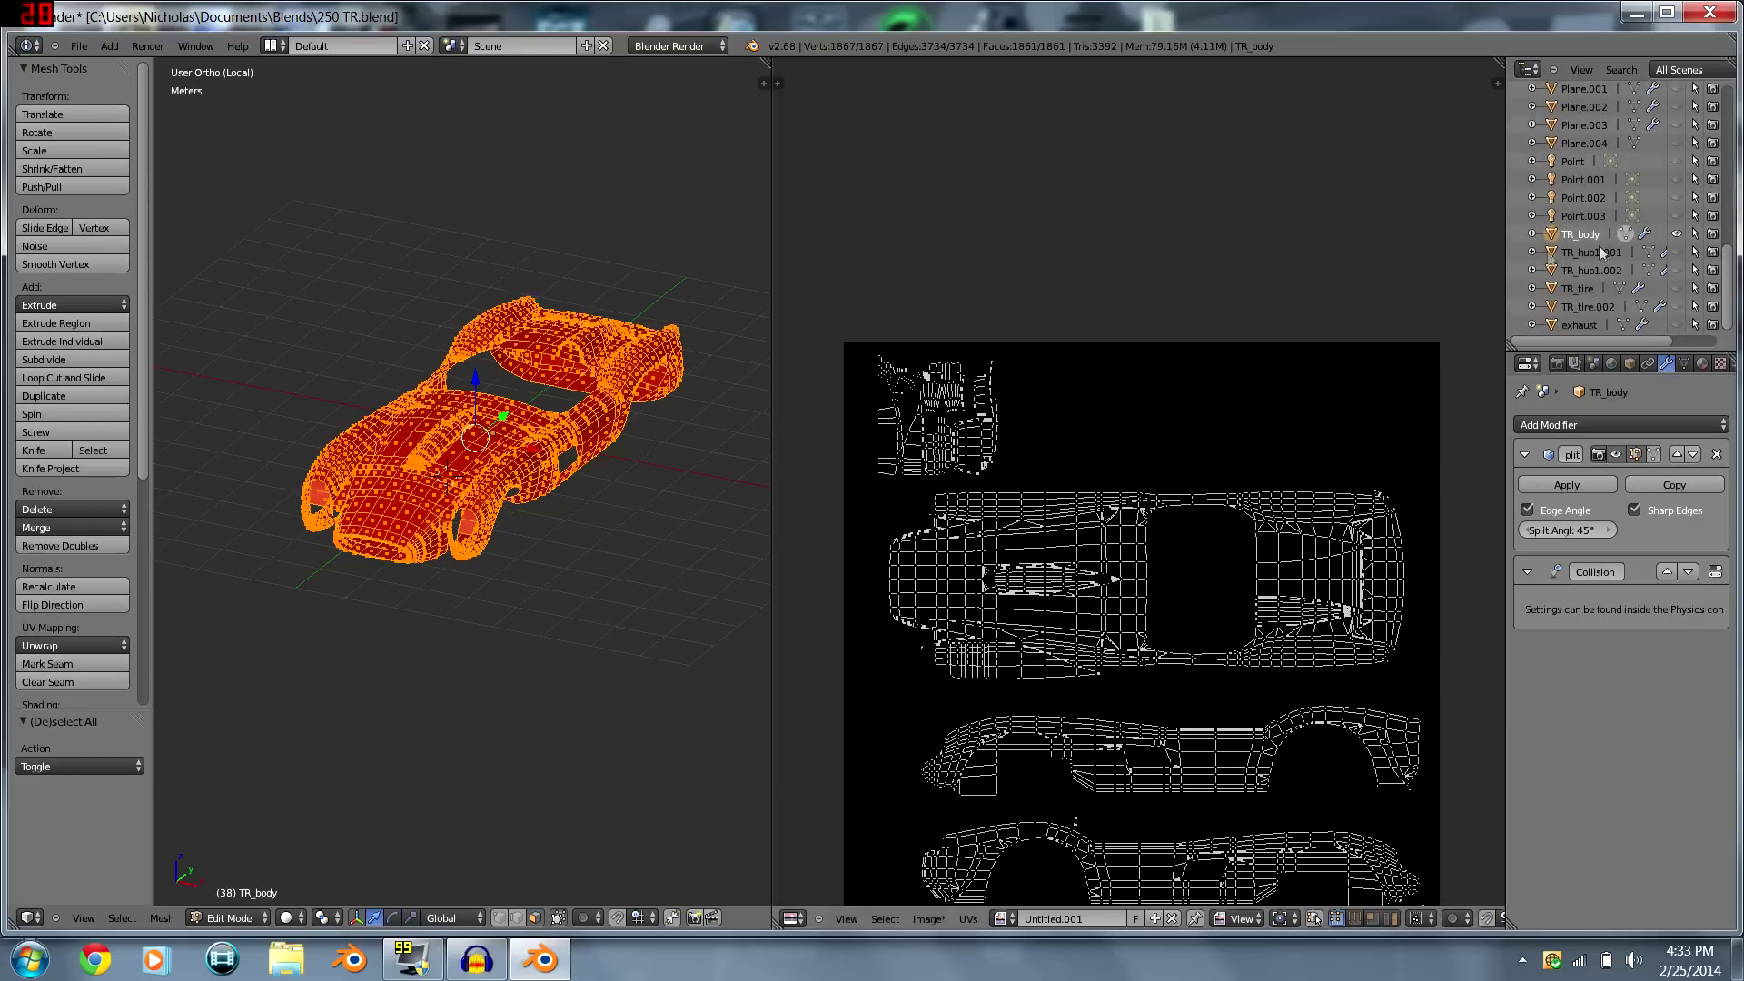
- Leave Edit Mode, reveal all hidden objects, and inspect the complete car in solid shading
key("Tab")
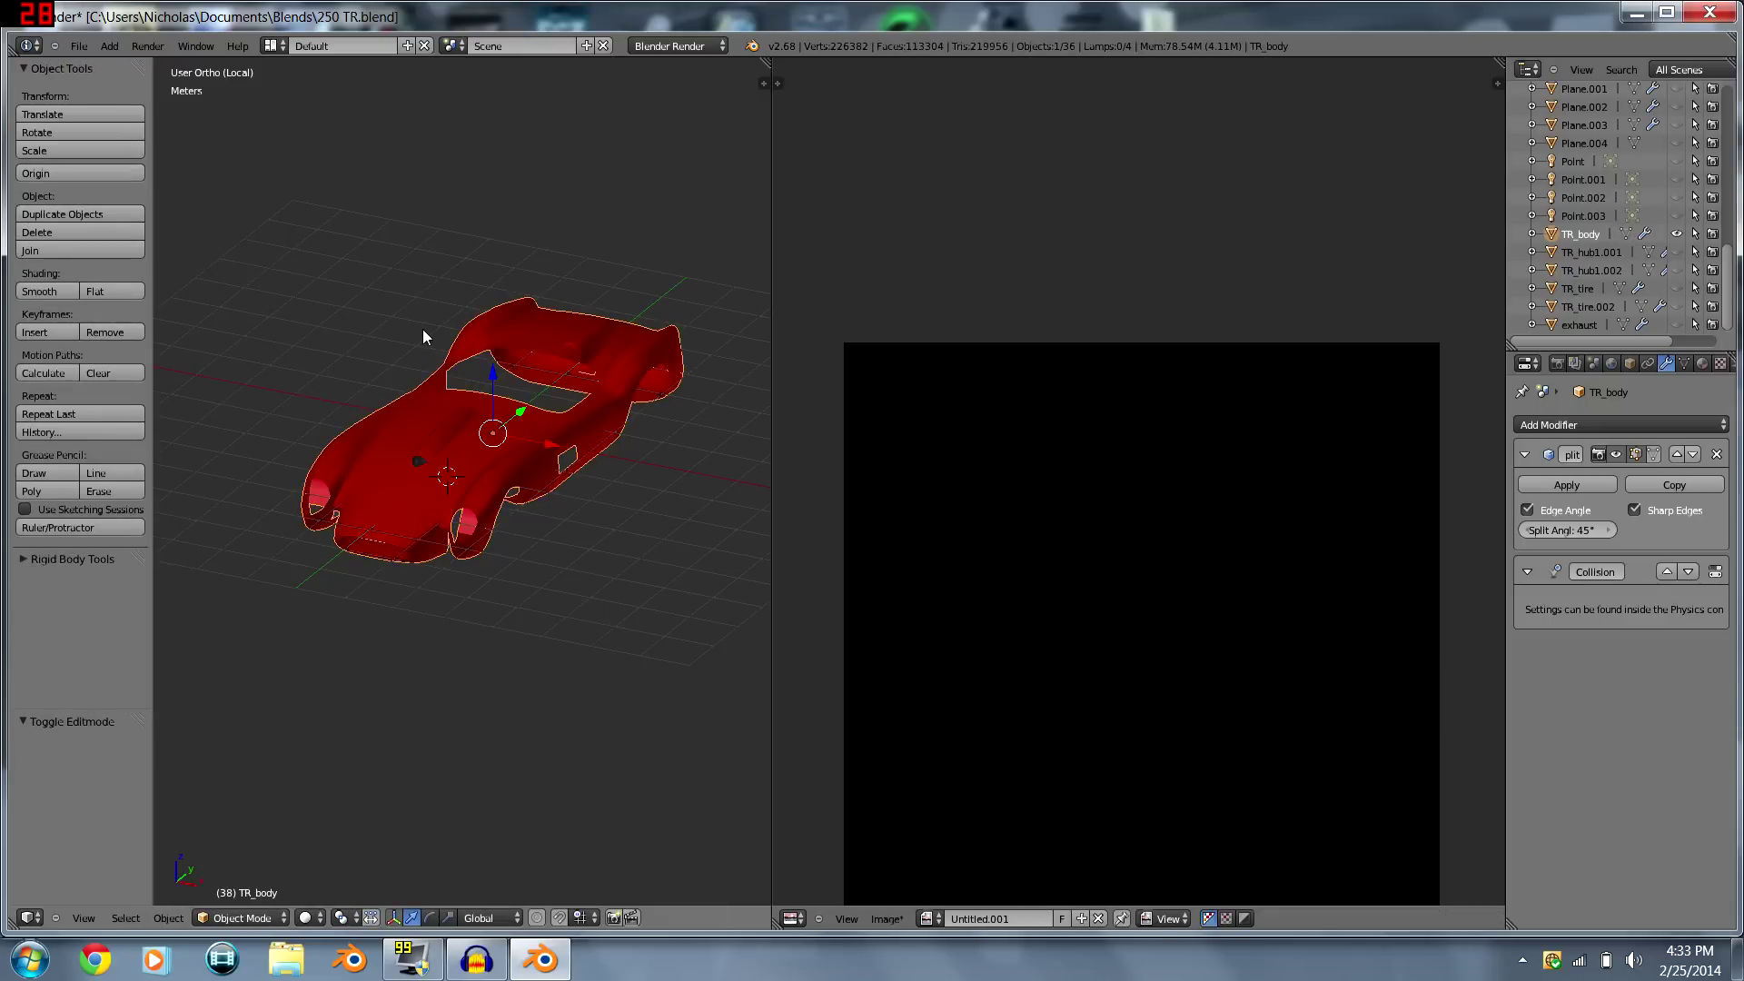
key("alt+h")
key("z")
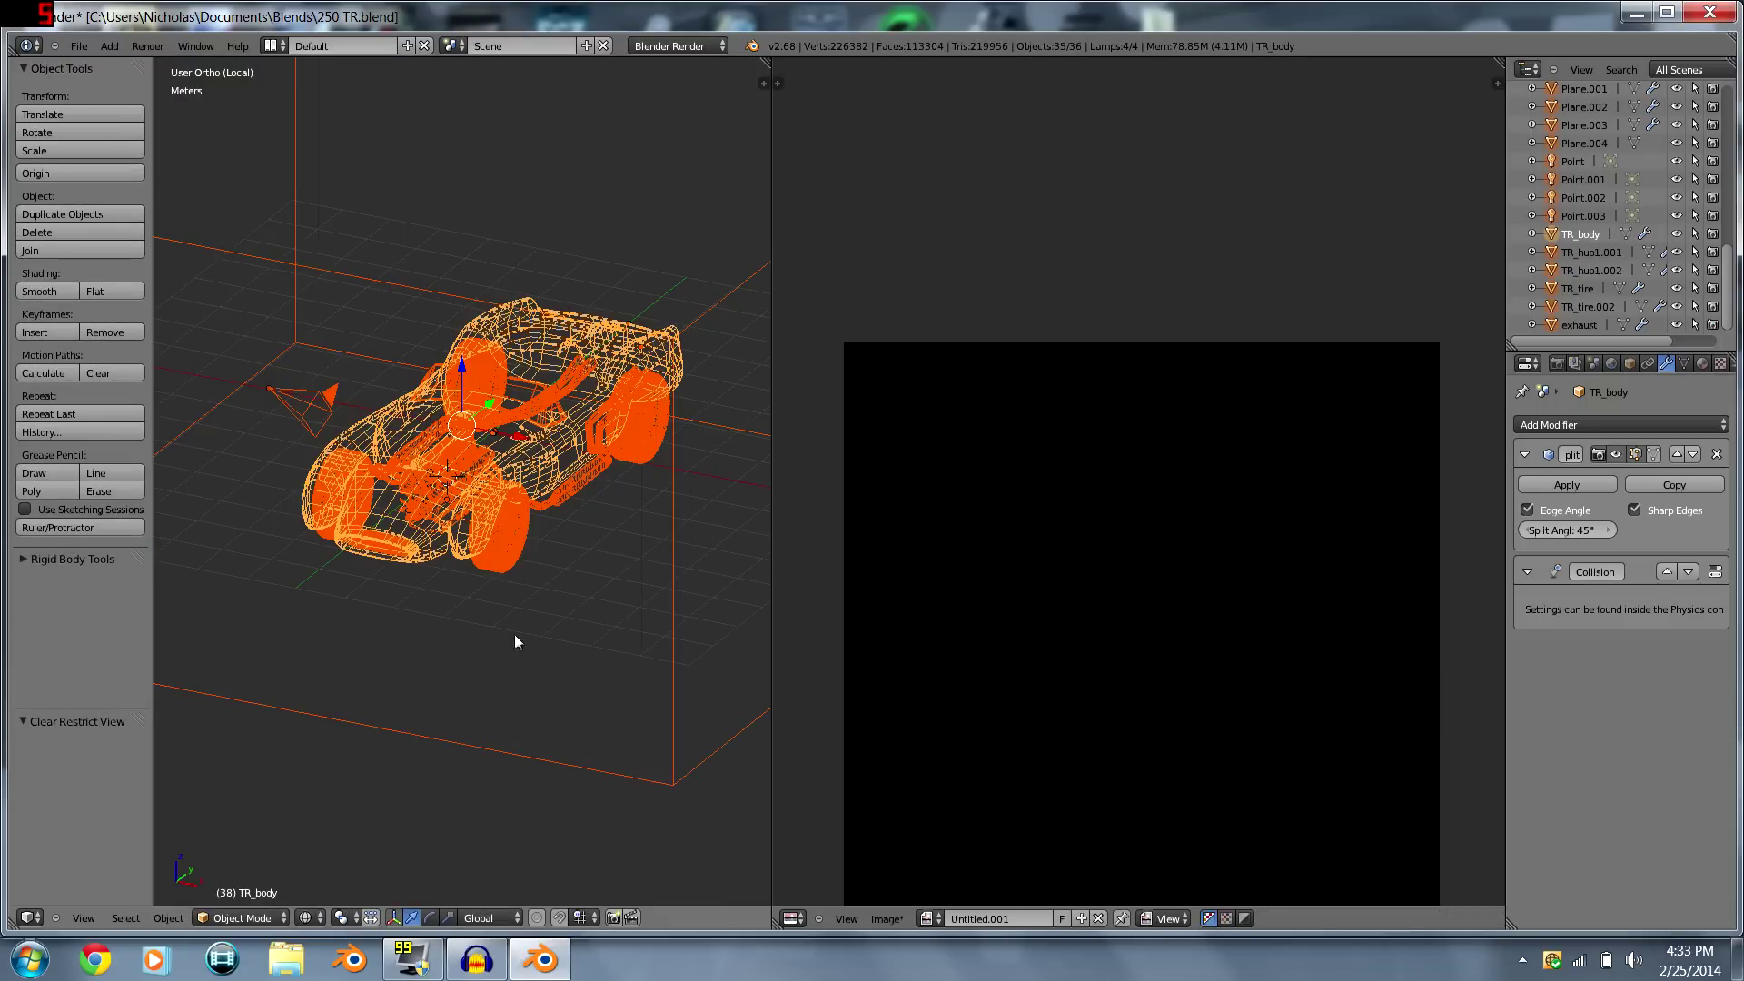
key("h")
key("z")
scroll(477, 651, "up", 3)
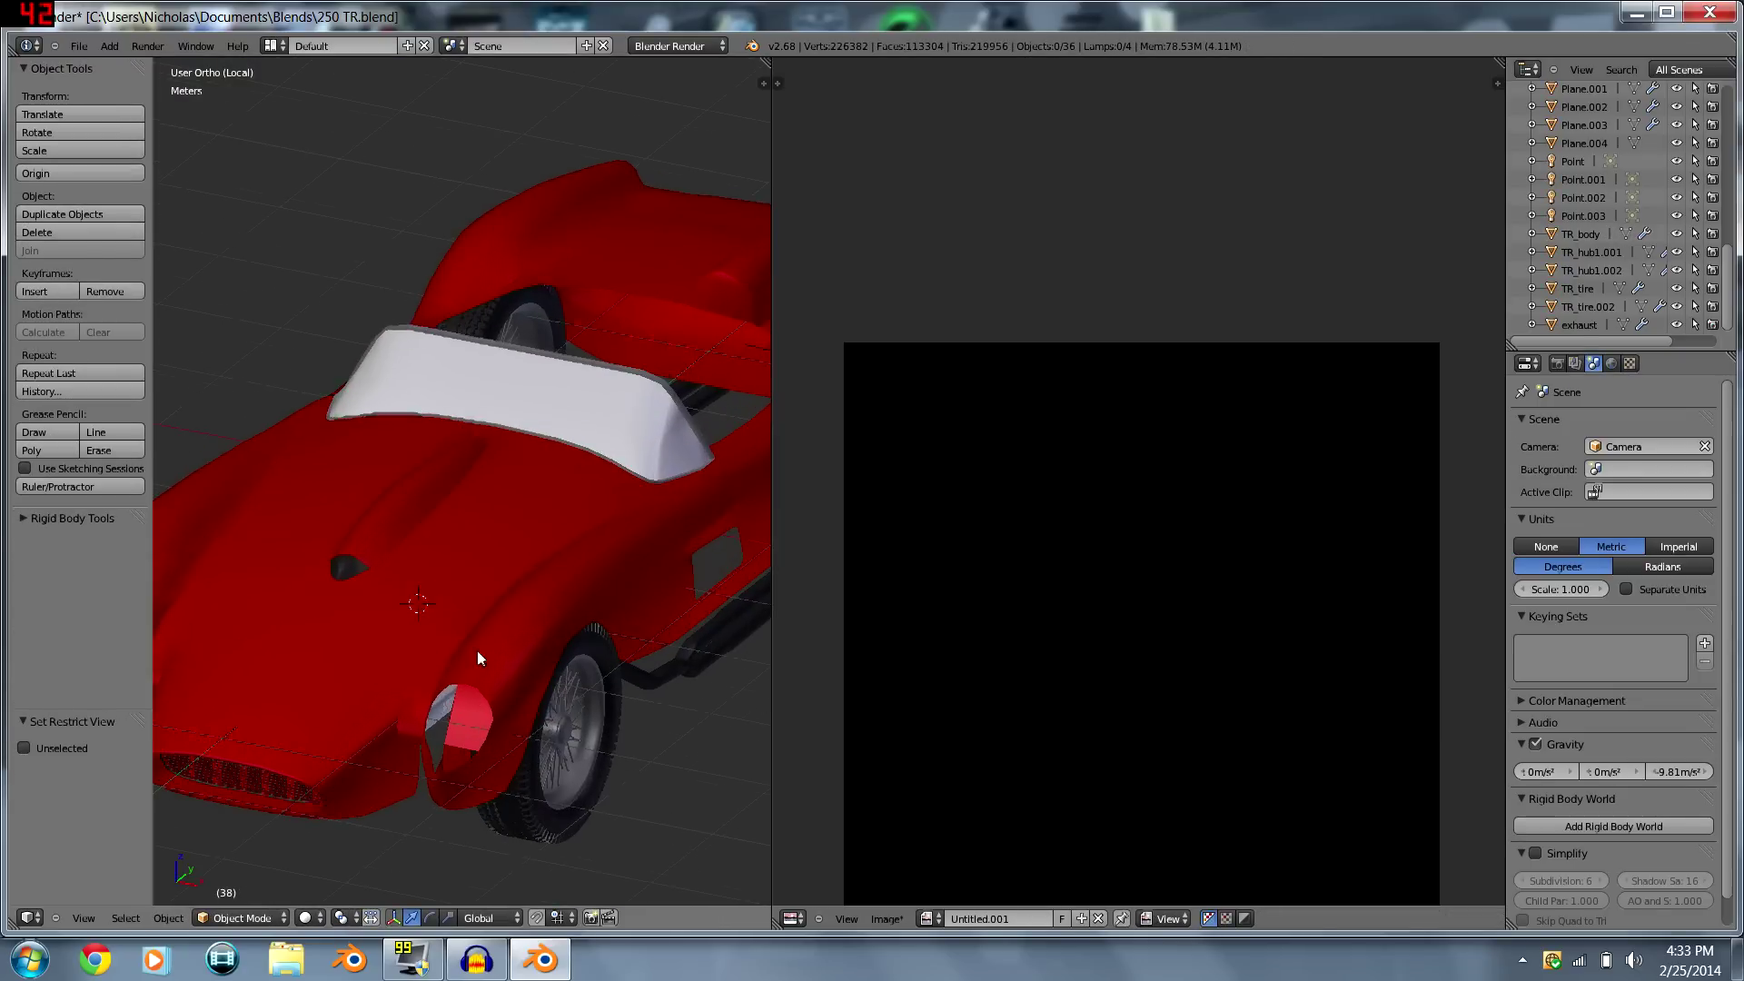
scroll(536, 616, "down", 2)
middle_click_drag(571, 640, 489, 432)
scroll(406, 522, "up", 2)
scroll(462, 499, "up", 5)
scroll(367, 407, "down", 7)
- Undo revealing the other objects so only the car body is shown
key("ctrl+z")
key("ctrl+z")
key("shift+h")
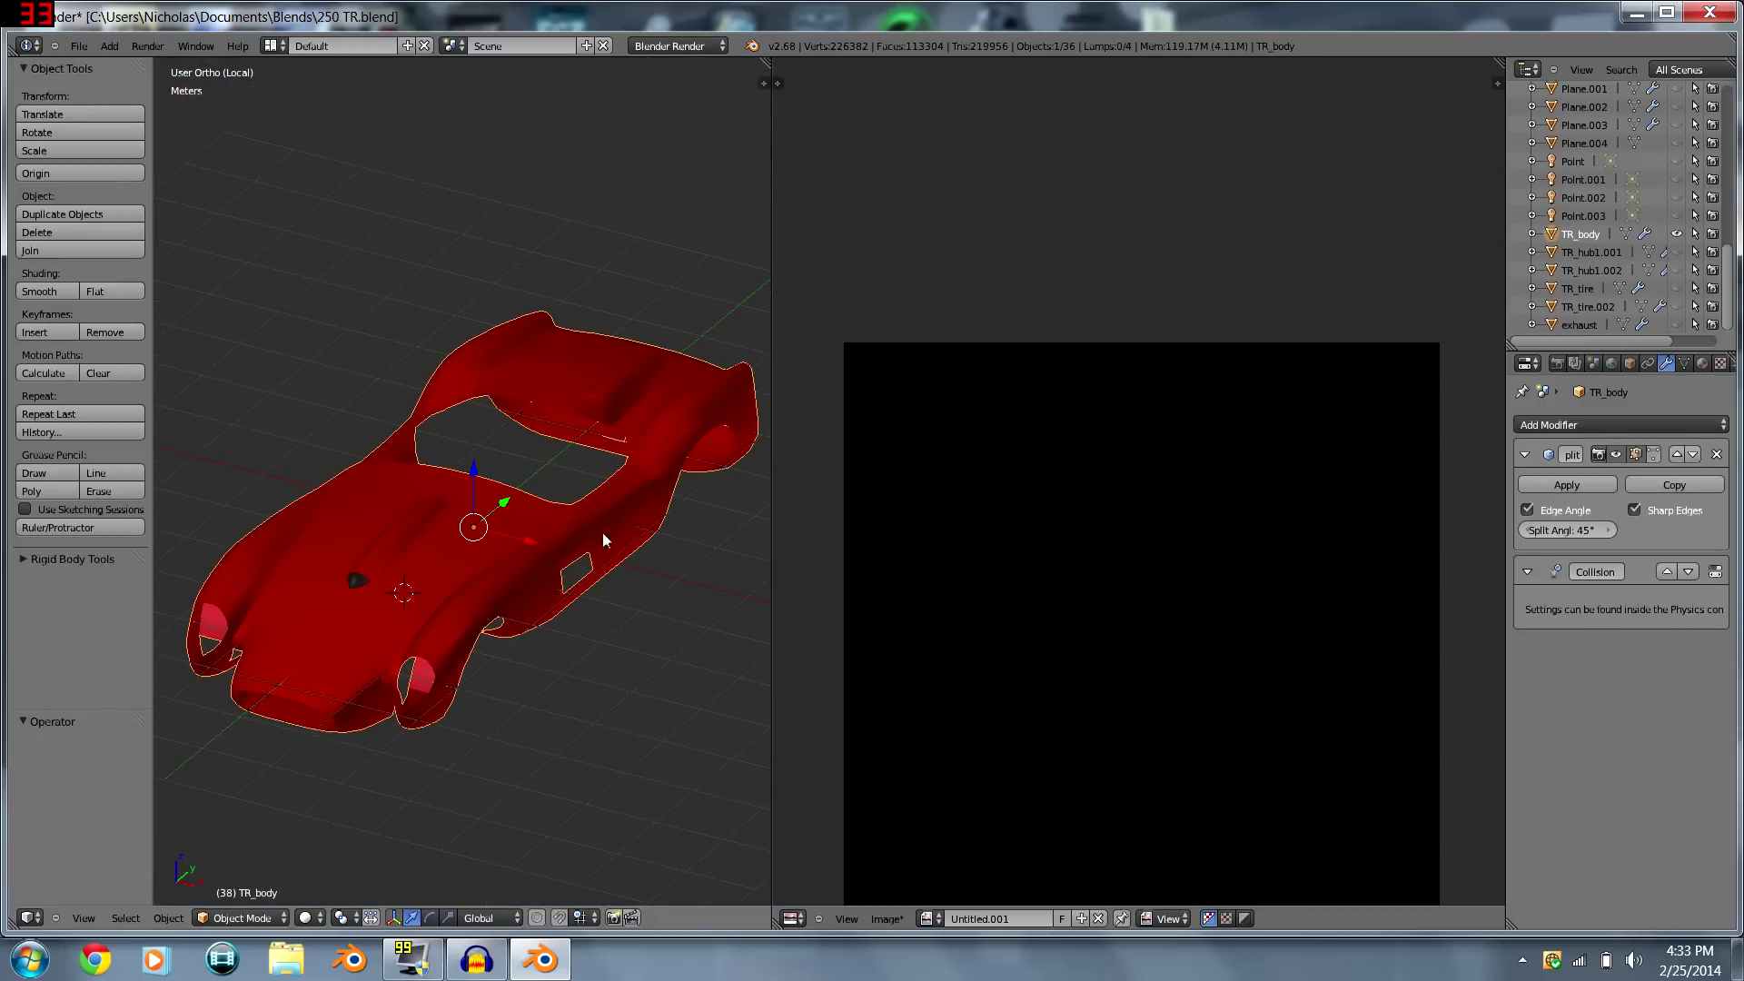
- Enter Edit Mode on the car body with the whole mesh selected and check the full UV layout with its islands deselected
key("Tab")
key("a")
key("a")
scroll(1212, 545, "up", 4)
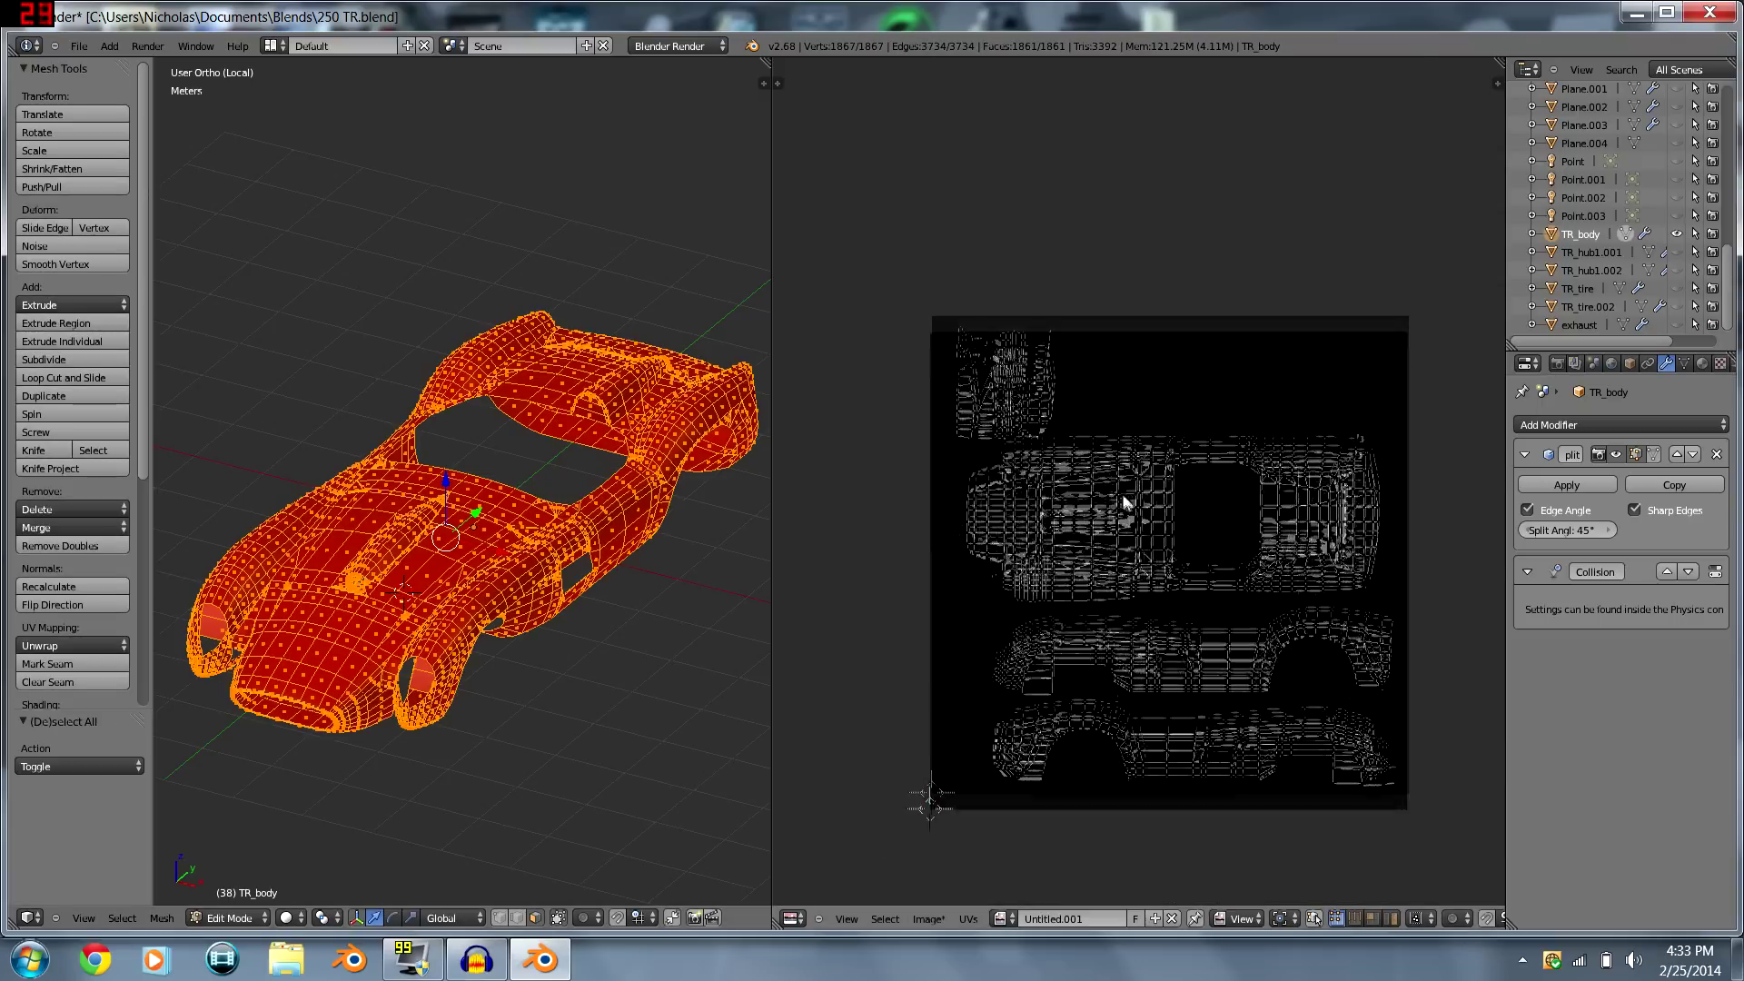
scroll(1213, 545, "down", 4)
key("a")
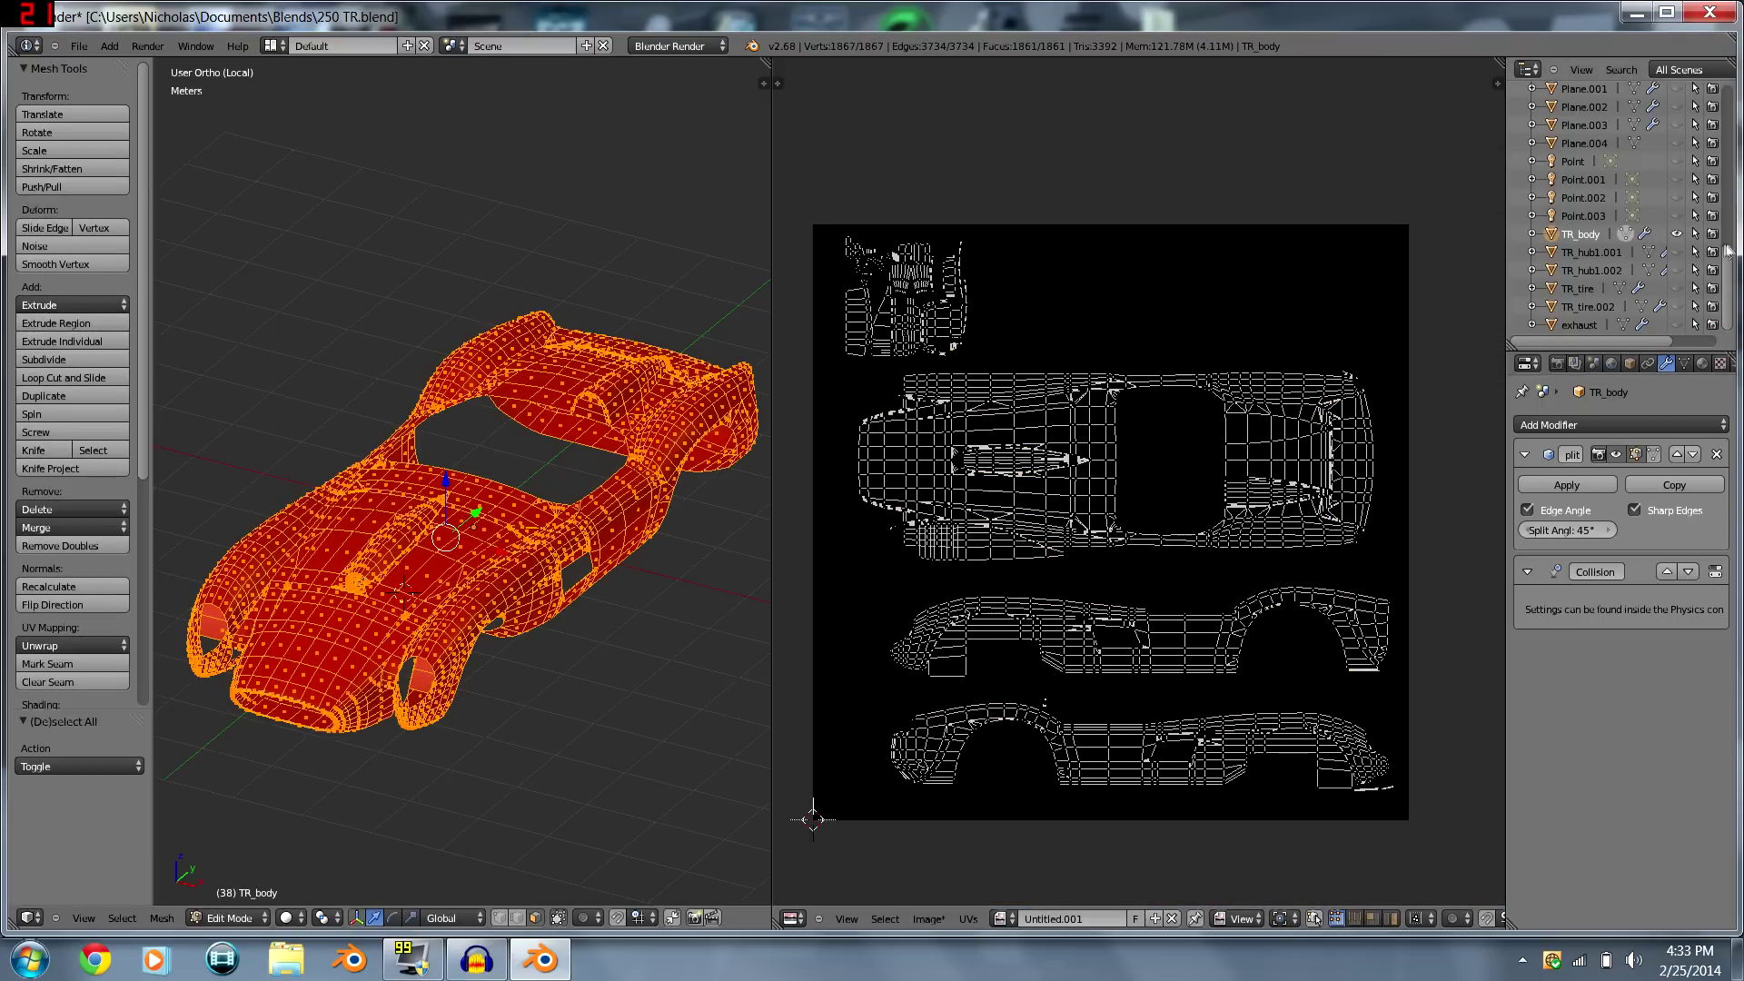
- Disable rendering for every object in the outliner except TR_body
scroll(1714, 322, "up", 1)
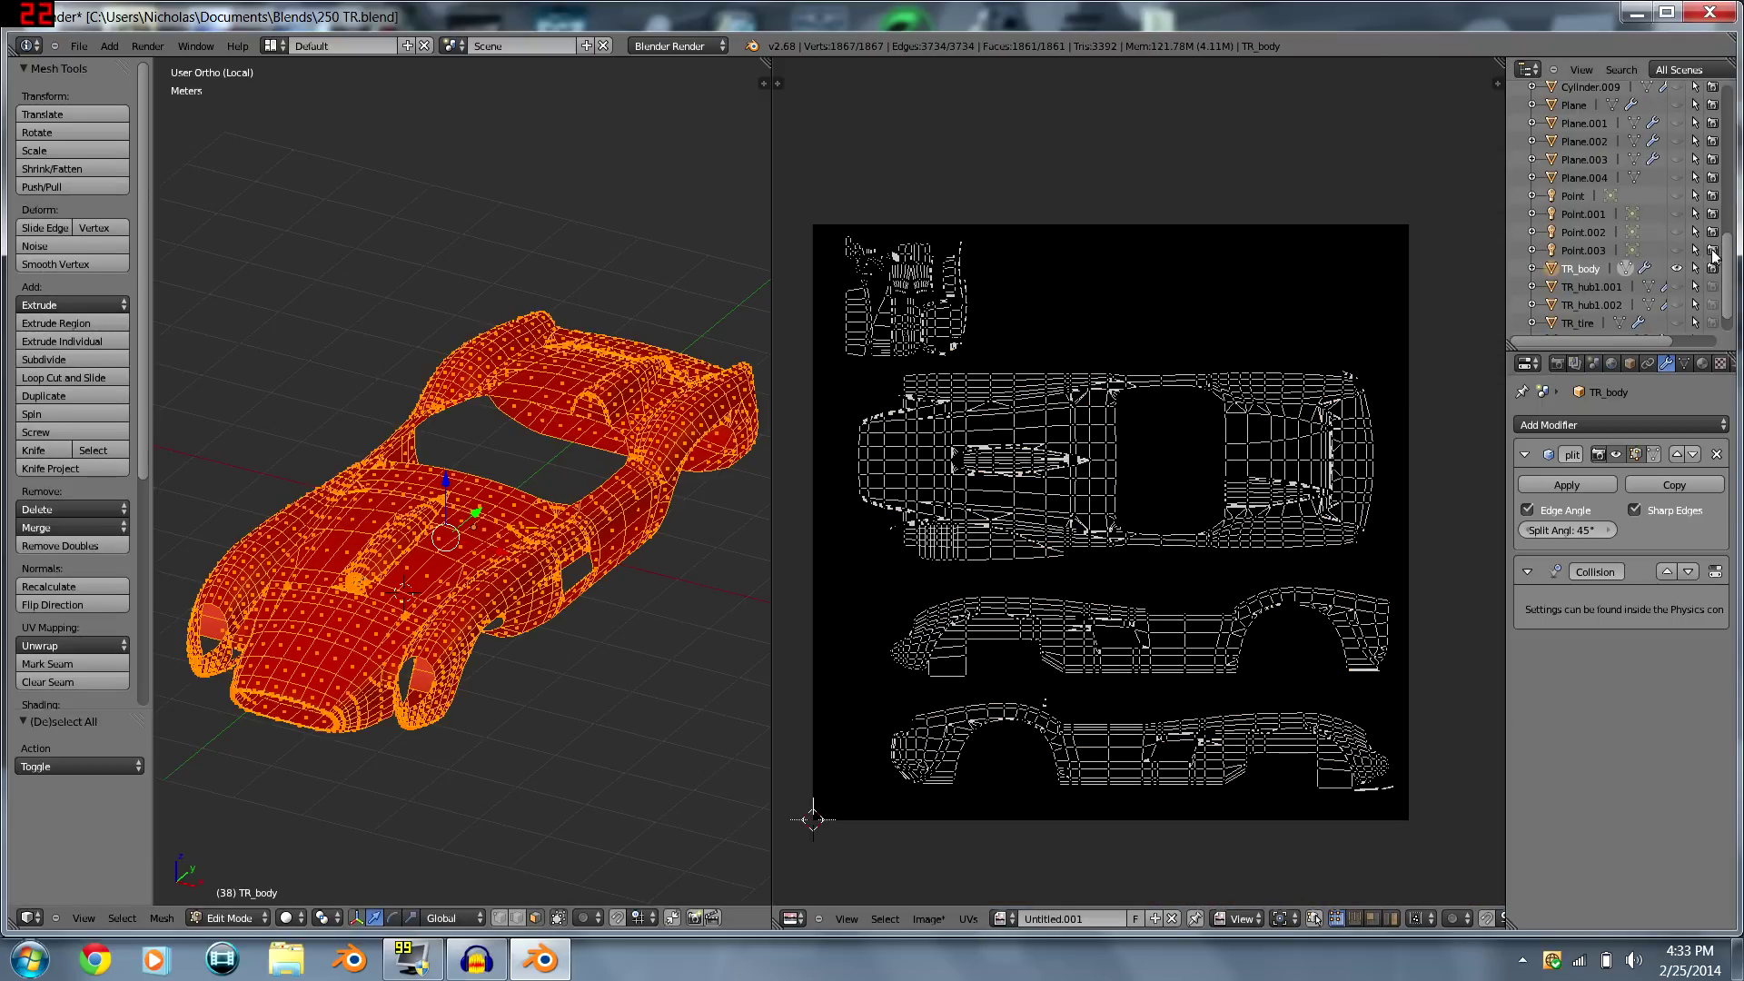
scroll(1717, 222, "up", 5)
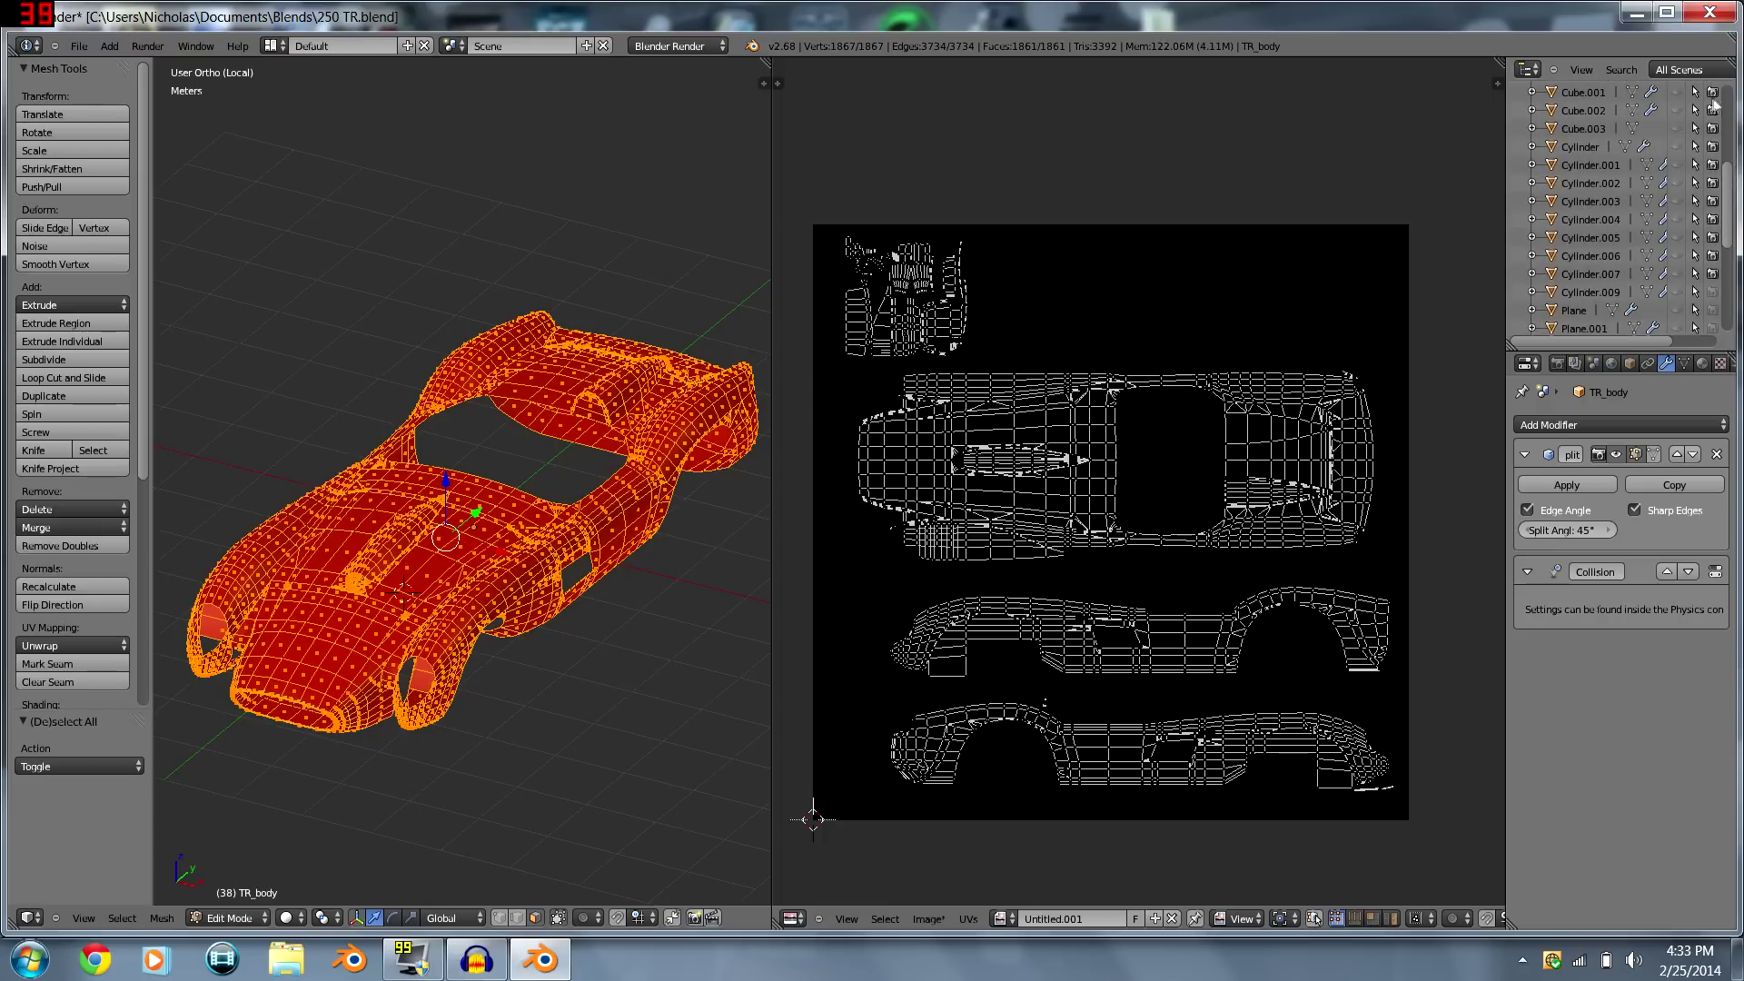
scroll(1712, 273, "up", 5)
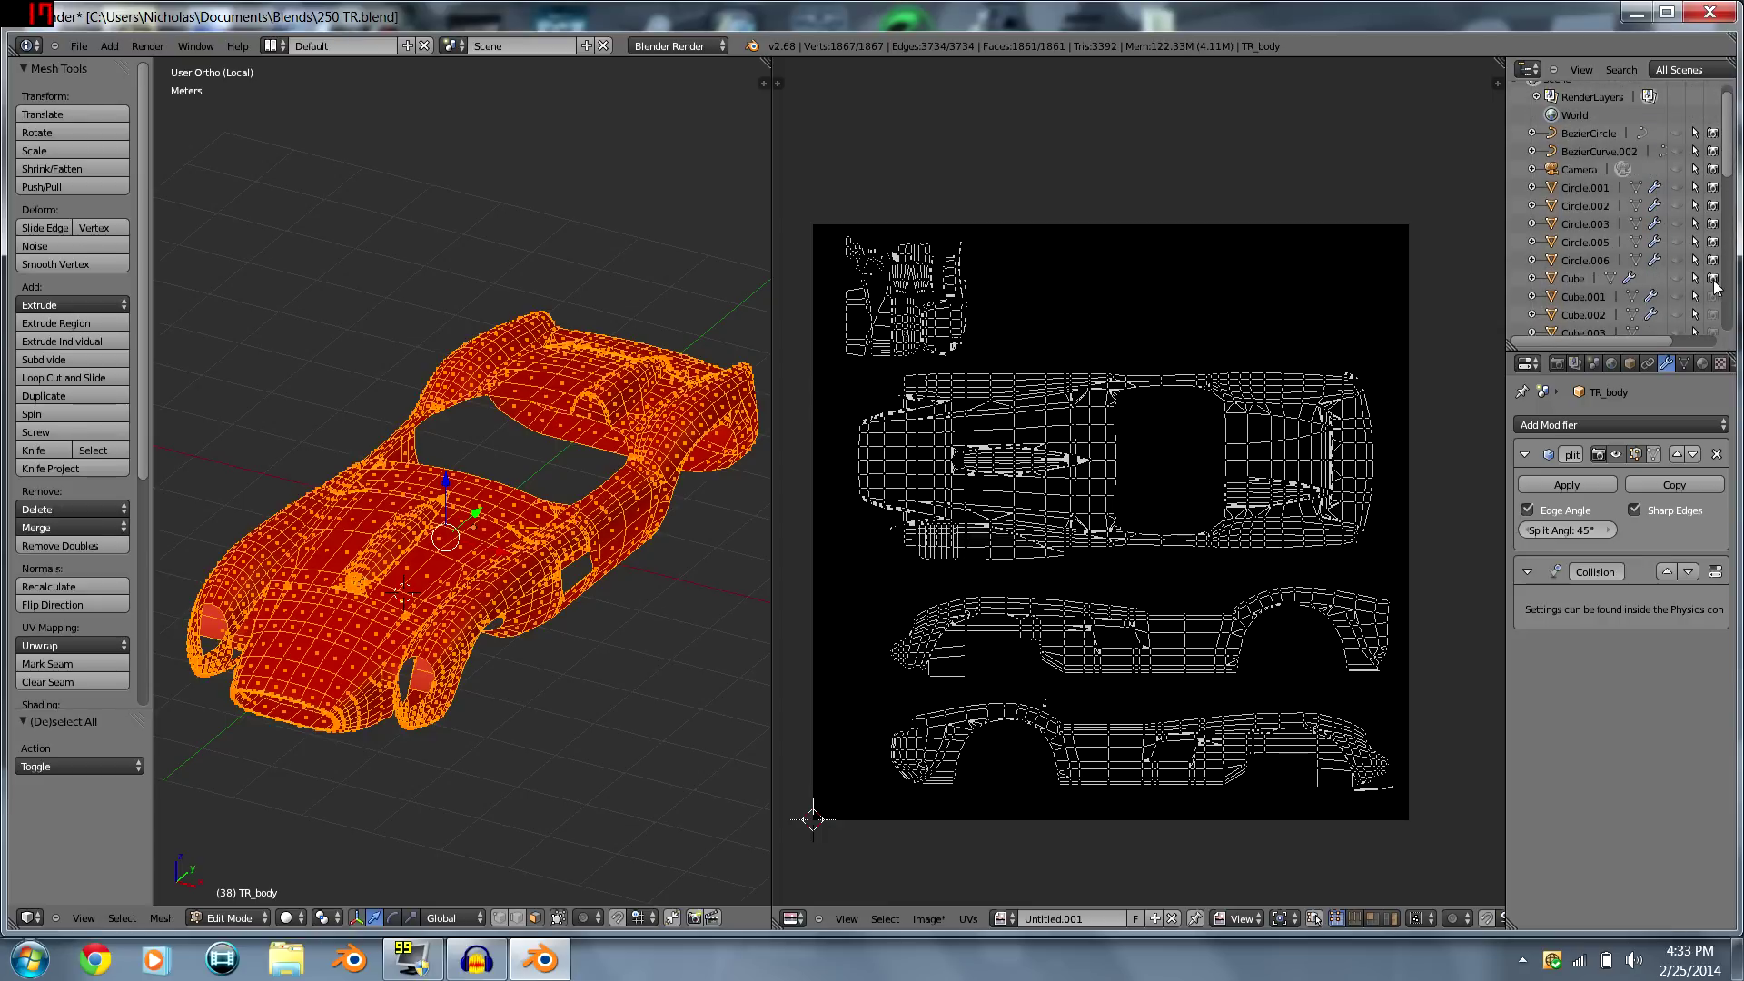
scroll(1681, 200, "down", 10)
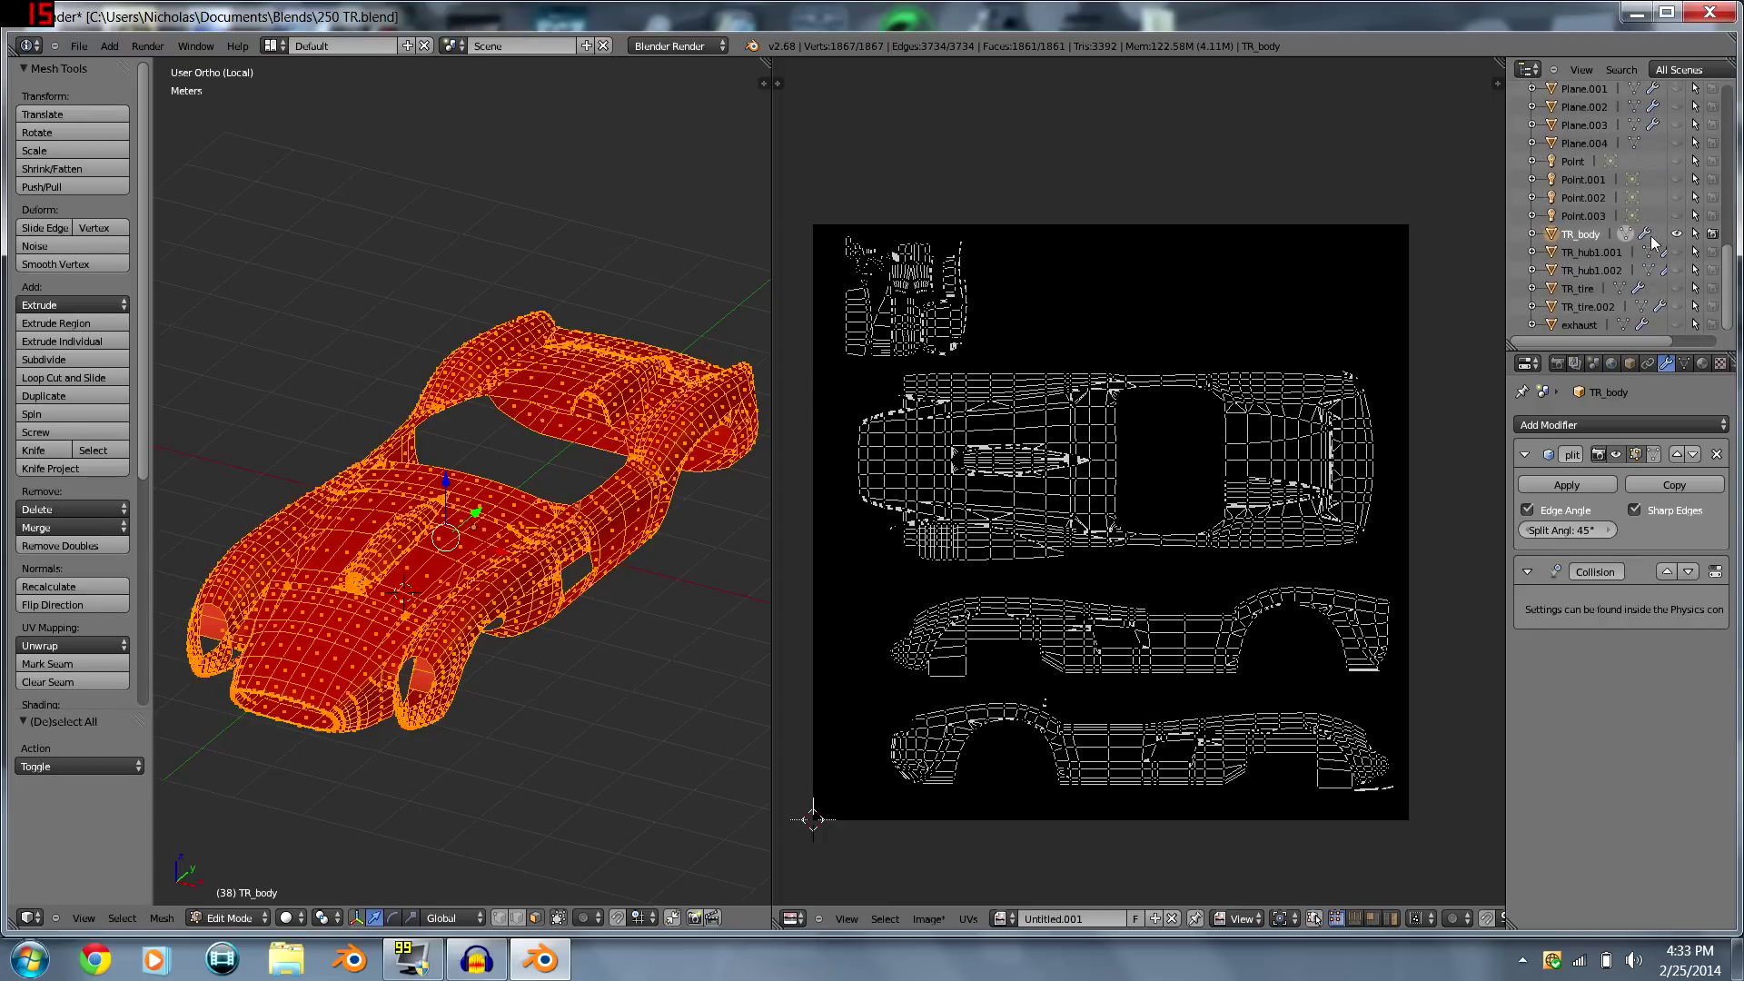
- Review the world's ambient occlusion, environment lighting and gather settings
left_click(1610, 363)
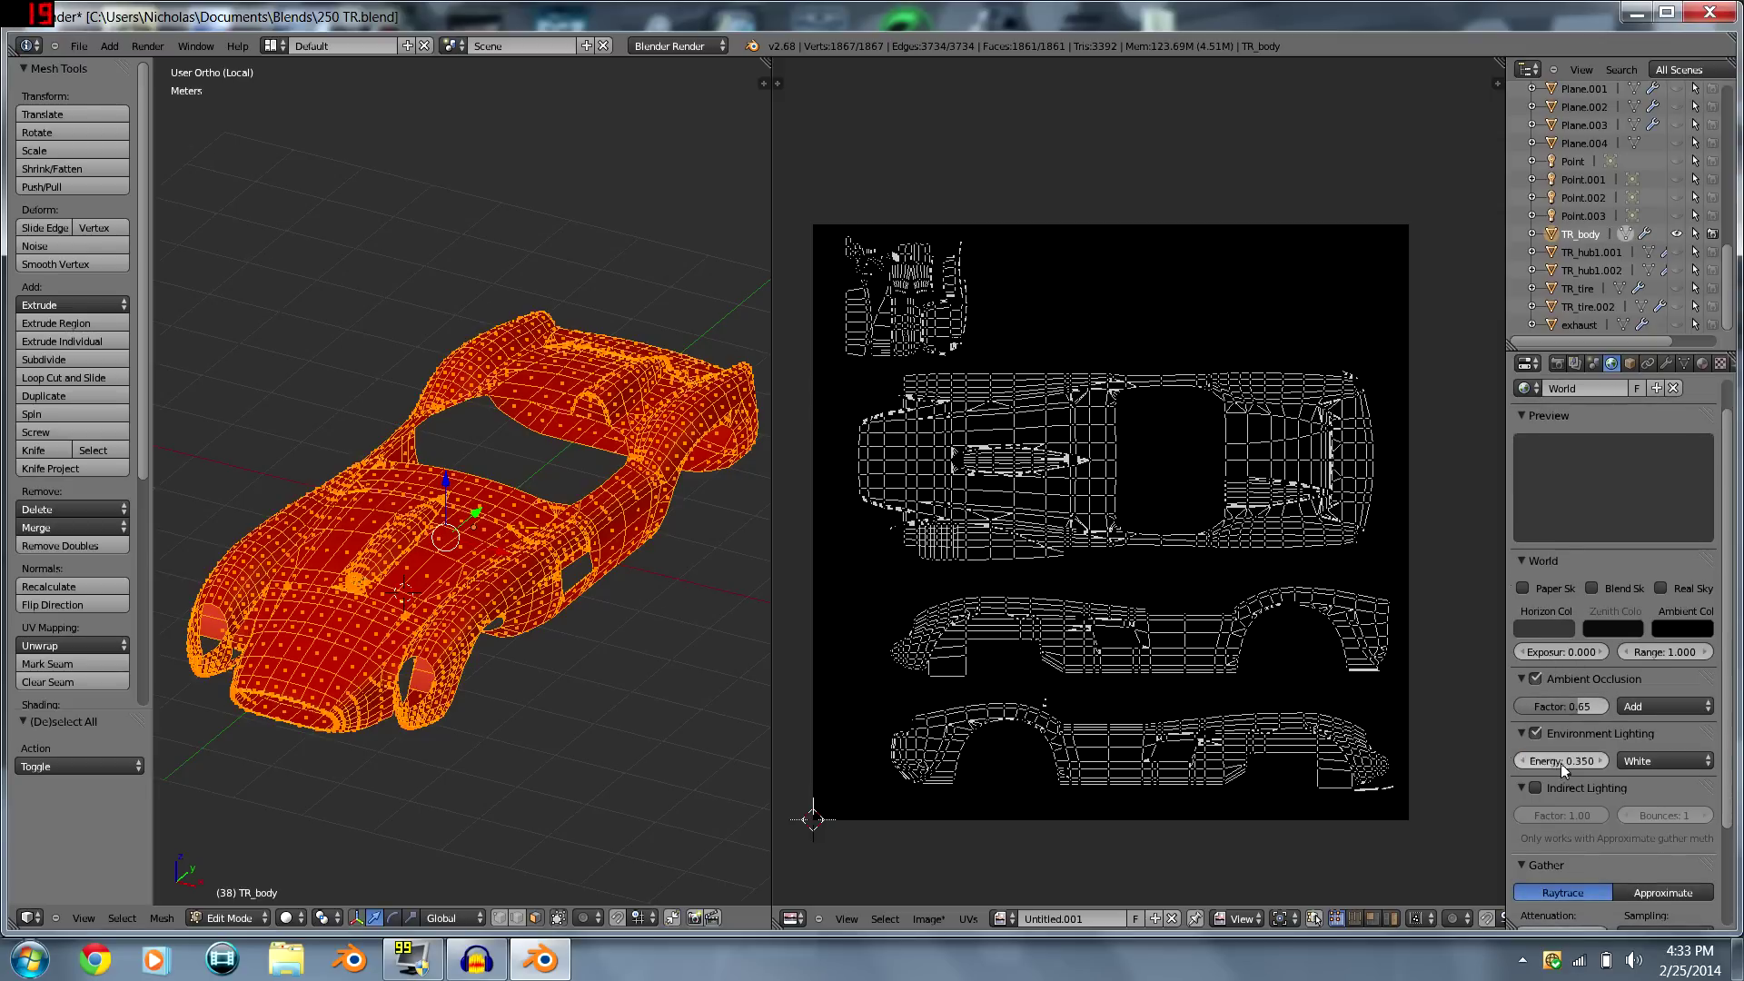
scroll(1561, 761, "down", 3)
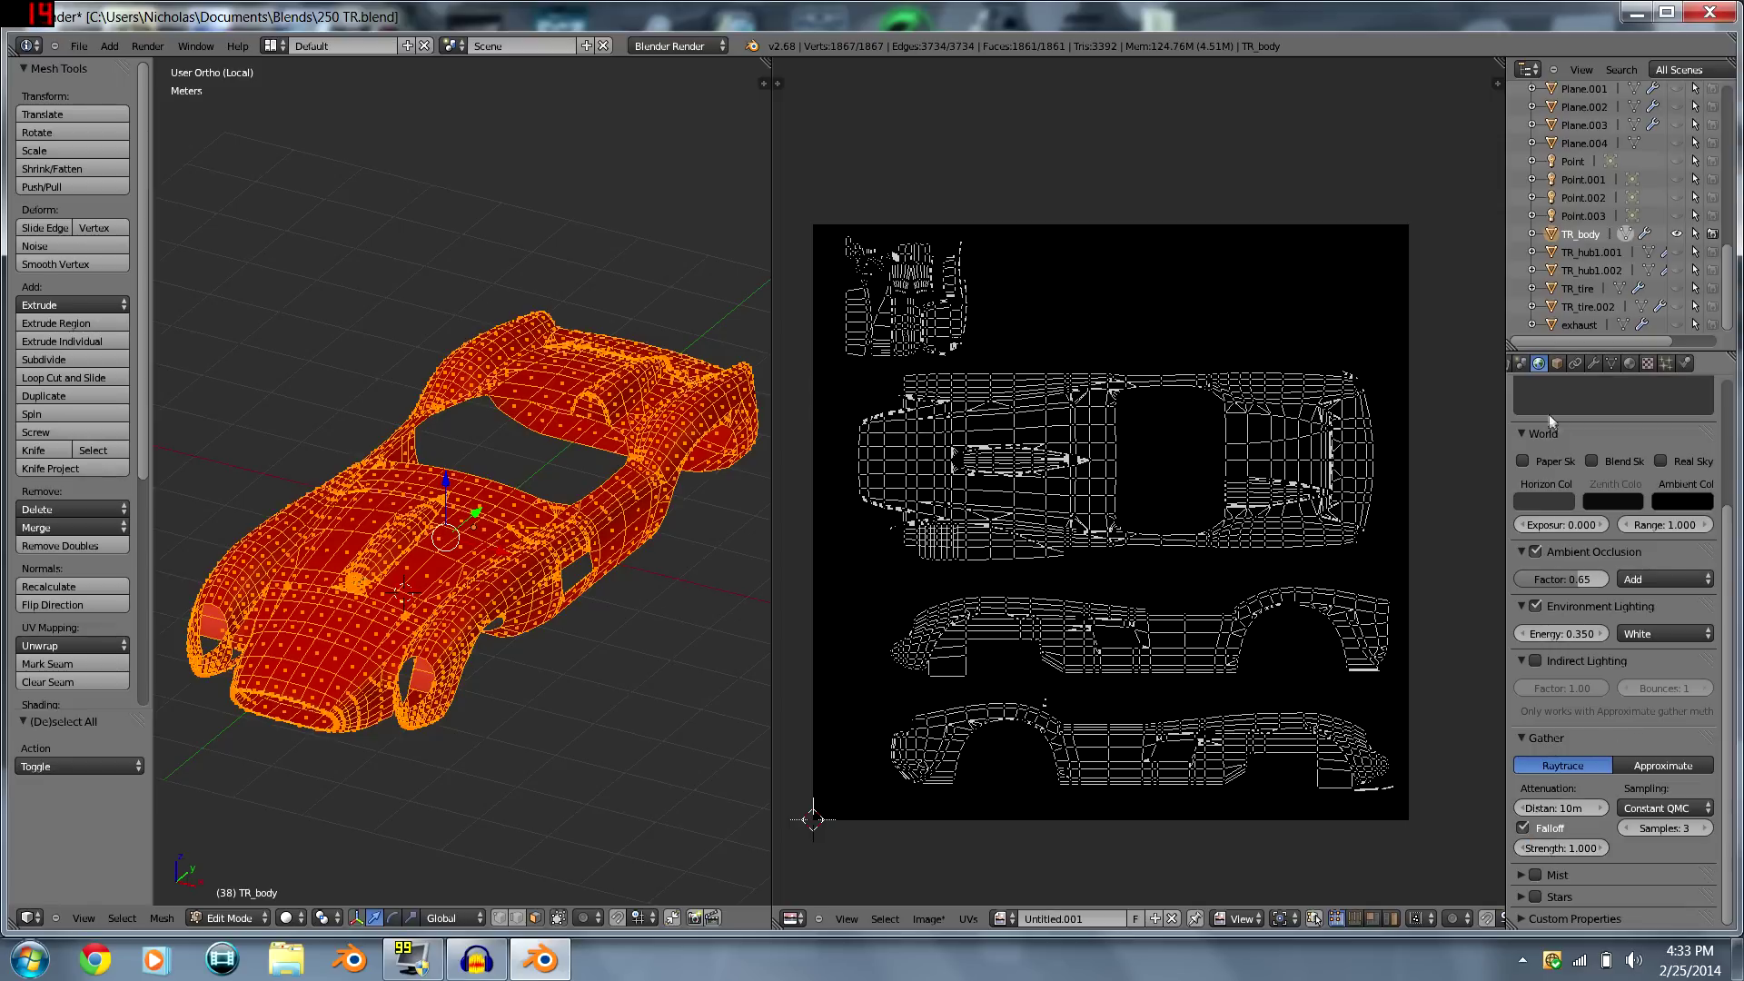
left_click(1522, 364)
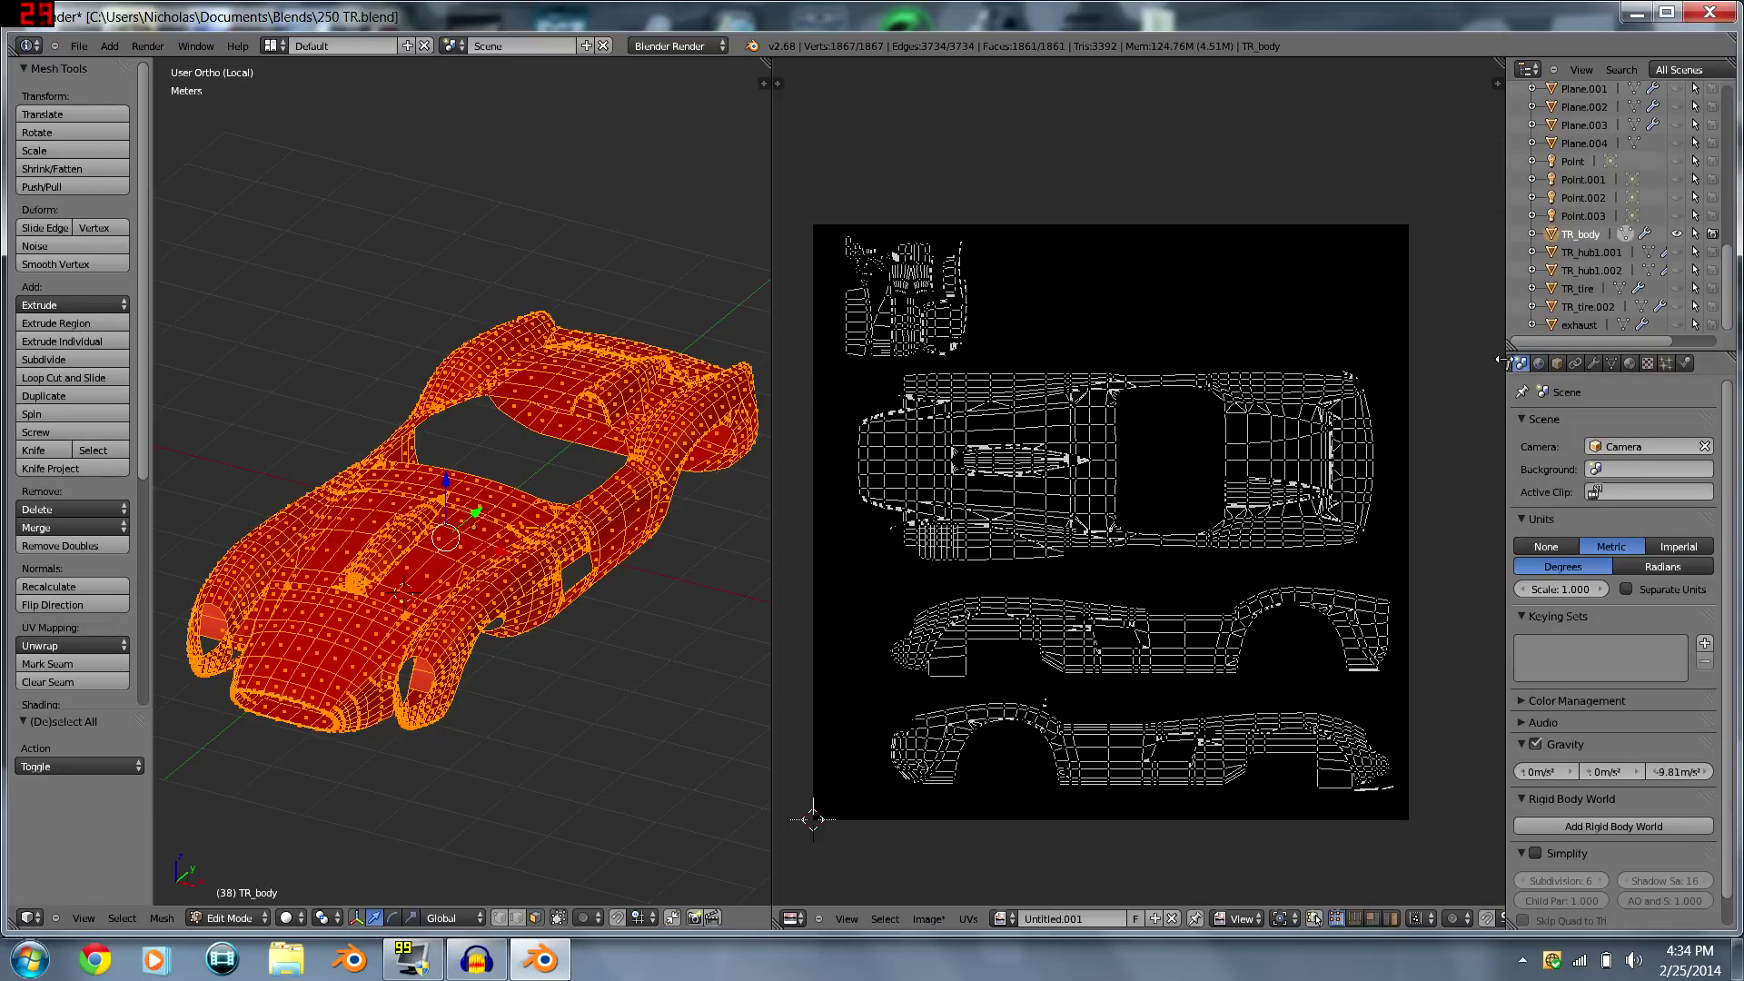
- Widen the properties area and show the render settings
left_click_drag(1501, 360, 1483, 350)
left_click_drag(1362, 335, 1395, 342)
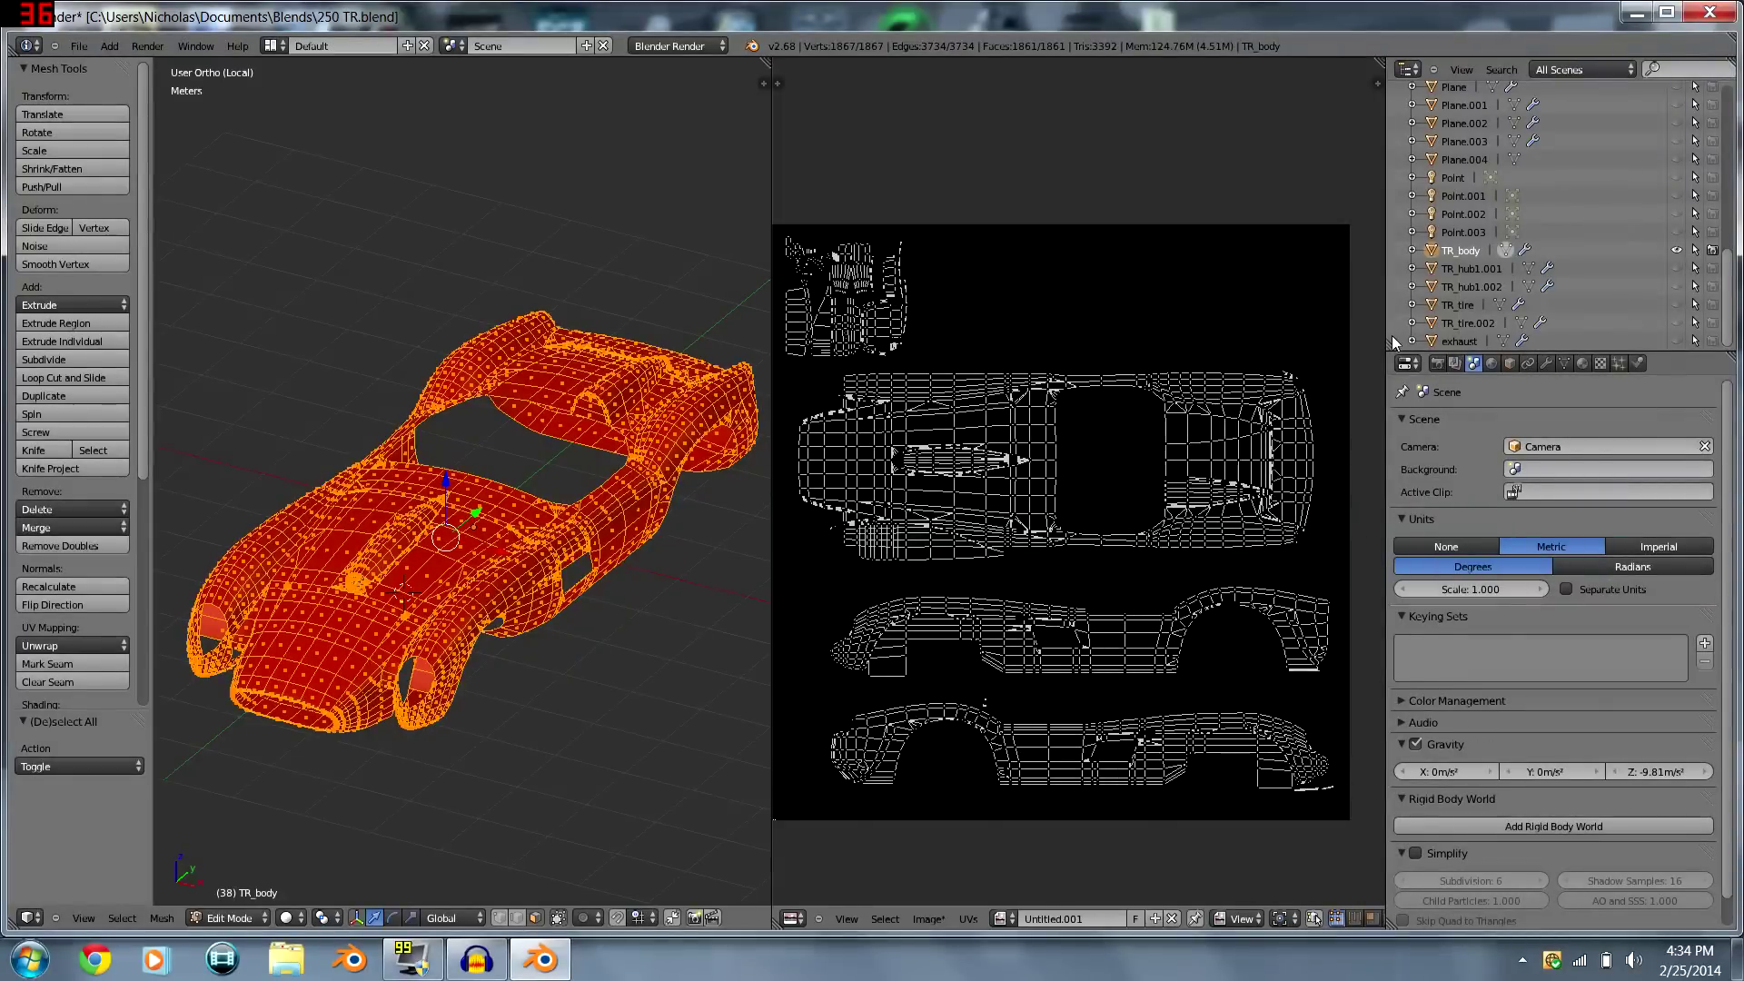
left_click(1438, 363)
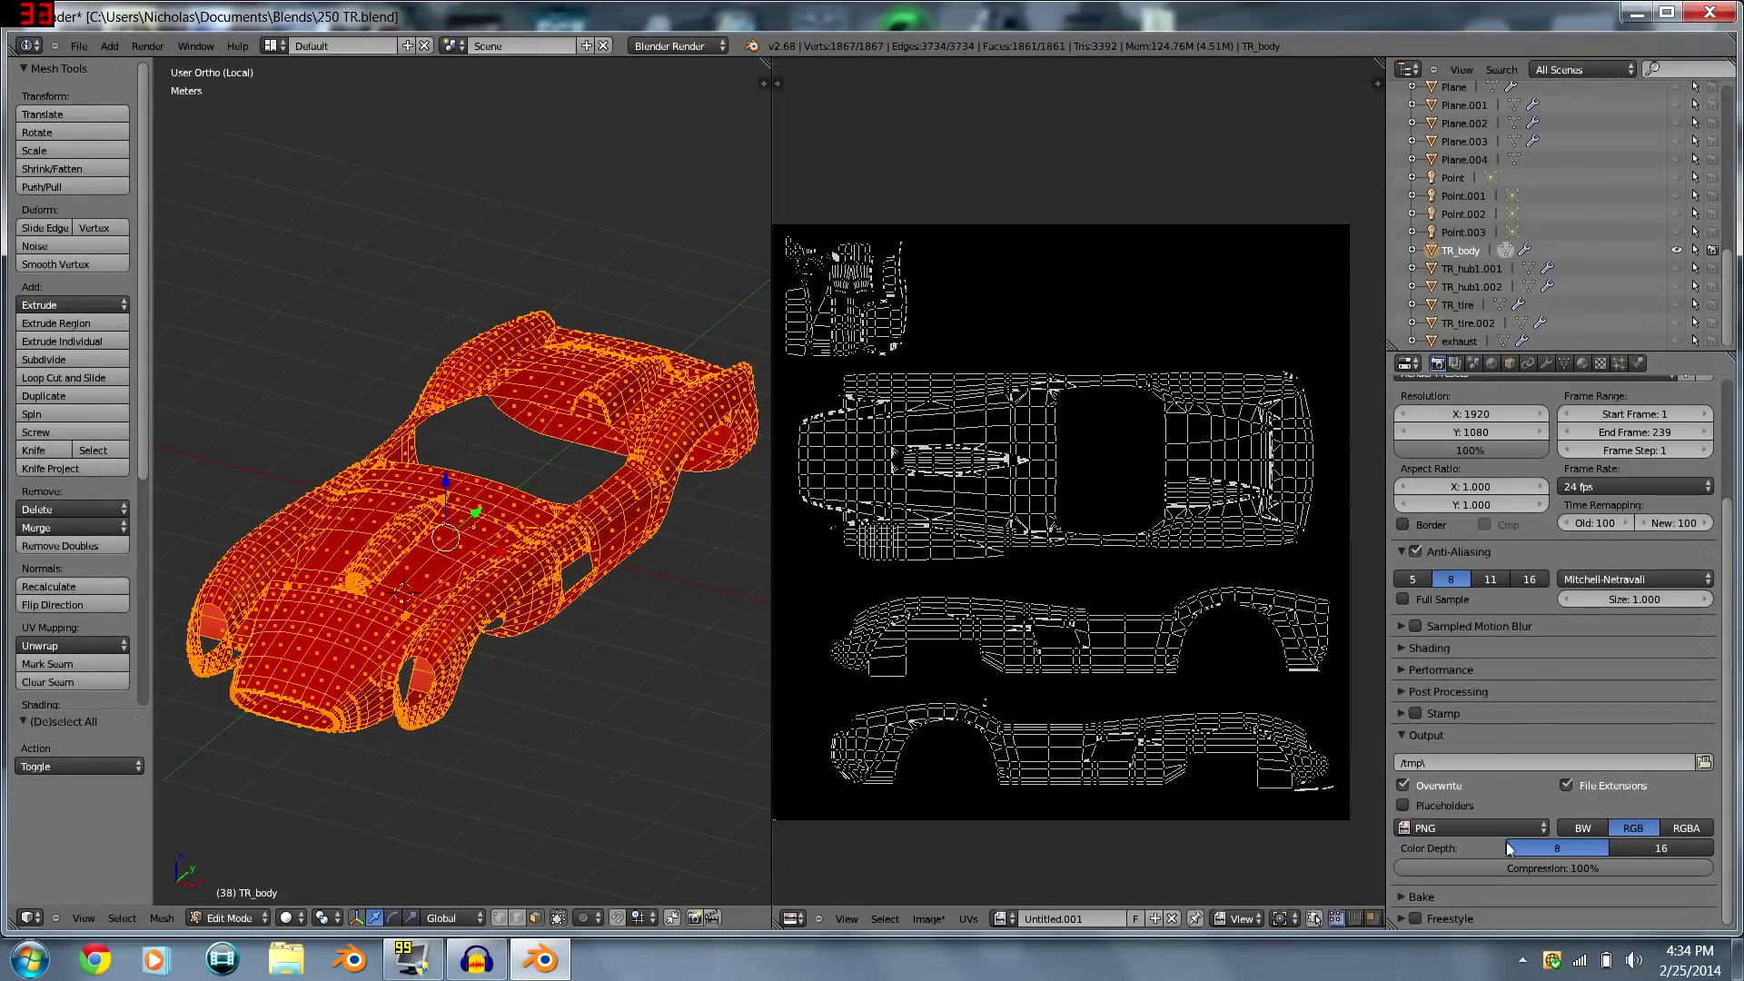
- Expand the Bake options and set the bake mode to Ambient Occlusion
left_click(1415, 897)
scroll(1542, 845, "down", 4)
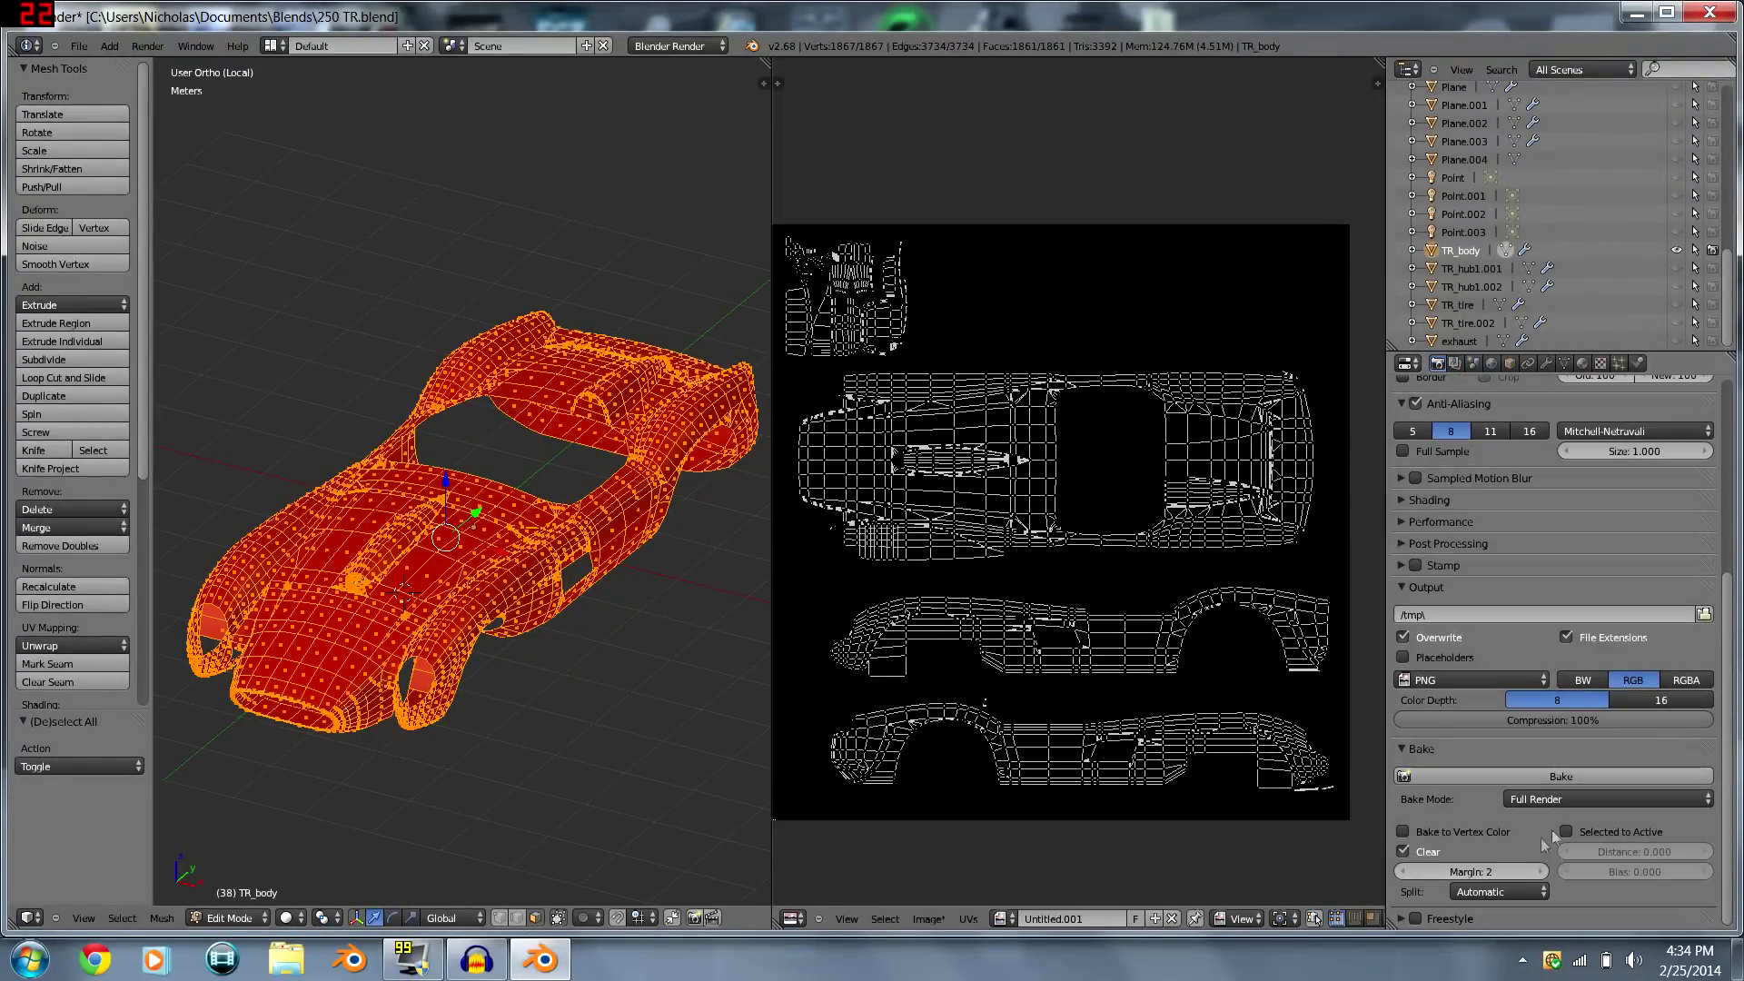
left_click(1581, 805)
left_click(1627, 772)
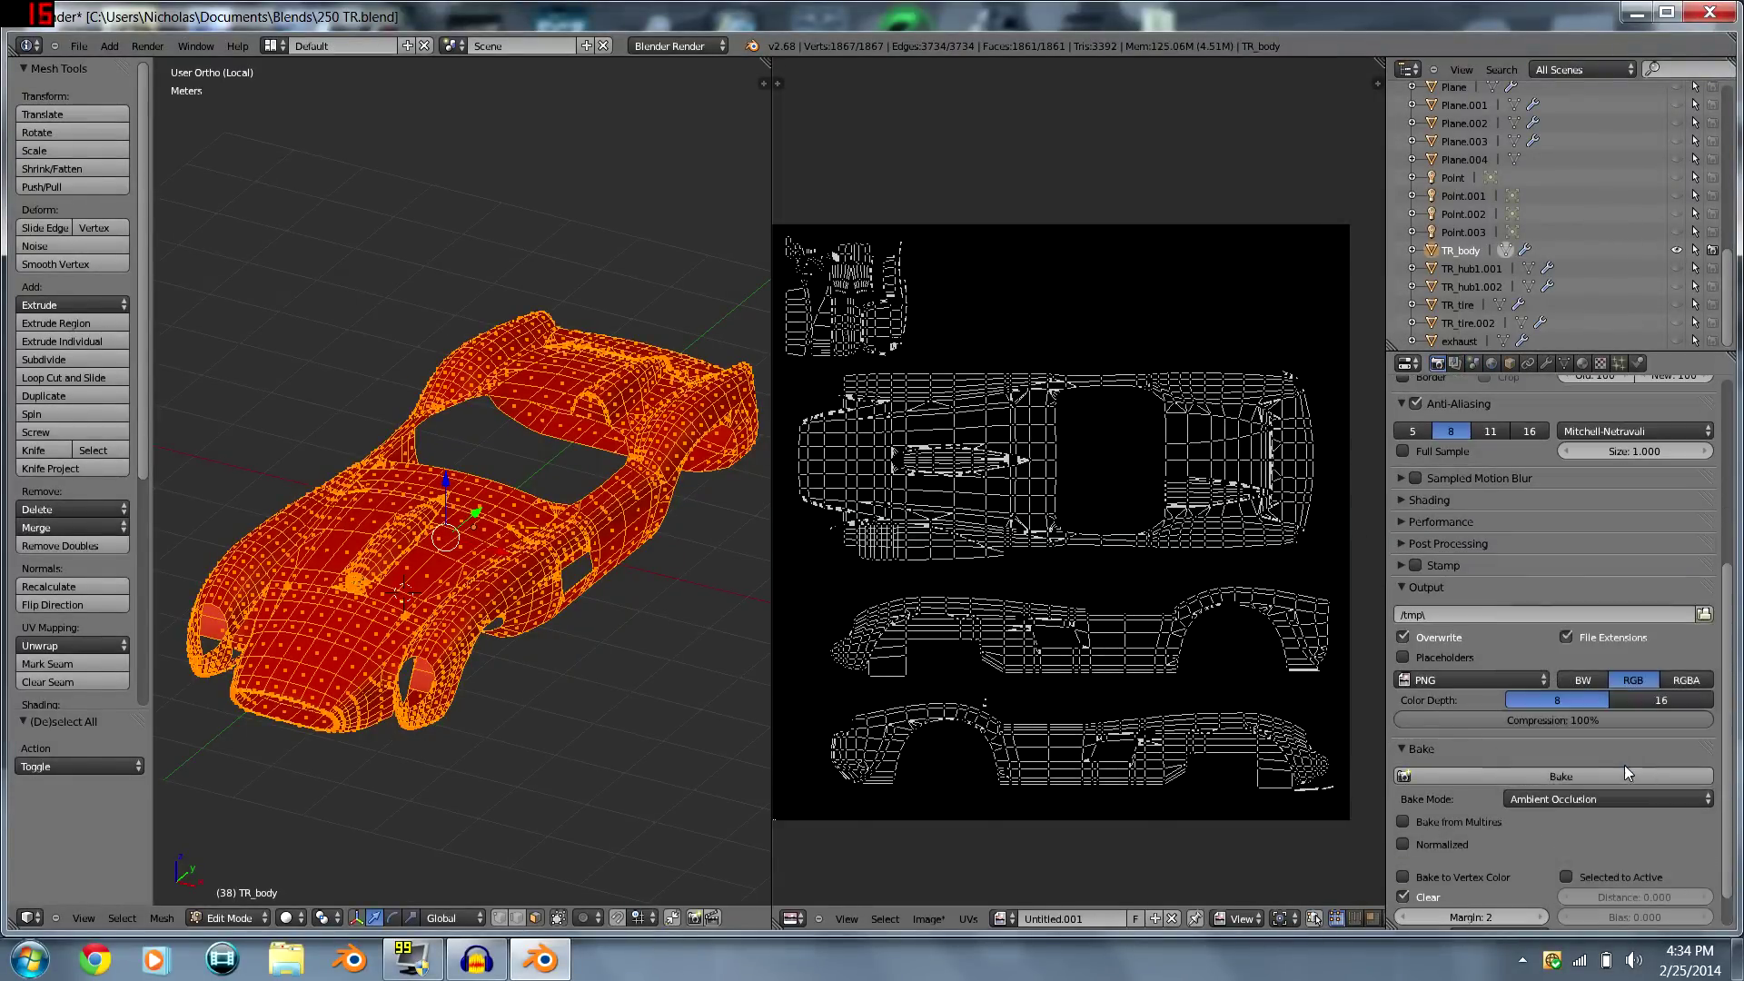
- Enable Normalized, disable Clear, bake the body's ambient occlusion onto the image, and return to Object Mode
scroll(1535, 763, "down", 1)
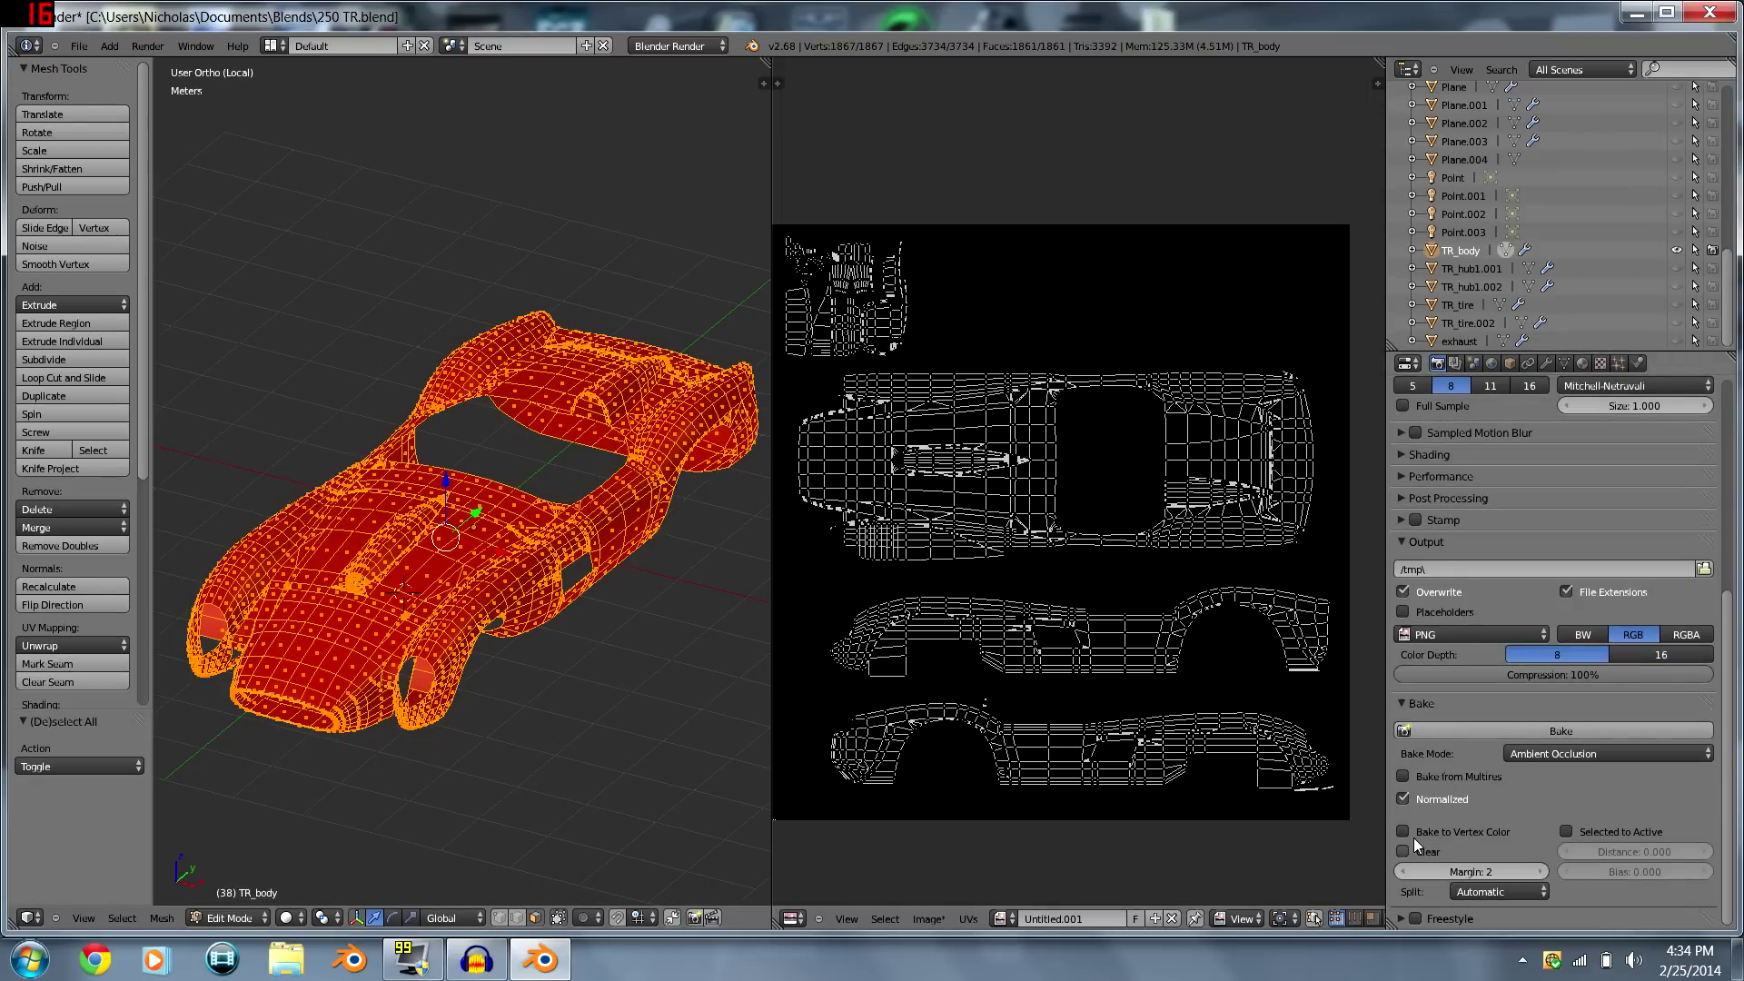
left_click(1464, 732)
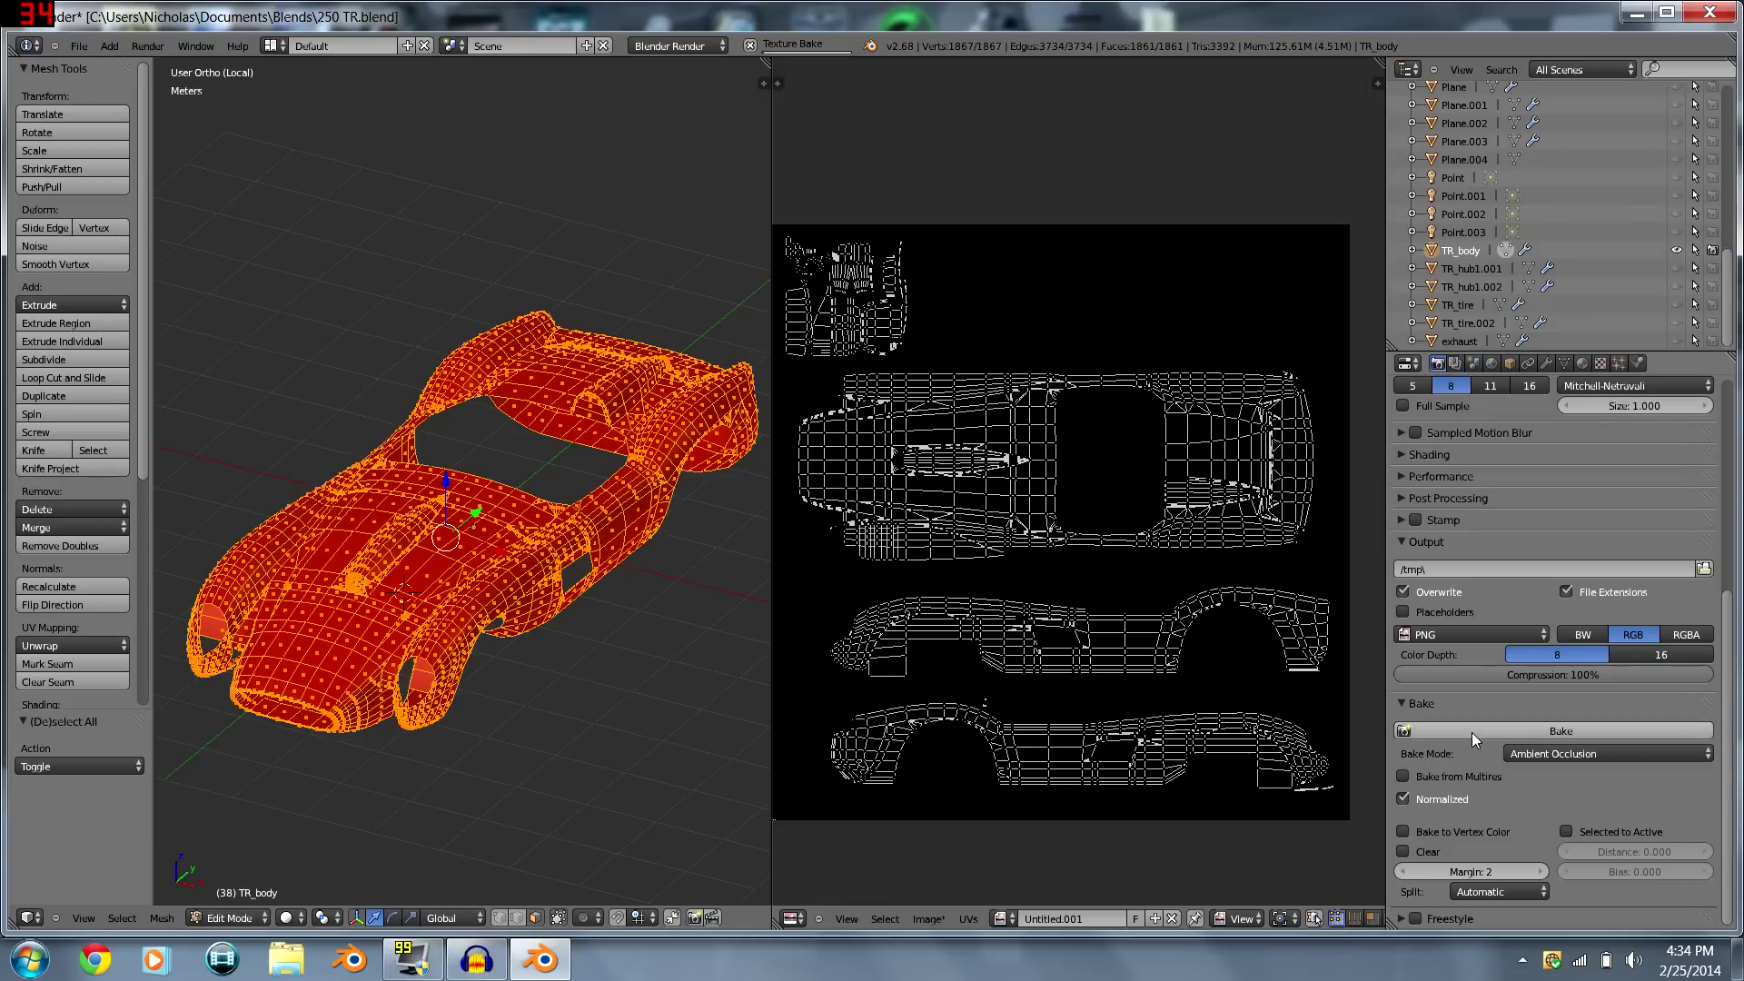
key("Tab")
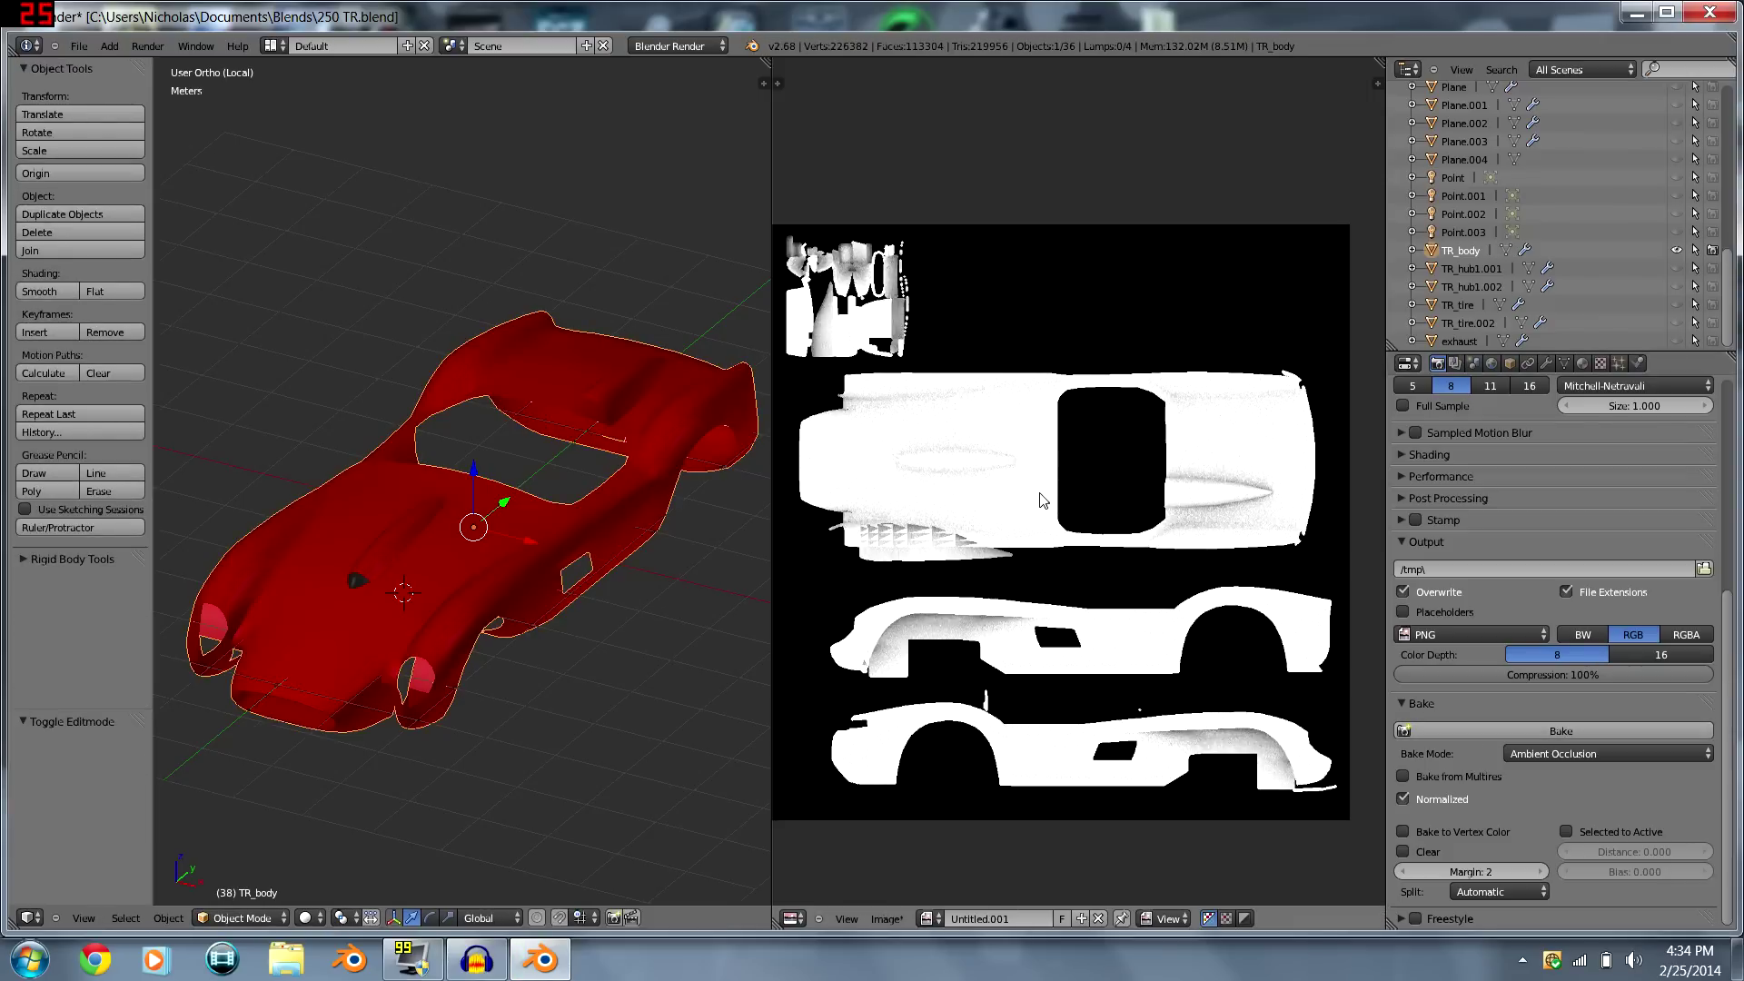
- Examine the baked image with and without the UV layout, especially the overlapping island along the front of the top-view body
scroll(1024, 499, "up", 3)
scroll(1014, 499, "down", 2)
middle_click_drag(1012, 499, 1109, 479)
scroll(1081, 518, "up", 3)
middle_click_drag(1036, 578, 1036, 582)
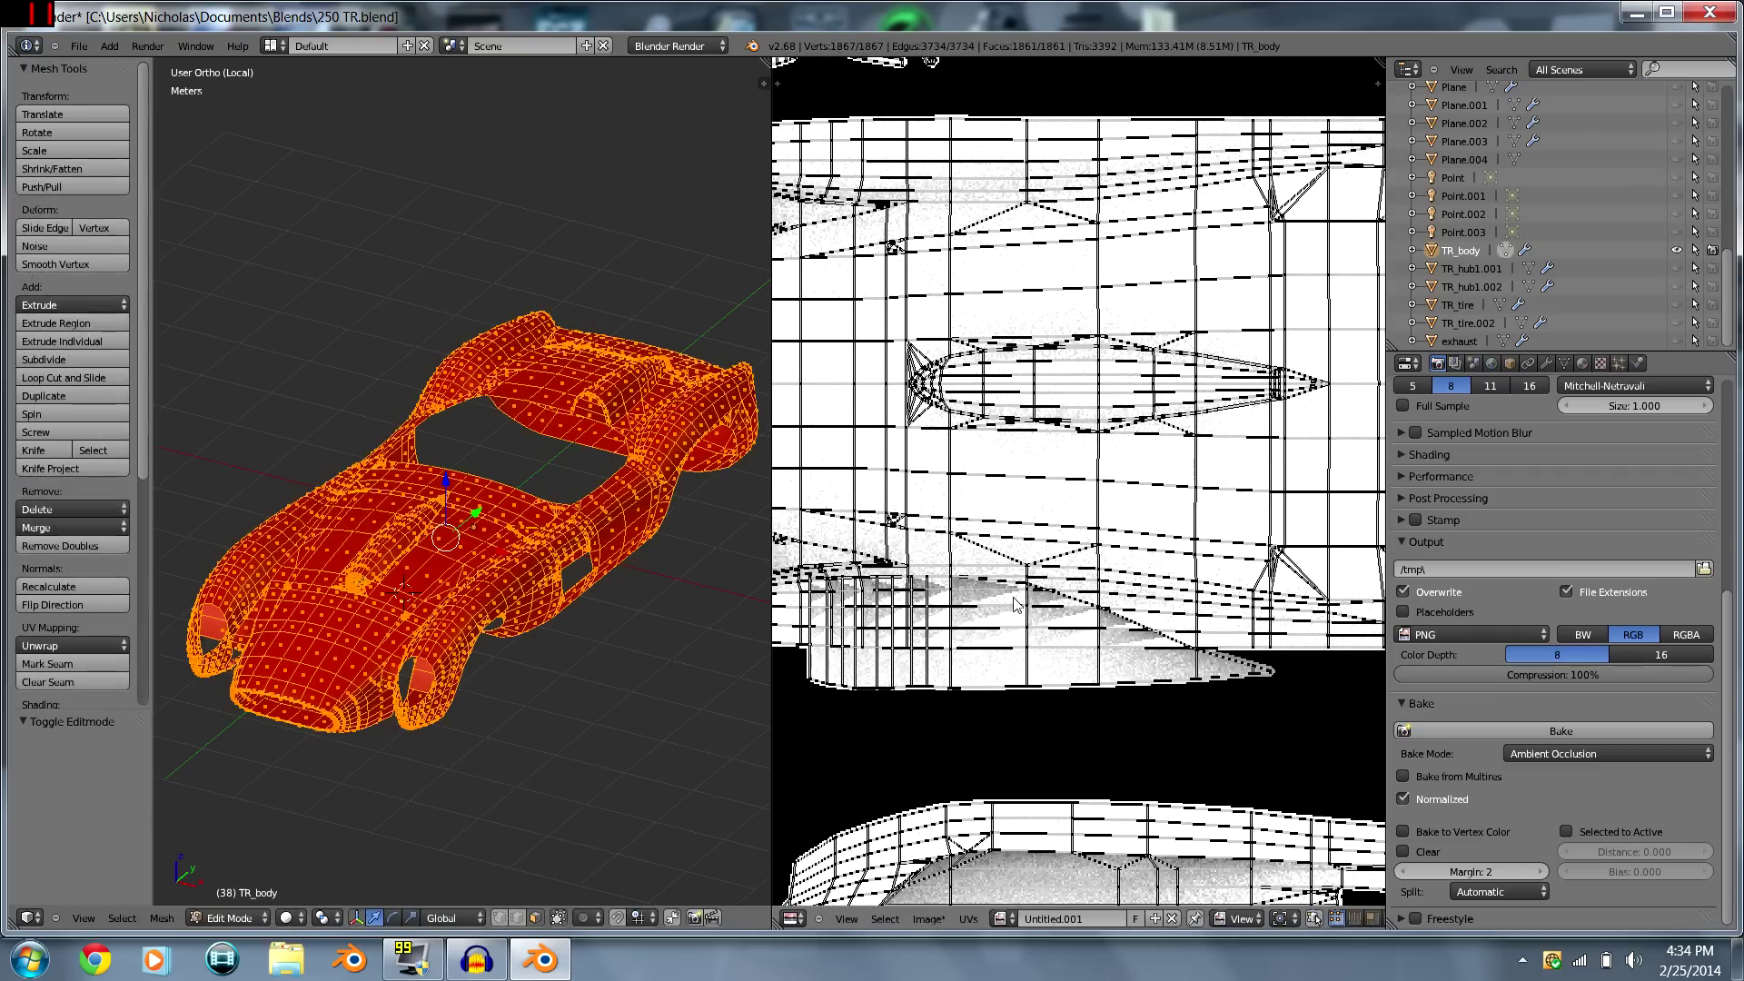
key("Tab")
scroll(1019, 600, "up", 4)
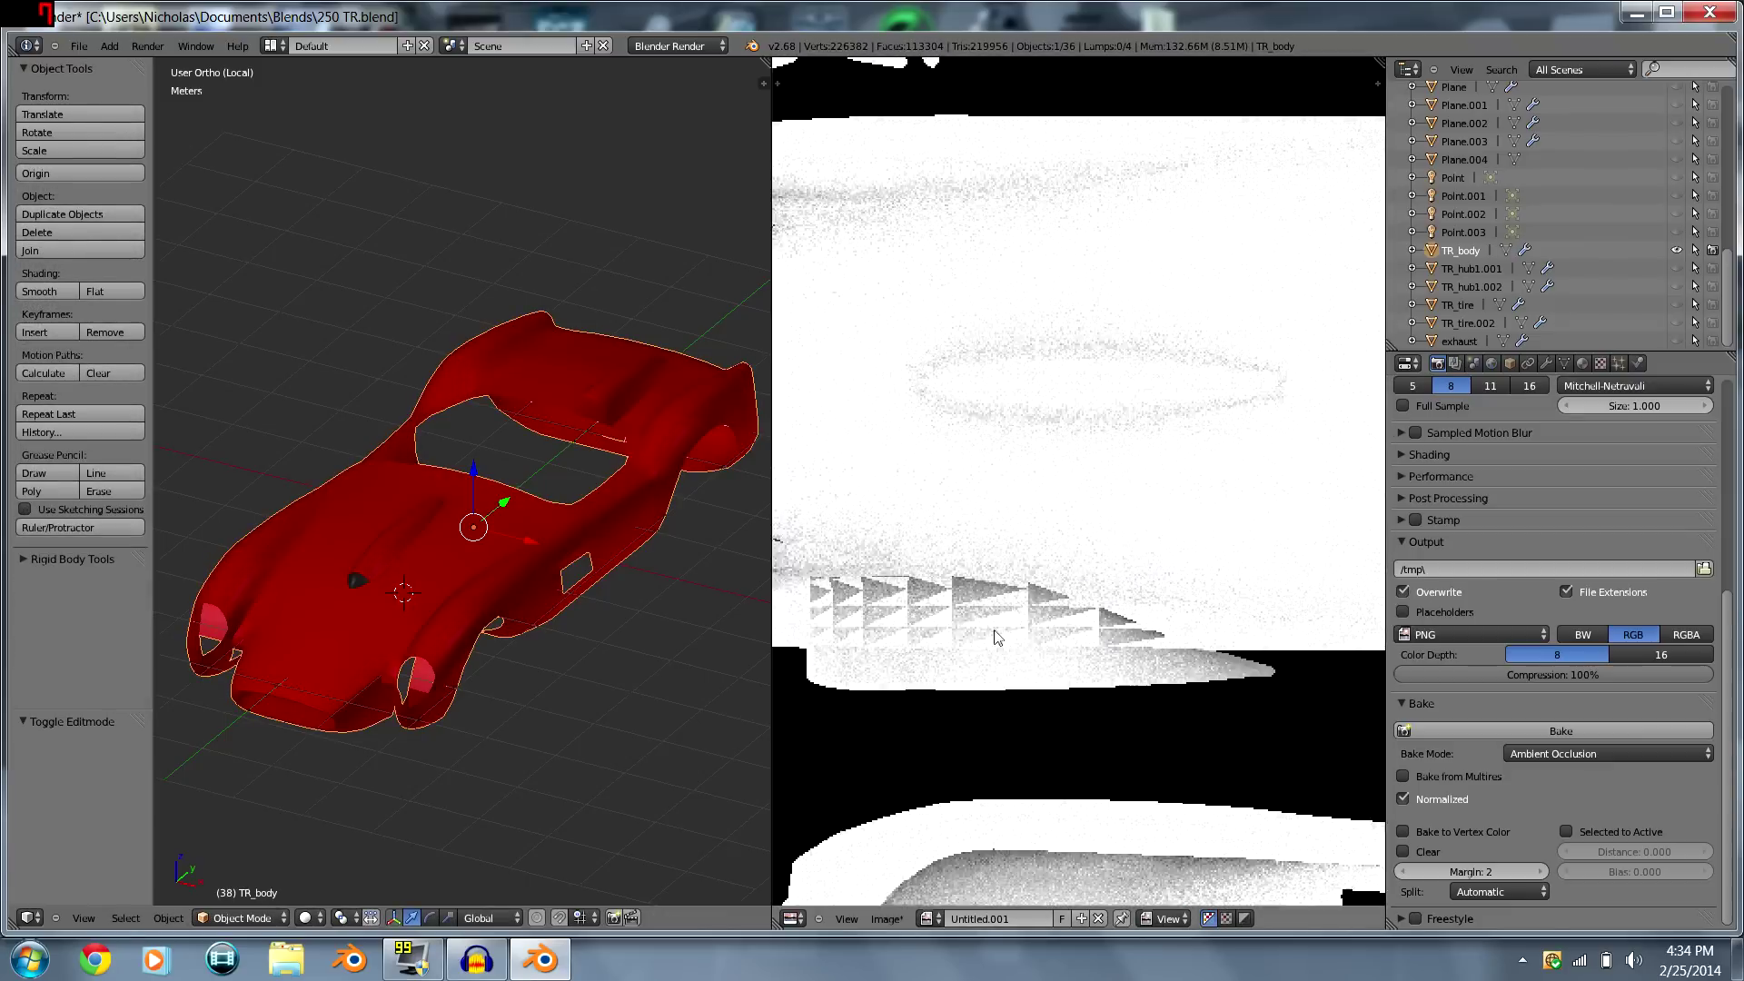
scroll(931, 623, "up", 2)
middle_click_drag(1014, 602, 1125, 540)
key("Tab")
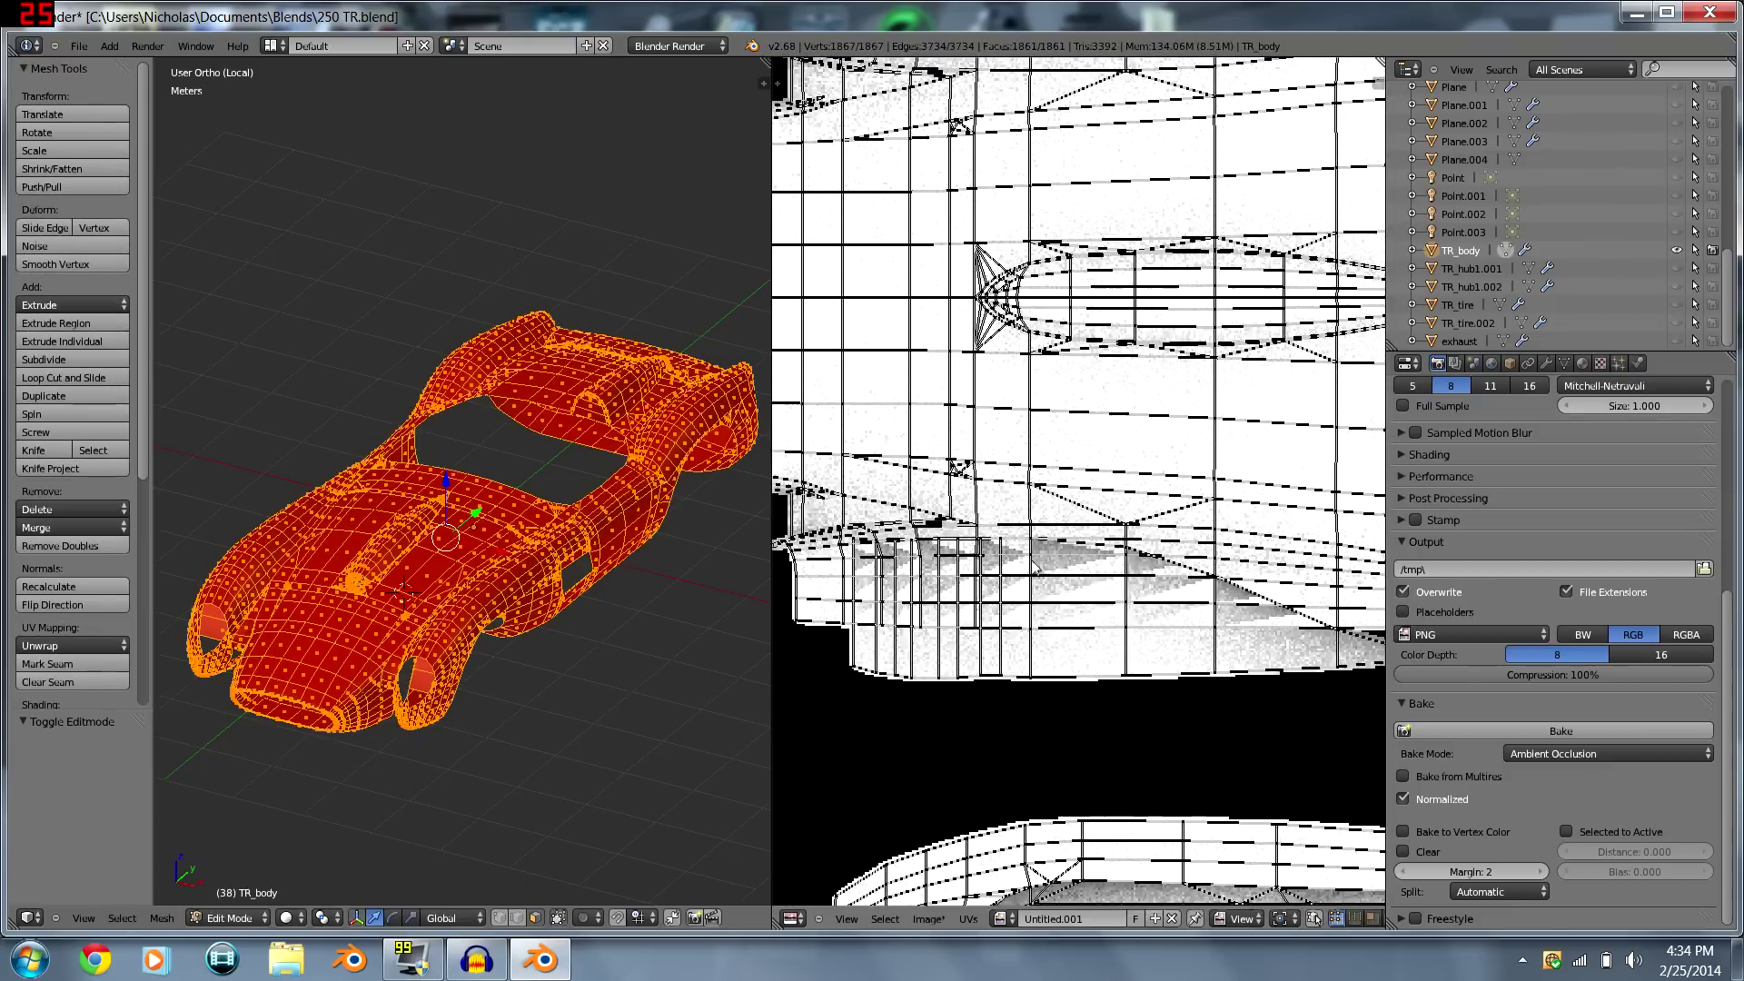
scroll(1047, 556, "down", 2)
scroll(1047, 556, "down", 6)
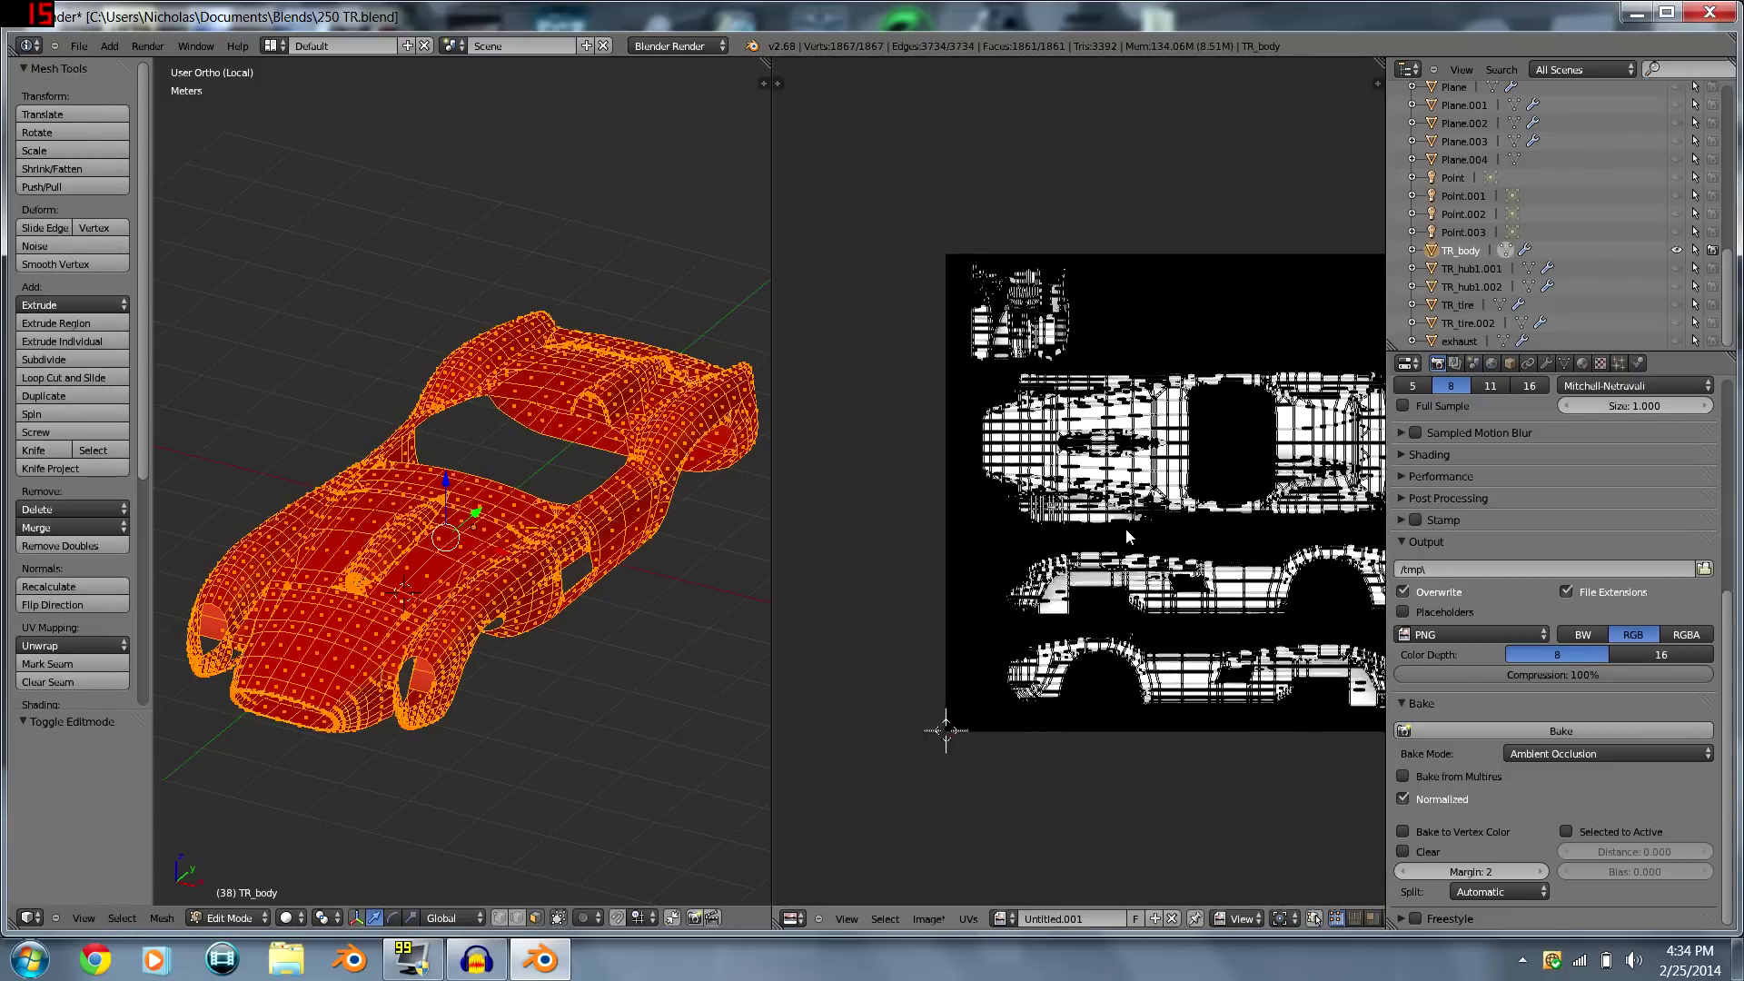
scroll(1137, 533, "up", 8)
key("Tab")
key("Tab")
scroll(1093, 565, "down", 3)
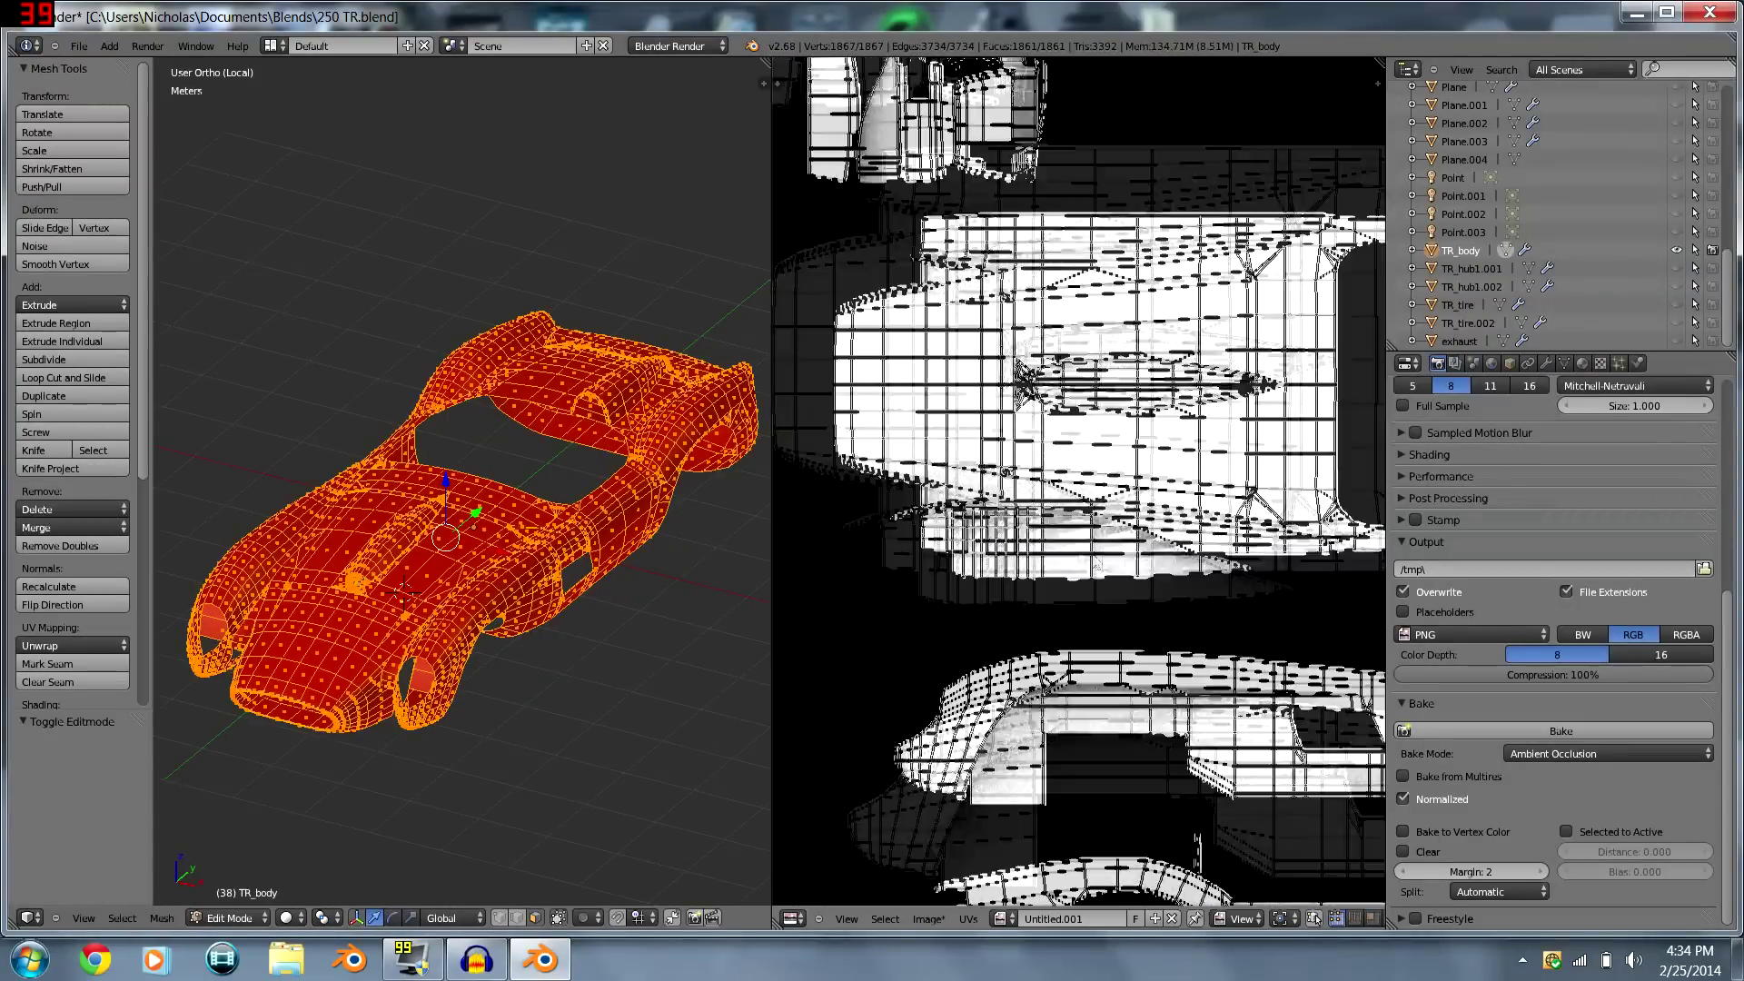
scroll(1081, 582, "up", 2)
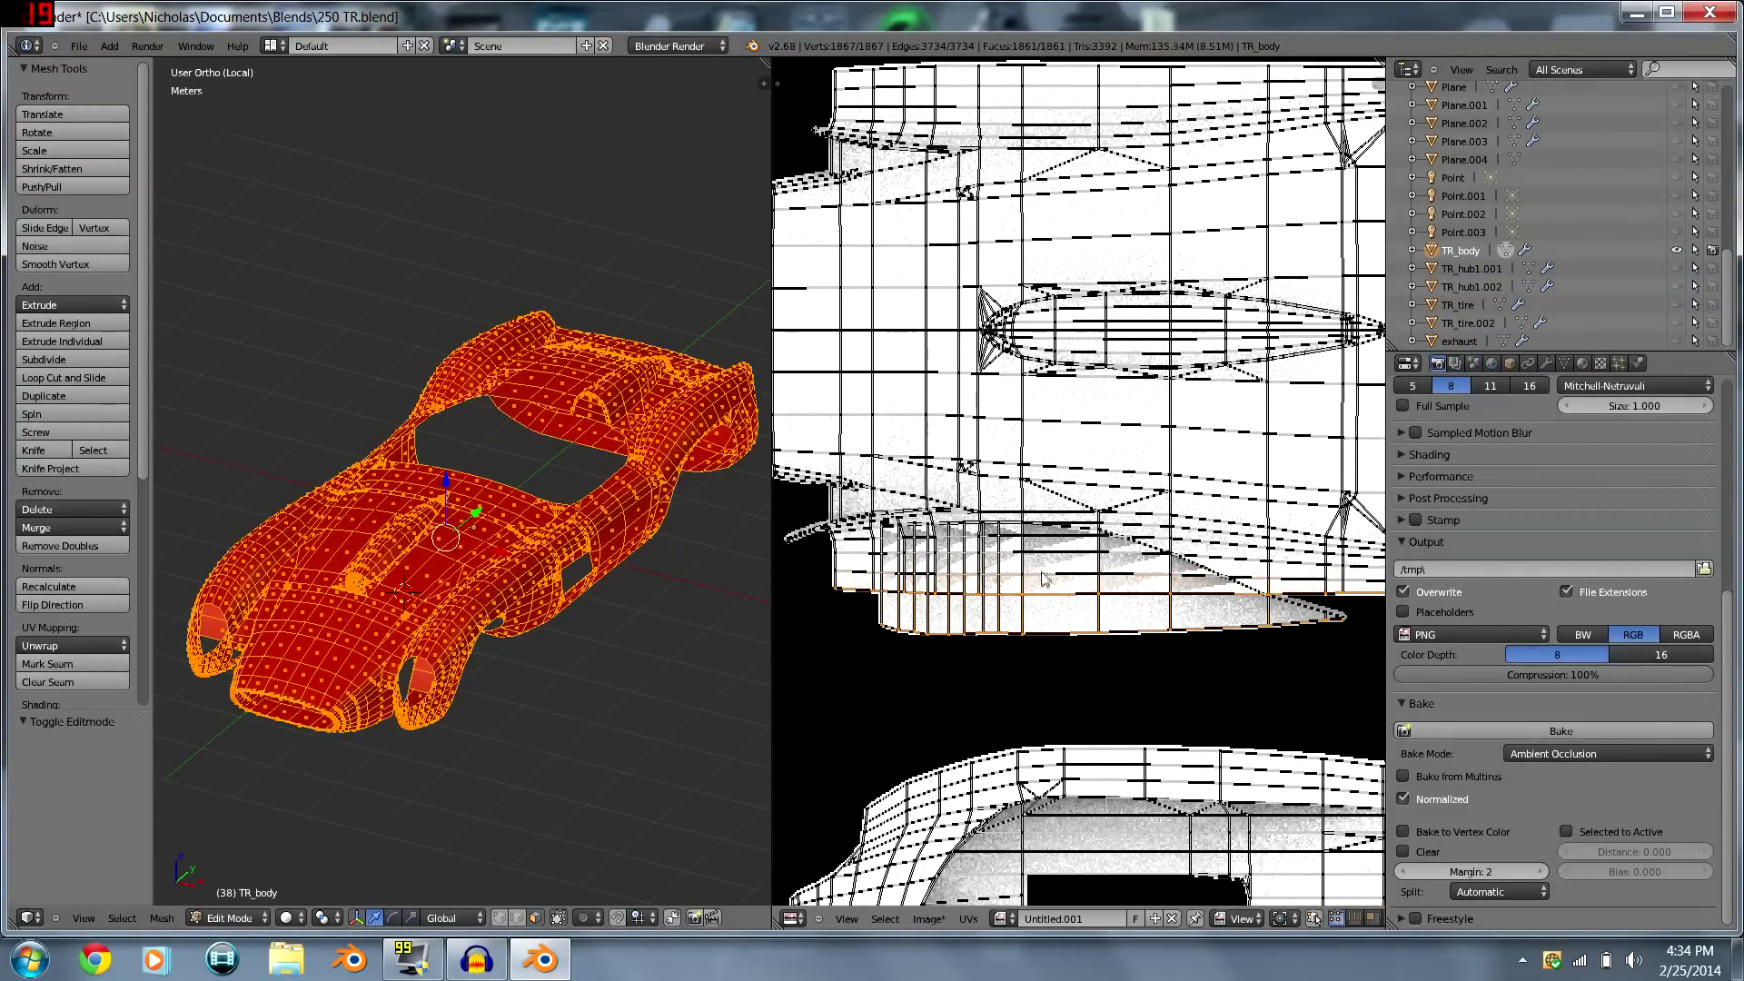
- Maximize the UV editor and move the overlapping tapered island into the empty space beside the small-parts group
key("ctrl+Up")
scroll(869, 531, "up", 2)
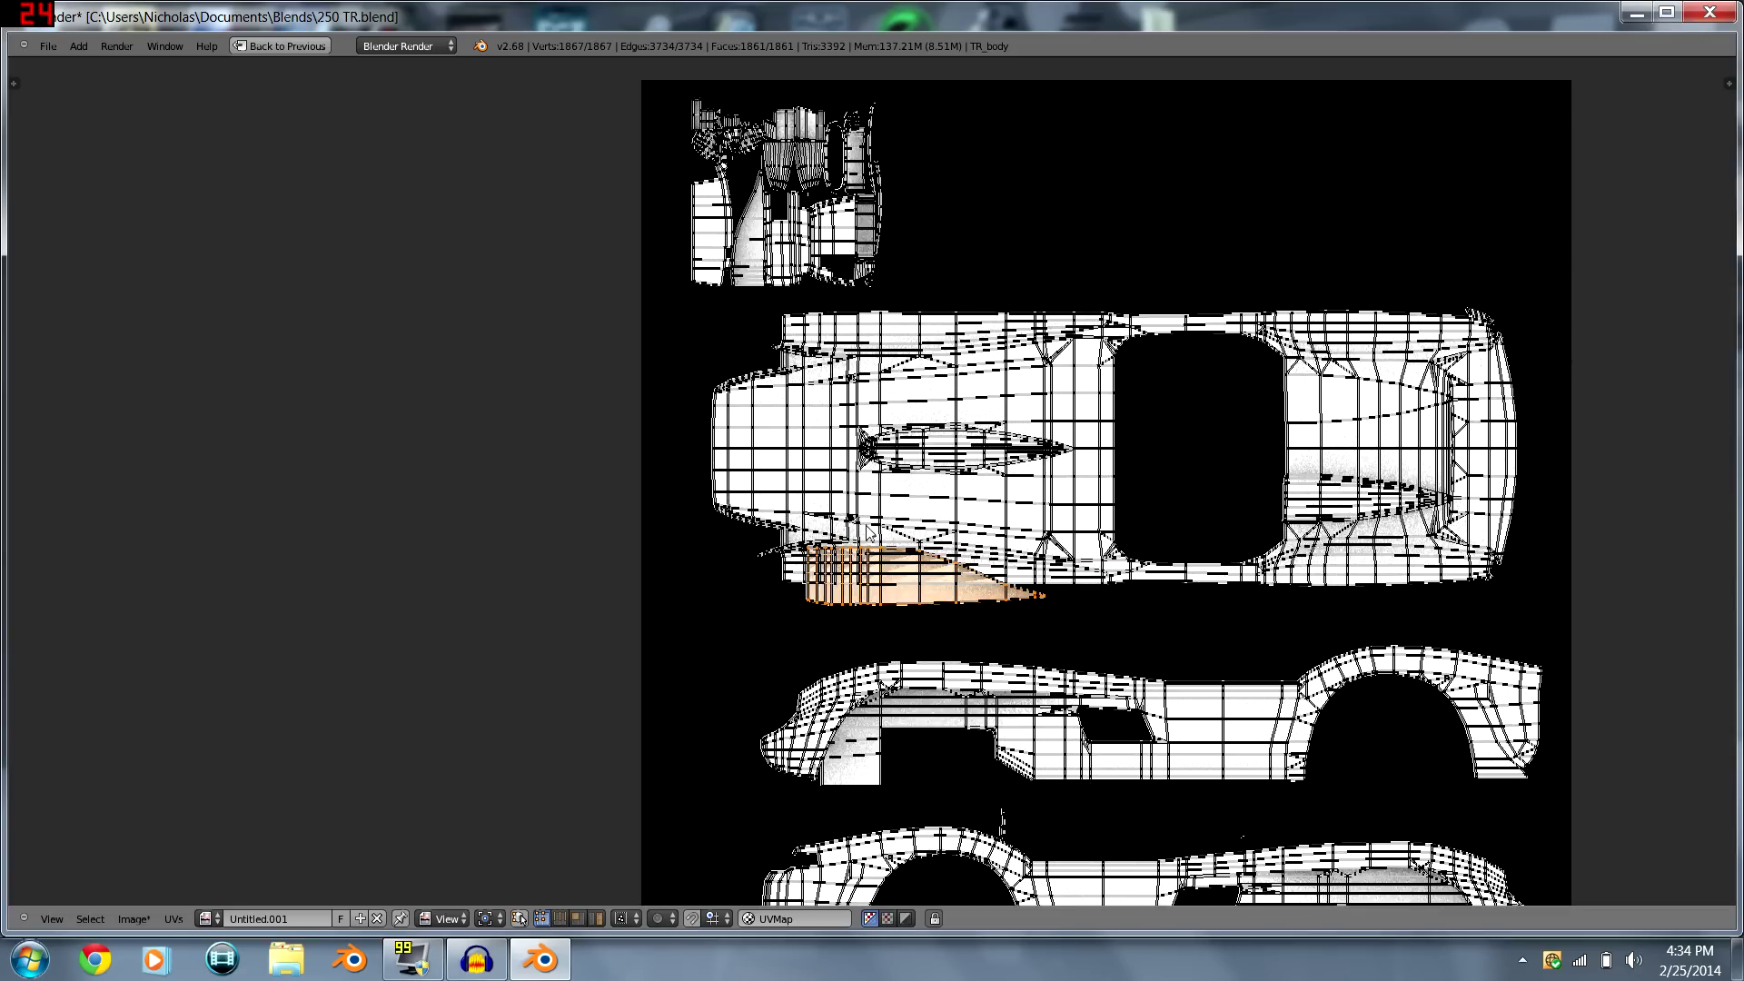
key("g")
left_click(974, 164)
scroll(889, 545, "up", 3)
scroll(893, 556, "down", 3)
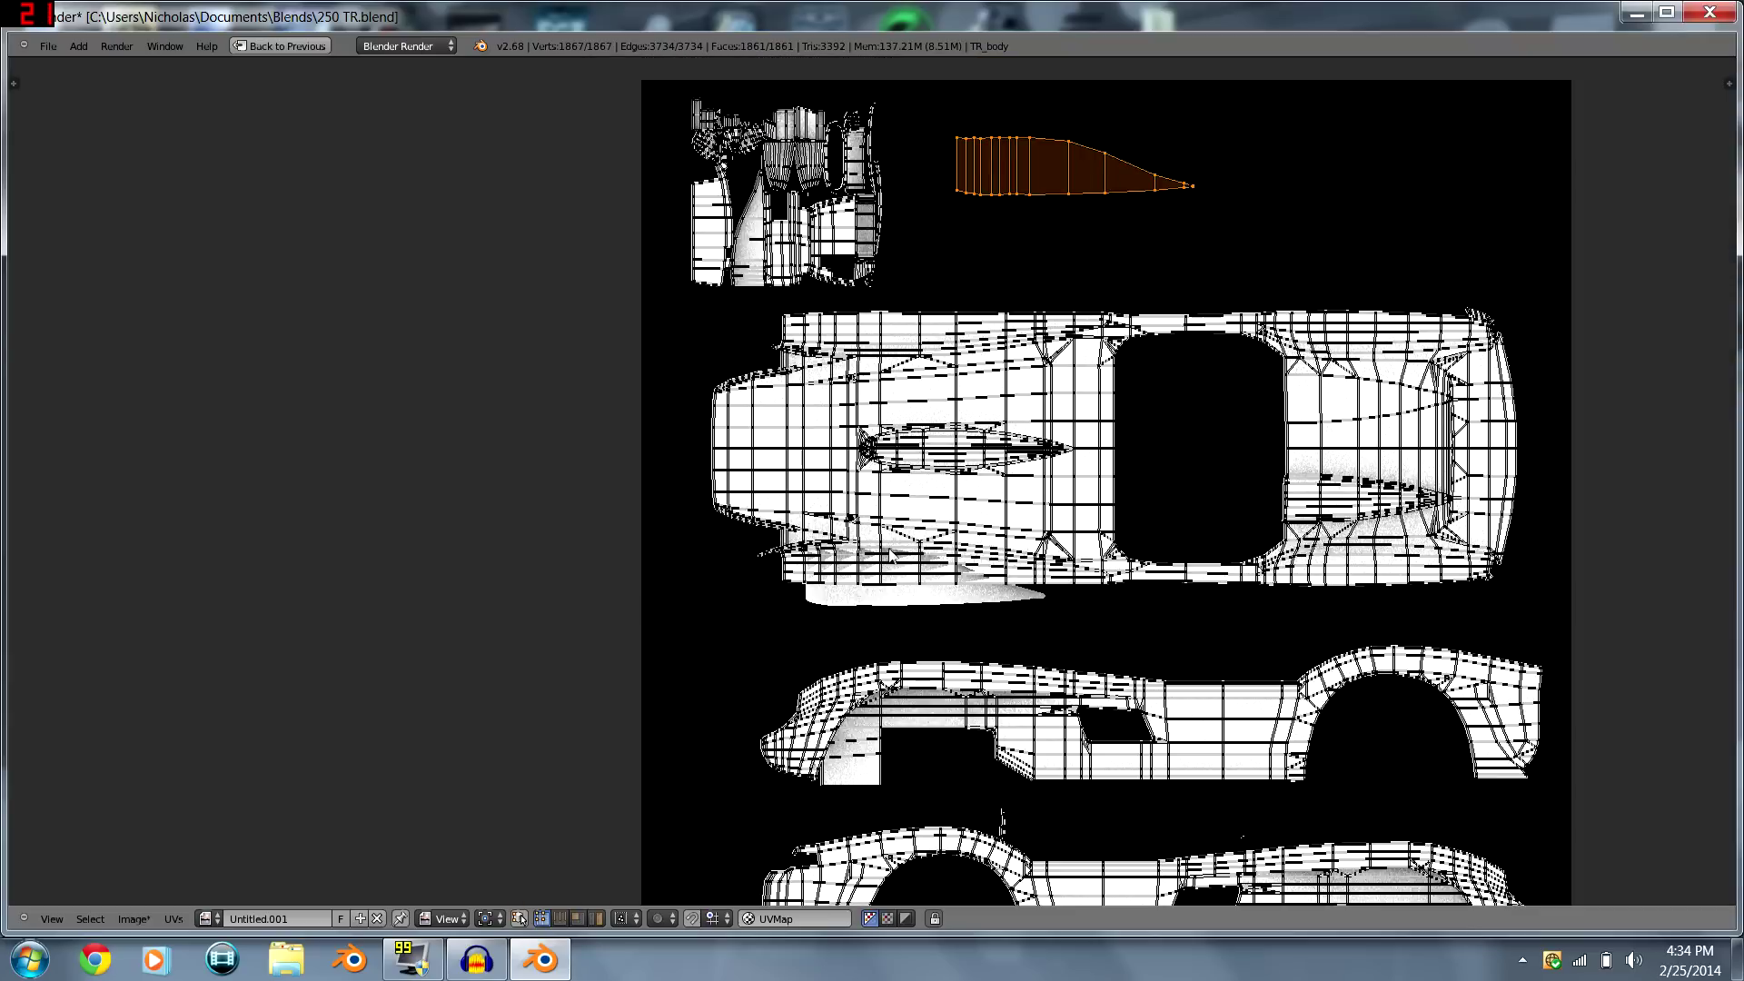
- Select all the UVs, reload the image to clear it, and bake the ambient occlusion again
scroll(994, 494, "down", 3, "ctrl")
key("a")
key("ctrl+Up")
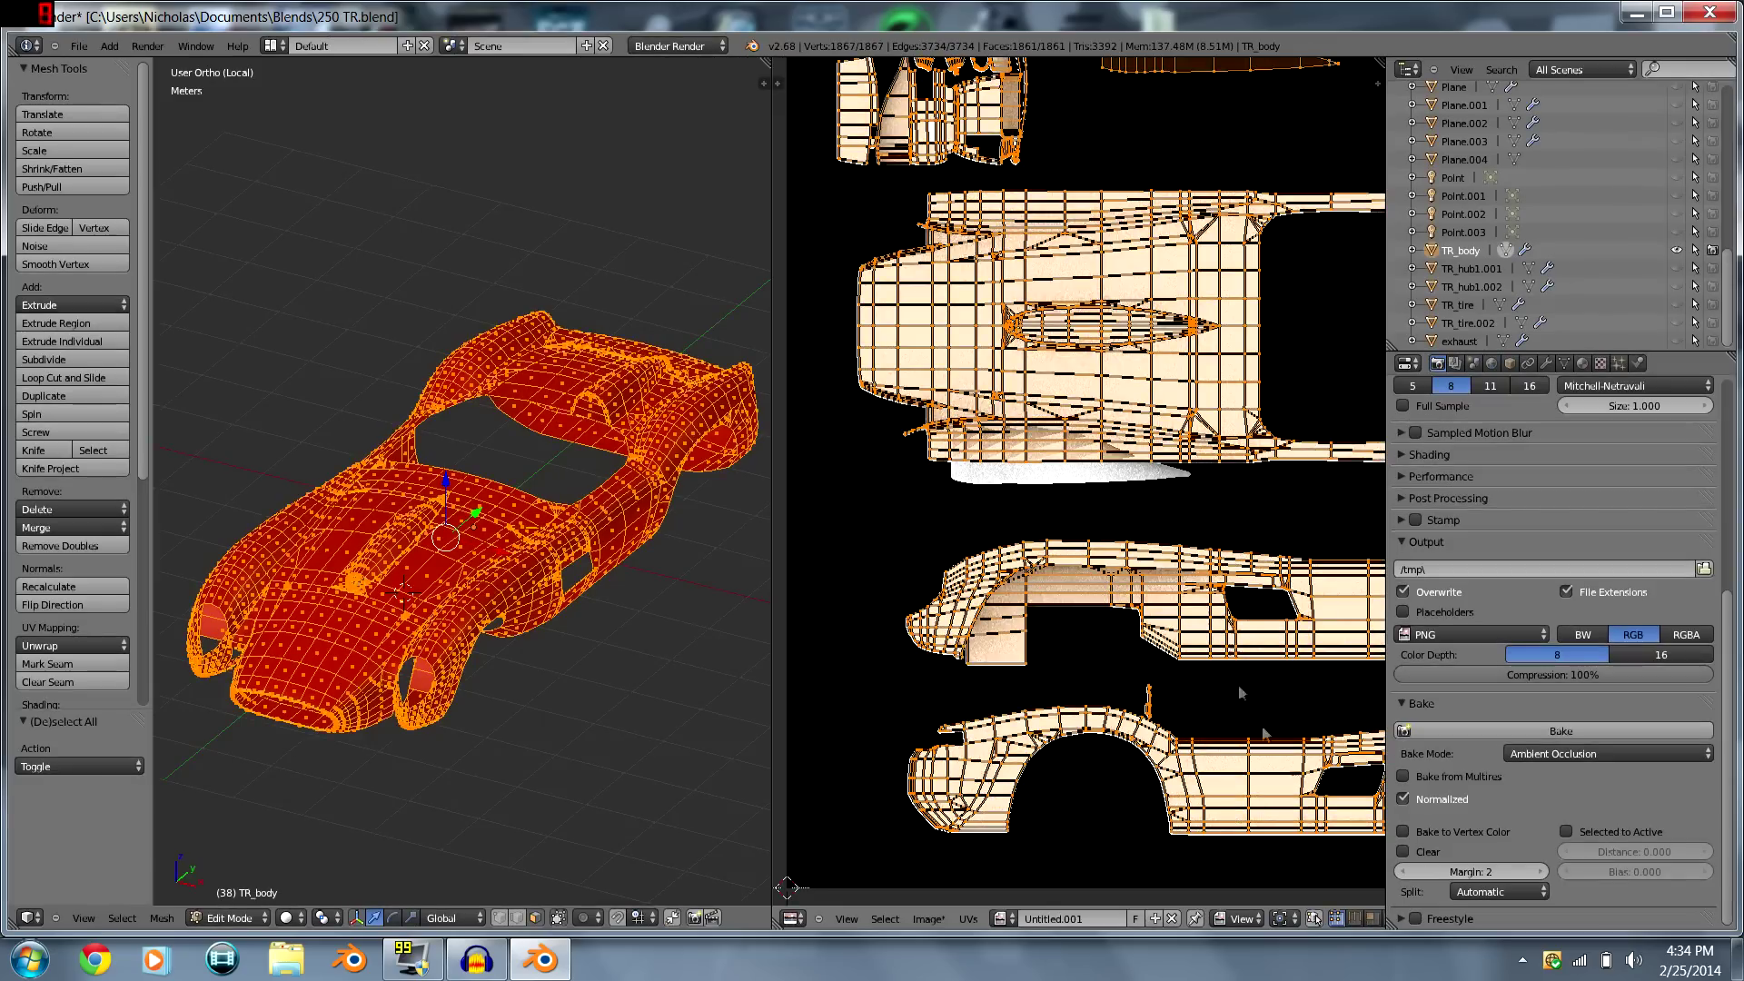
left_click(928, 920)
left_click(999, 848)
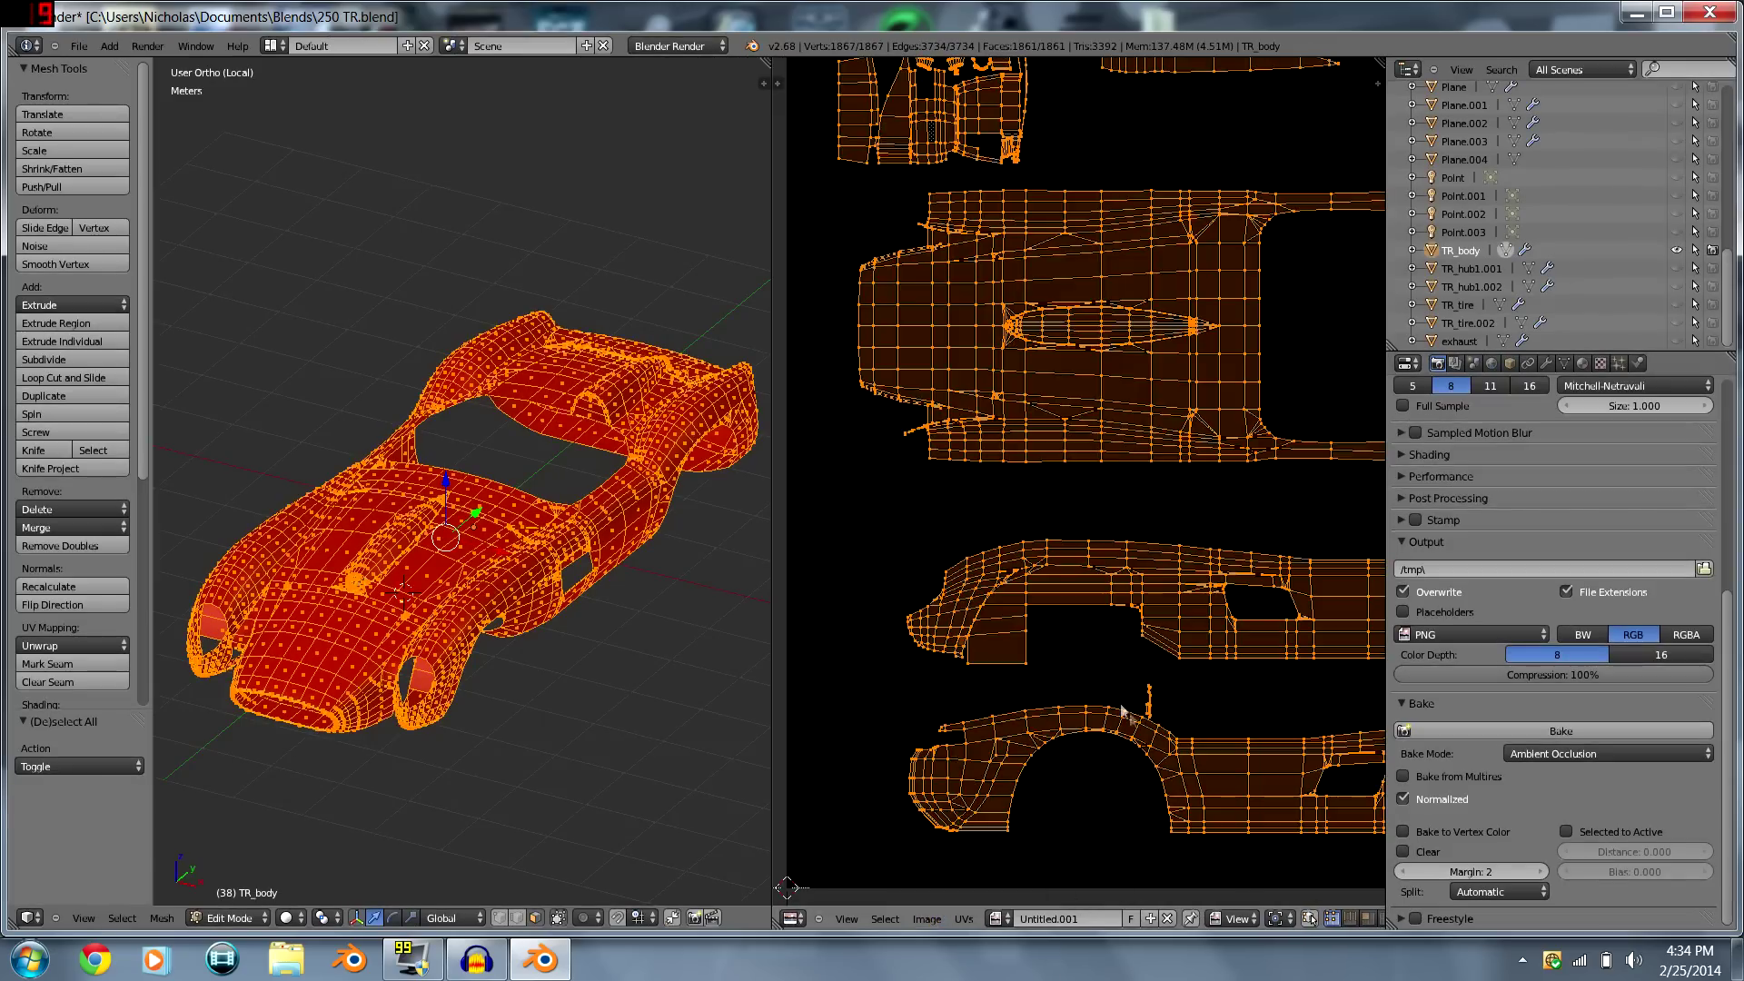
scroll(1081, 473, "down", 3)
left_click(1519, 736)
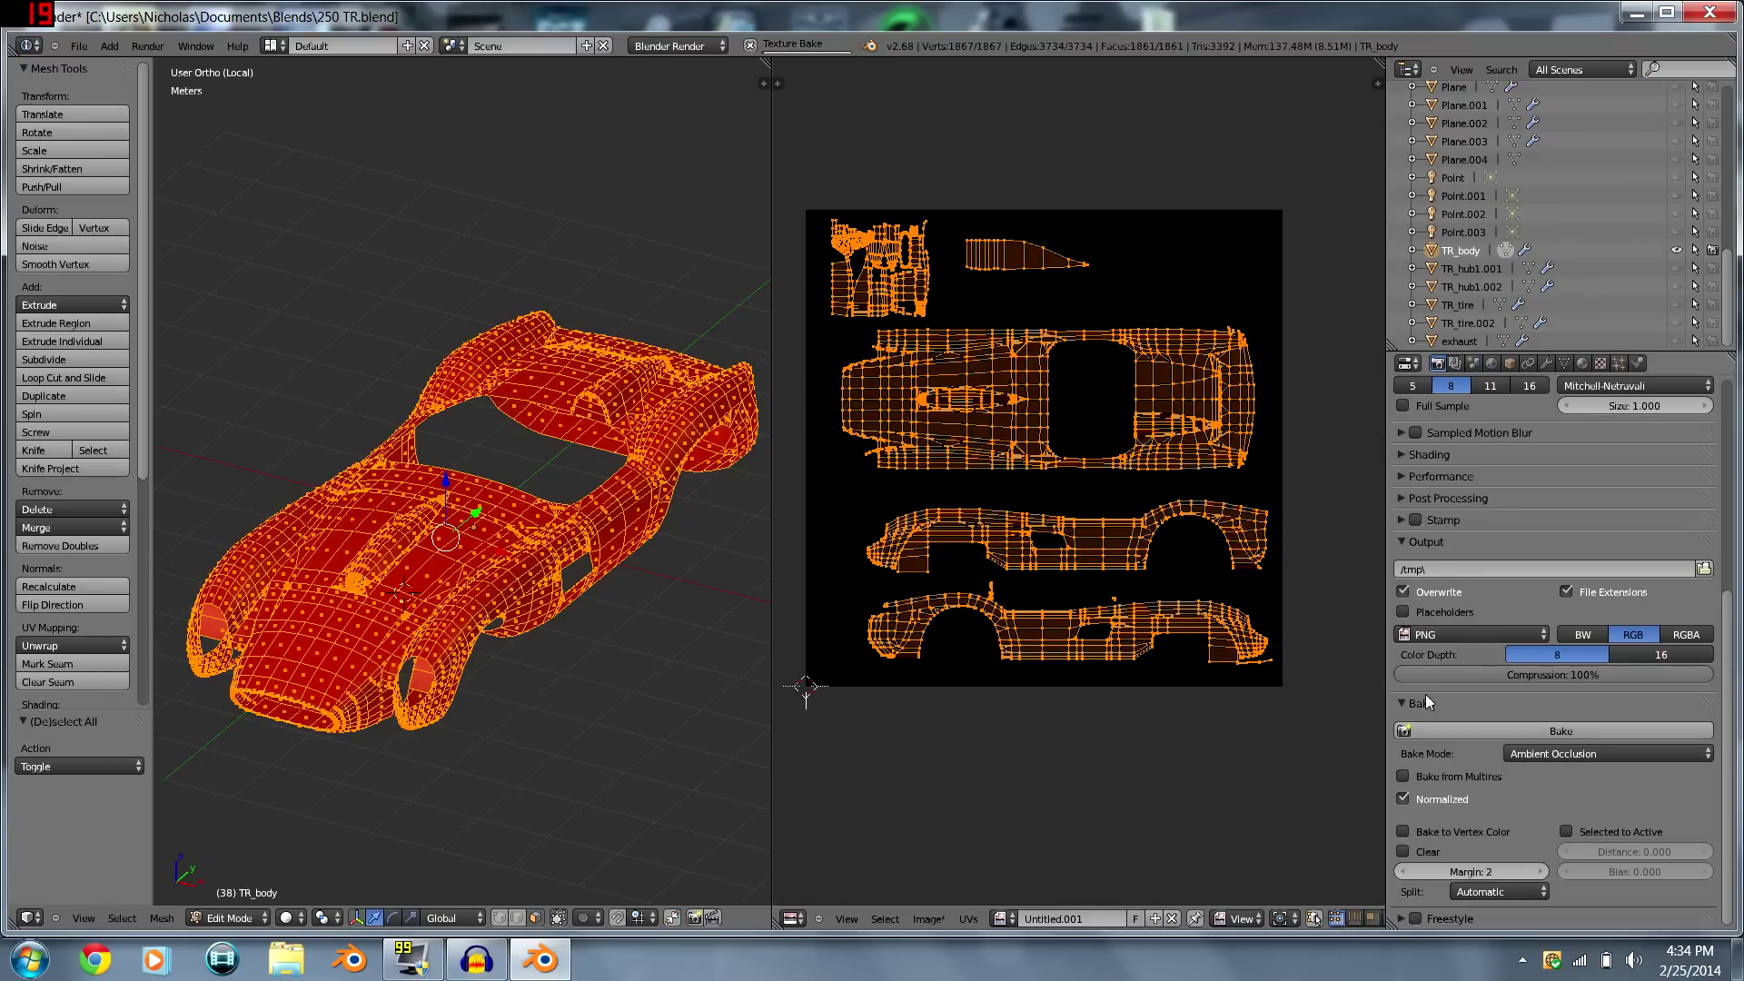
- Inspect the new bake on the maximized image, checking the shading around the hood and fenders against the UV layout
key("Tab")
scroll(990, 581, "up", 1)
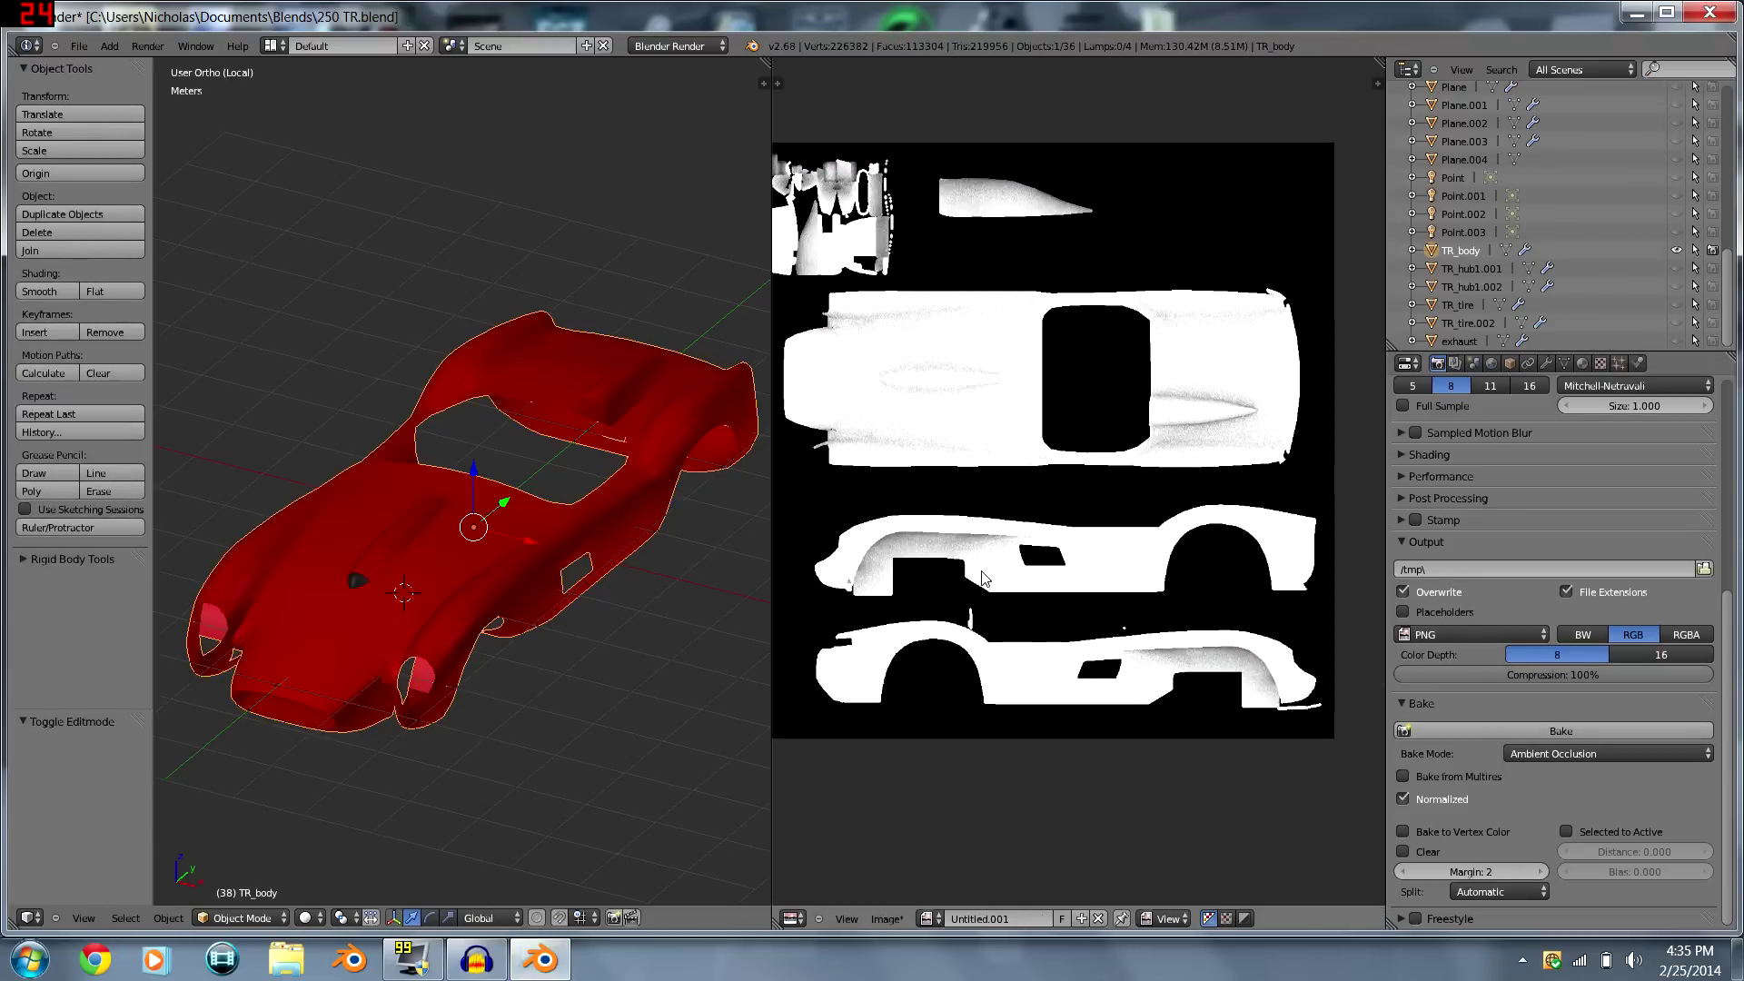
key("ctrl+Up")
scroll(1255, 559, "up", 2)
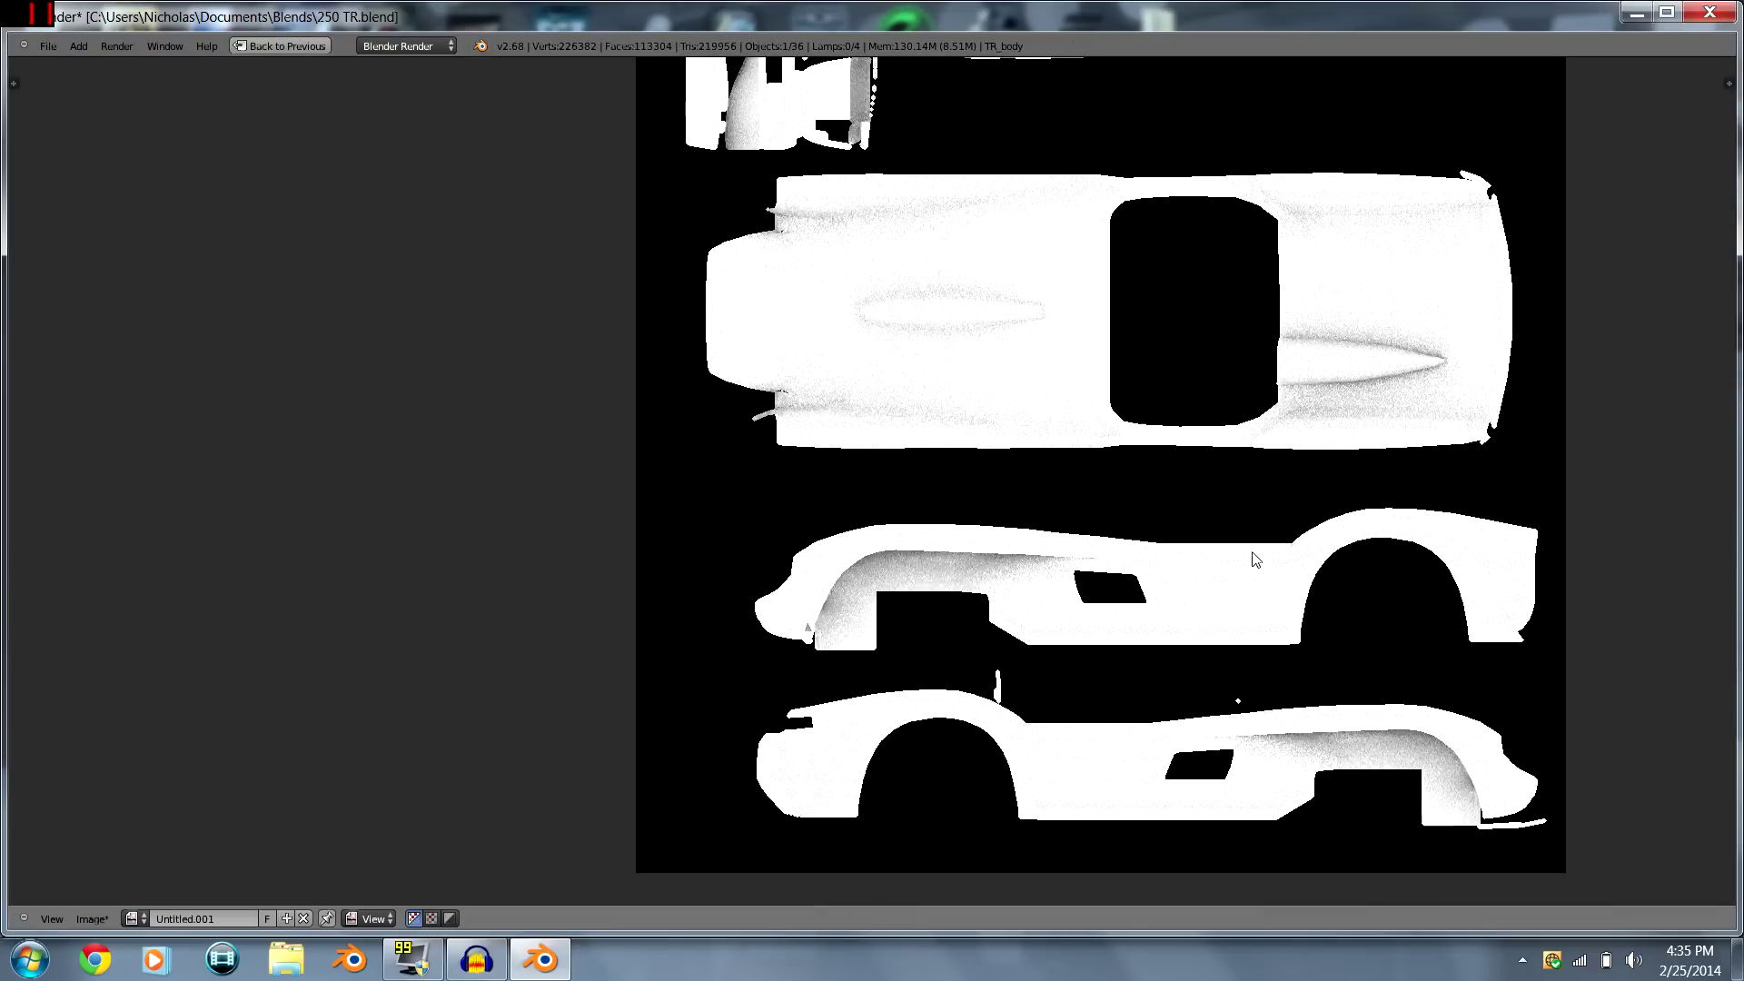
middle_click_drag(911, 399, 985, 618)
scroll(985, 619, "up", 2)
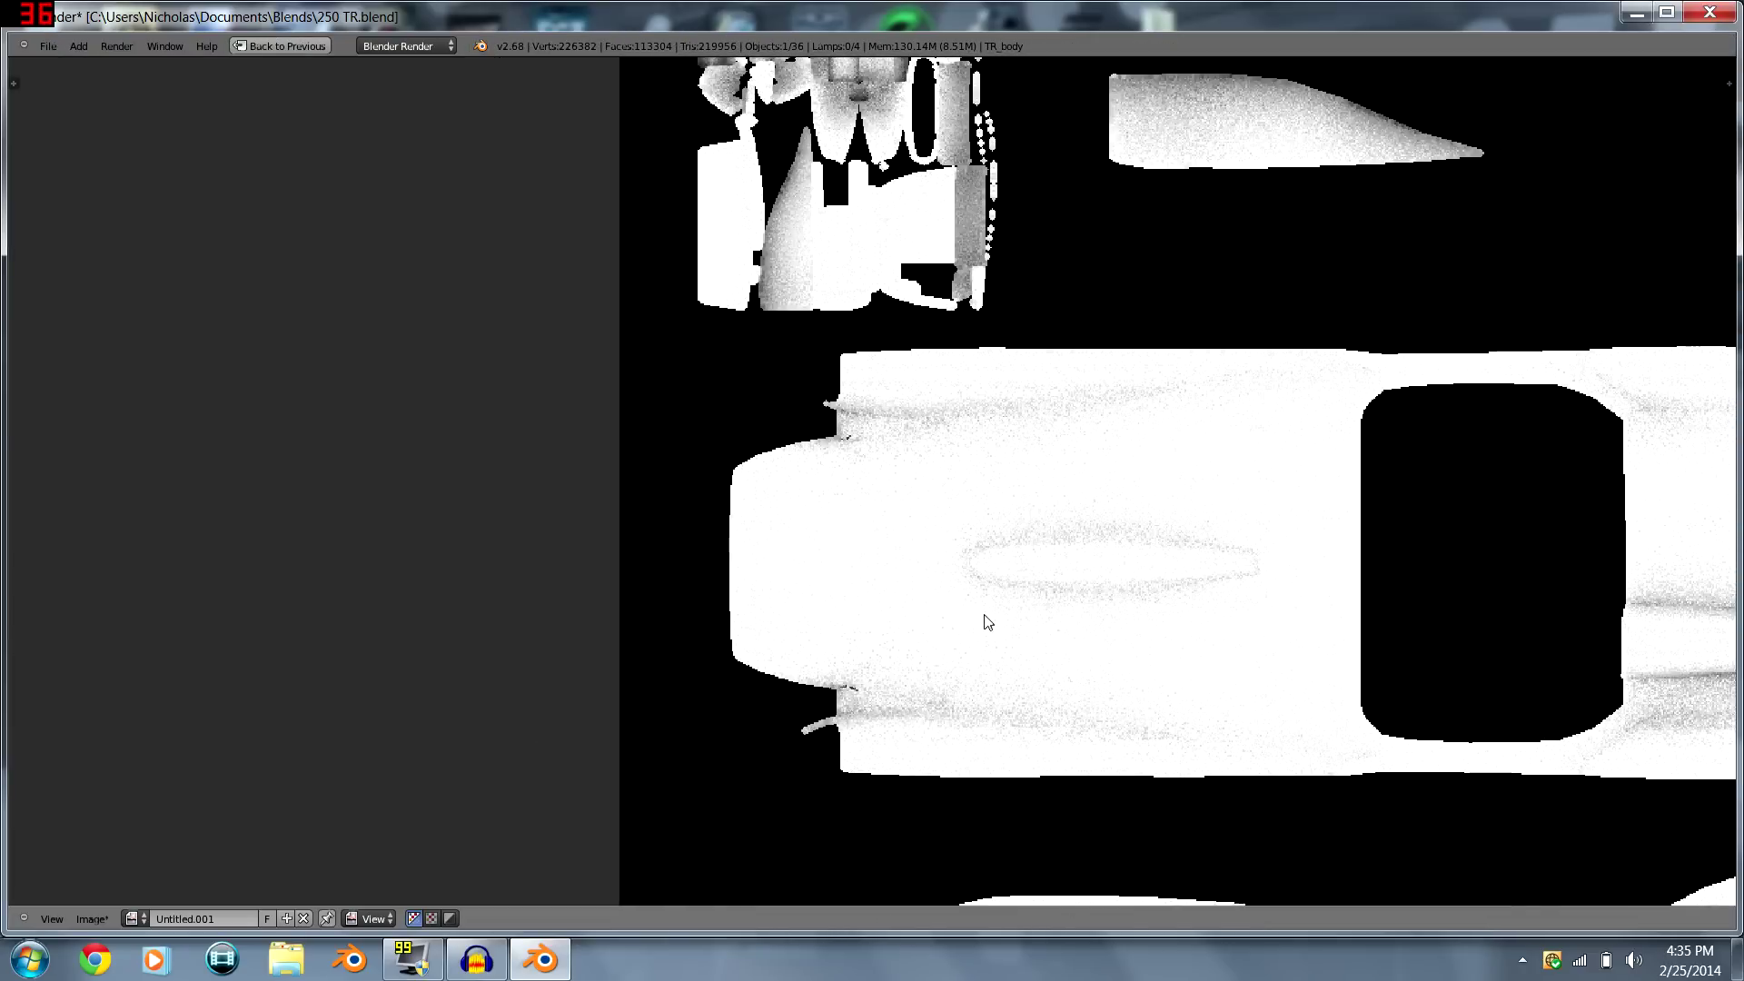
scroll(916, 495, "down", 1)
middle_click_drag(909, 549, 769, 622)
scroll(806, 479, "up", 2)
scroll(818, 483, "down", 2)
middle_click_drag(895, 551, 929, 433)
key("Tab")
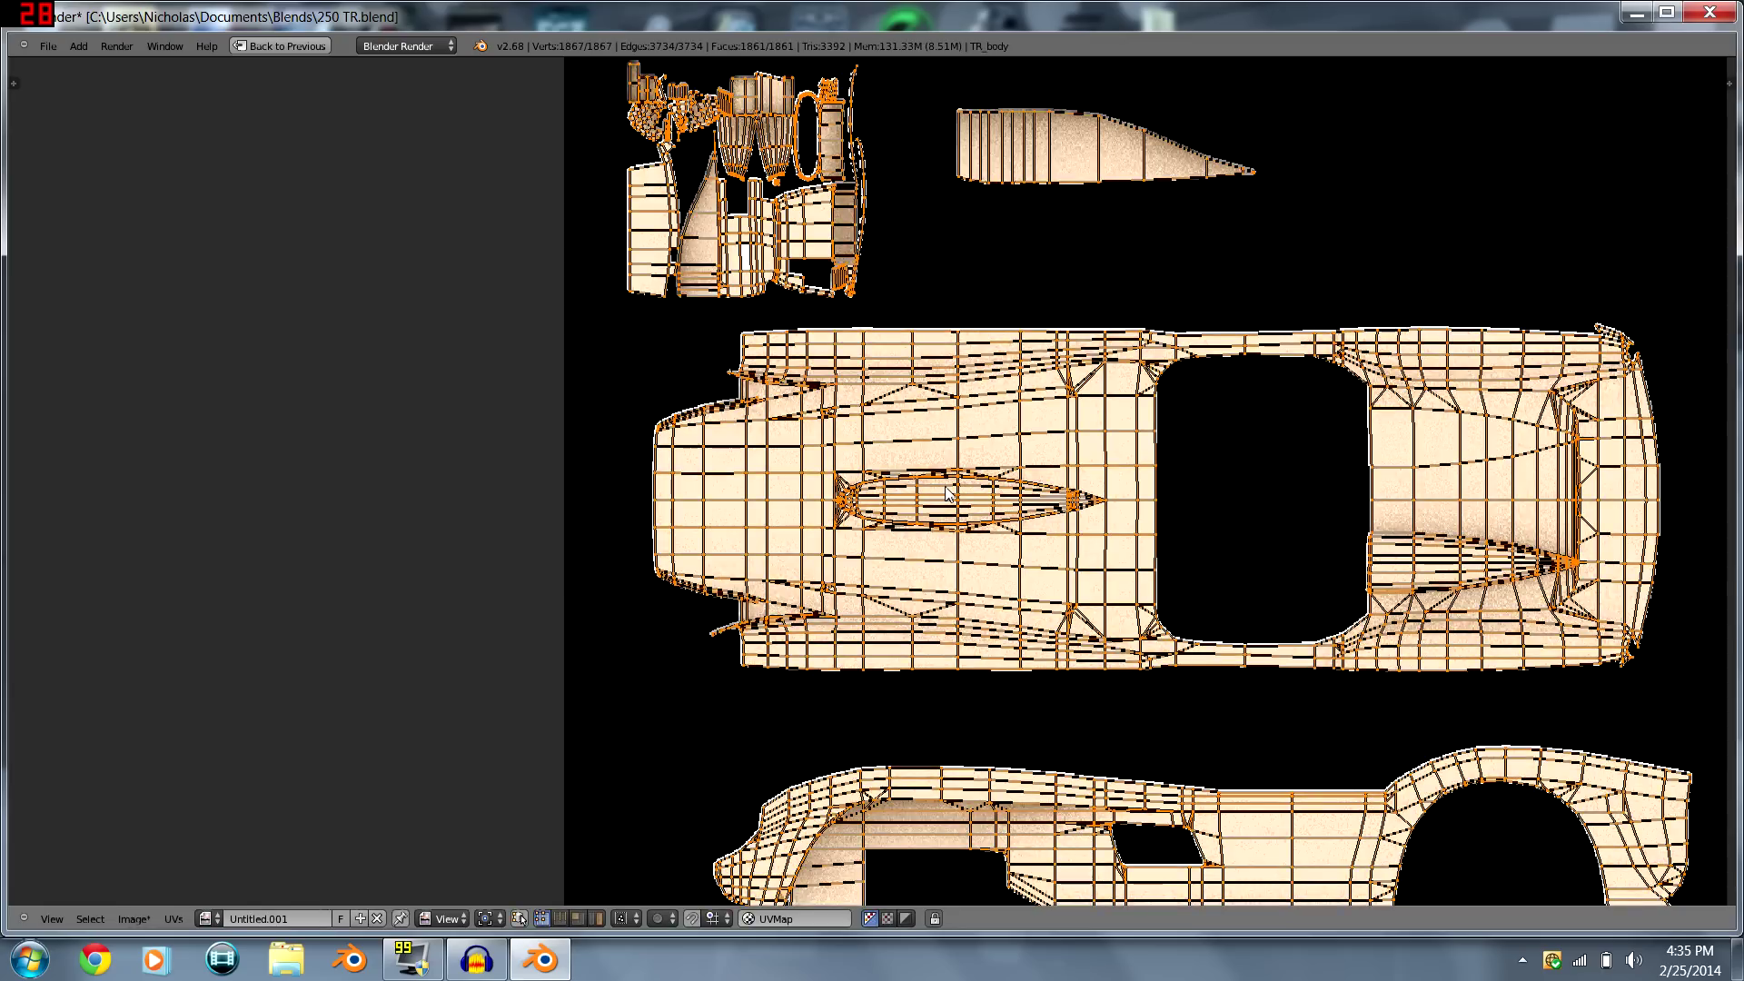
key("a")
scroll(828, 500, "up", 3)
scroll(772, 495, "down", 4)
scroll(727, 490, "up", 4)
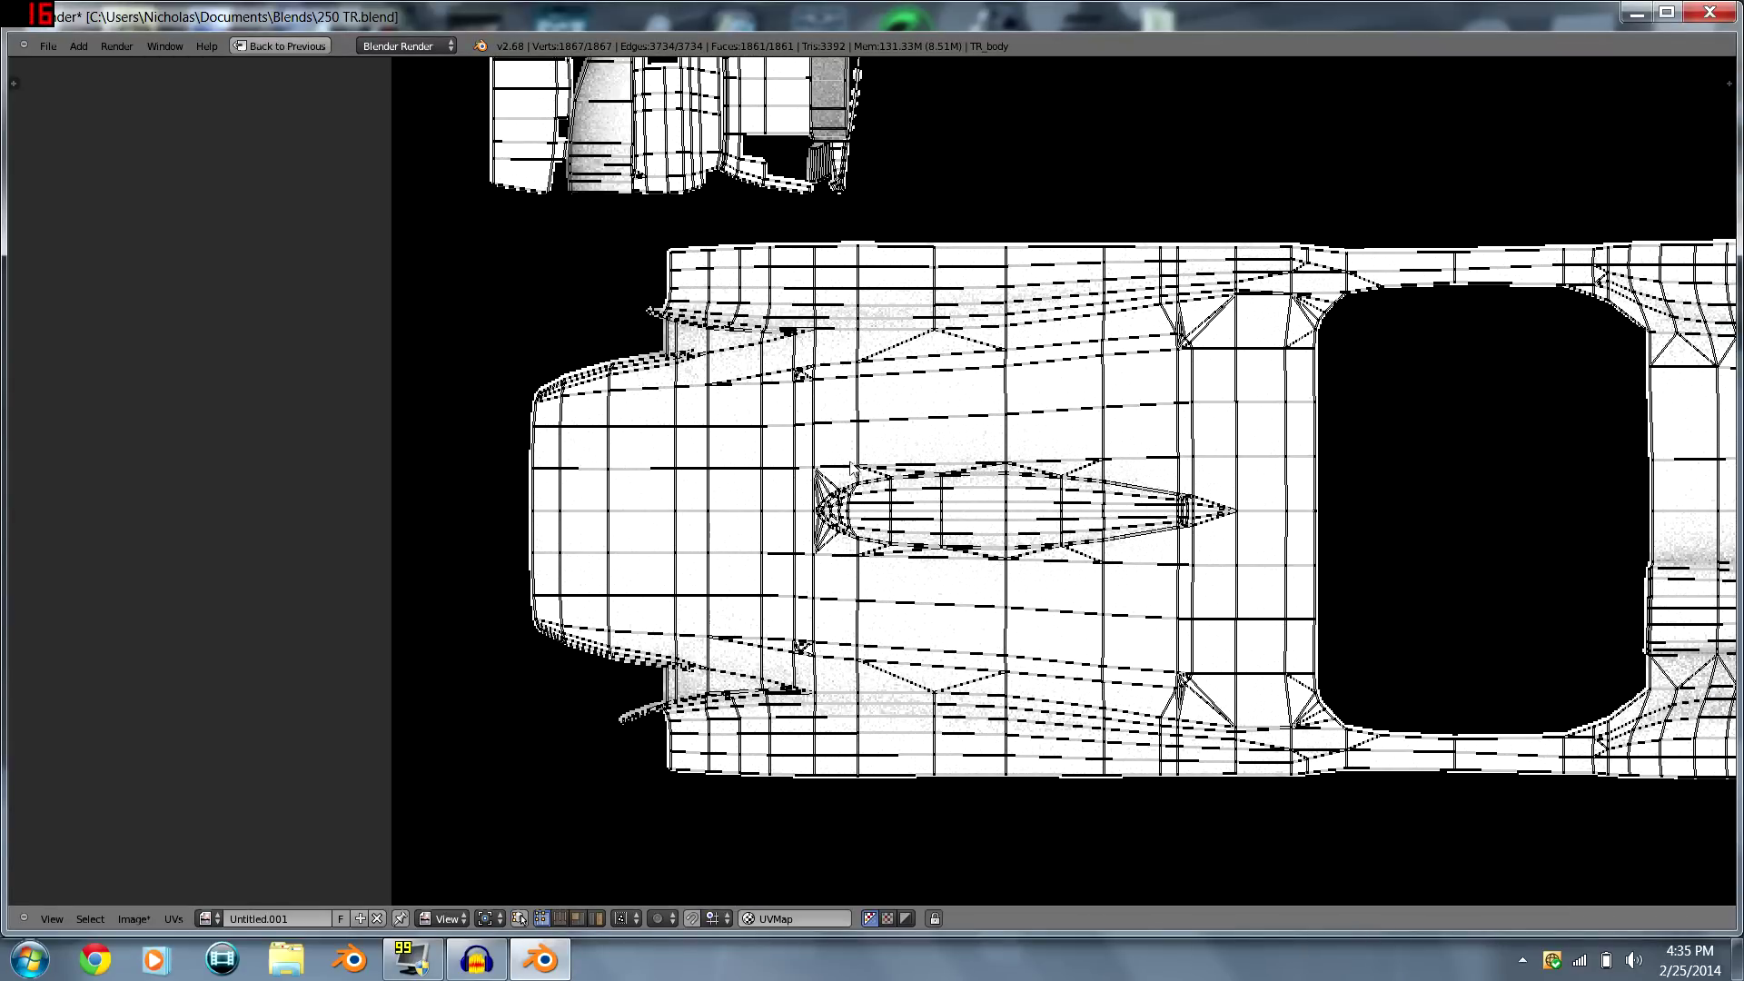
- Restore the split layout and recalculate the normals of the whole body mesh
key("ctrl+Up")
scroll(391, 455, "down", 1)
scroll(436, 481, "up", 3)
scroll(496, 497, "down", 2)
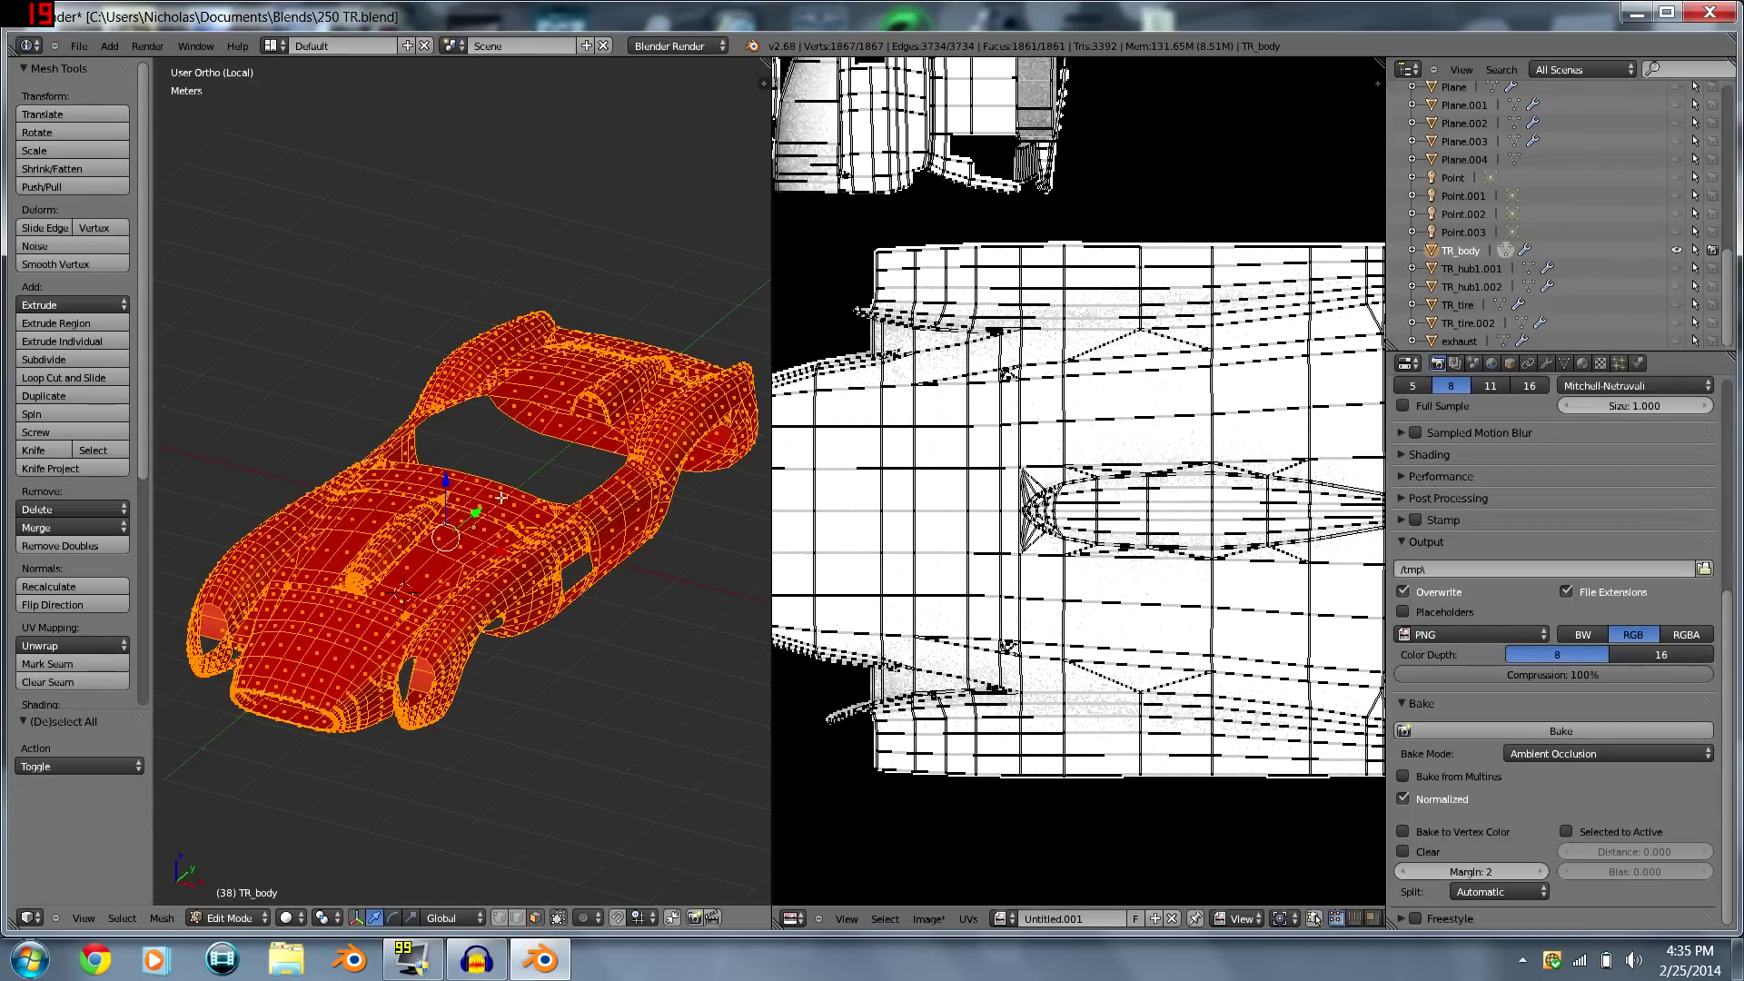
left_click(79, 582)
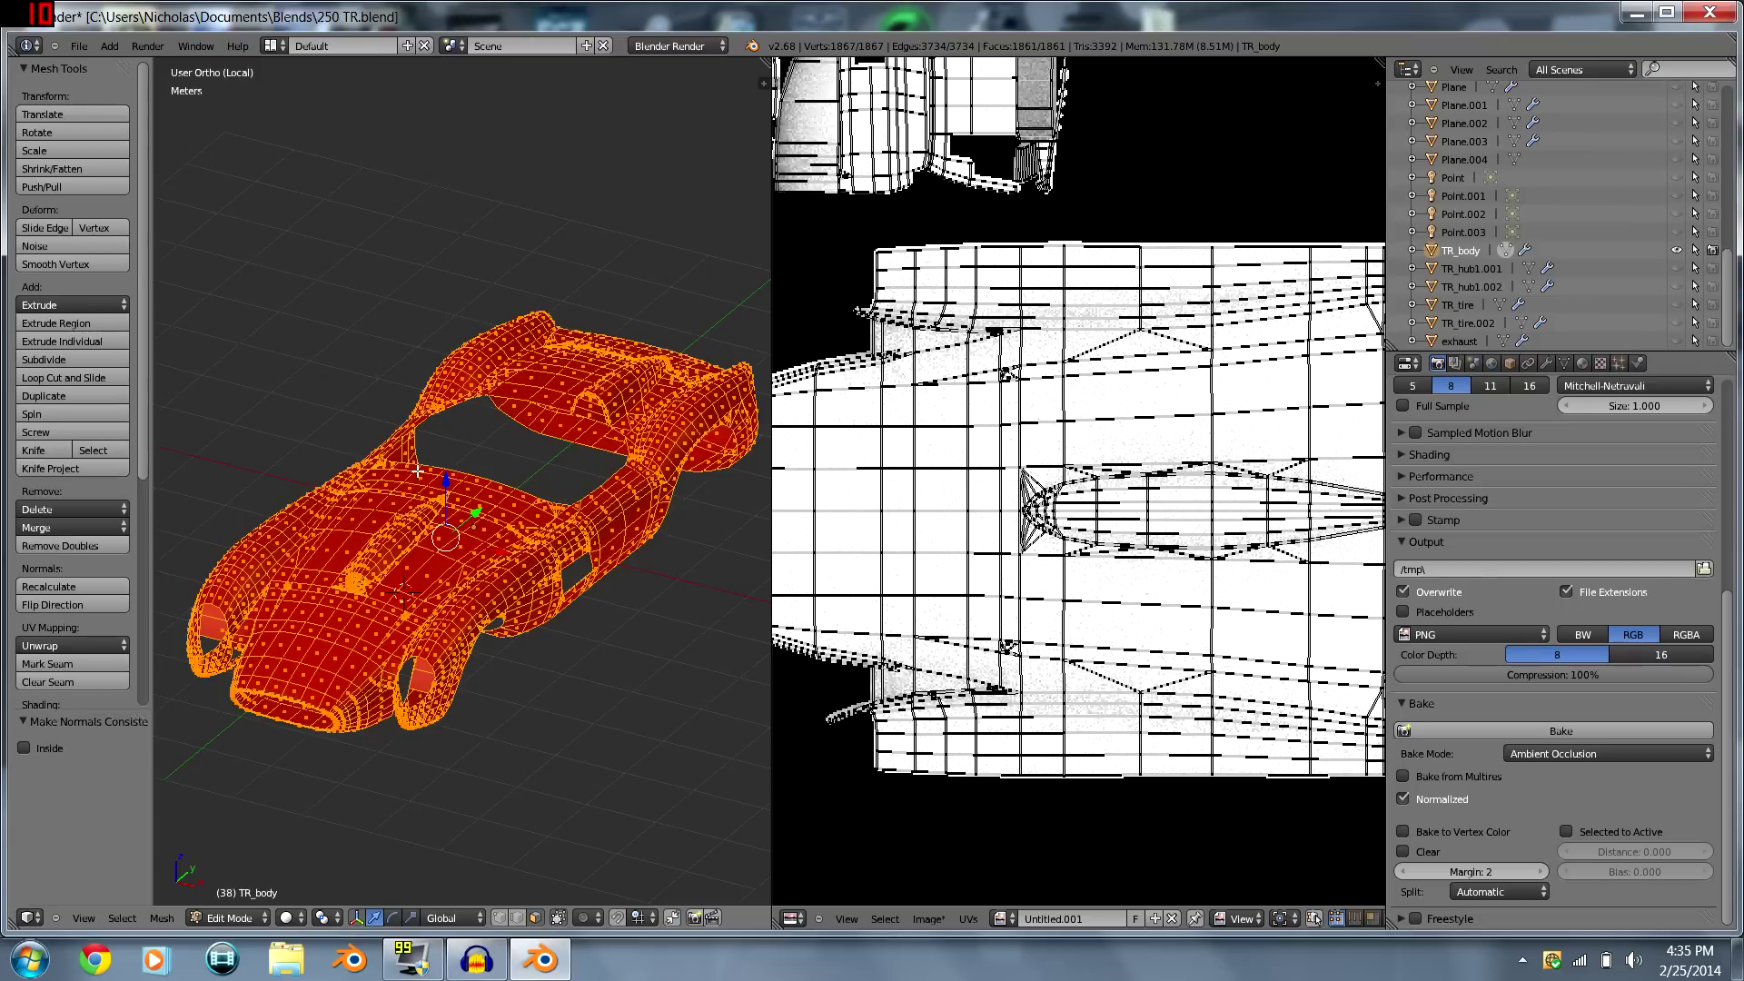
- Review the whole UV layout over the baked image, with the islands selected and deselected
scroll(454, 508, "down", 4)
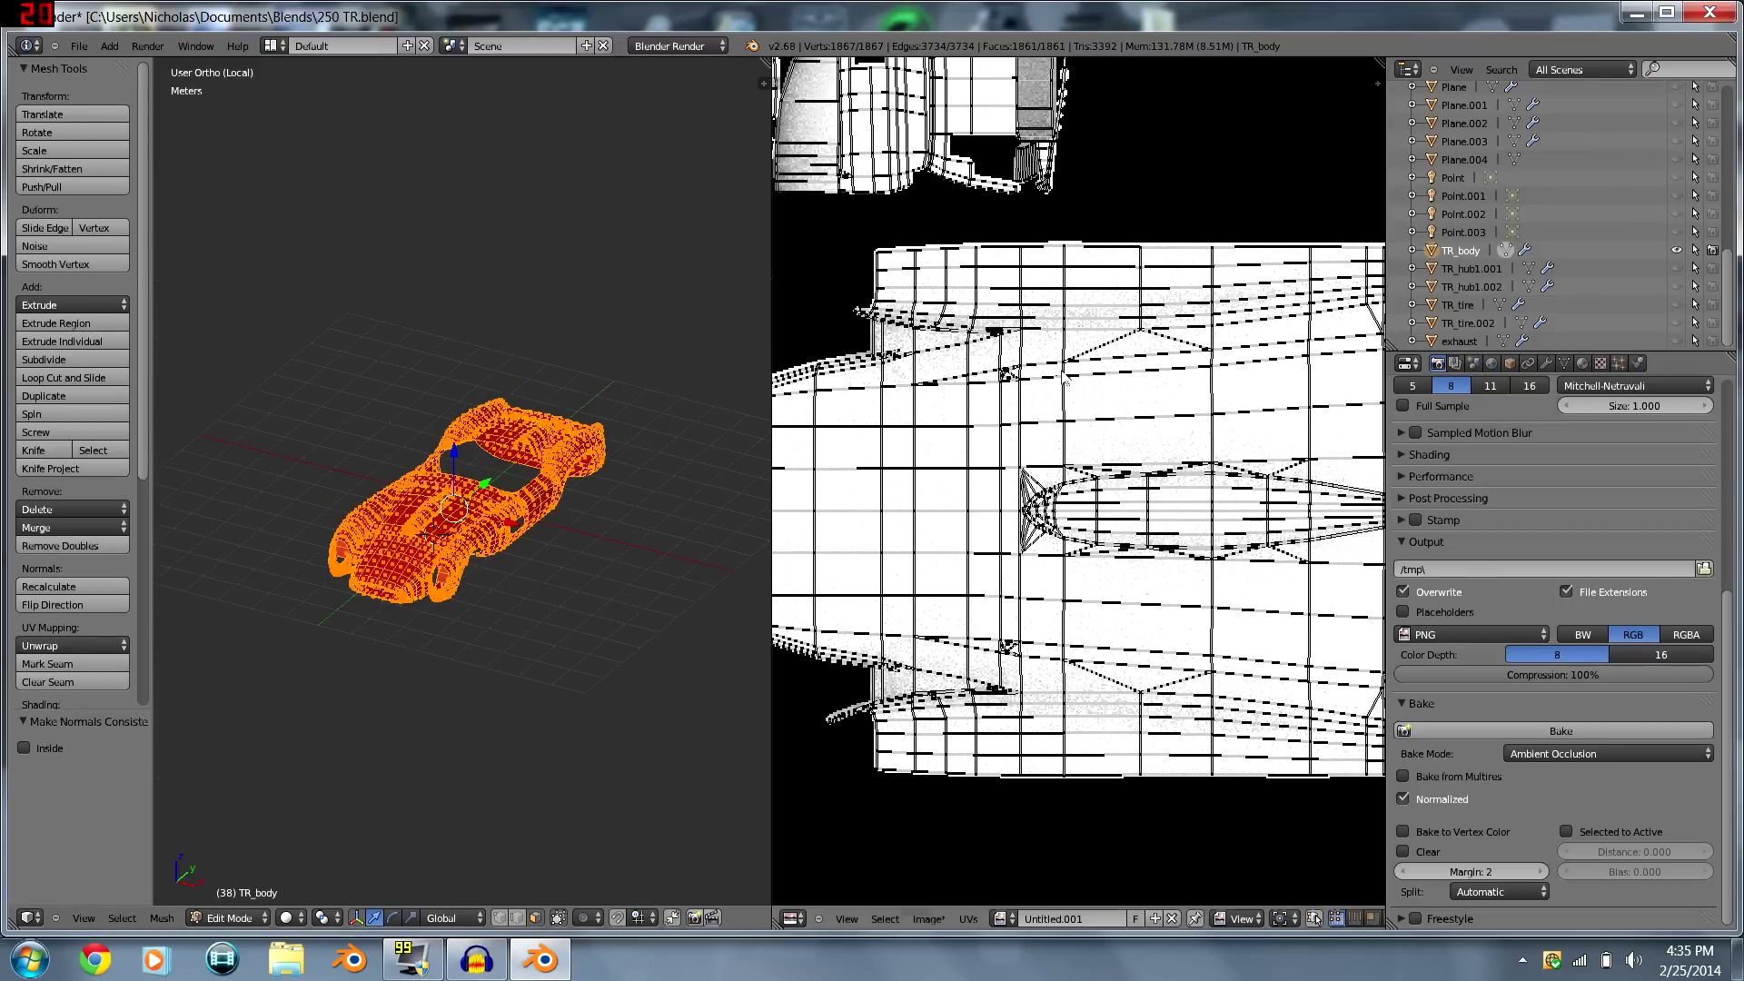
scroll(1068, 380, "down", 5)
middle_click_drag(1025, 475, 845, 463)
key("a")
key("a")
key("a")
key("a")
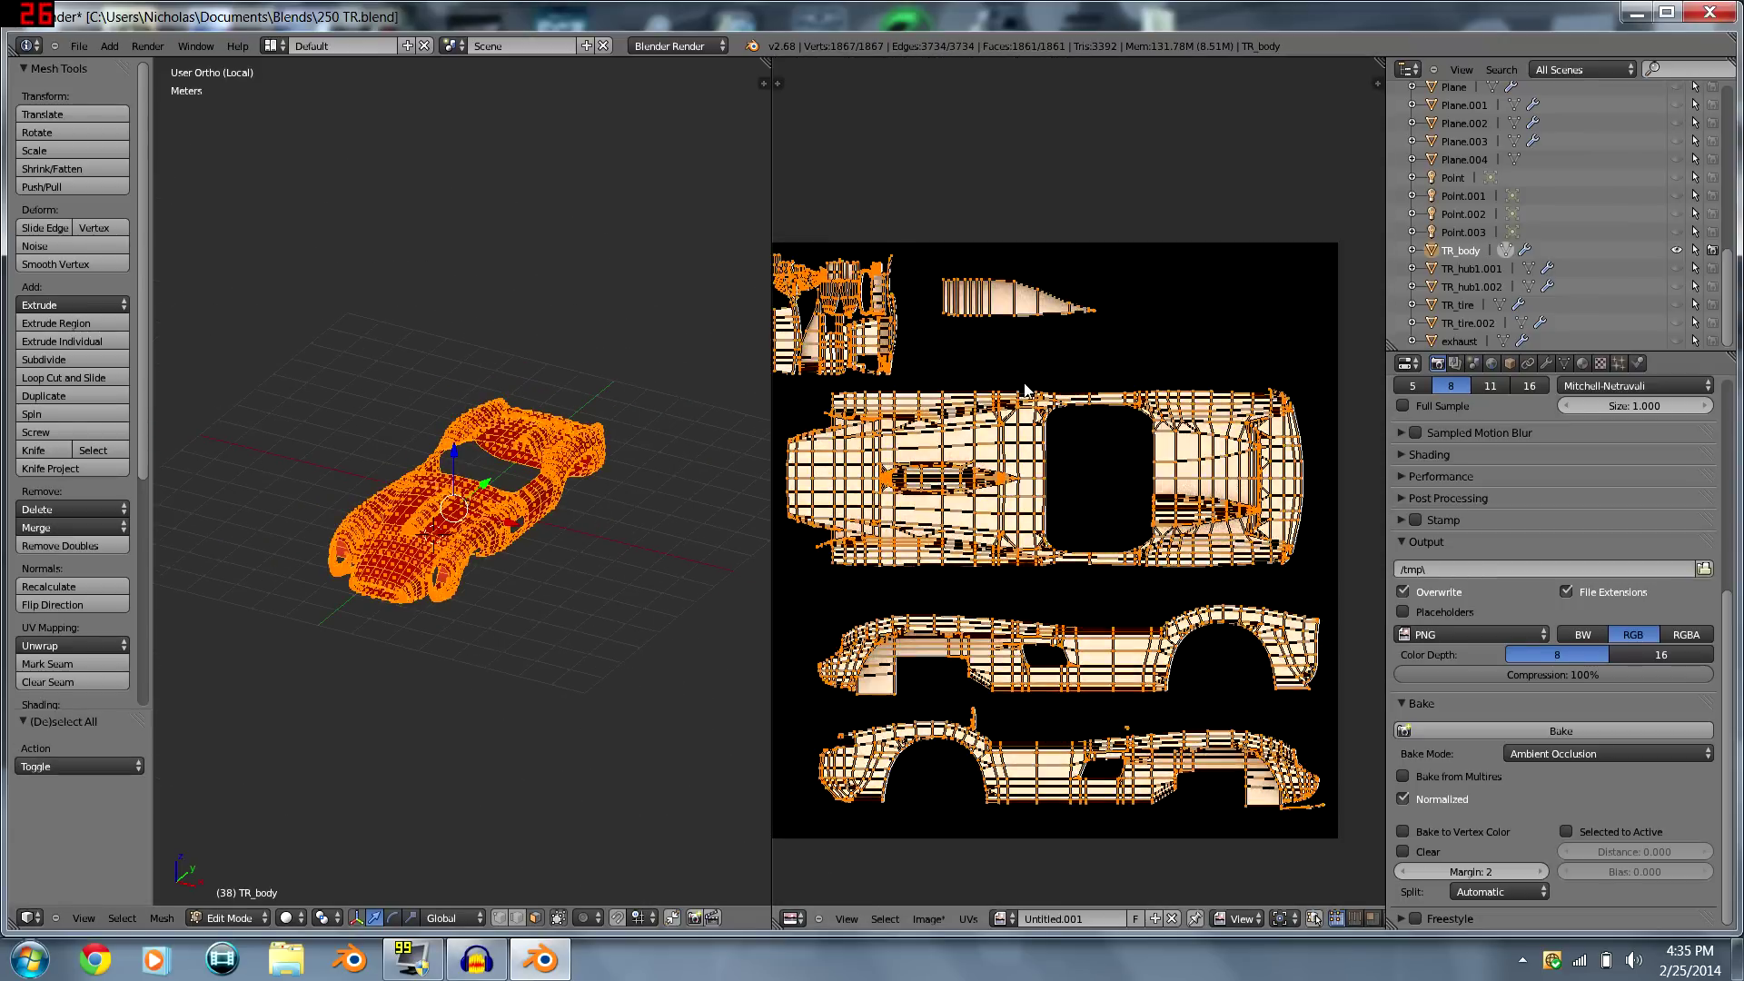
key("Tab")
key("Tab")
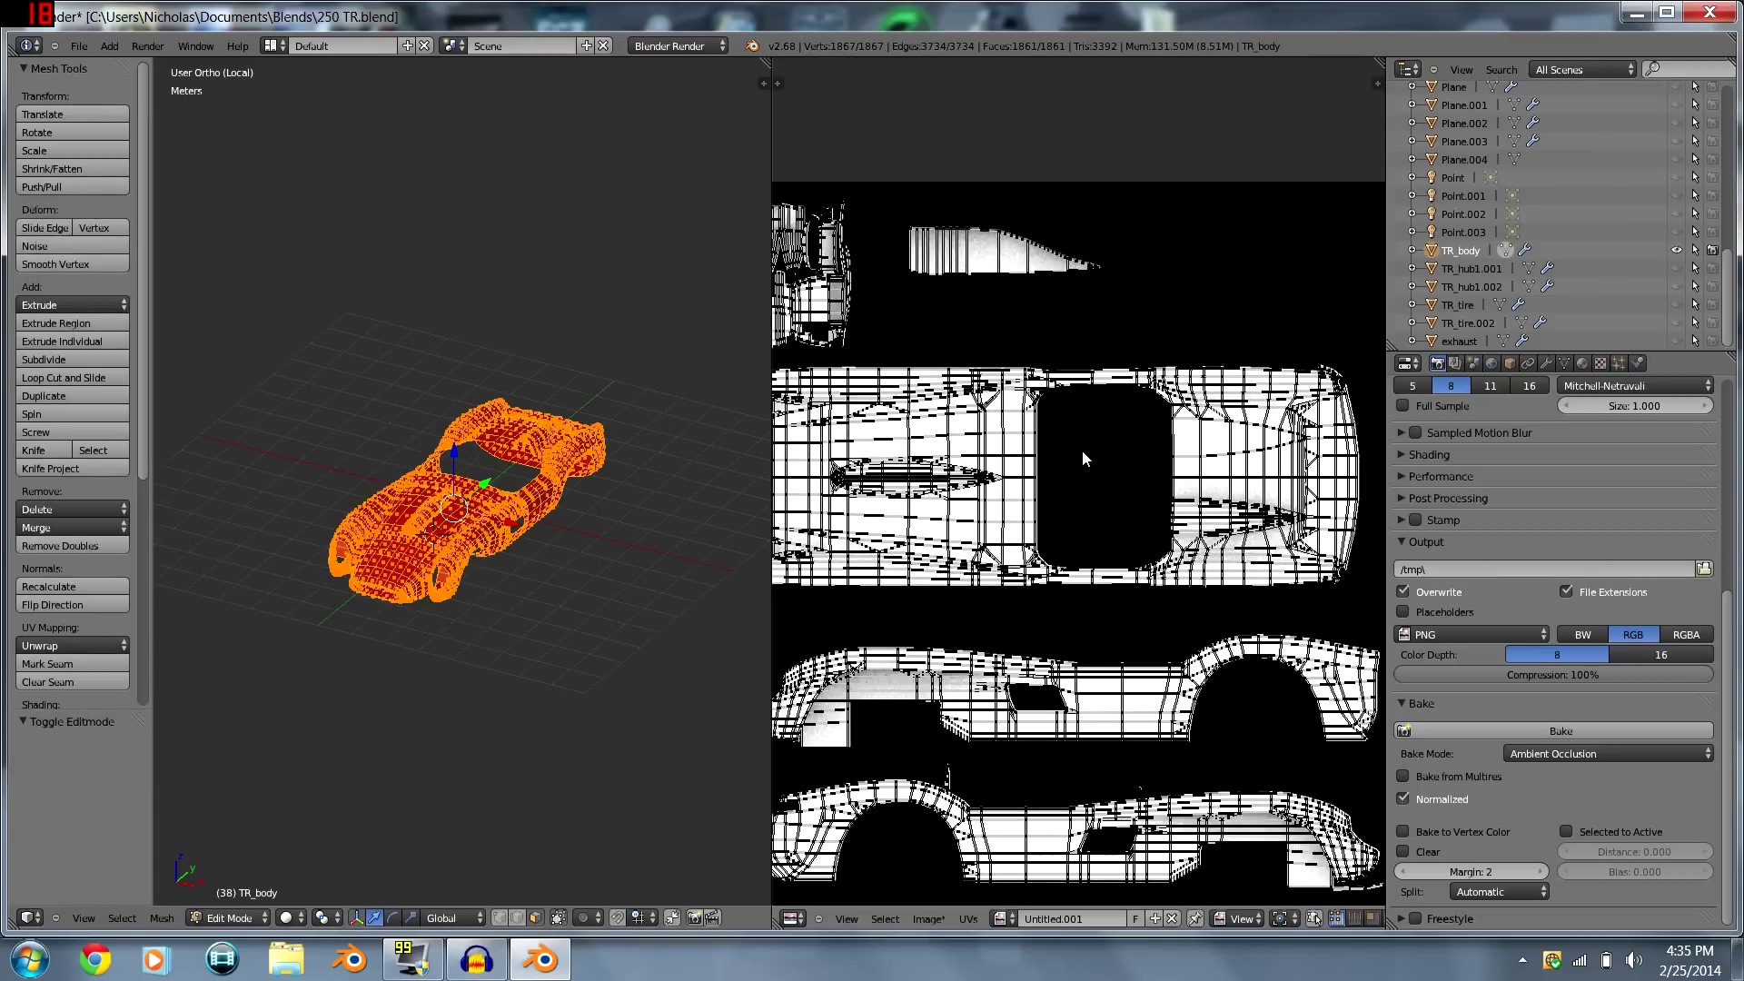
key("ctrl+Up")
scroll(959, 441, "down", 1)
scroll(959, 441, "up", 2)
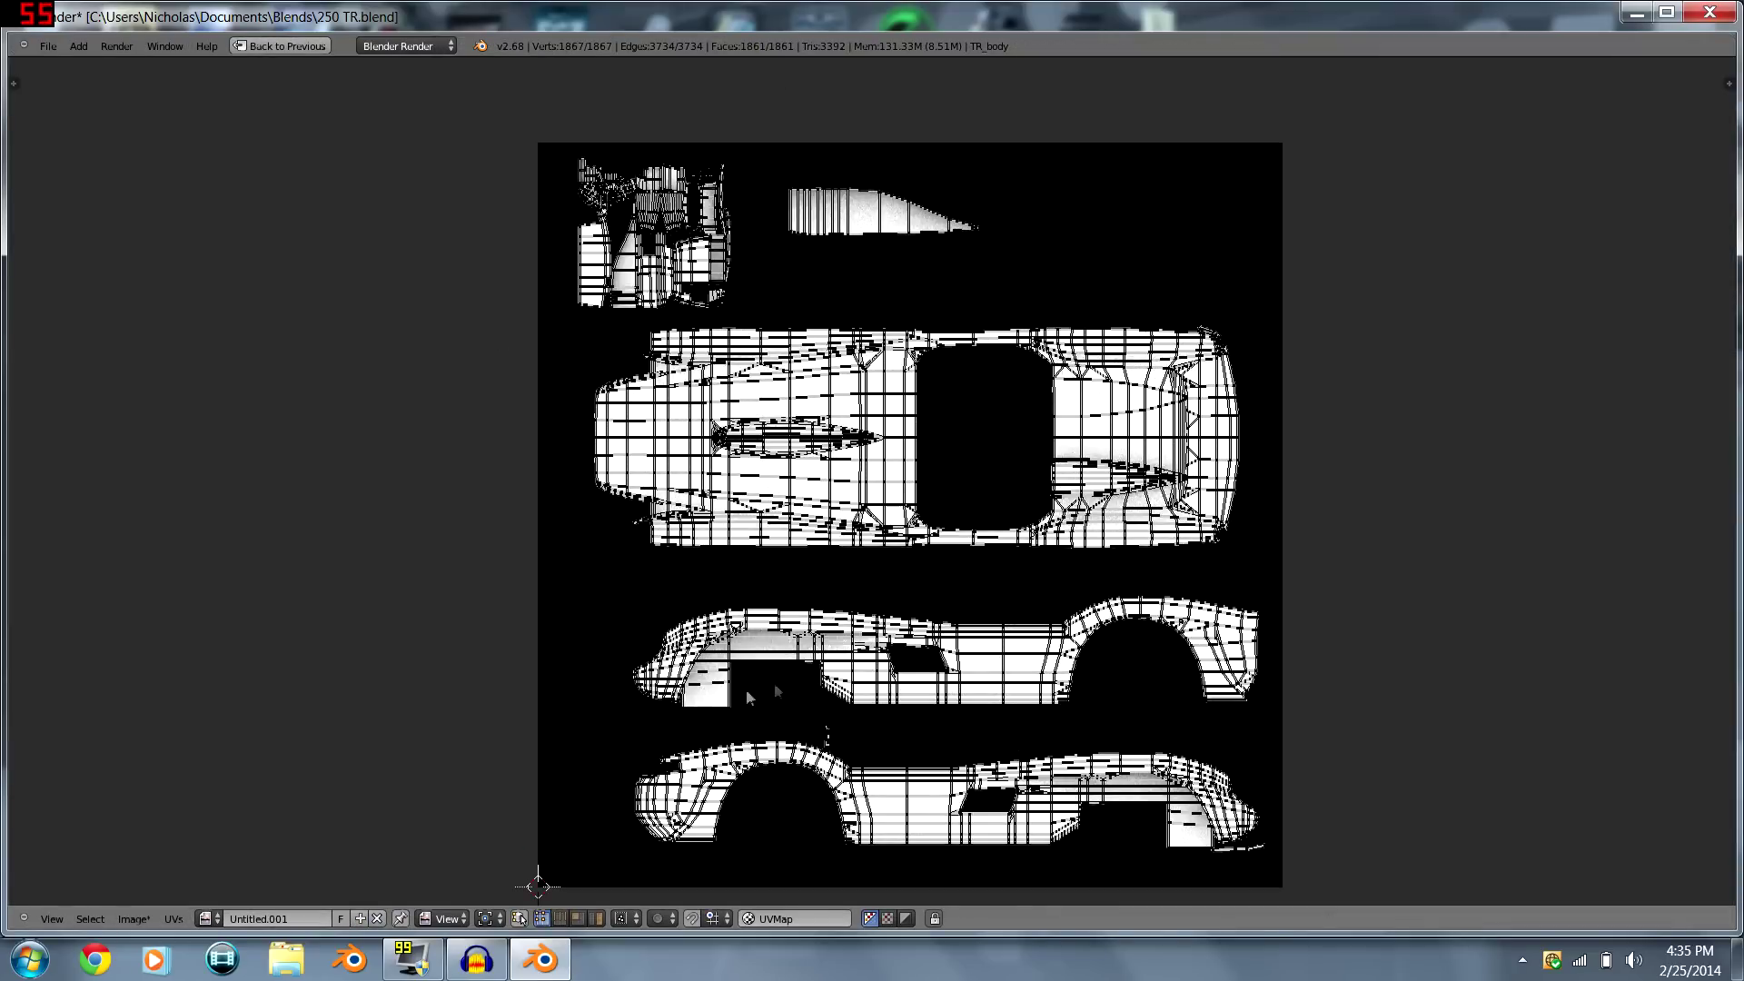
left_click_drag(1278, 871, 1286, 868)
key("g")
right_click(1279, 827)
- Select all the UVs, restore the split layout, and reload the image to clear the previous bake
key("a")
key("a")
key("ctrl+Up")
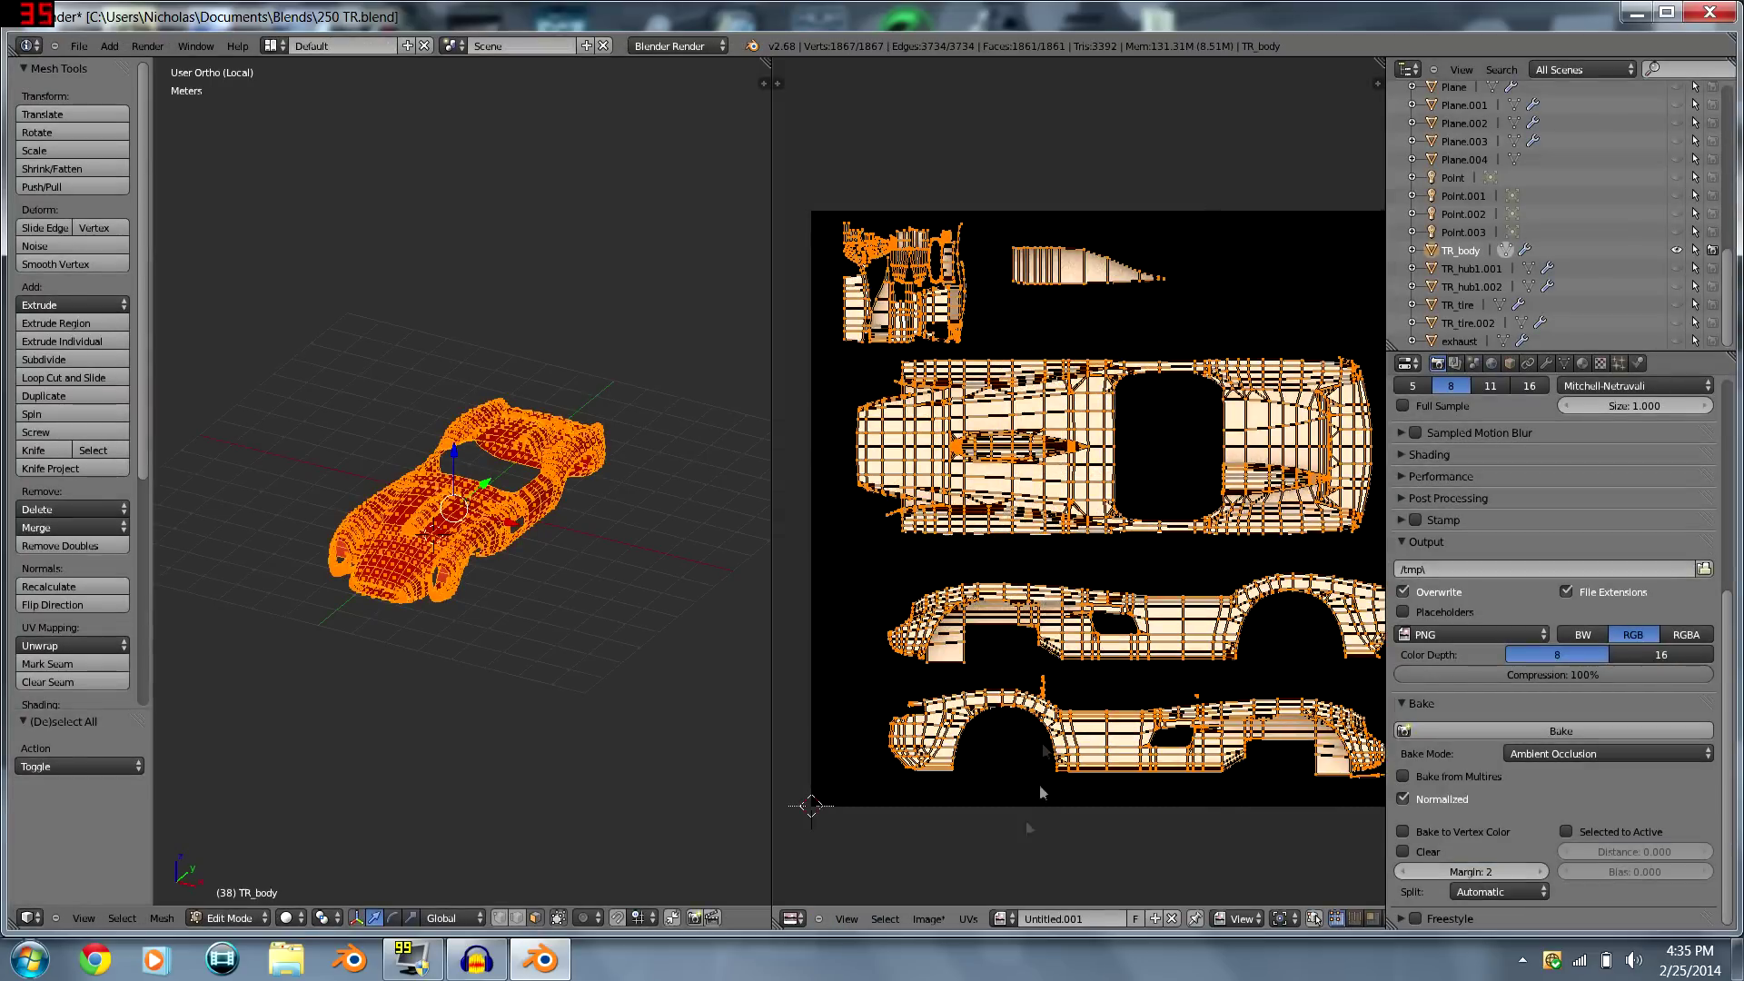
left_click(929, 919)
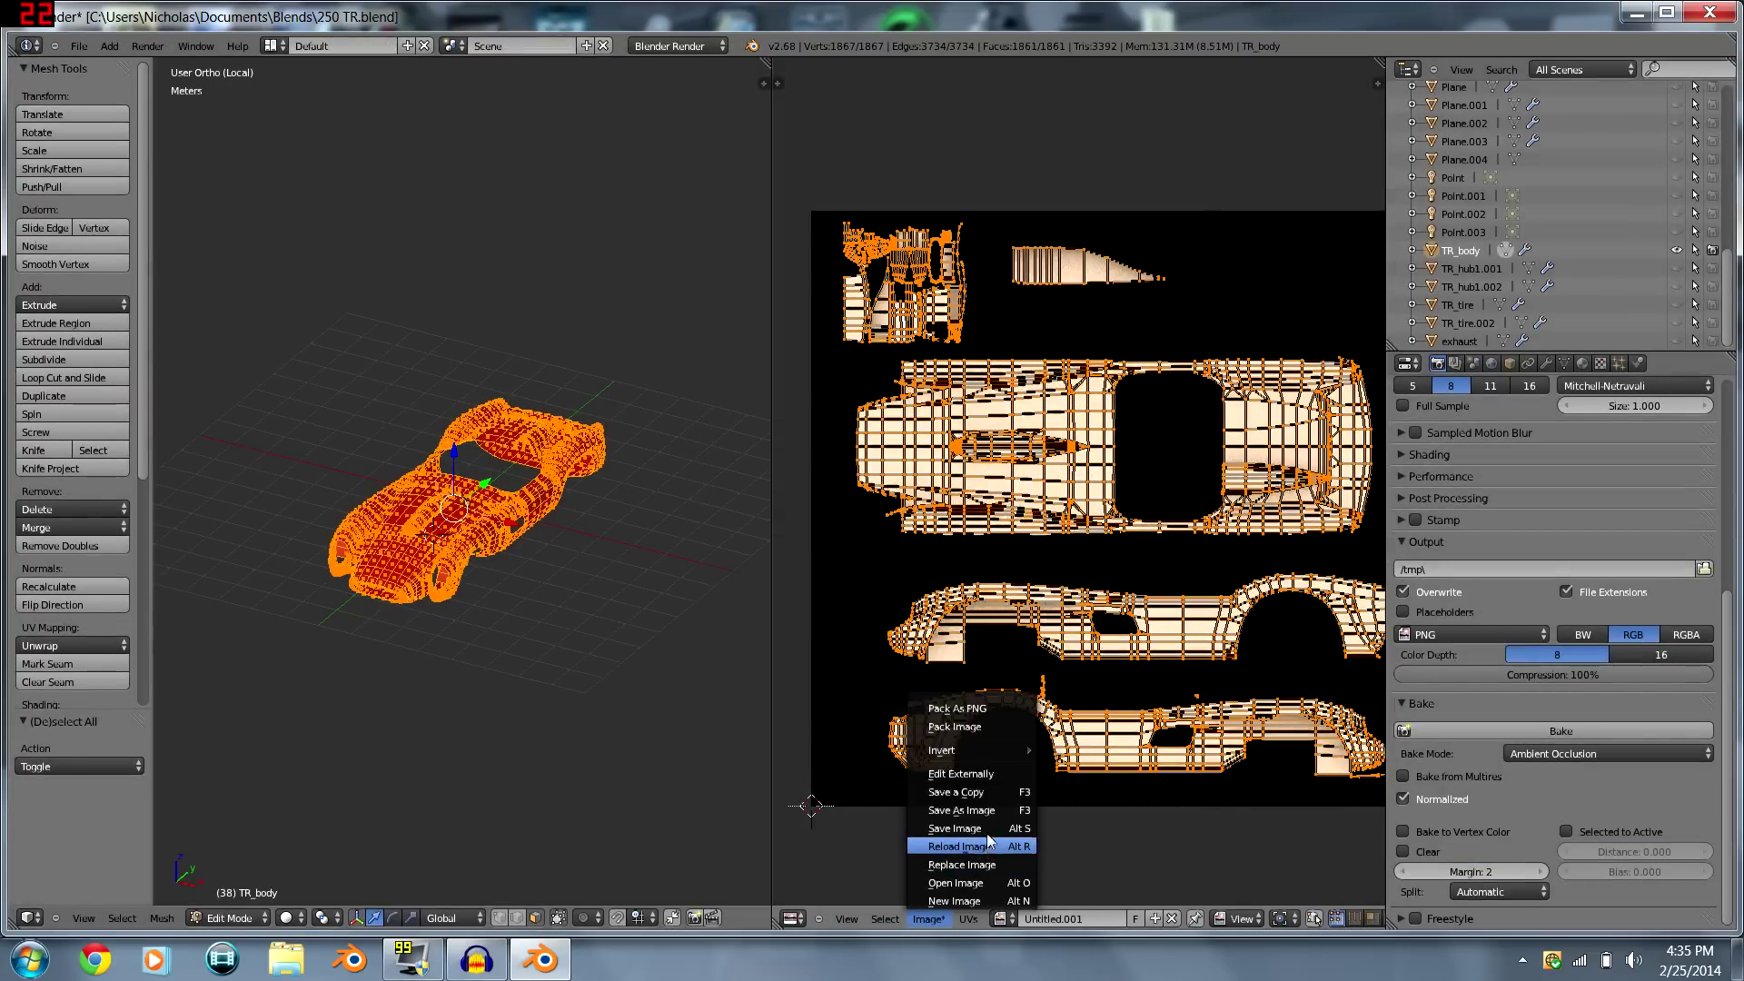
left_click(988, 843)
- Set the world's gather samples to 32 and bake the ambient occlusion again
left_click(1491, 363)
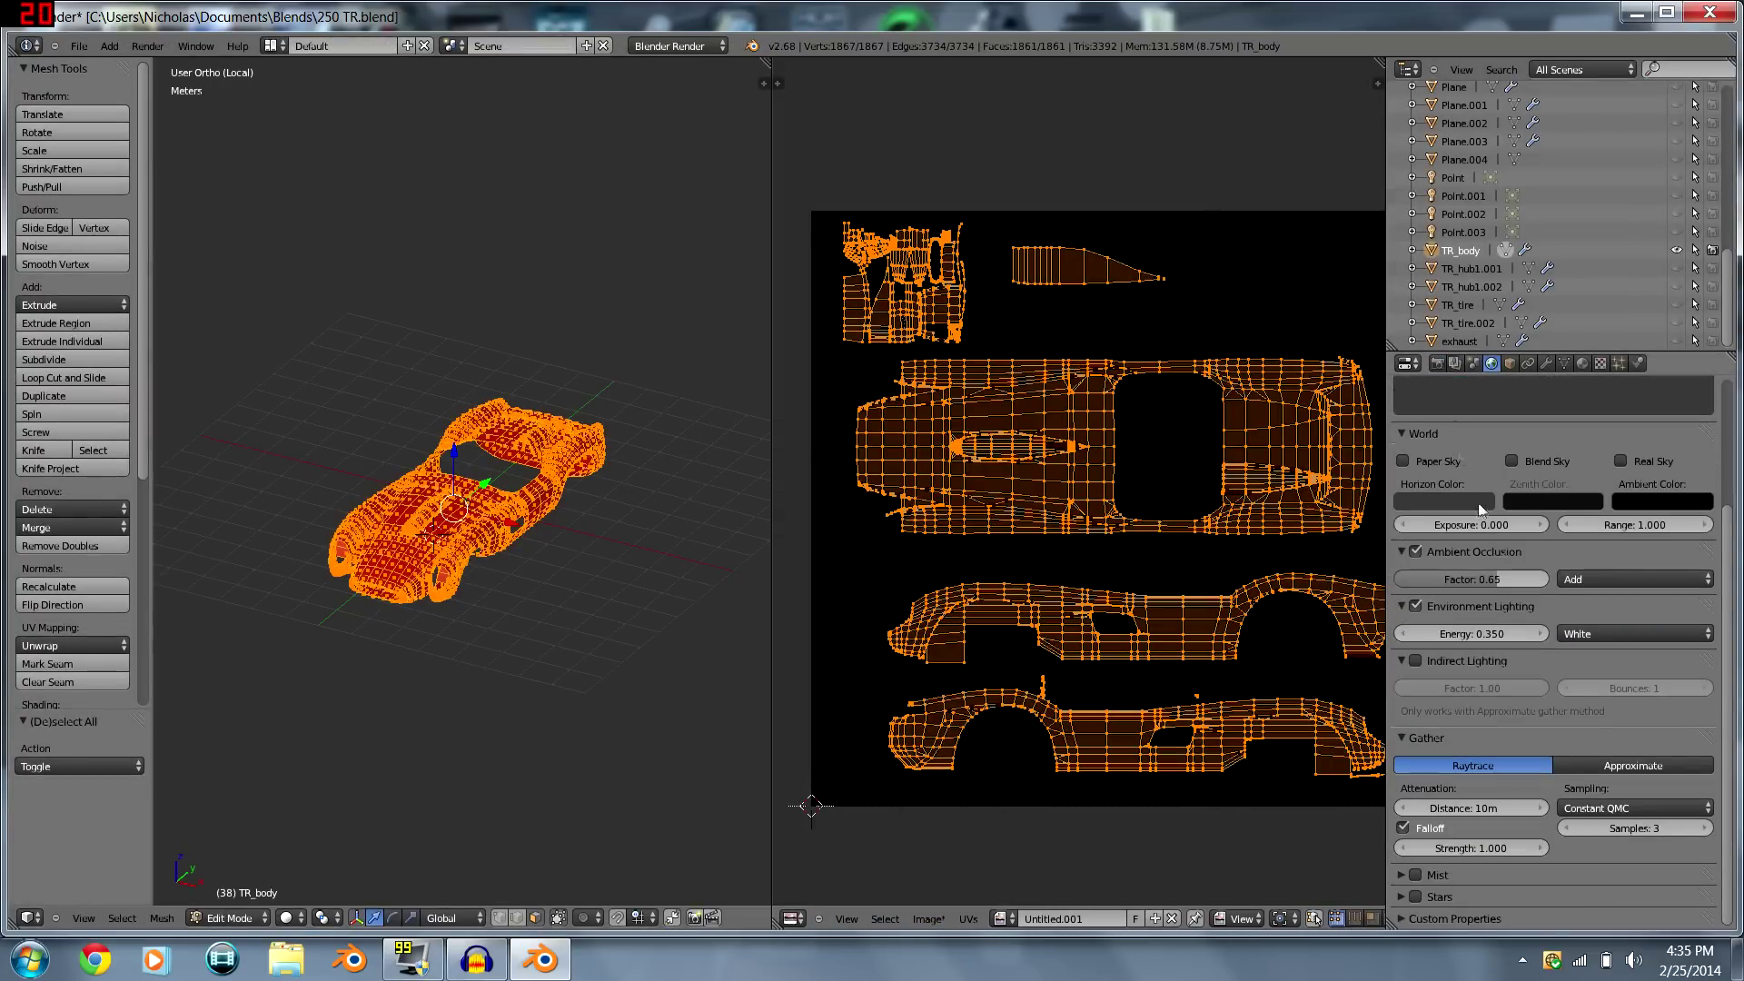
left_click(1641, 829)
left_click(1437, 363)
left_click(1561, 731)
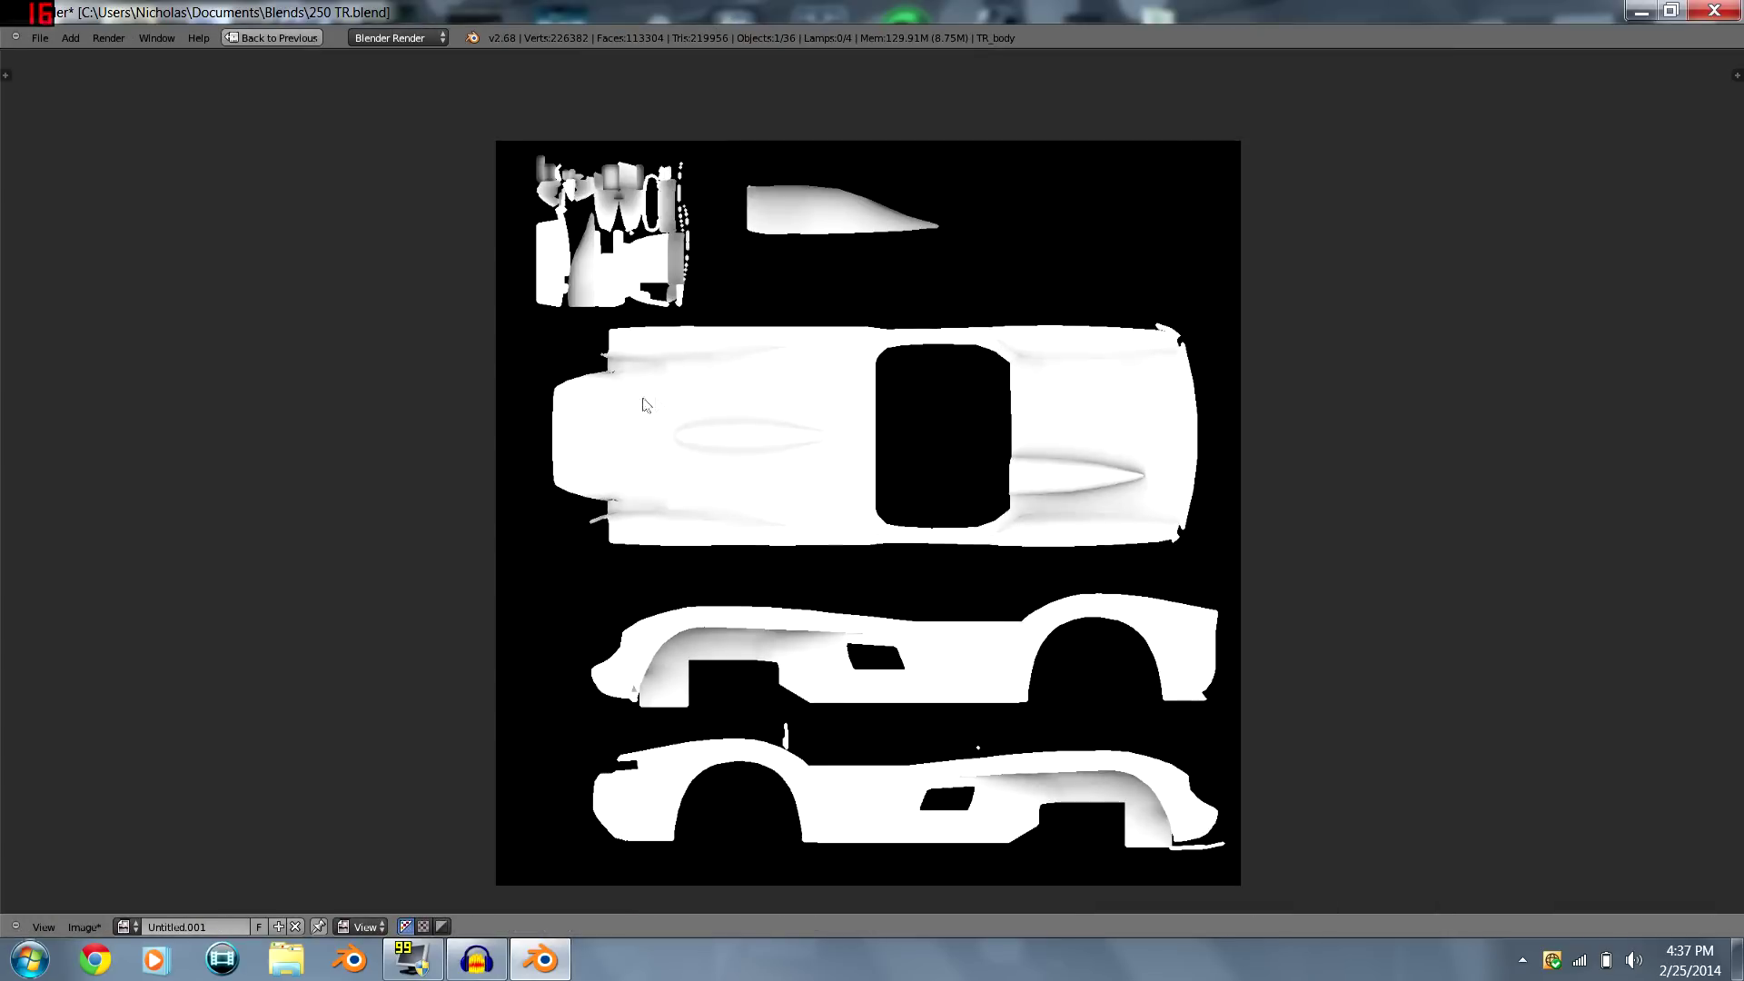
- Inspect the smoothness of the new bake across the hood and body islands, and restore the split layout
scroll(712, 448, "up", 5)
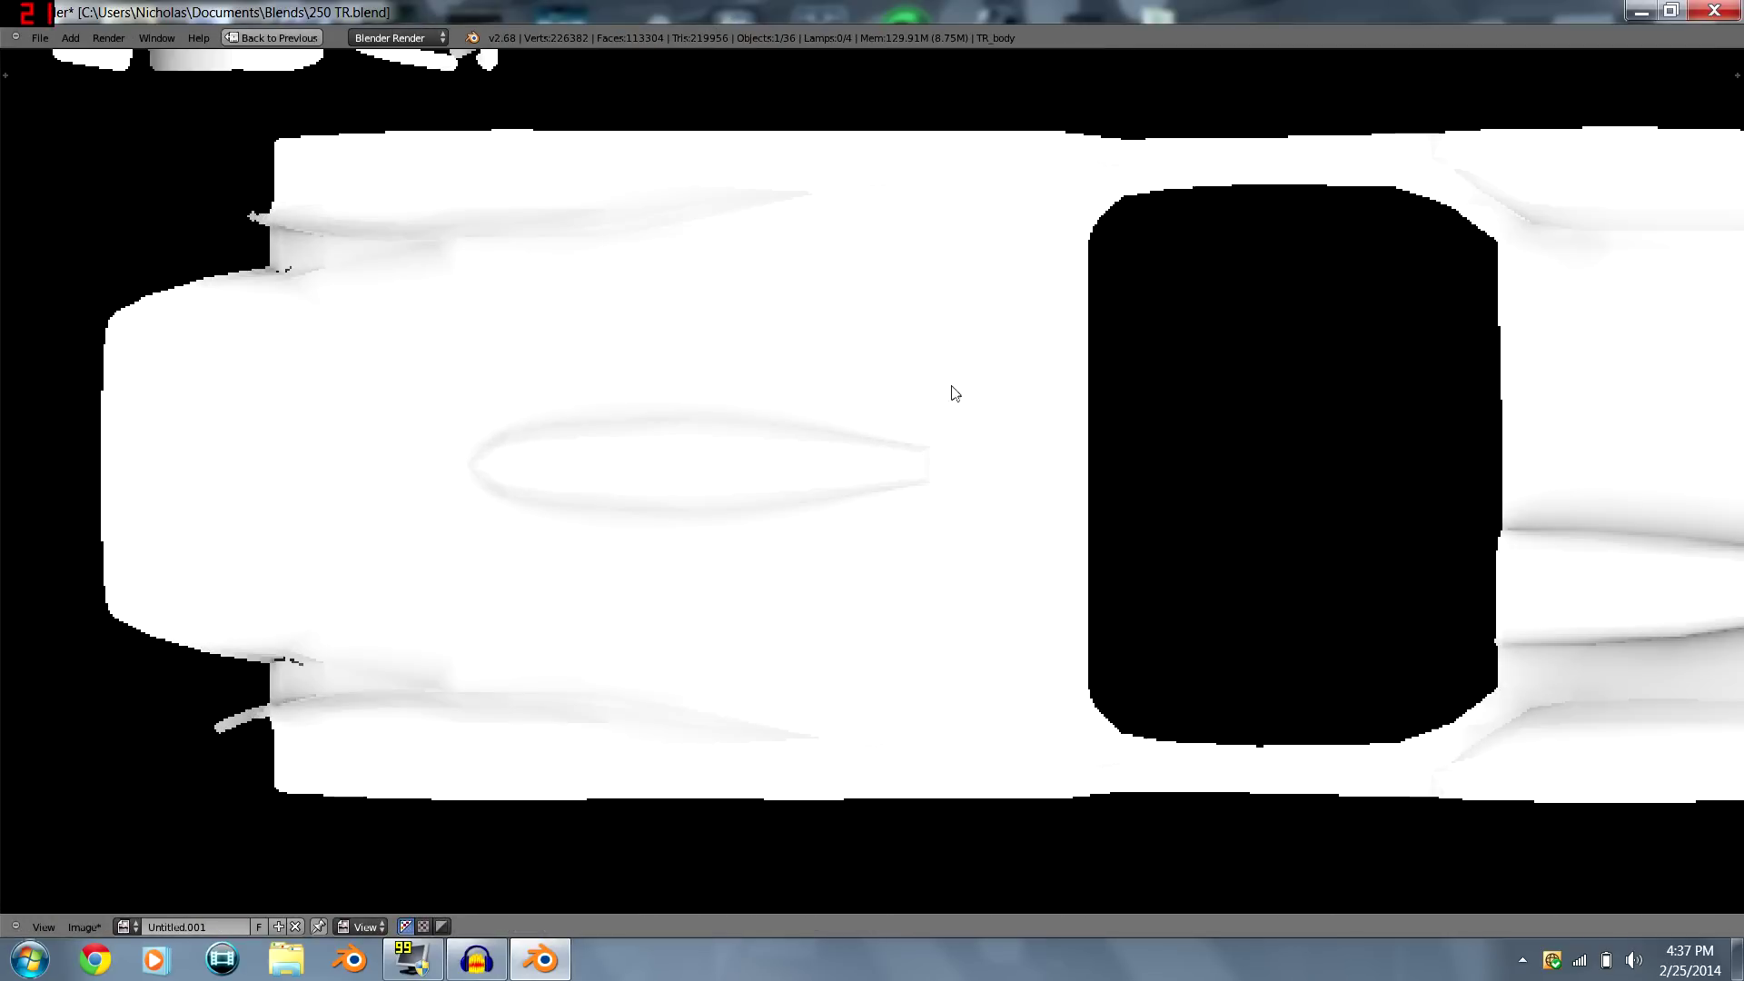
scroll(970, 467, "down", 4)
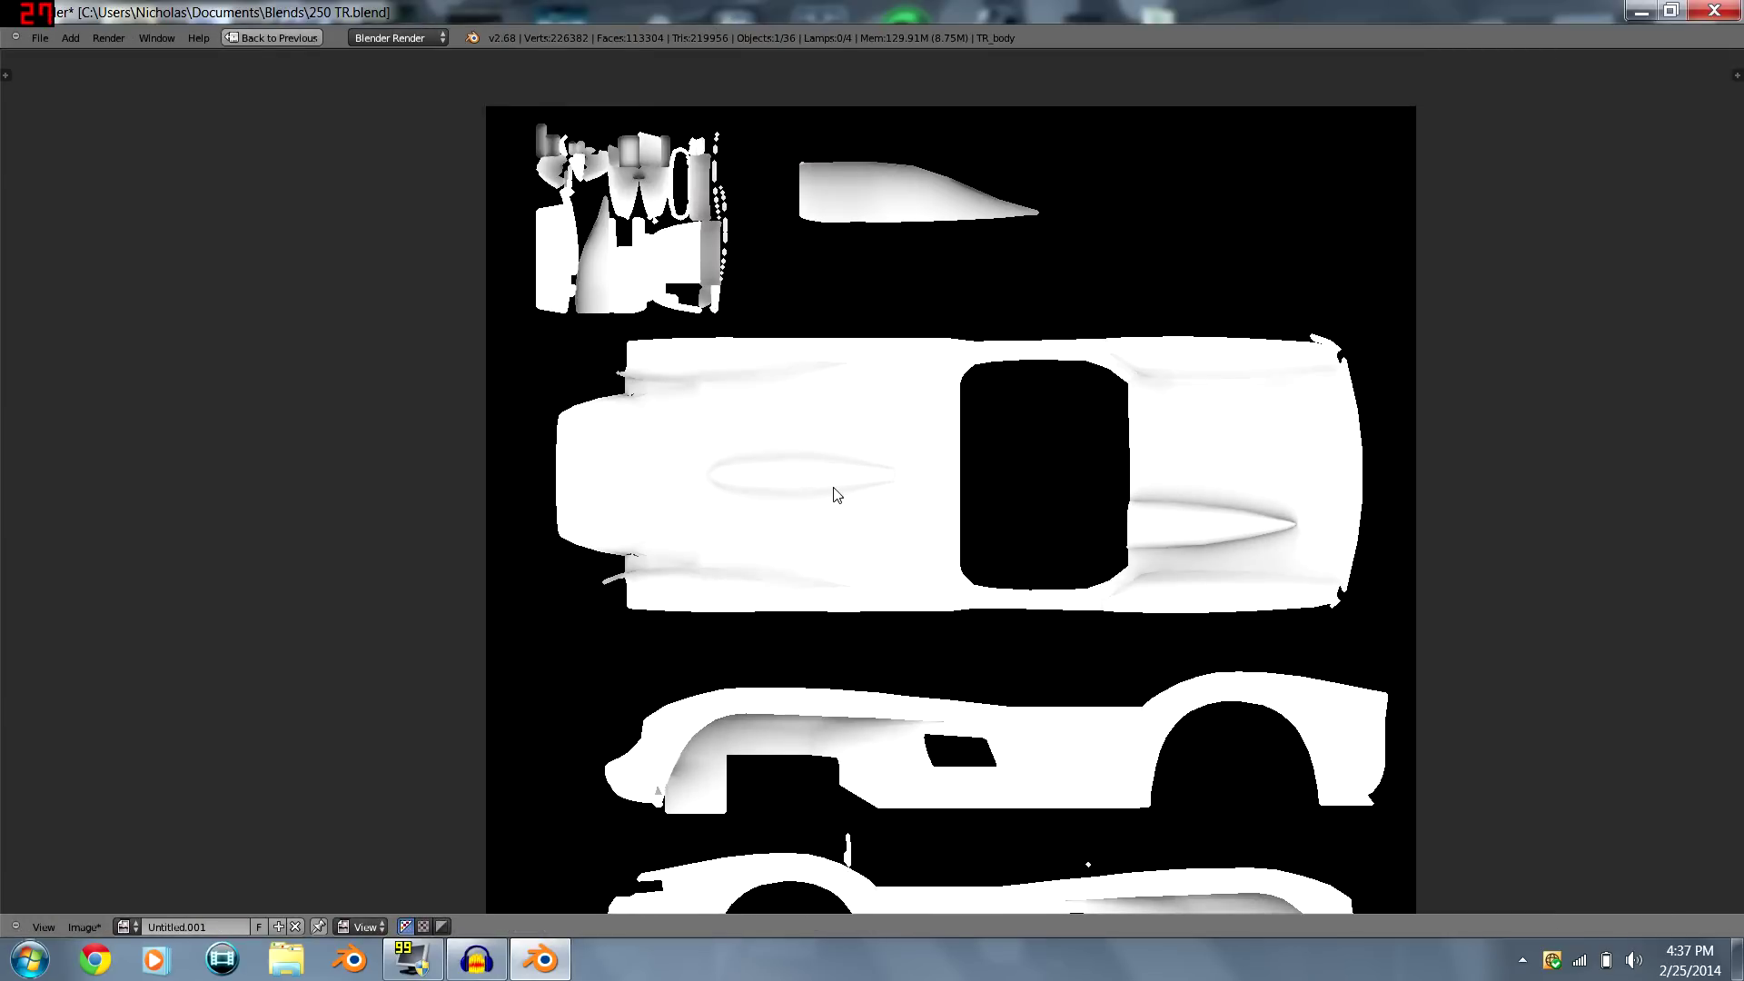
scroll(767, 491, "up", 1)
scroll(817, 509, "down", 2)
scroll(873, 504, "up", 1)
scroll(853, 489, "down", 2)
scroll(747, 536, "up", 2)
key("ctrl+Up")
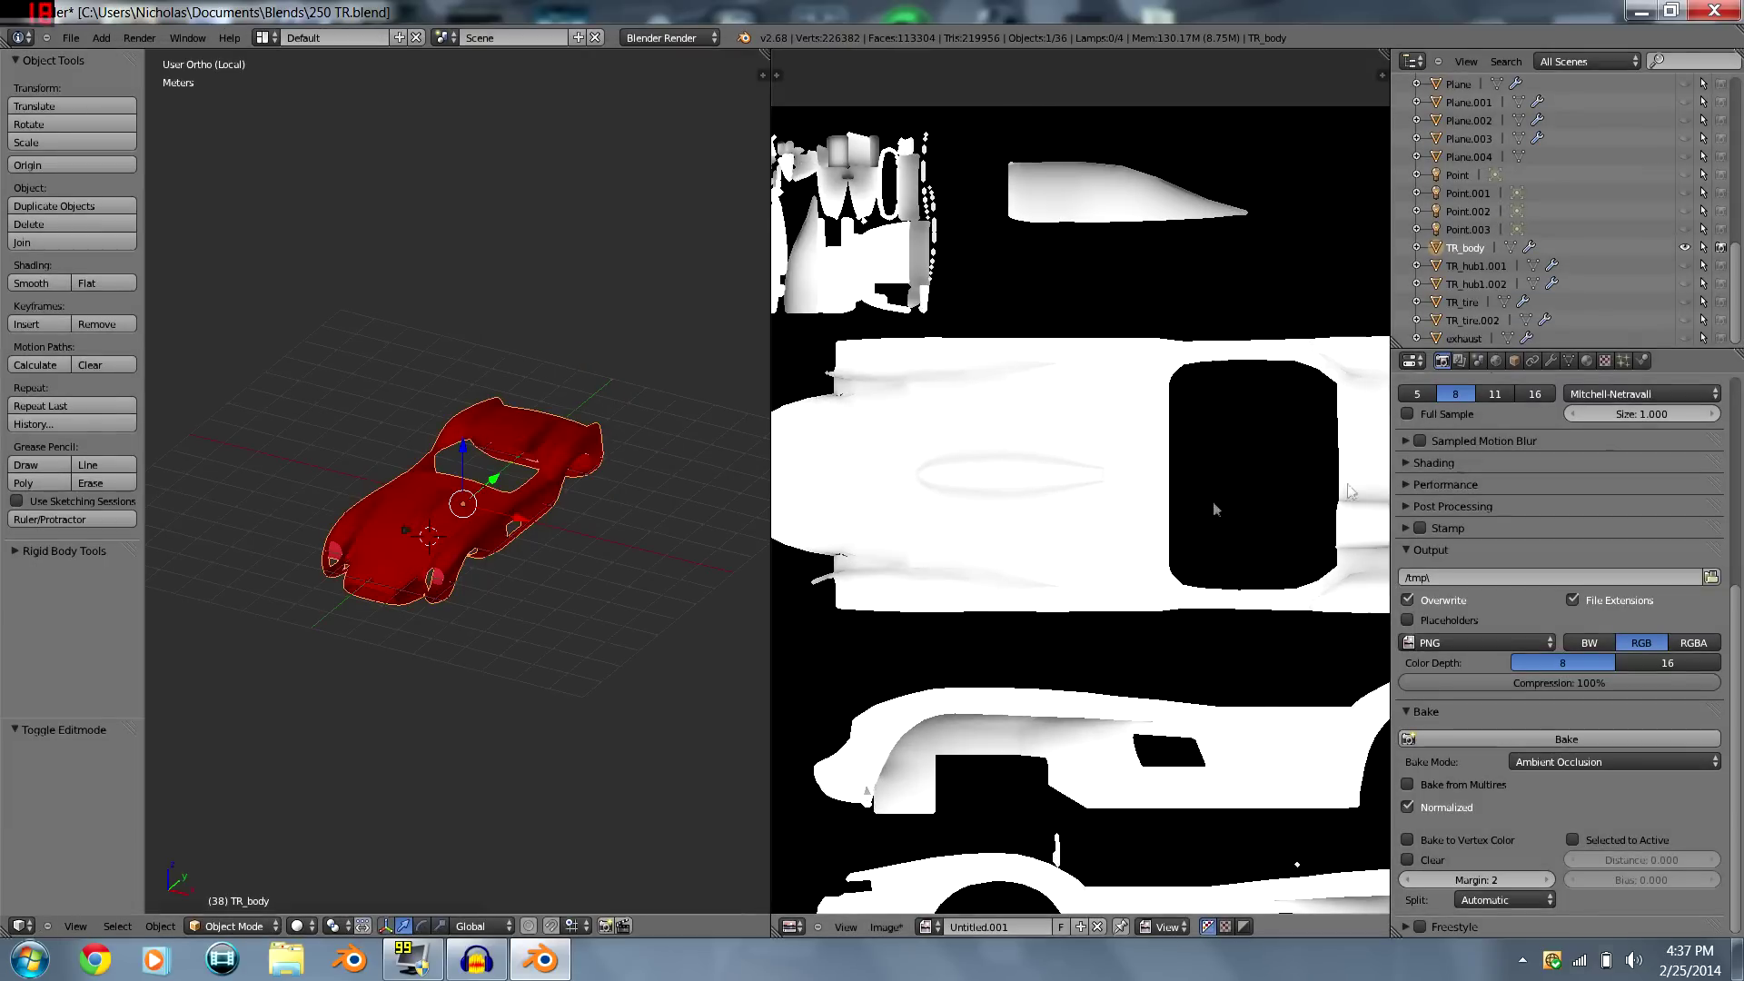
- Review the world's gather settings and examine the bake closely at the front fender edge of the top-view island
left_click(1497, 362)
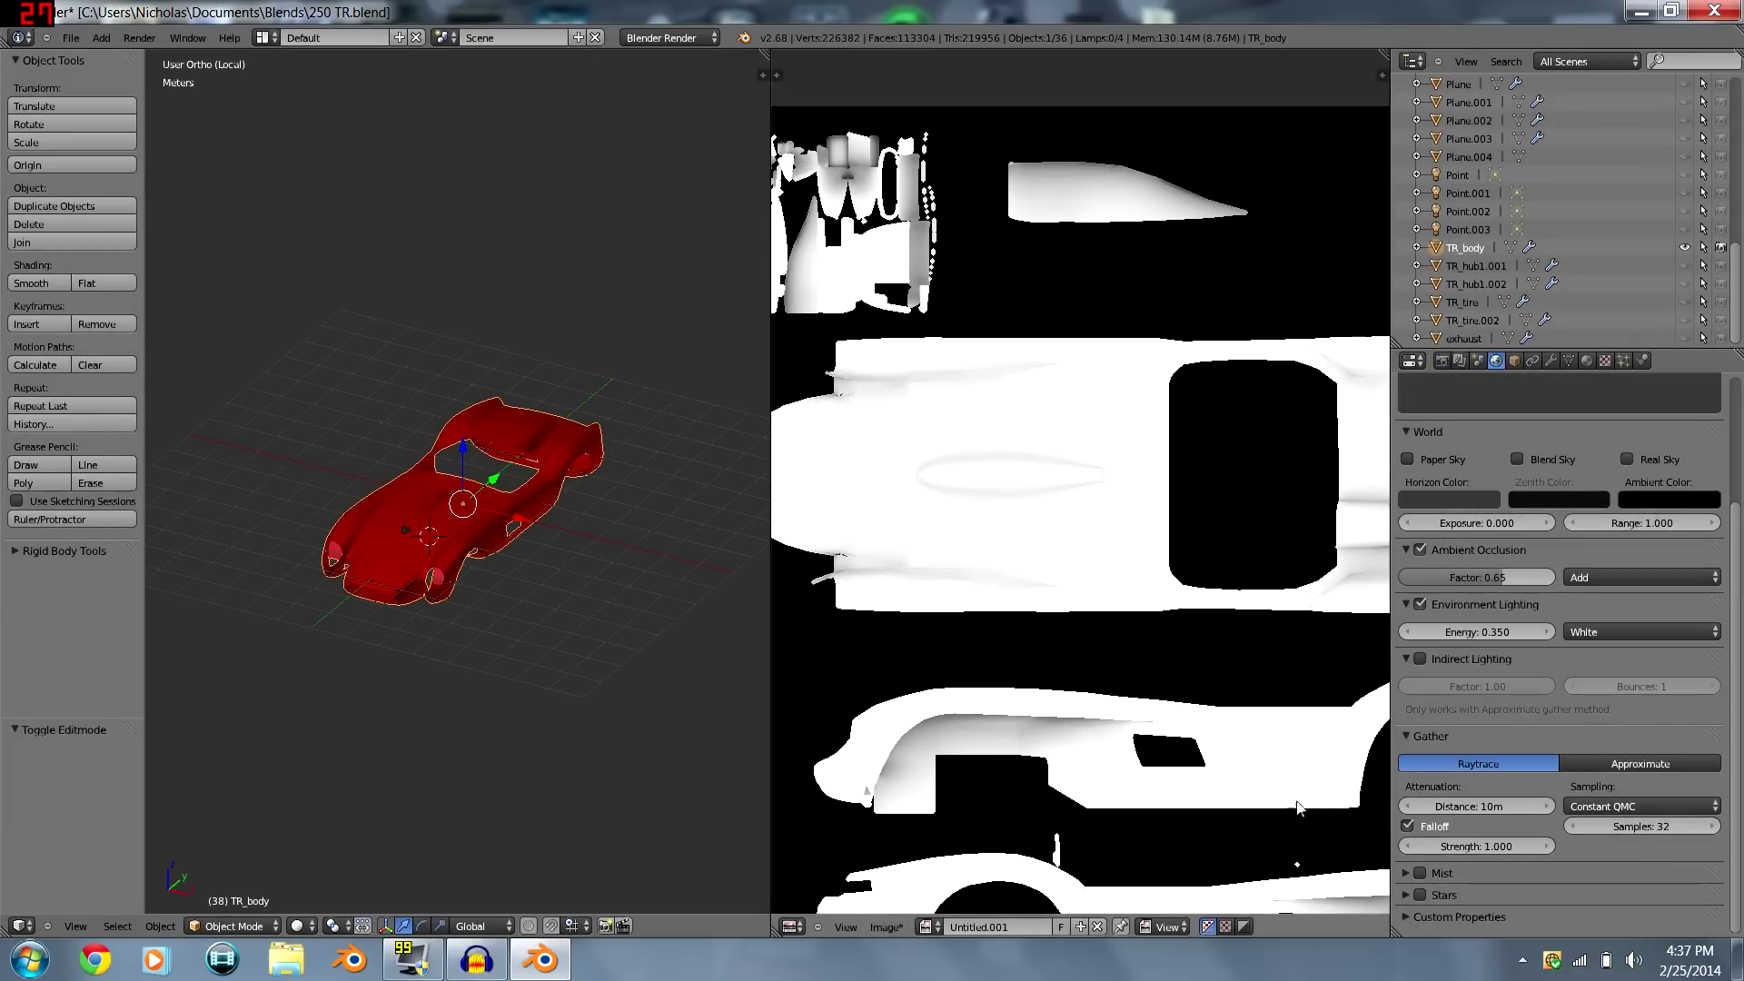
key("ctrl+Up")
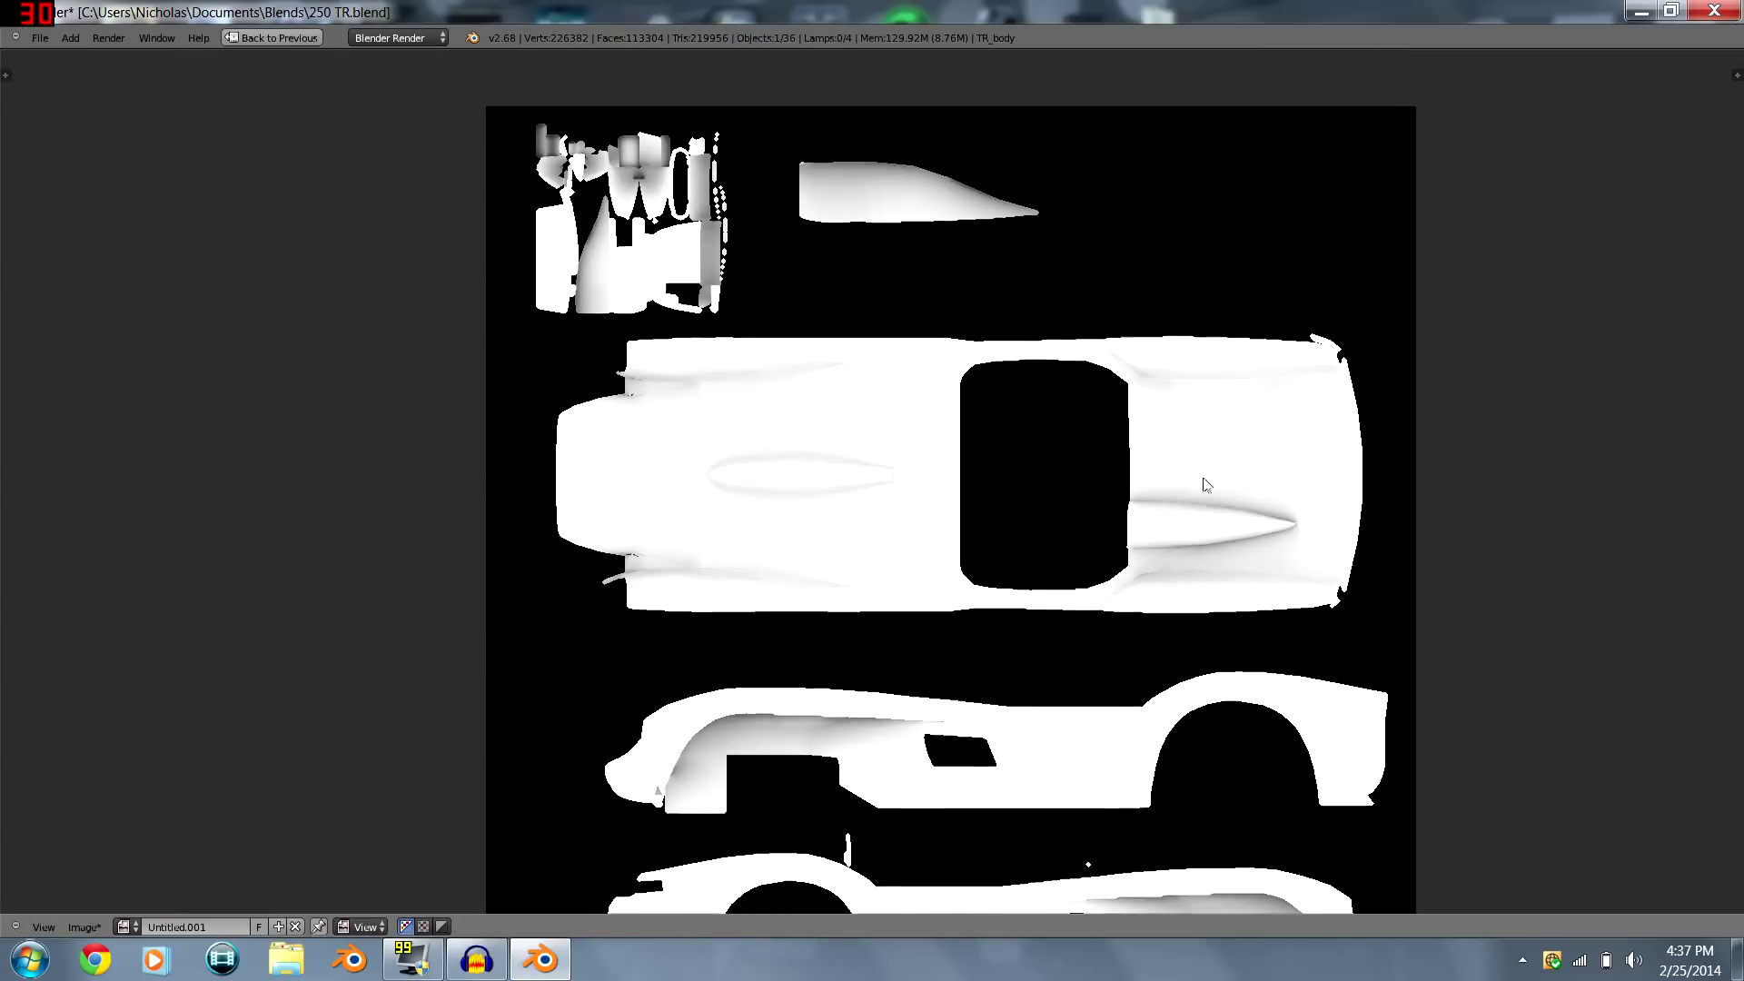
scroll(1234, 487, "down", 2)
scroll(923, 414, "up", 6)
scroll(860, 462, "up", 3)
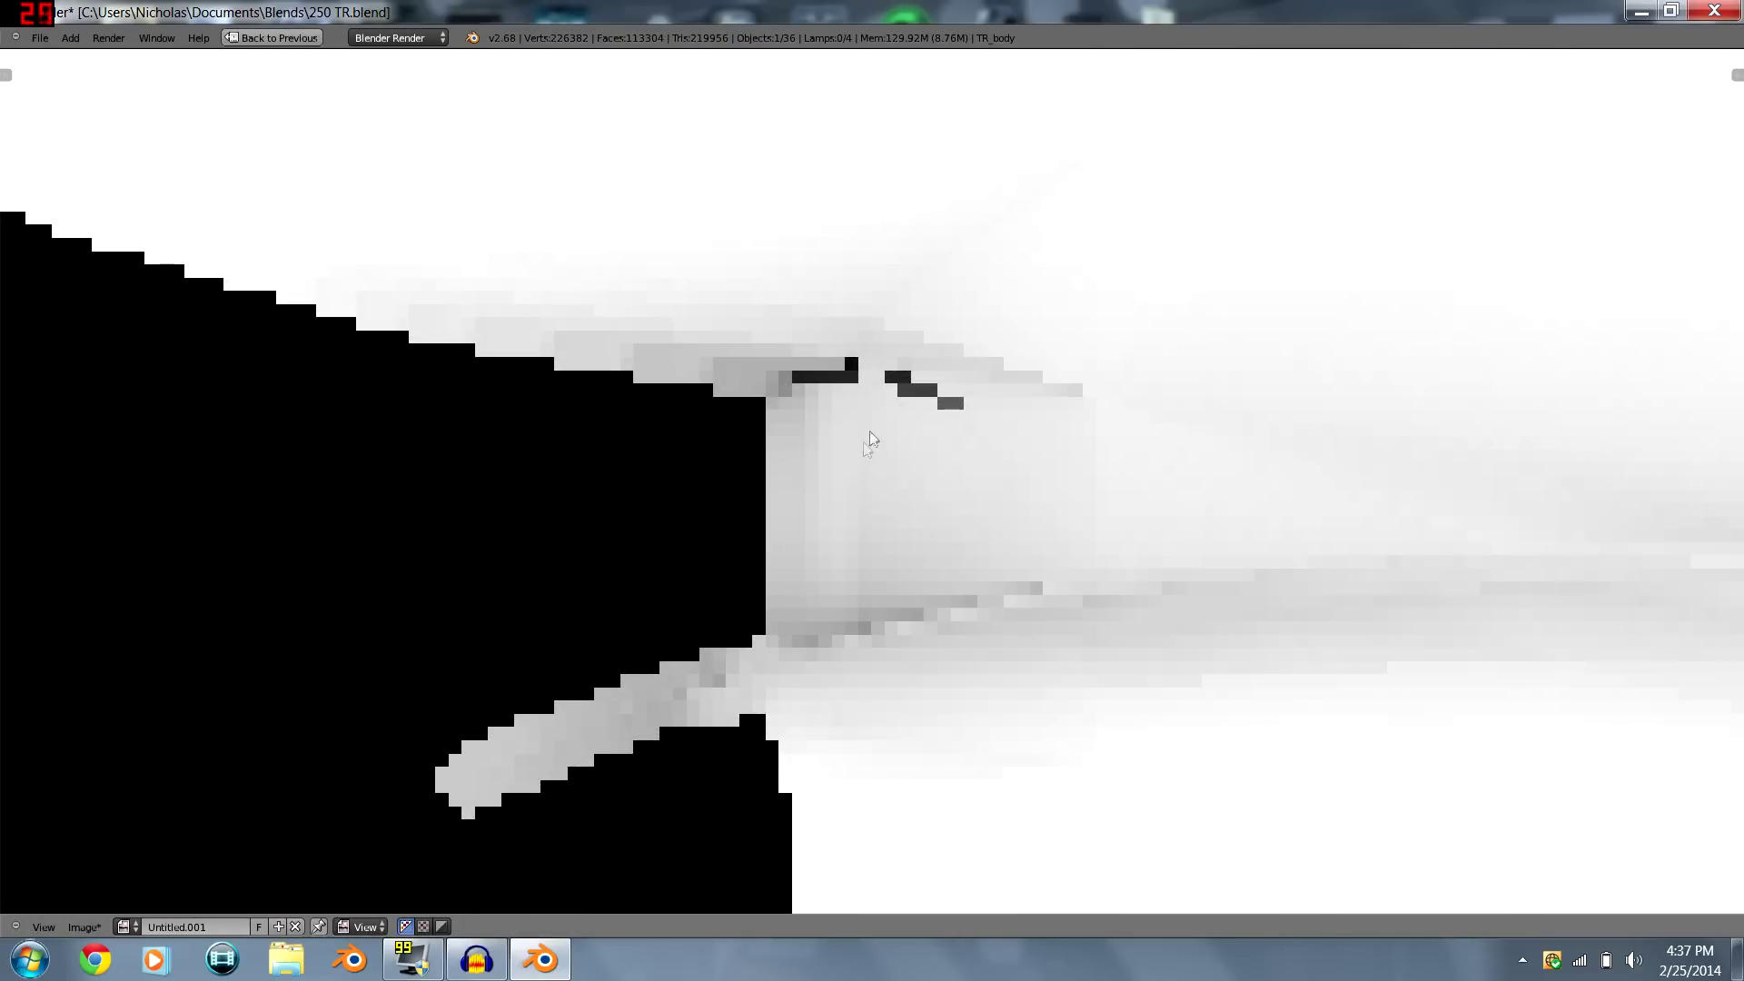
- Examine the bake at the top-view nose and the grey triangle near the front of the upper side-view island
scroll(846, 380, "down", 10)
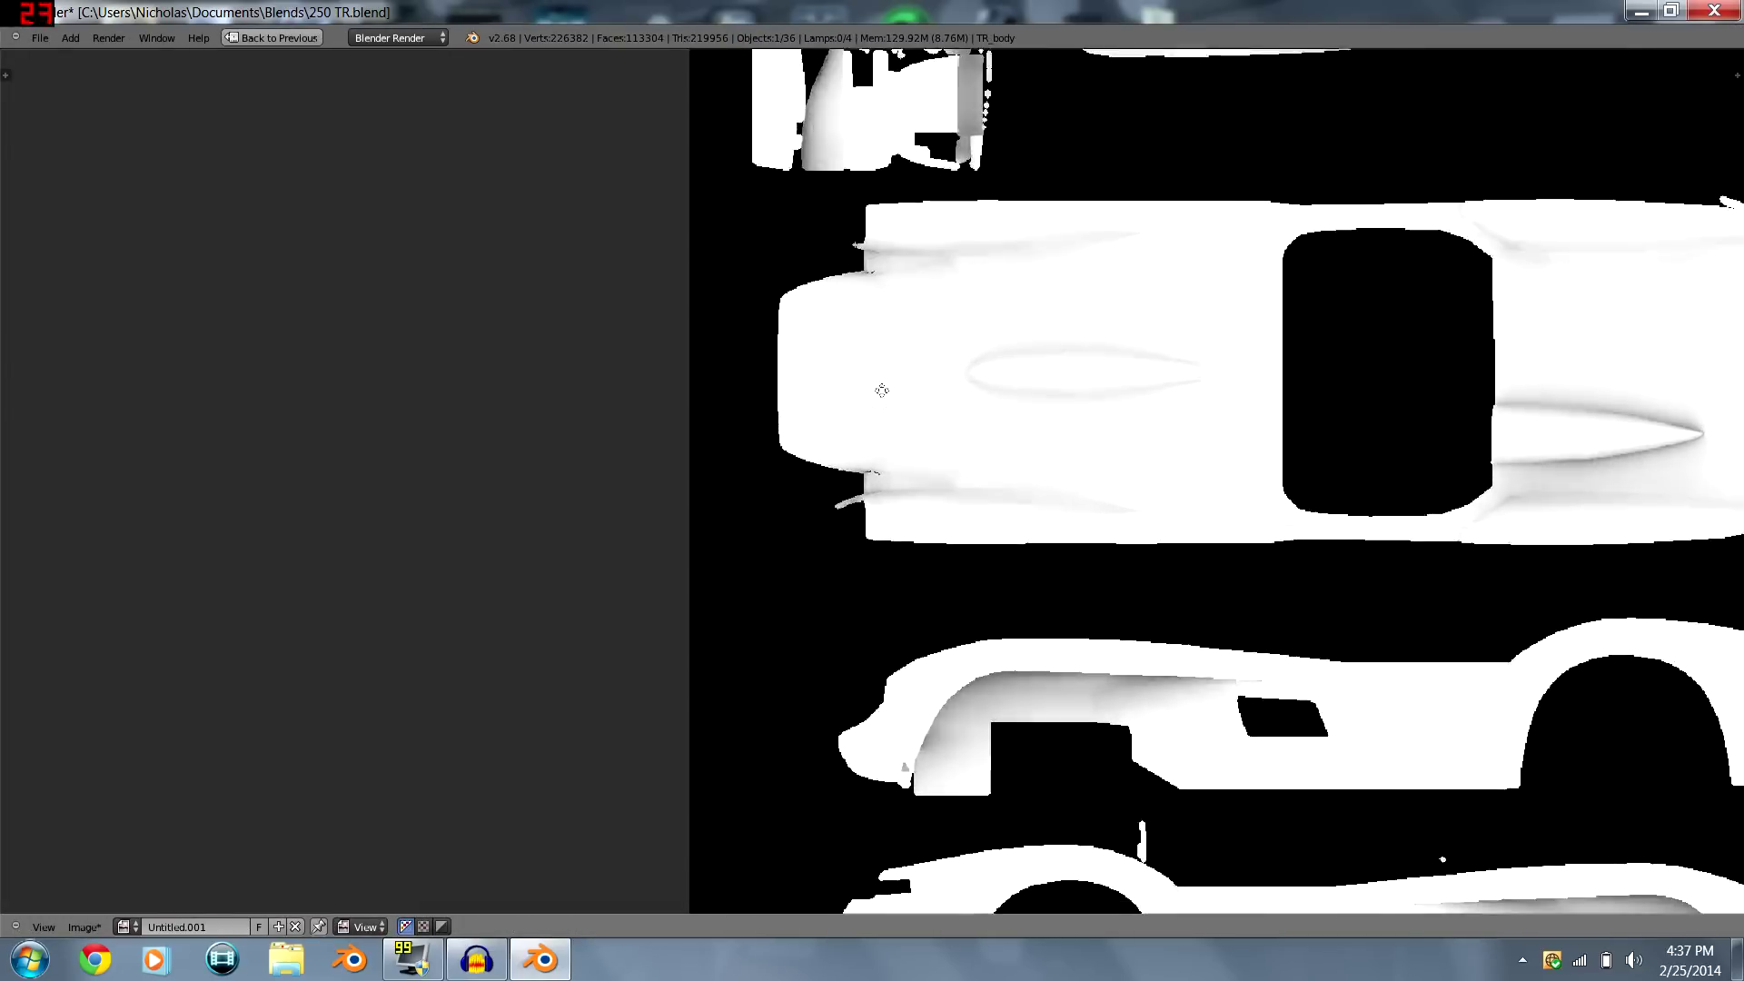
scroll(893, 560, "up", 3)
scroll(903, 316, "down", 6)
scroll(901, 466, "up", 7)
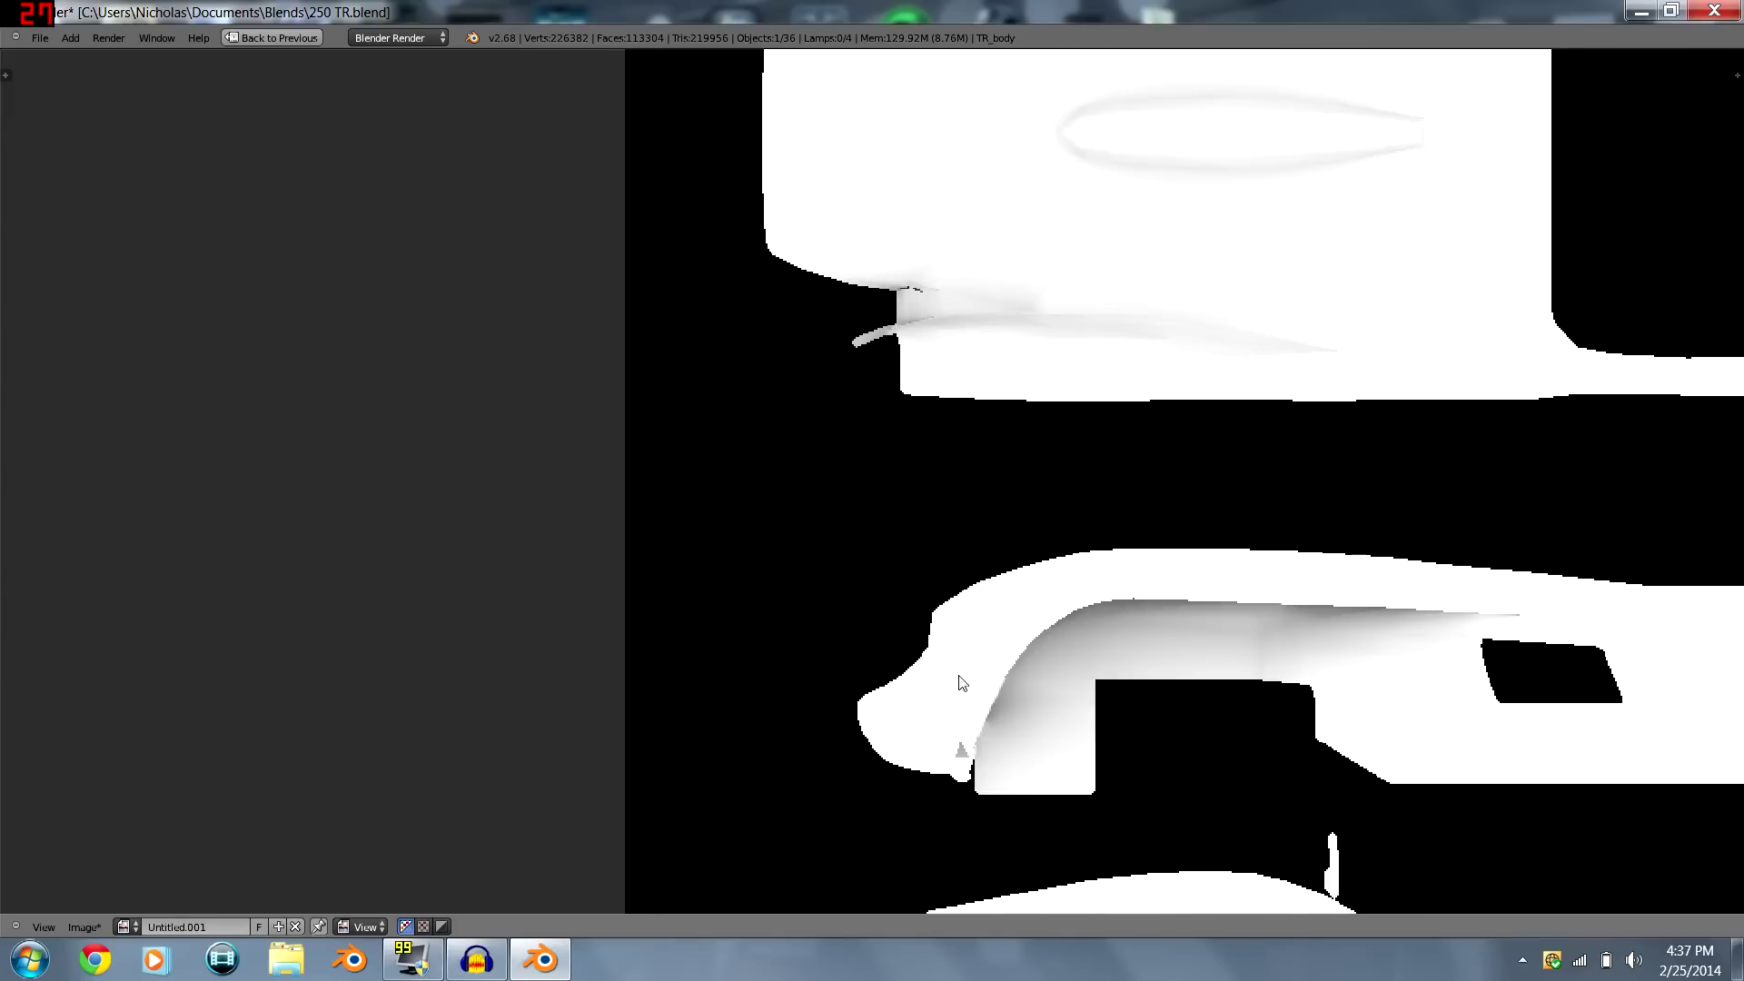
scroll(910, 502, "up", 8)
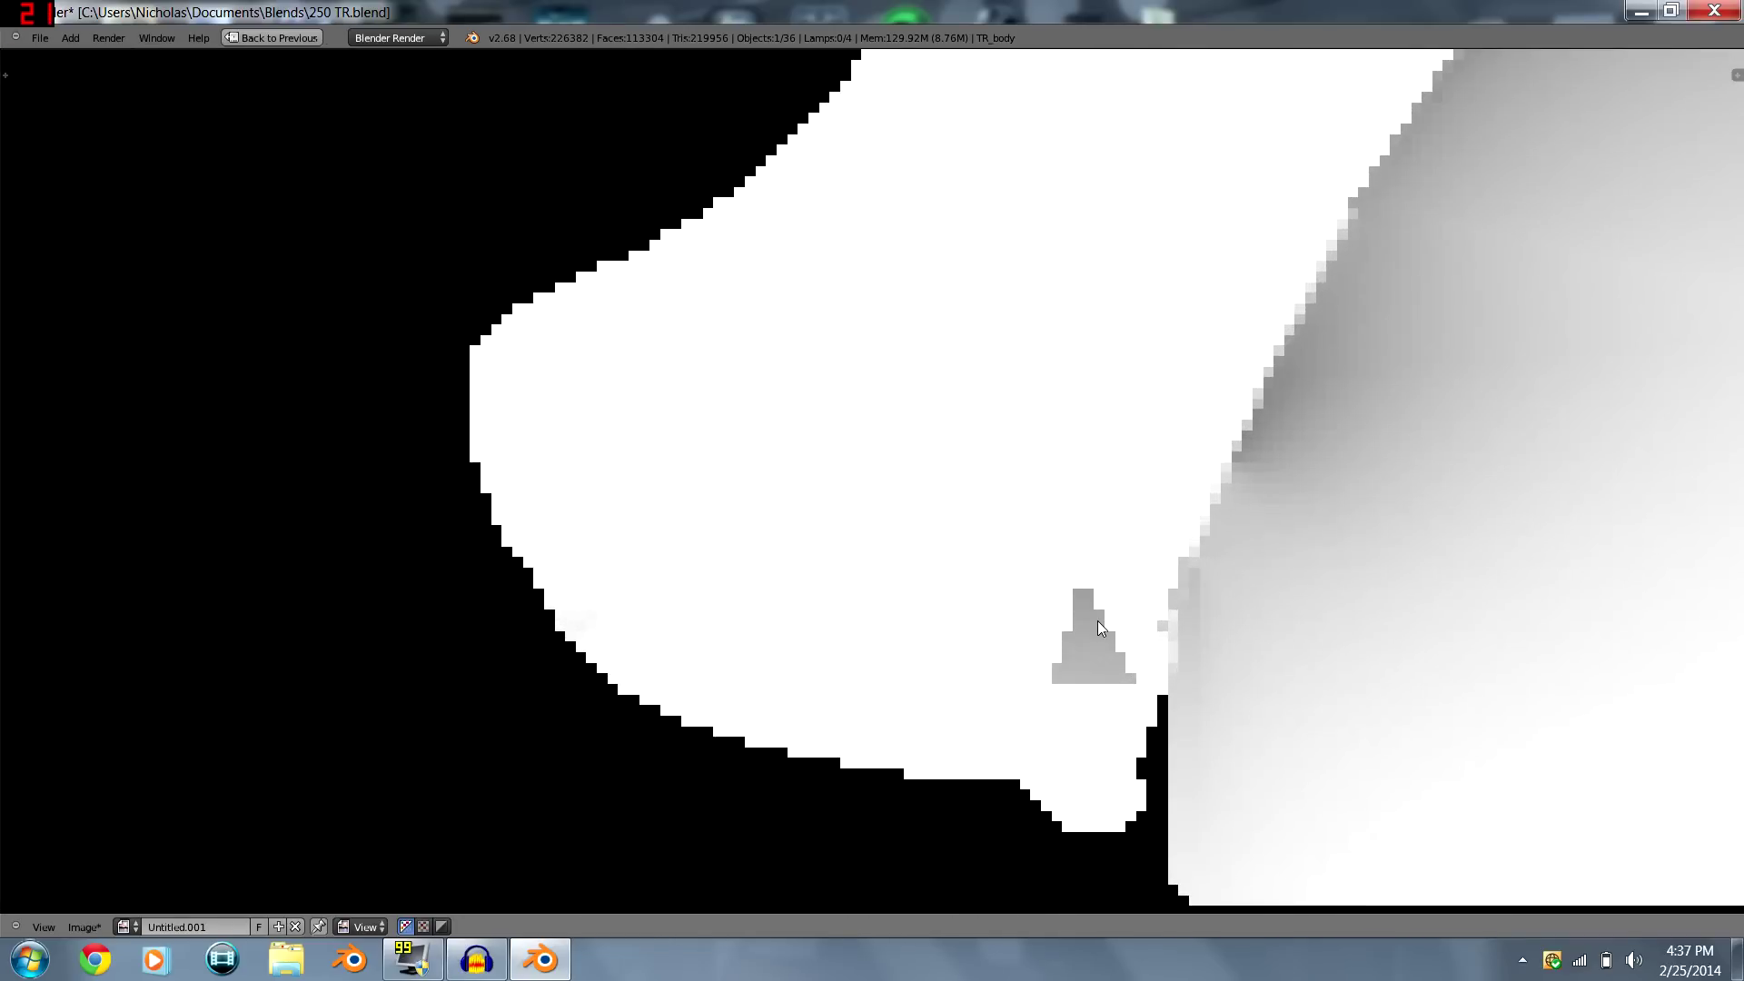
- Overlay the body's UVs on the grey triangle, try moving them, and return to Object Mode
key("Tab")
scroll(1118, 581, "up", 2)
key("a")
key("g")
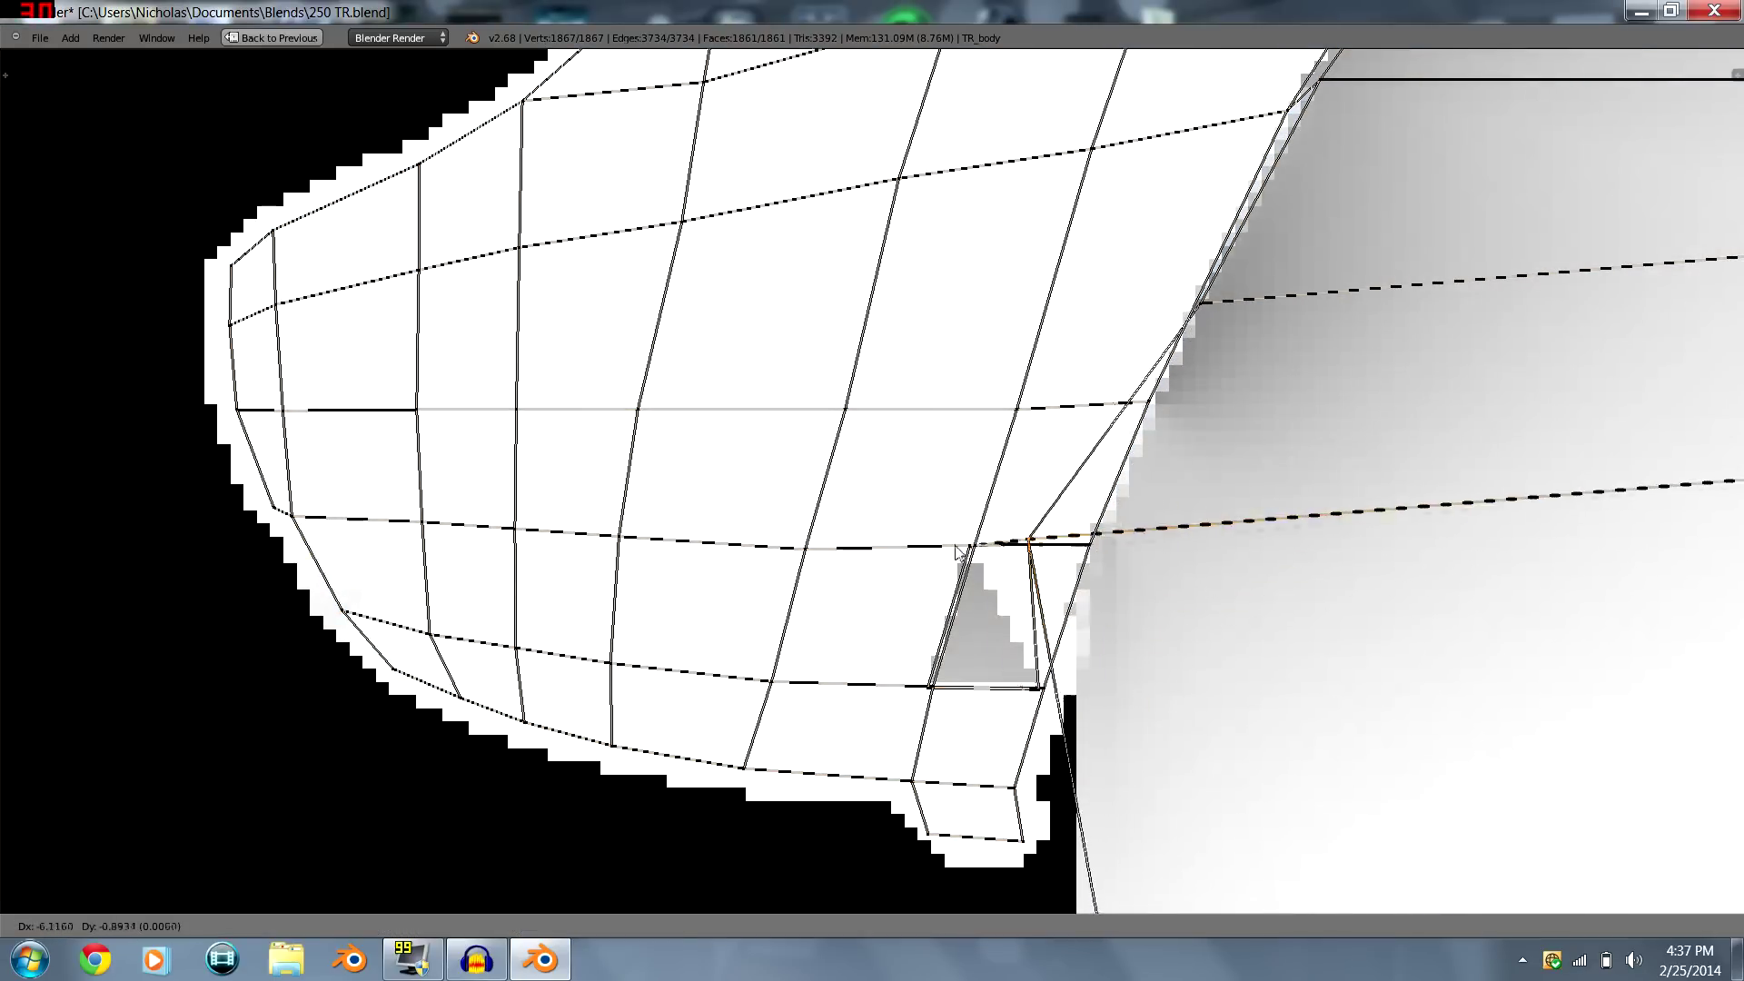
right_click(1182, 511)
scroll(1182, 512, "down", 7)
scroll(1181, 509, "down", 4)
key("Tab")
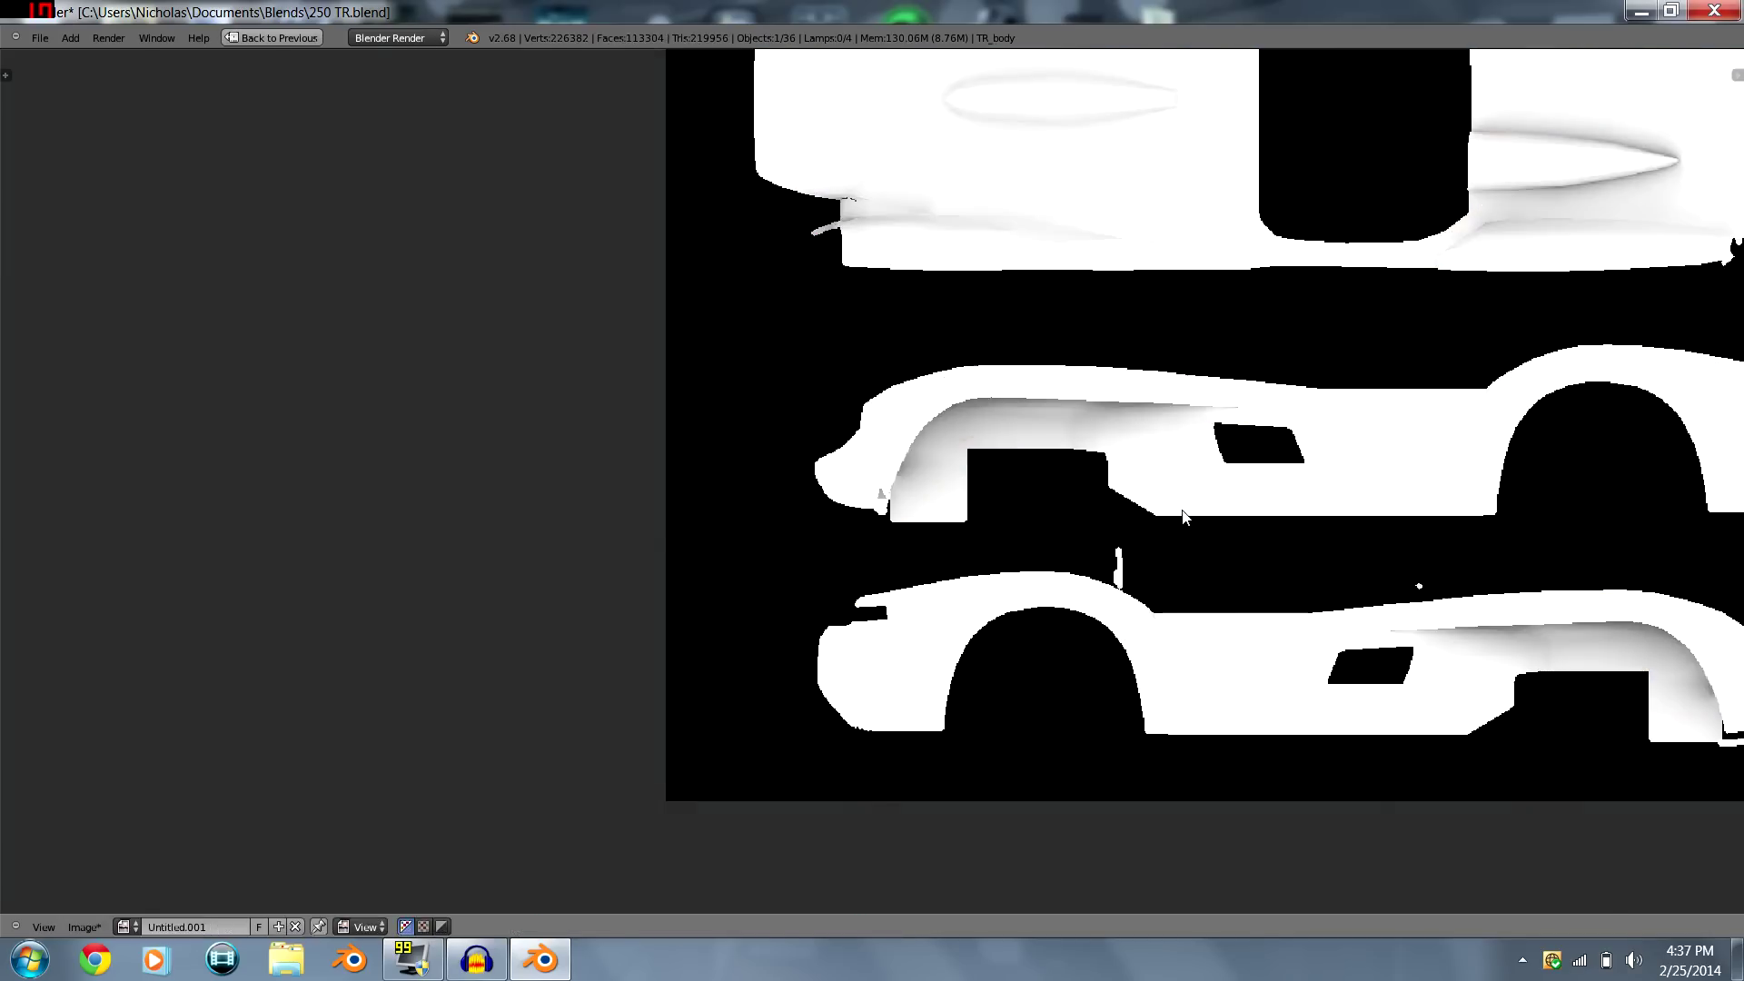
- Restore the split layout and set the 3D viewport's shading to Texture
key("shift+space")
scroll(401, 696, "up", 3)
scroll(402, 696, "up", 2)
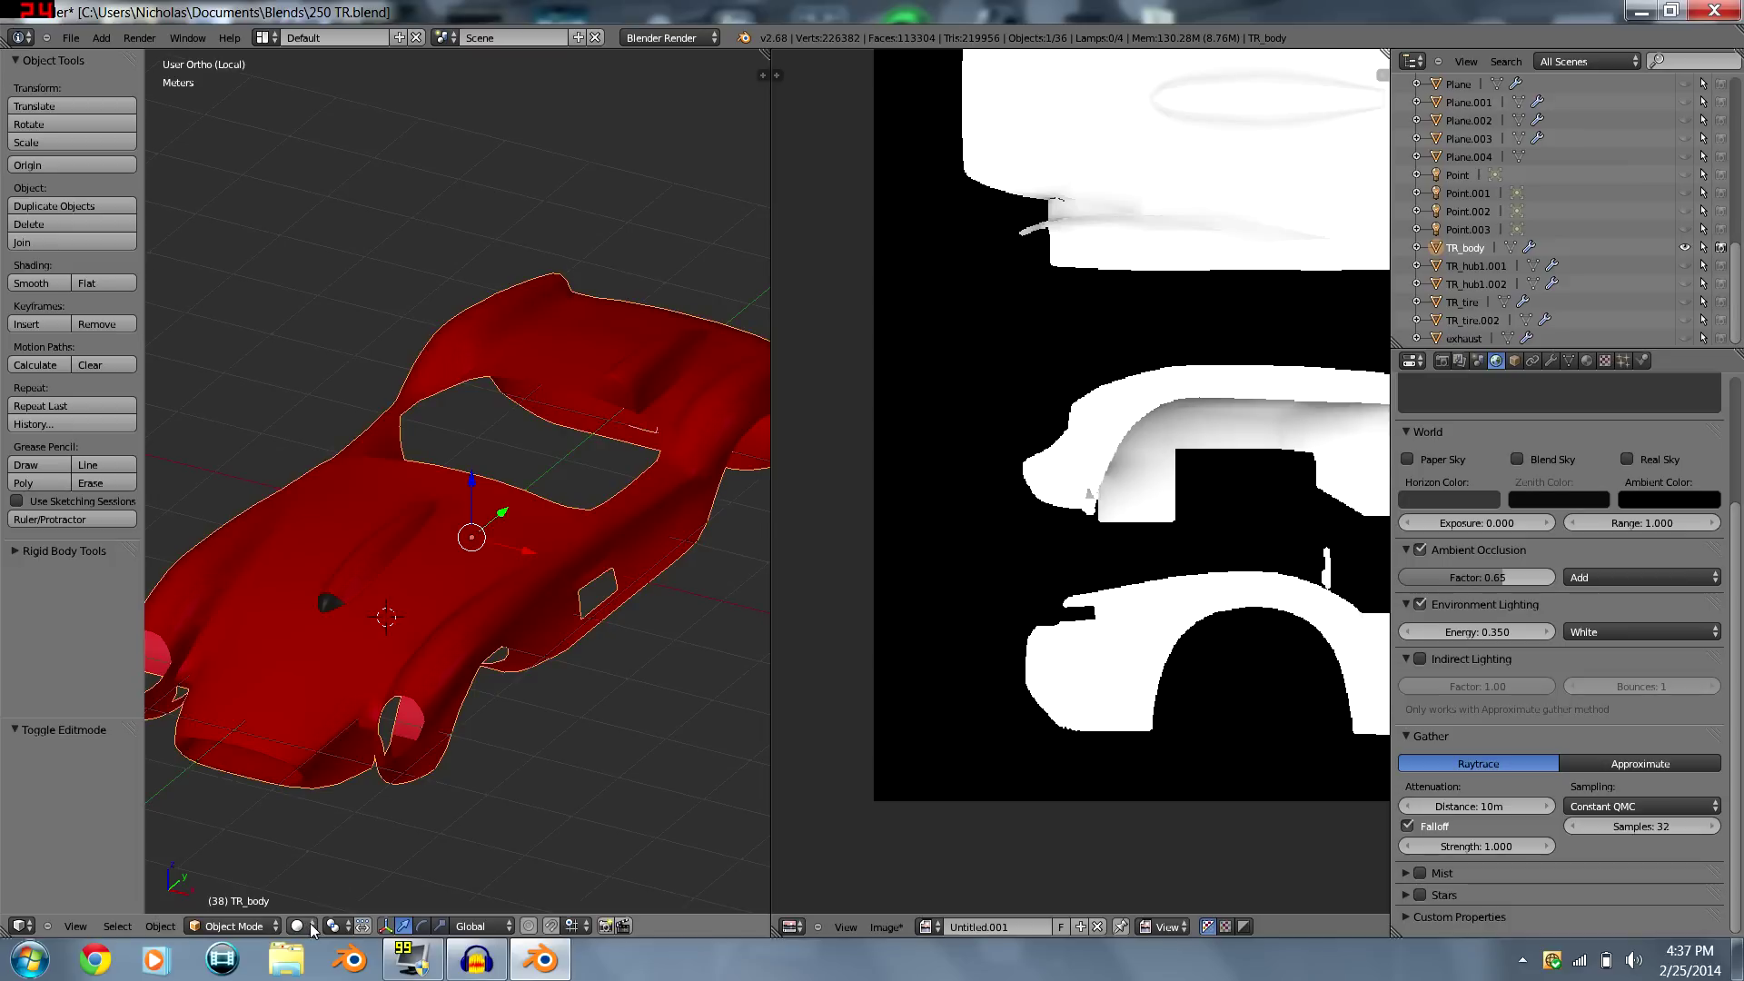
left_click(306, 927)
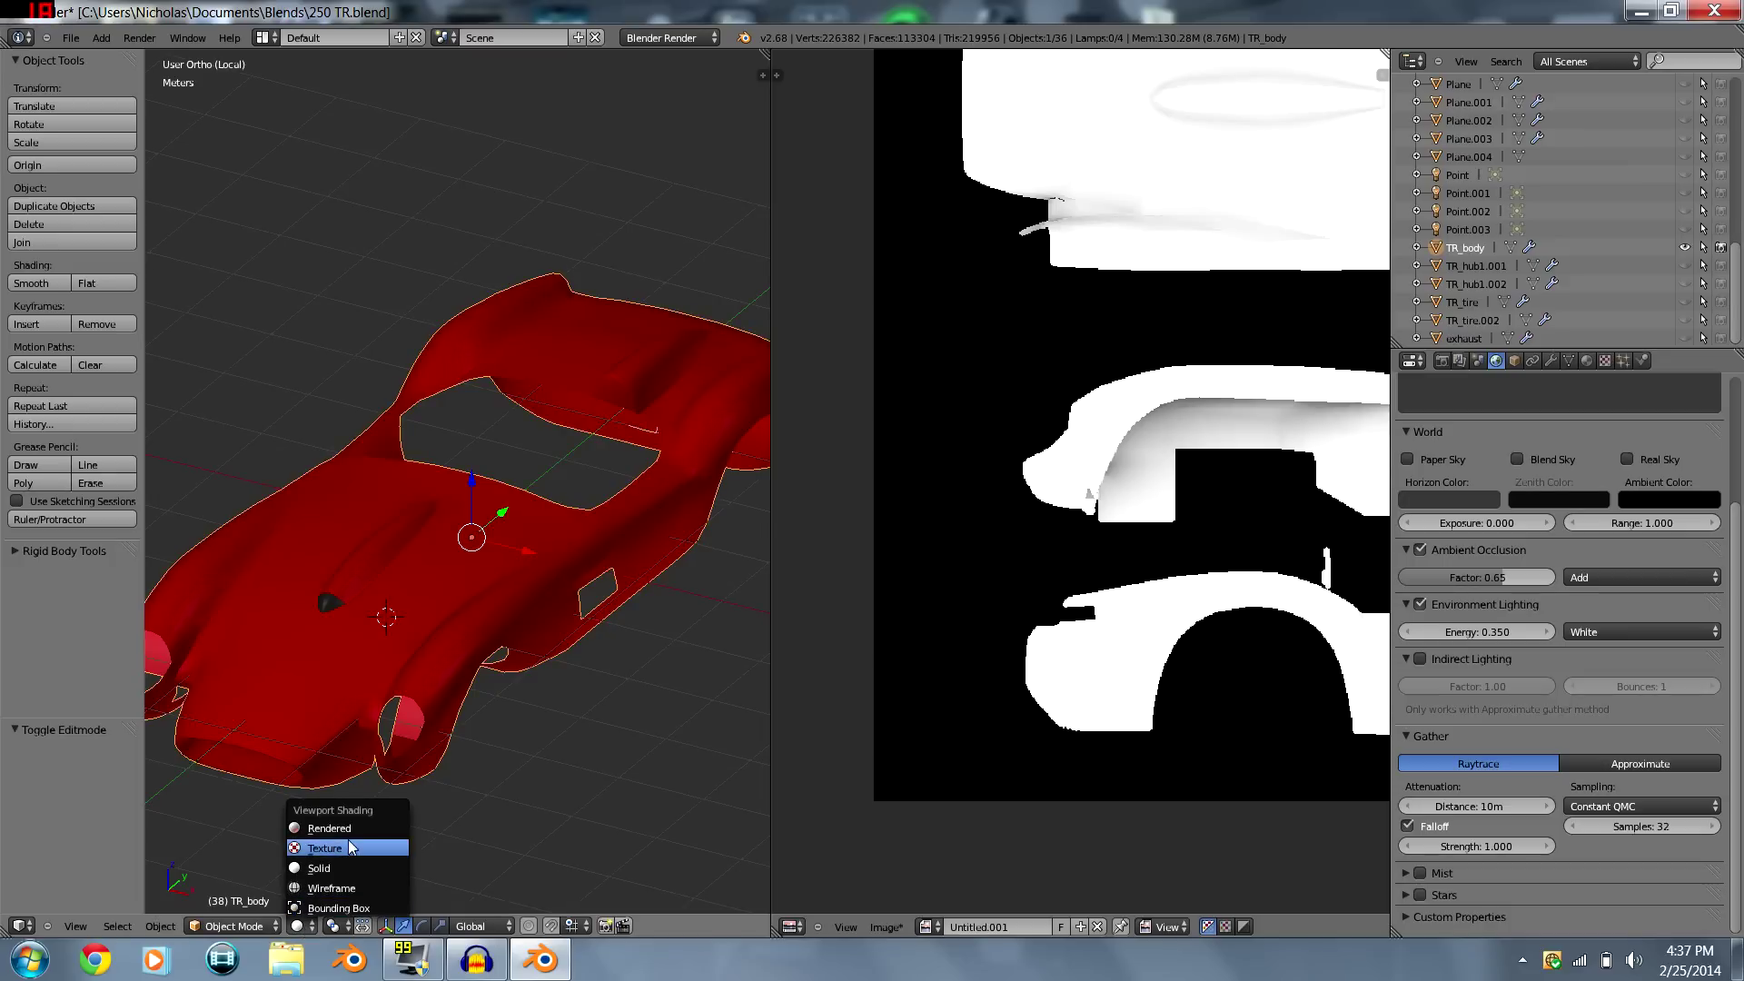
key("Return")
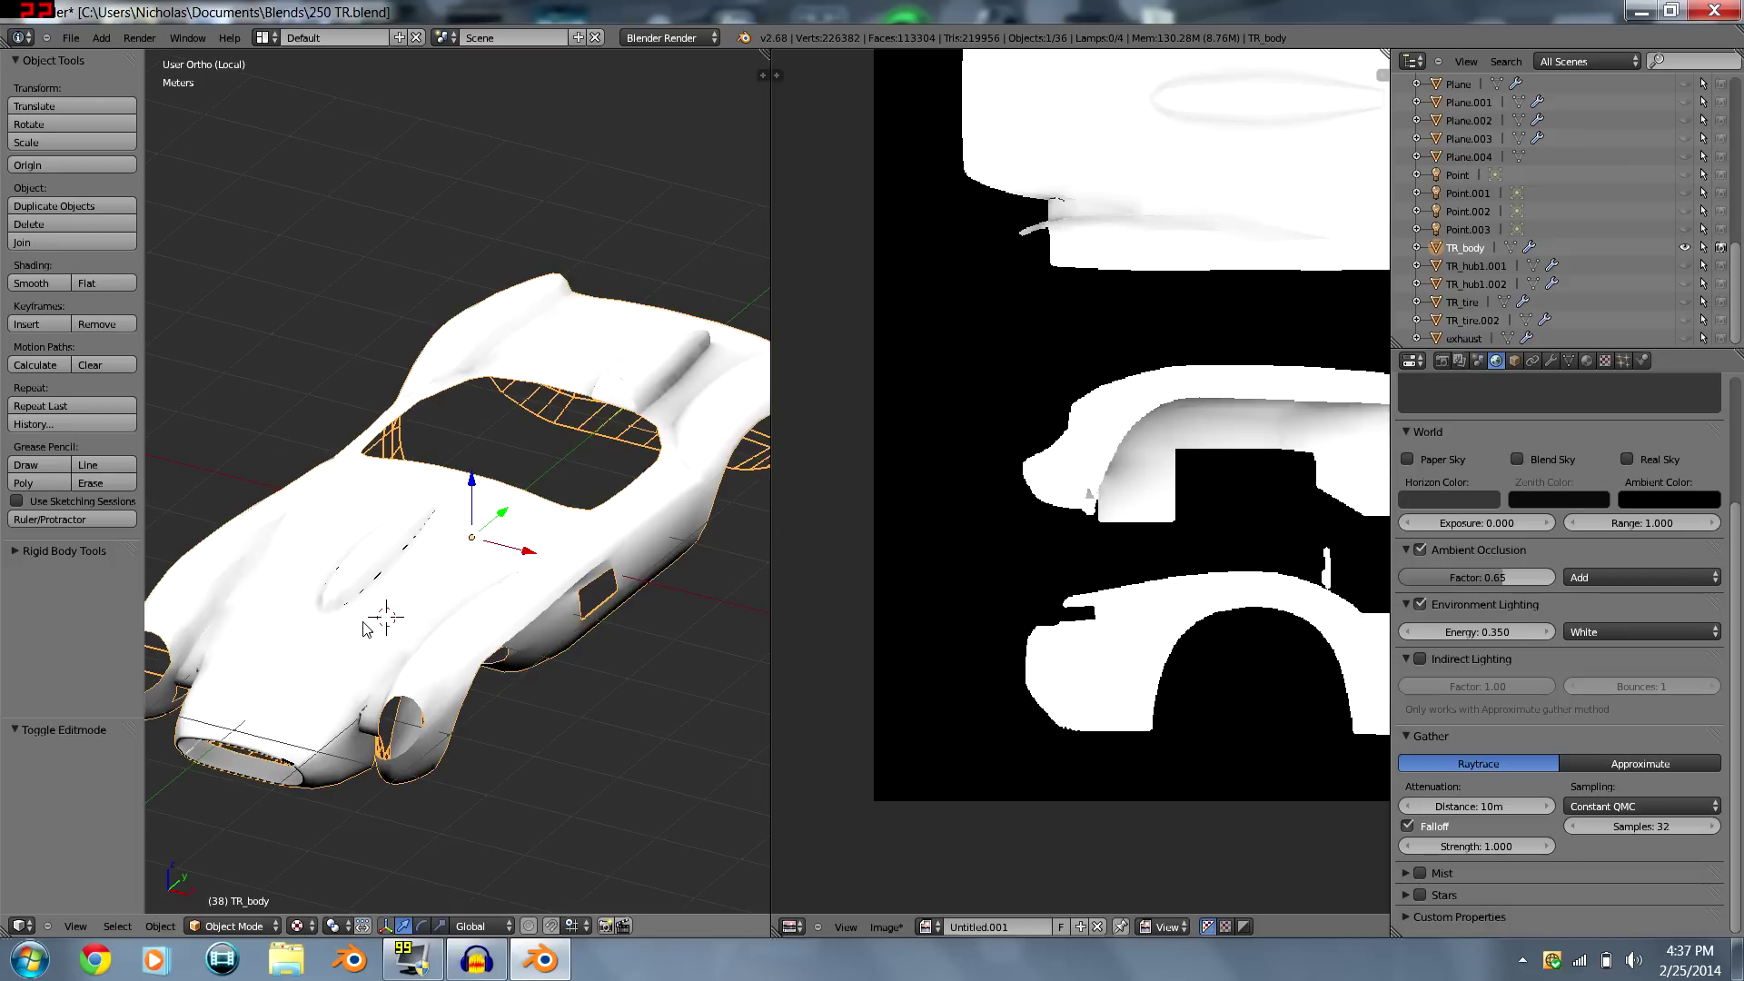
- Inspect the baked shading across the hood, fenders and open interior in the enlarged 3D view, and restore the split layout
key("ctrl+Up")
scroll(721, 596, "down", 2)
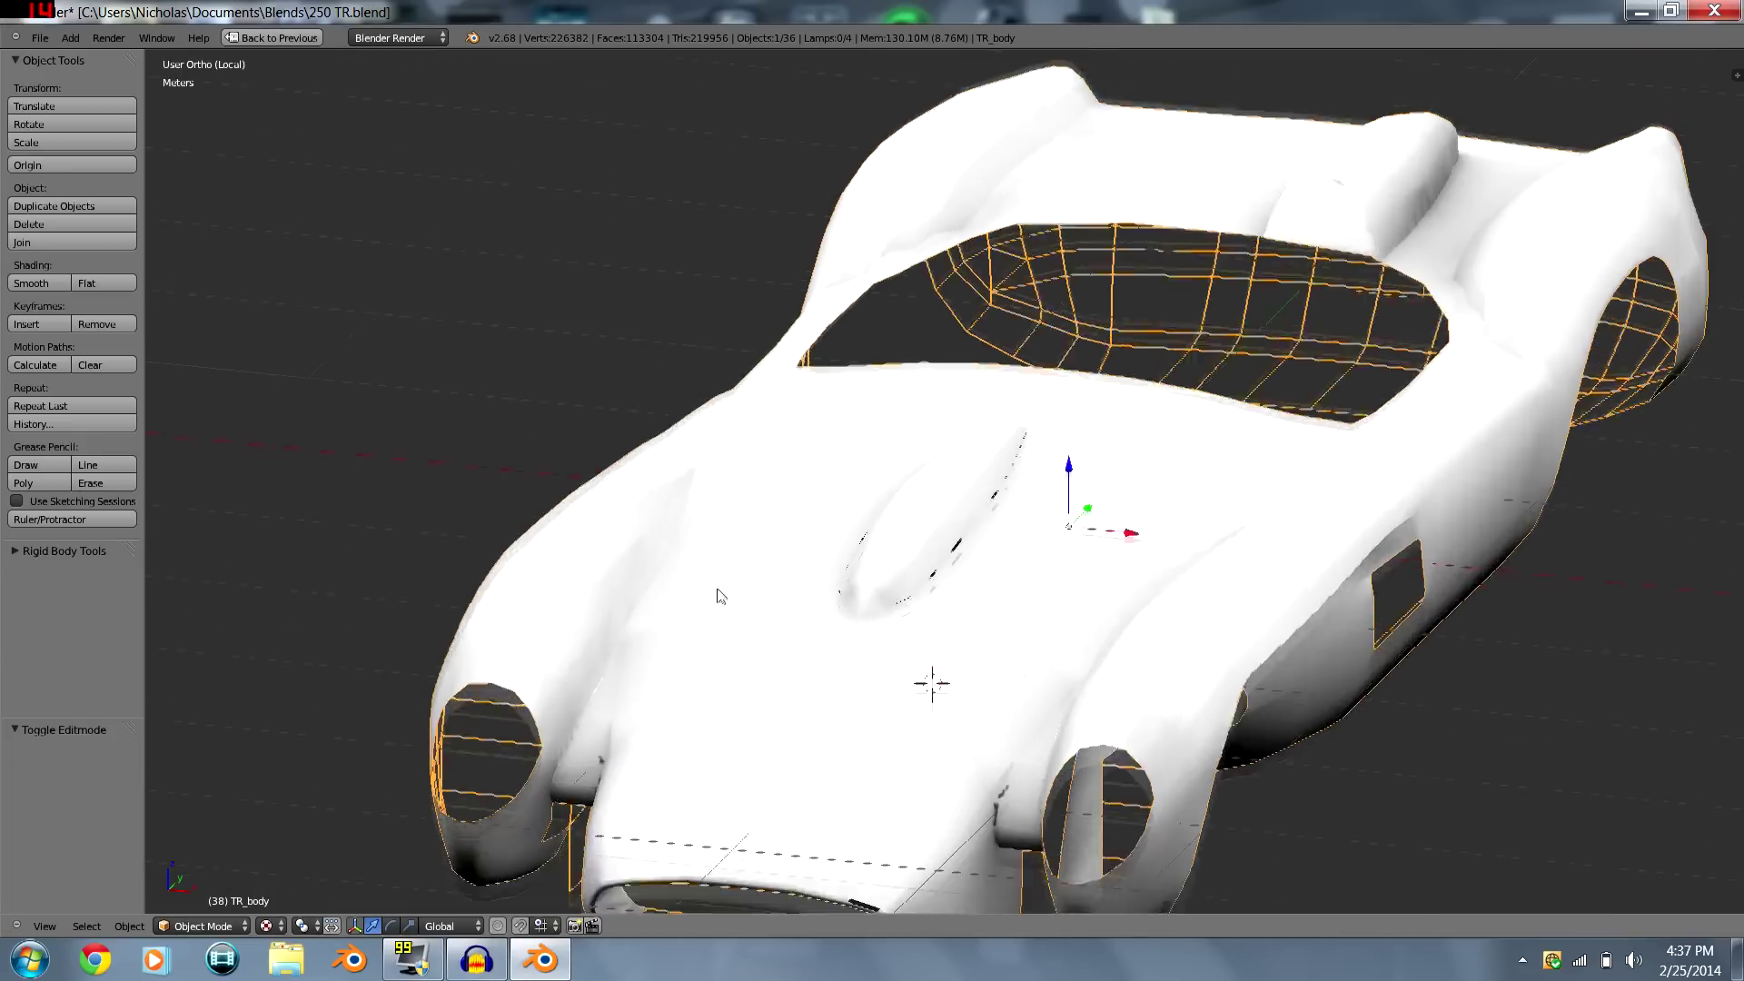
scroll(867, 619, "up", 1)
scroll(867, 619, "up", 1)
scroll(1285, 421, "up", 7)
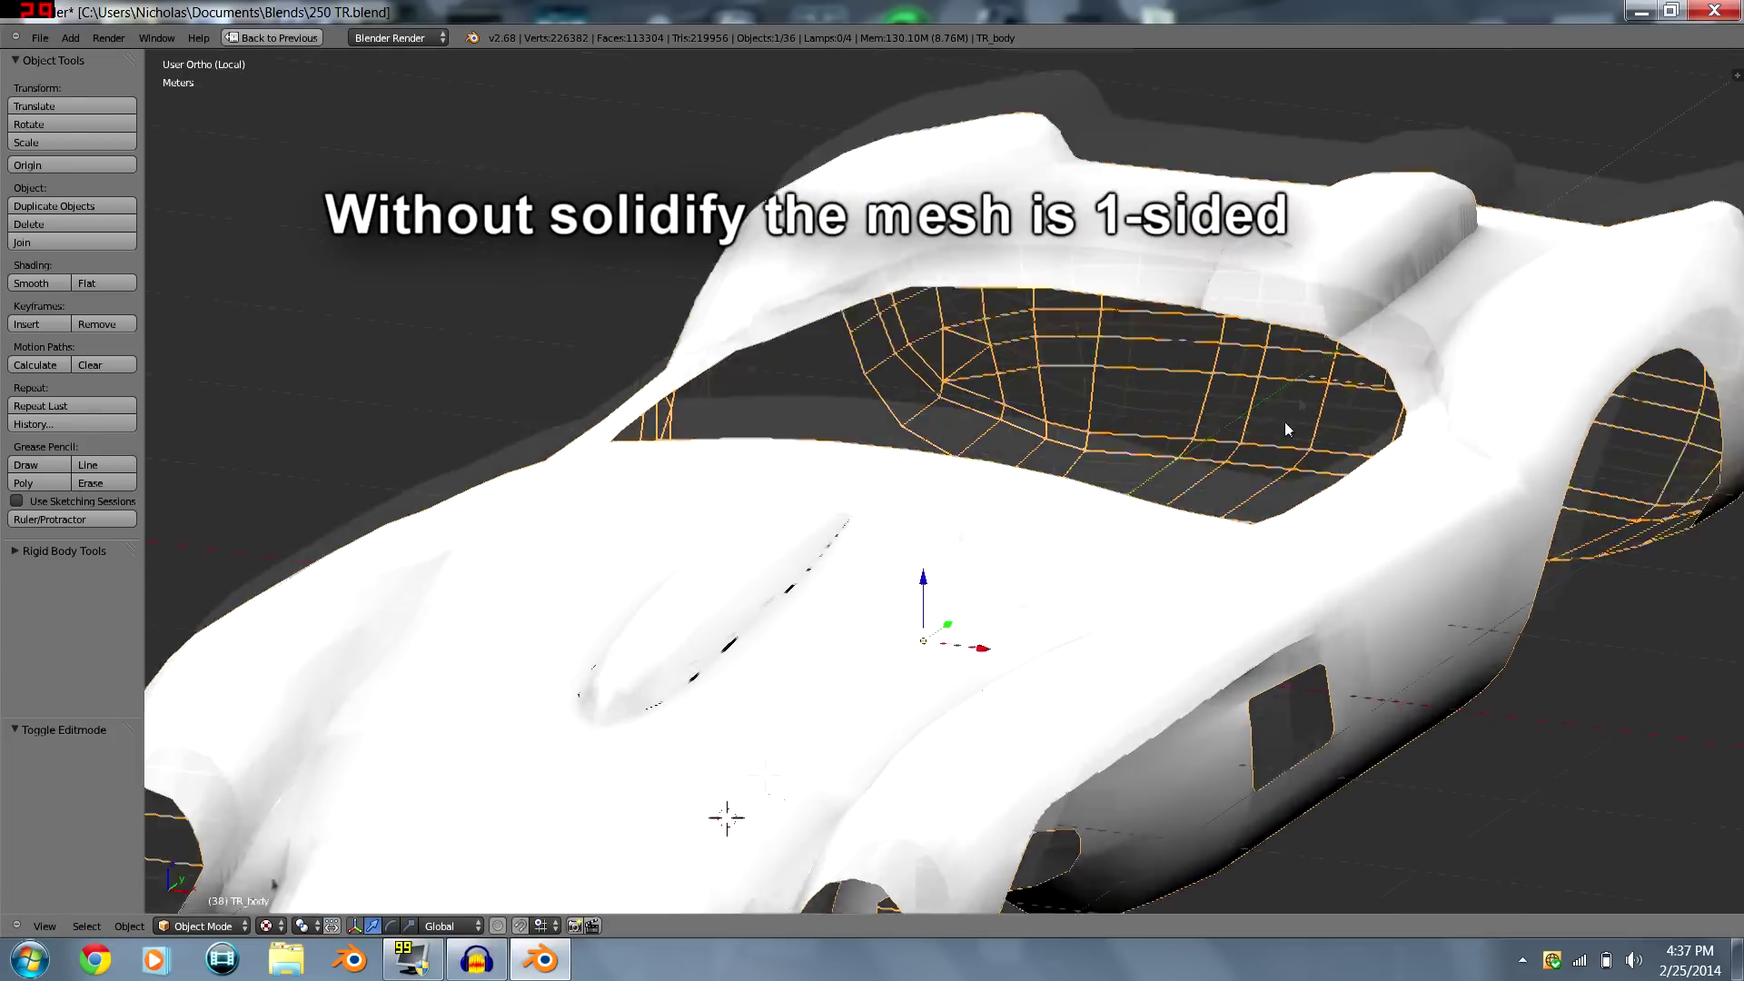
middle_click_drag(1394, 490, 1286, 570)
scroll(814, 478, "up", 1)
scroll(1201, 398, "down", 6)
scroll(789, 537, "up", 2)
scroll(776, 545, "down", 3)
scroll(836, 527, "up", 2)
scroll(1285, 571, "up", 2)
scroll(1284, 570, "down", 3)
middle_click_drag(957, 666, 896, 455)
key("ctrl+Up")
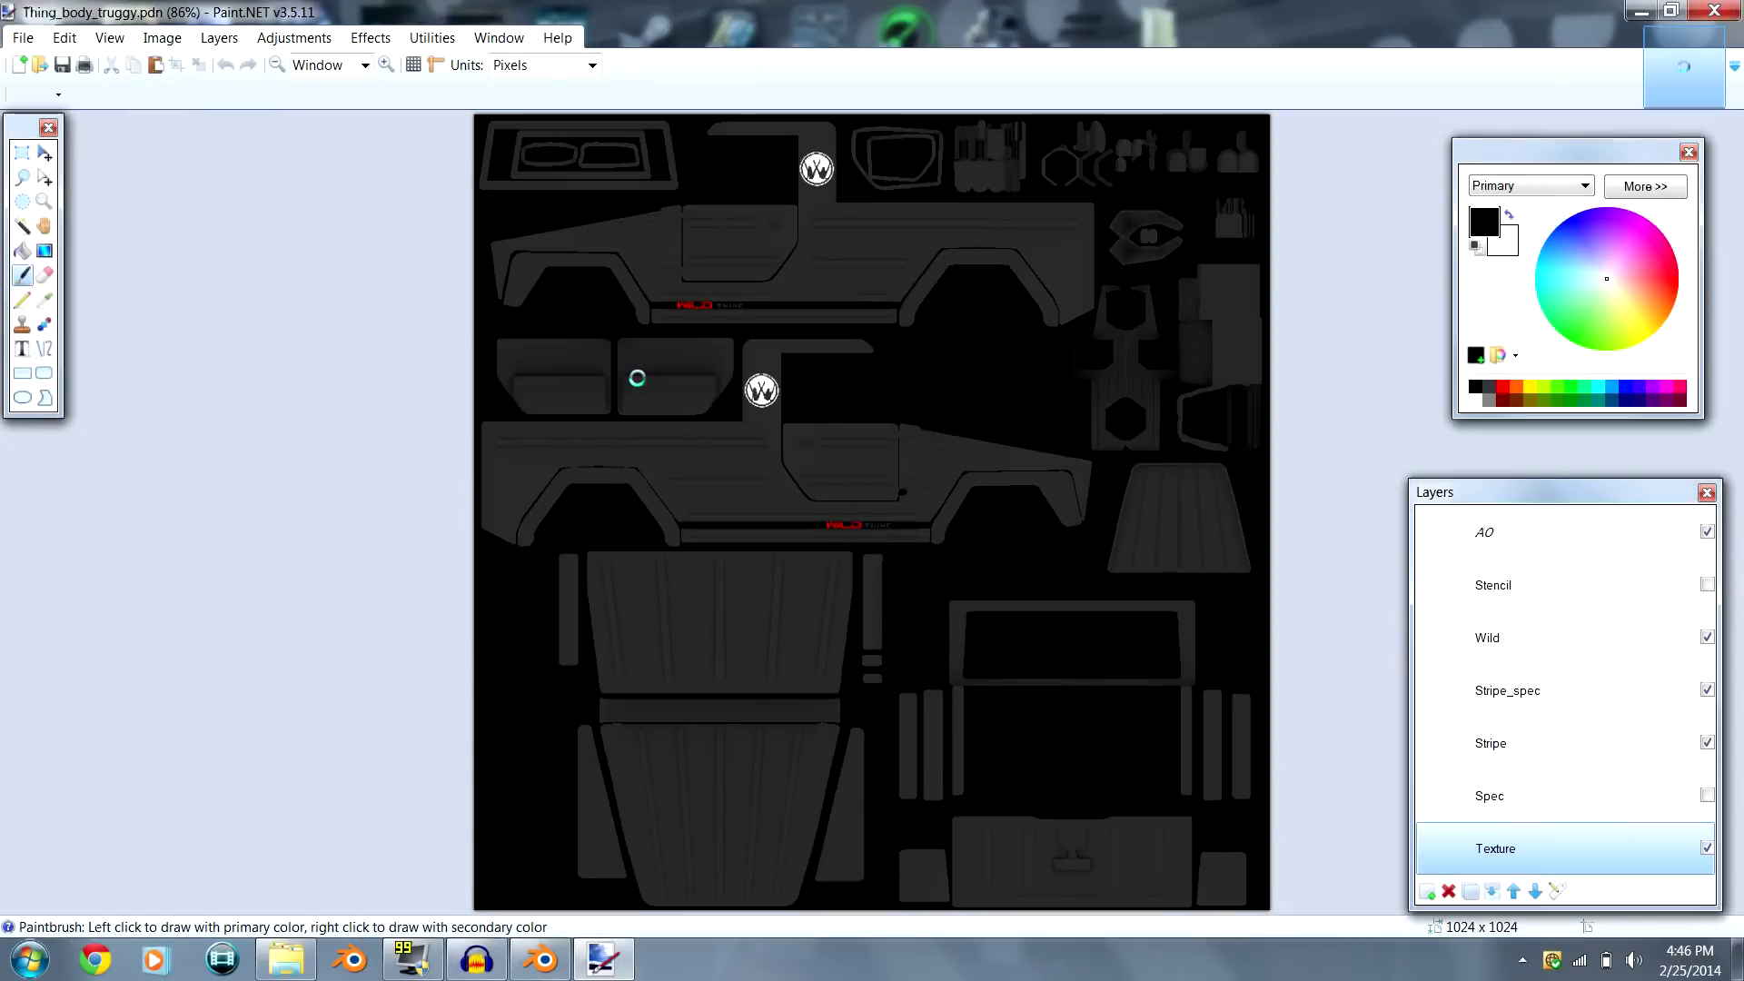
- Examine how the AO layer shades the panels in the Thing_body_truggy.pdn texture
scroll(454, 507, "down", 3, "ctrl")
scroll(467, 495, "up", 3, "ctrl")
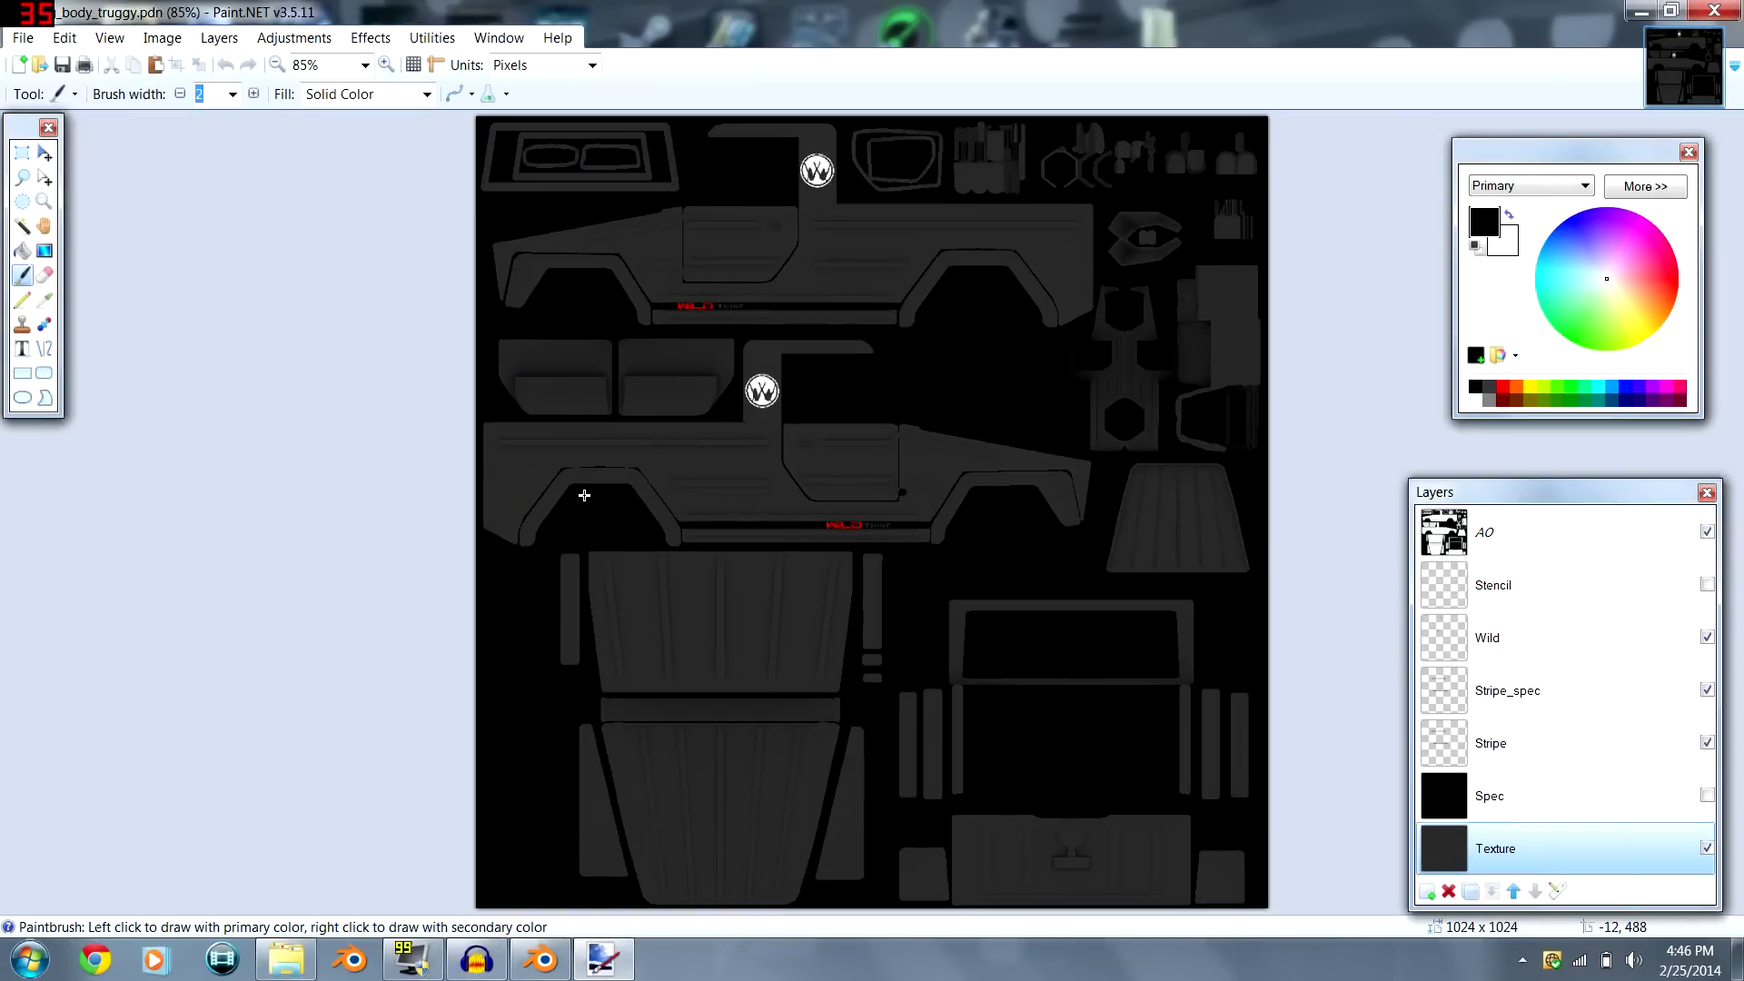
scroll(303, 449, "up", 8, "ctrl")
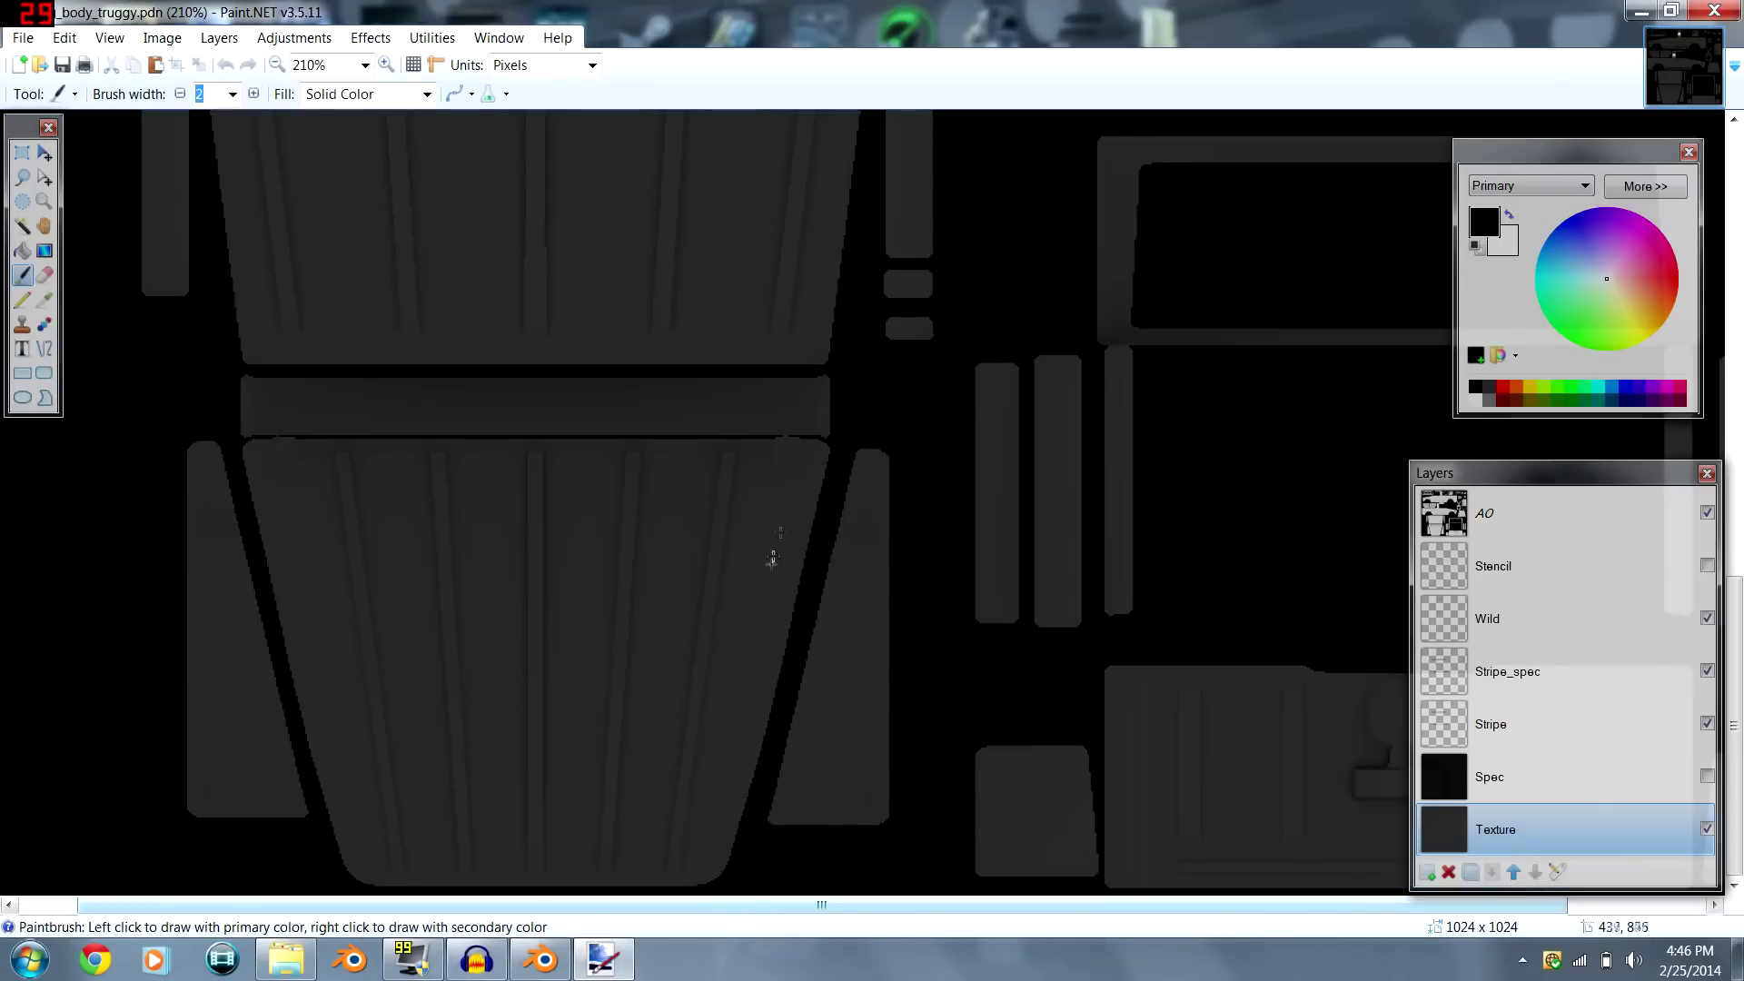
scroll(1098, 400, "down", 5, "ctrl")
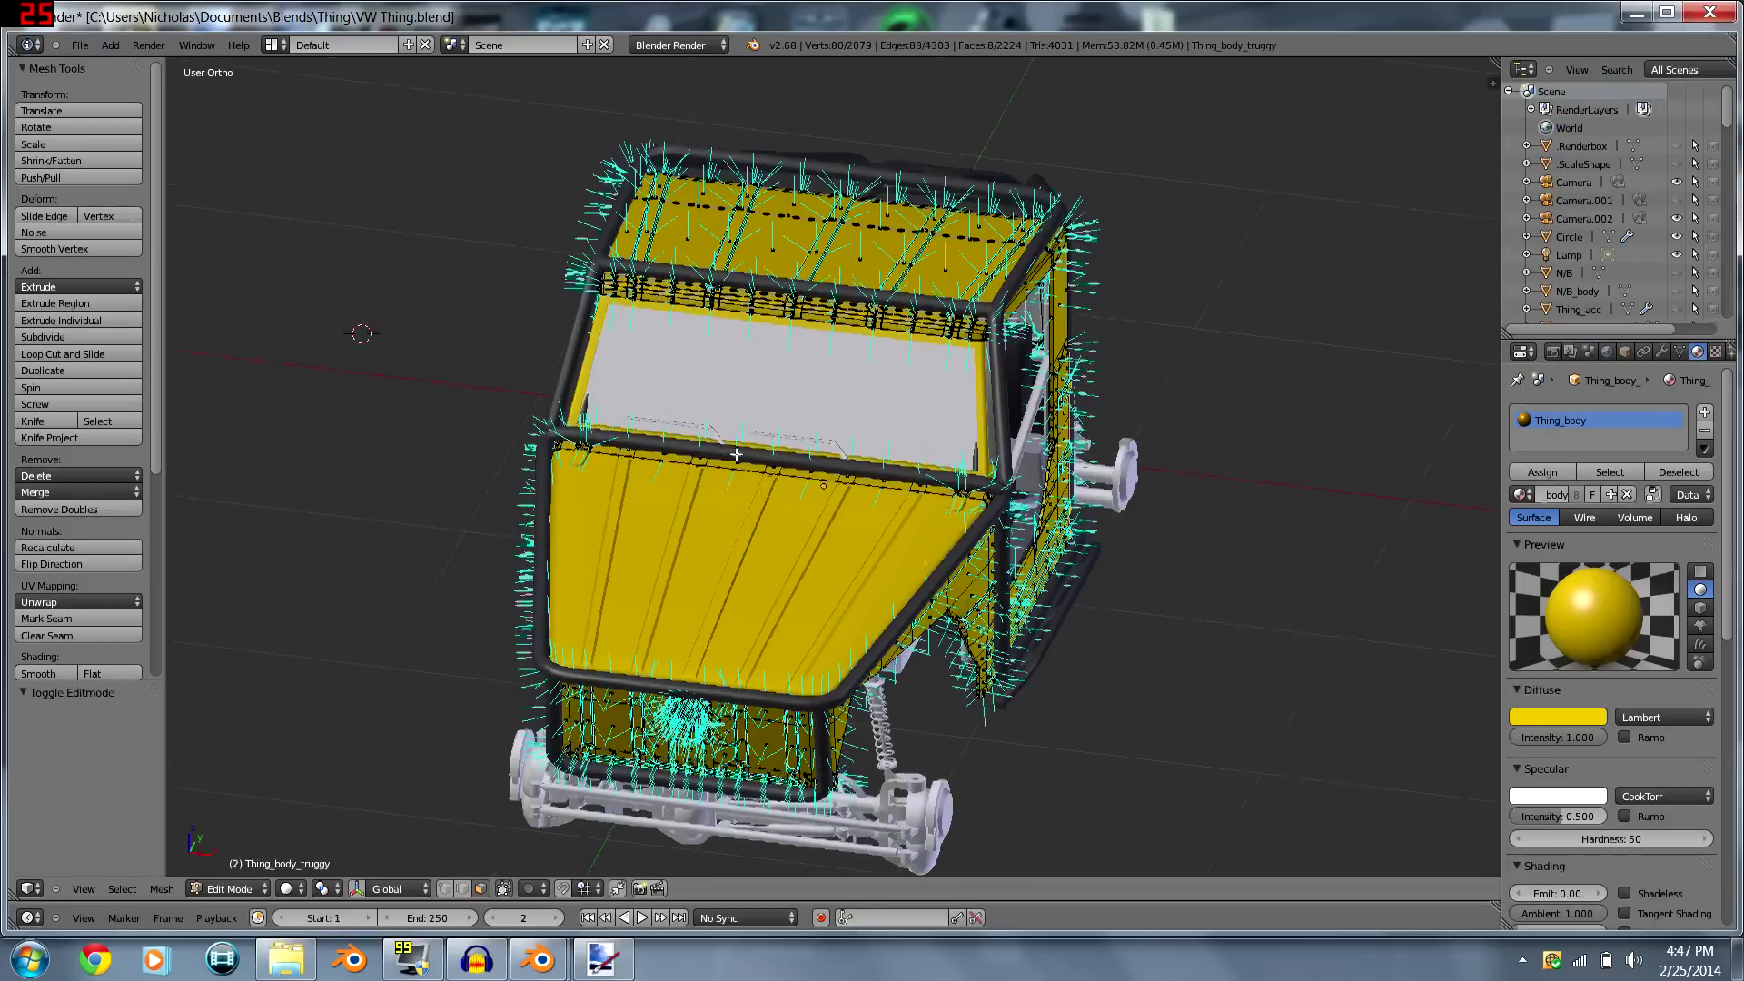
- Select all of the truggy body's geometry in Edit Mode
scroll(800, 415, "up", 1)
key("a")
key("a")
mouse_move(800, 415)
middle_mouse_down()
mouse_move(695, 397)
mouse_move(513, 433)
middle_mouse_up()
scroll(695, 397, "up", 1)
key("a")
key("a")
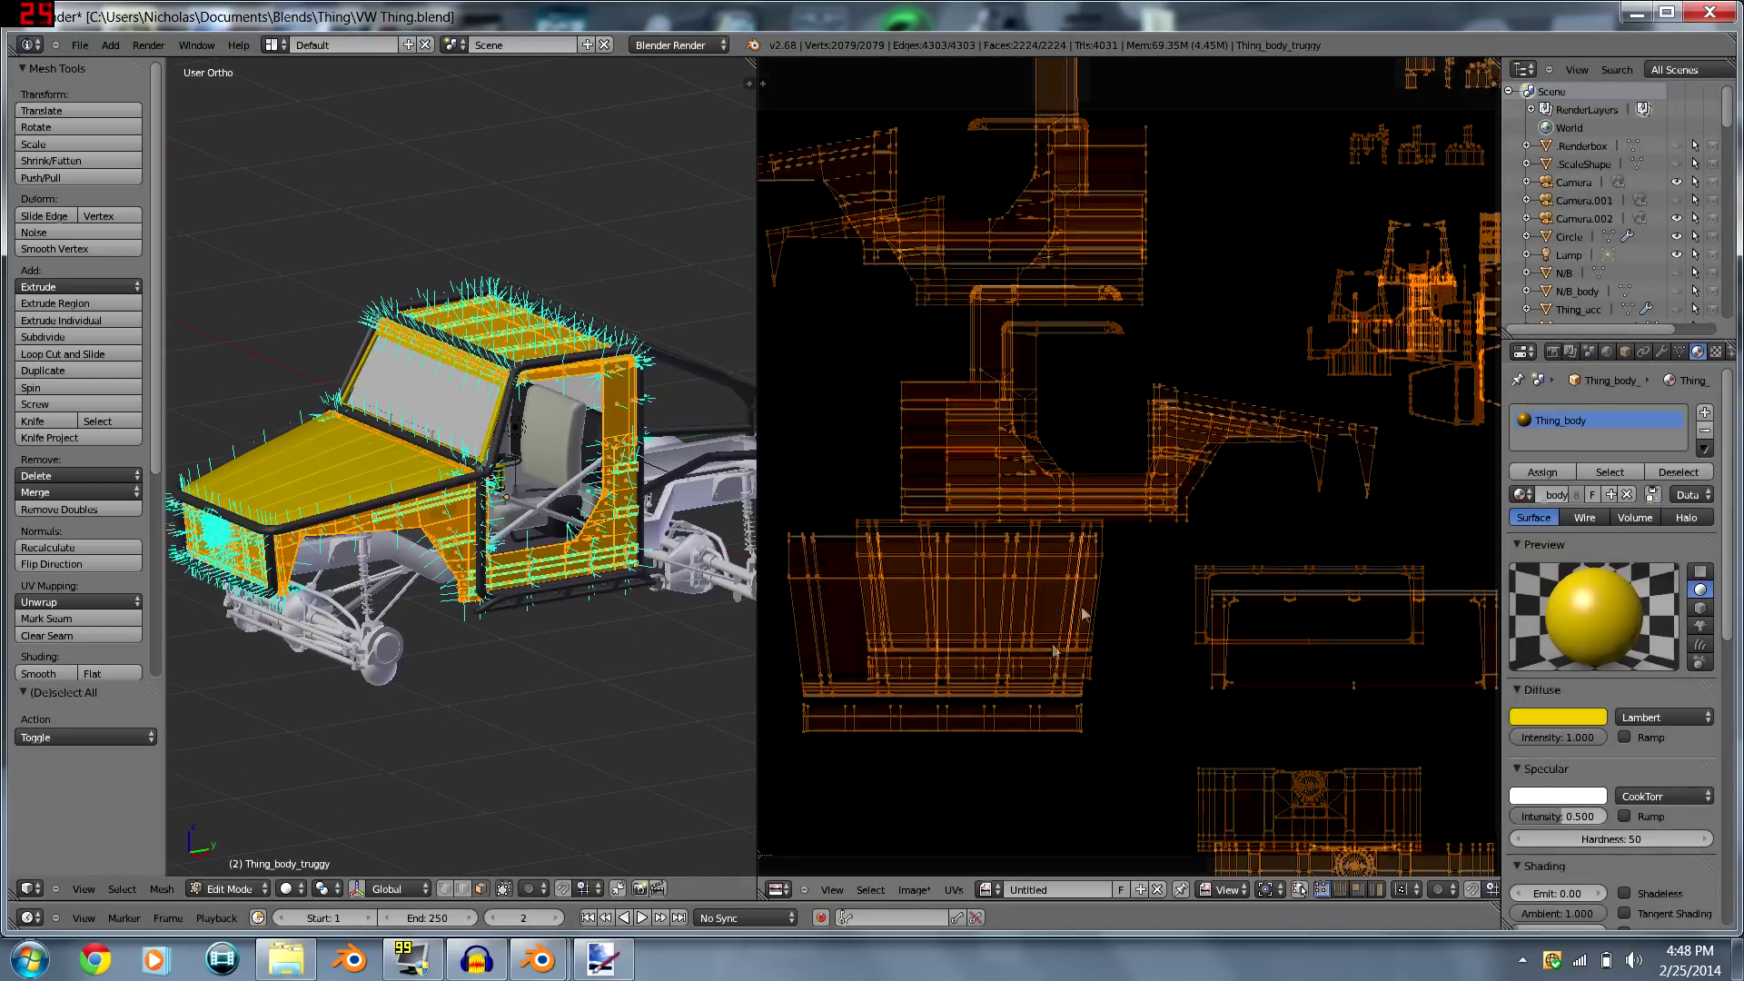
- Review the placement of the truggy body's UV islands on the image, toggling their selection
scroll(1106, 442, "down", 2)
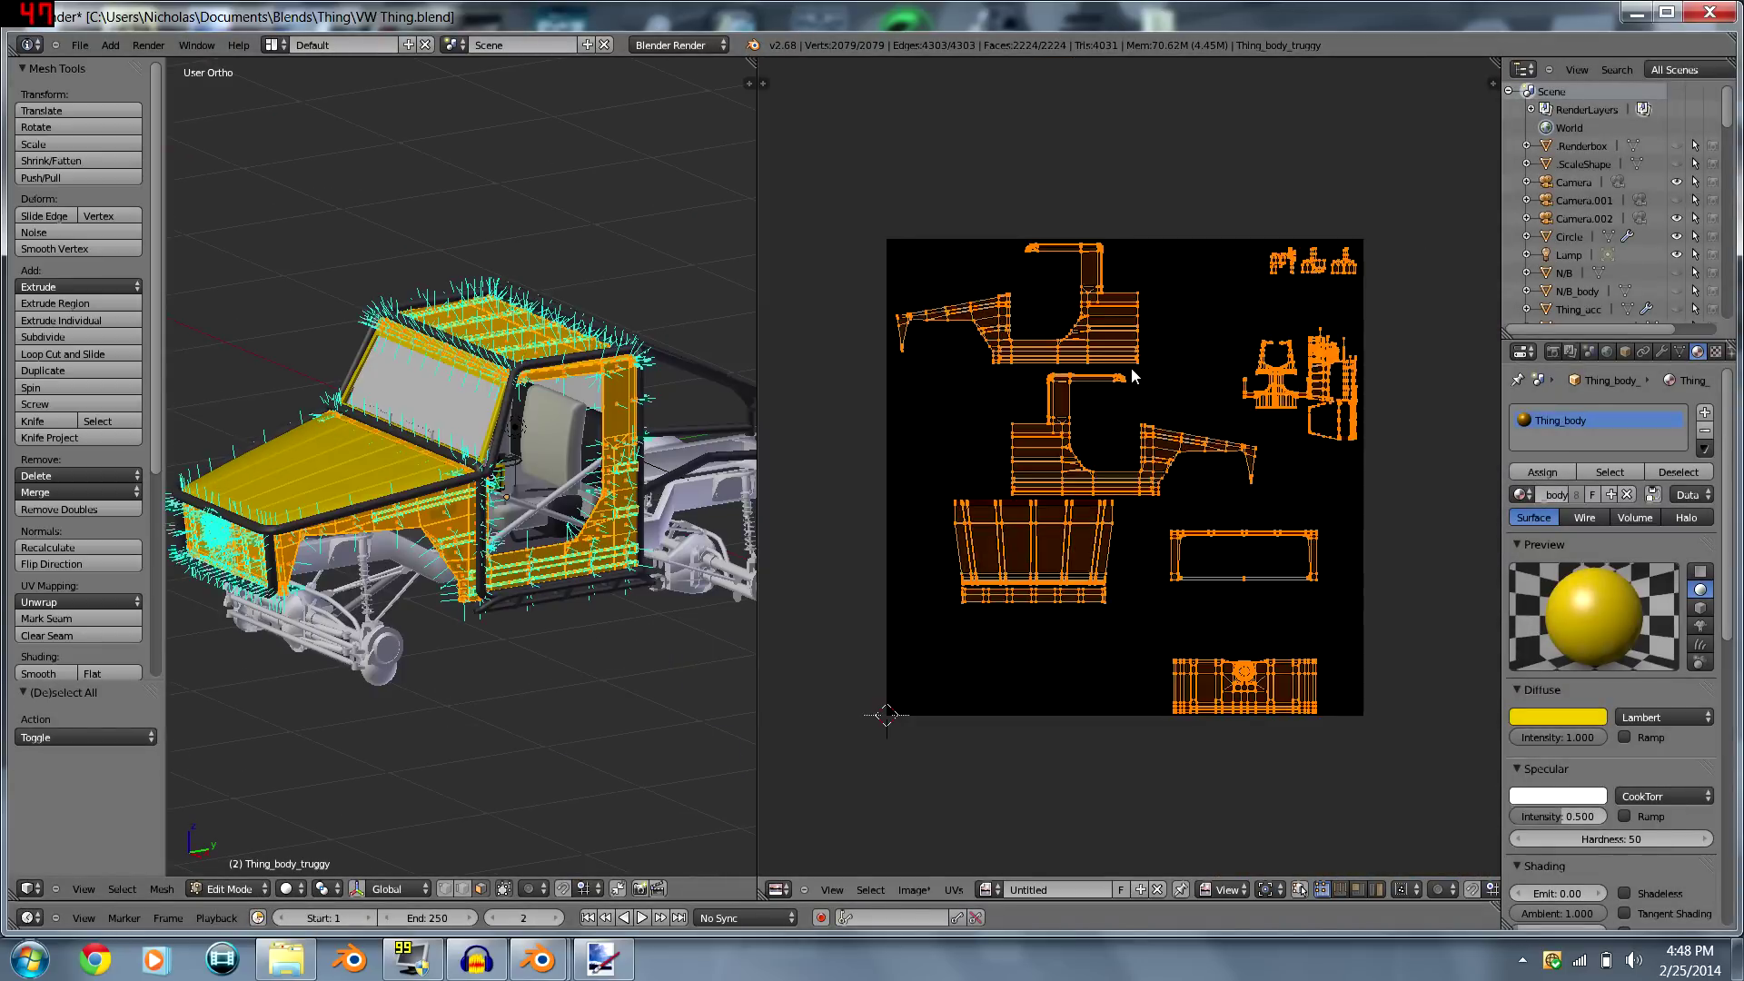
key("a")
scroll(1081, 358, "up", 1)
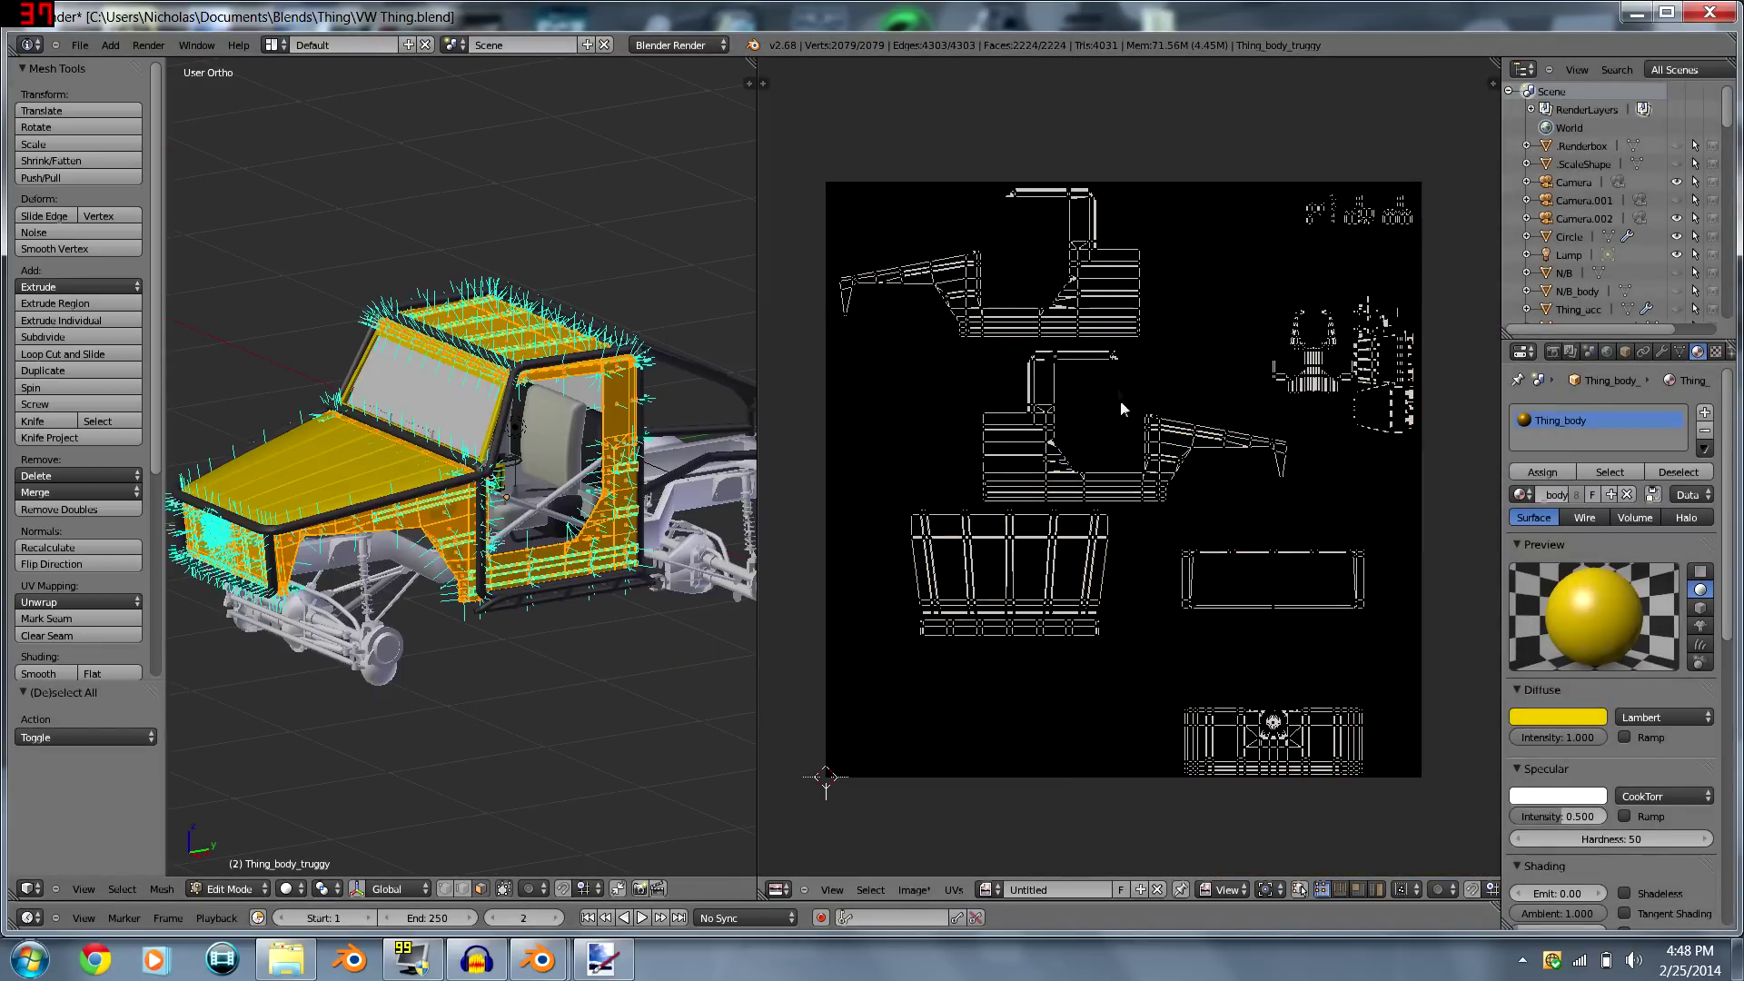
key("a")
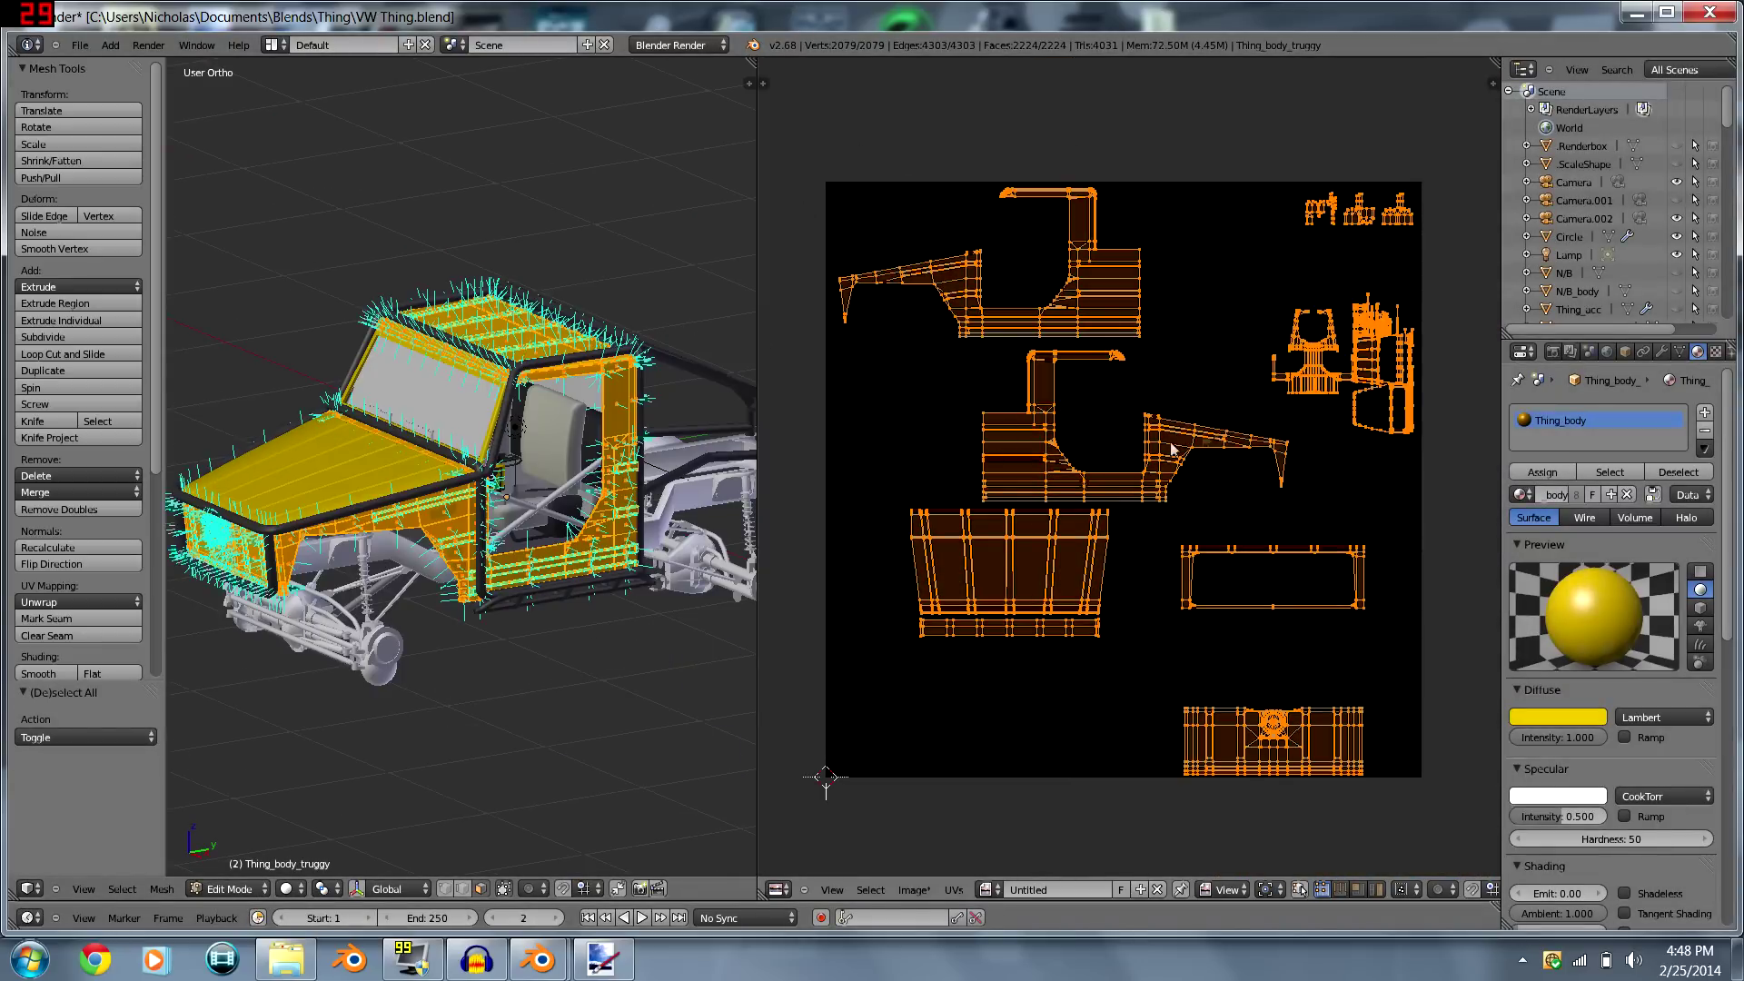
key("a")
- Bake the ambient occlusion of Thing_body_truggy onto the Untitled image
left_click(1606, 352)
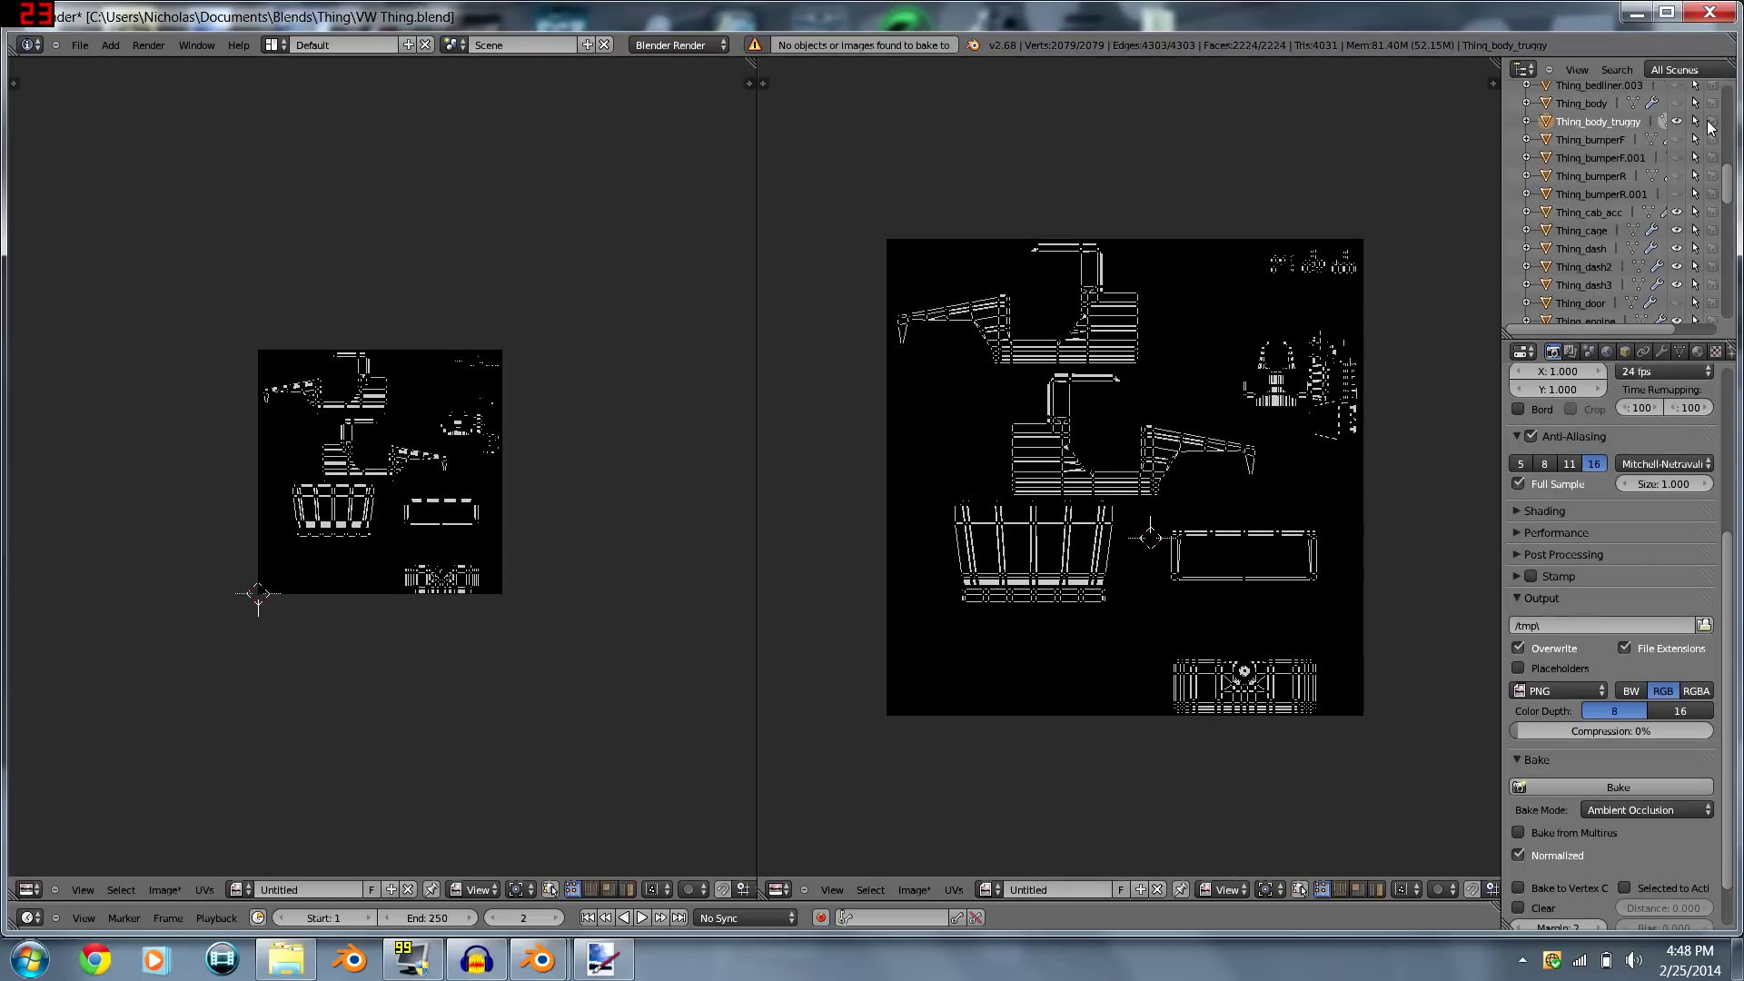
scroll(1689, 182, "down", 10)
left_click(1578, 787)
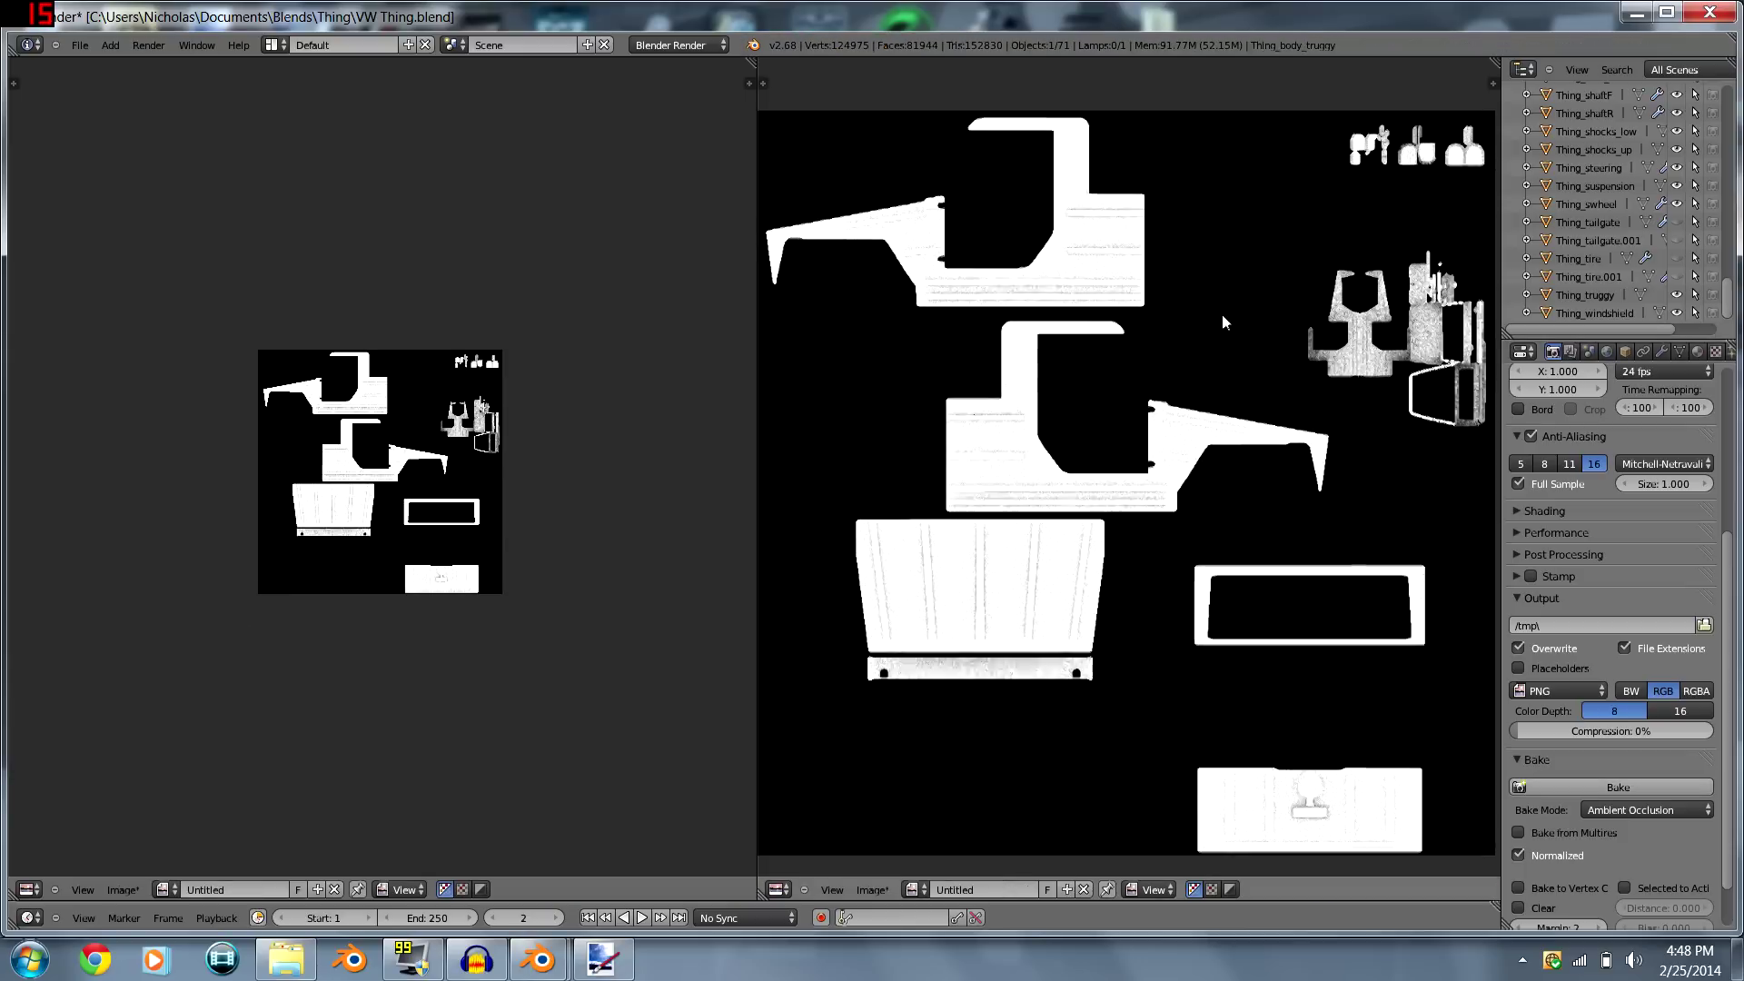
- Save the baked image to the Desktop as sdgdsg.png
left_click(879, 886)
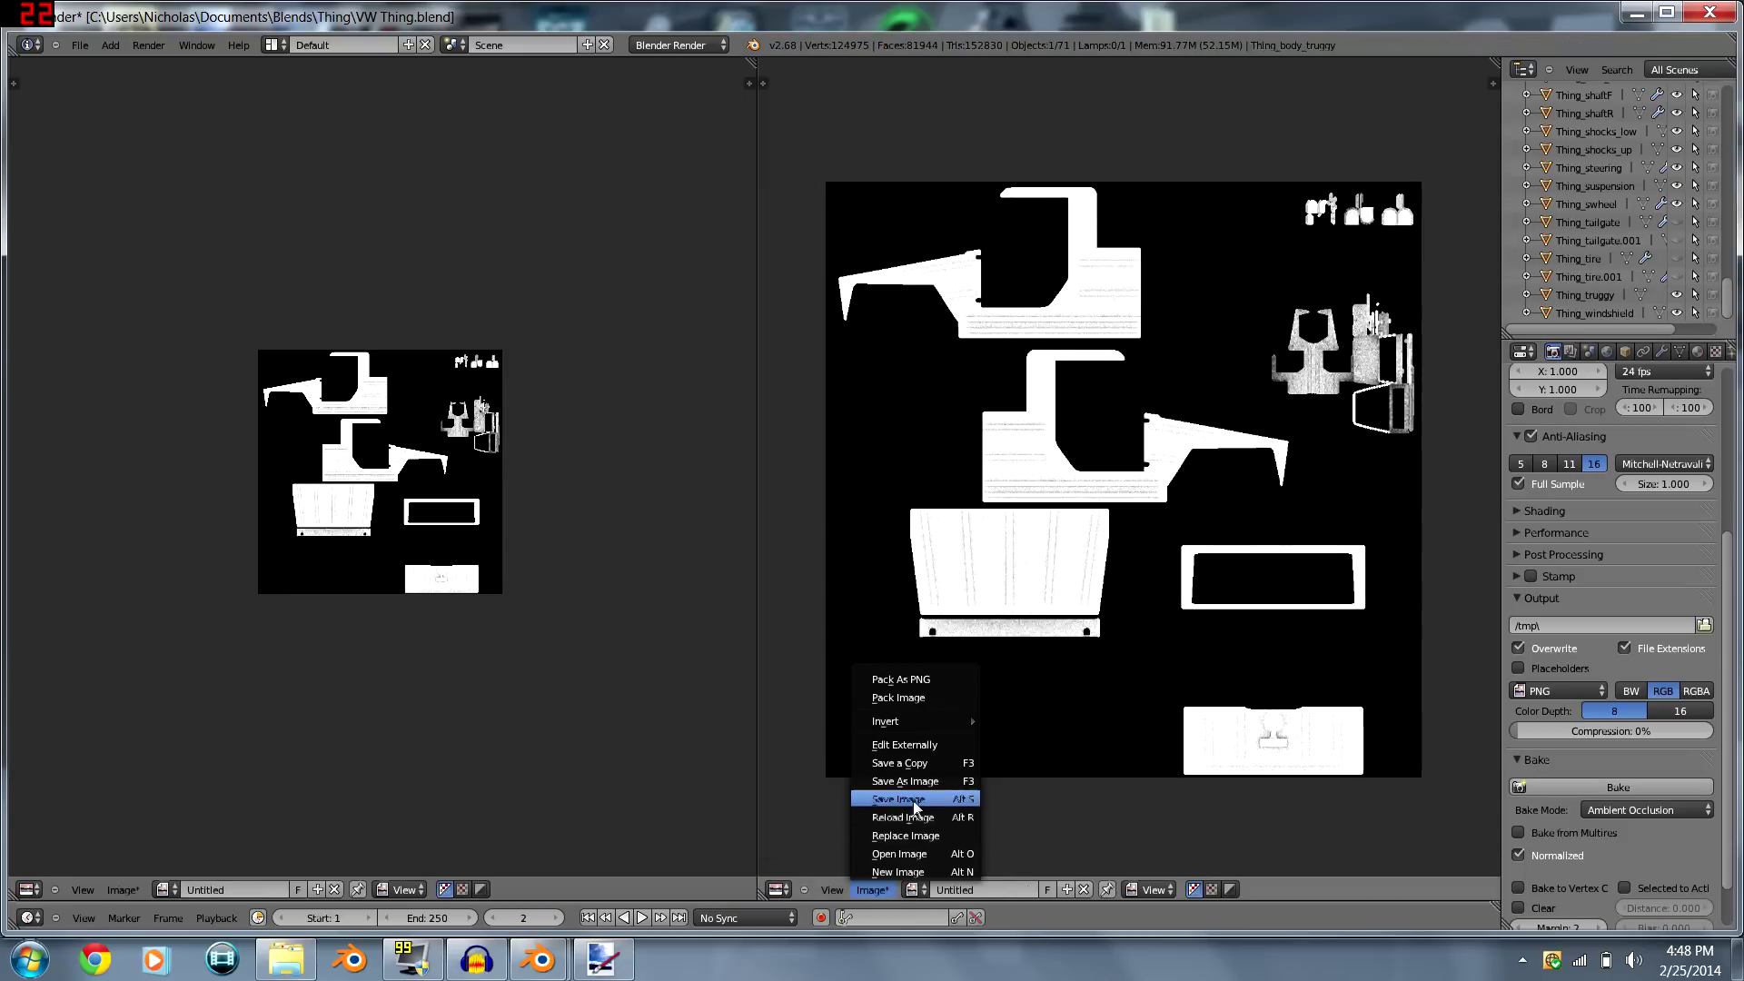
left_click(918, 787)
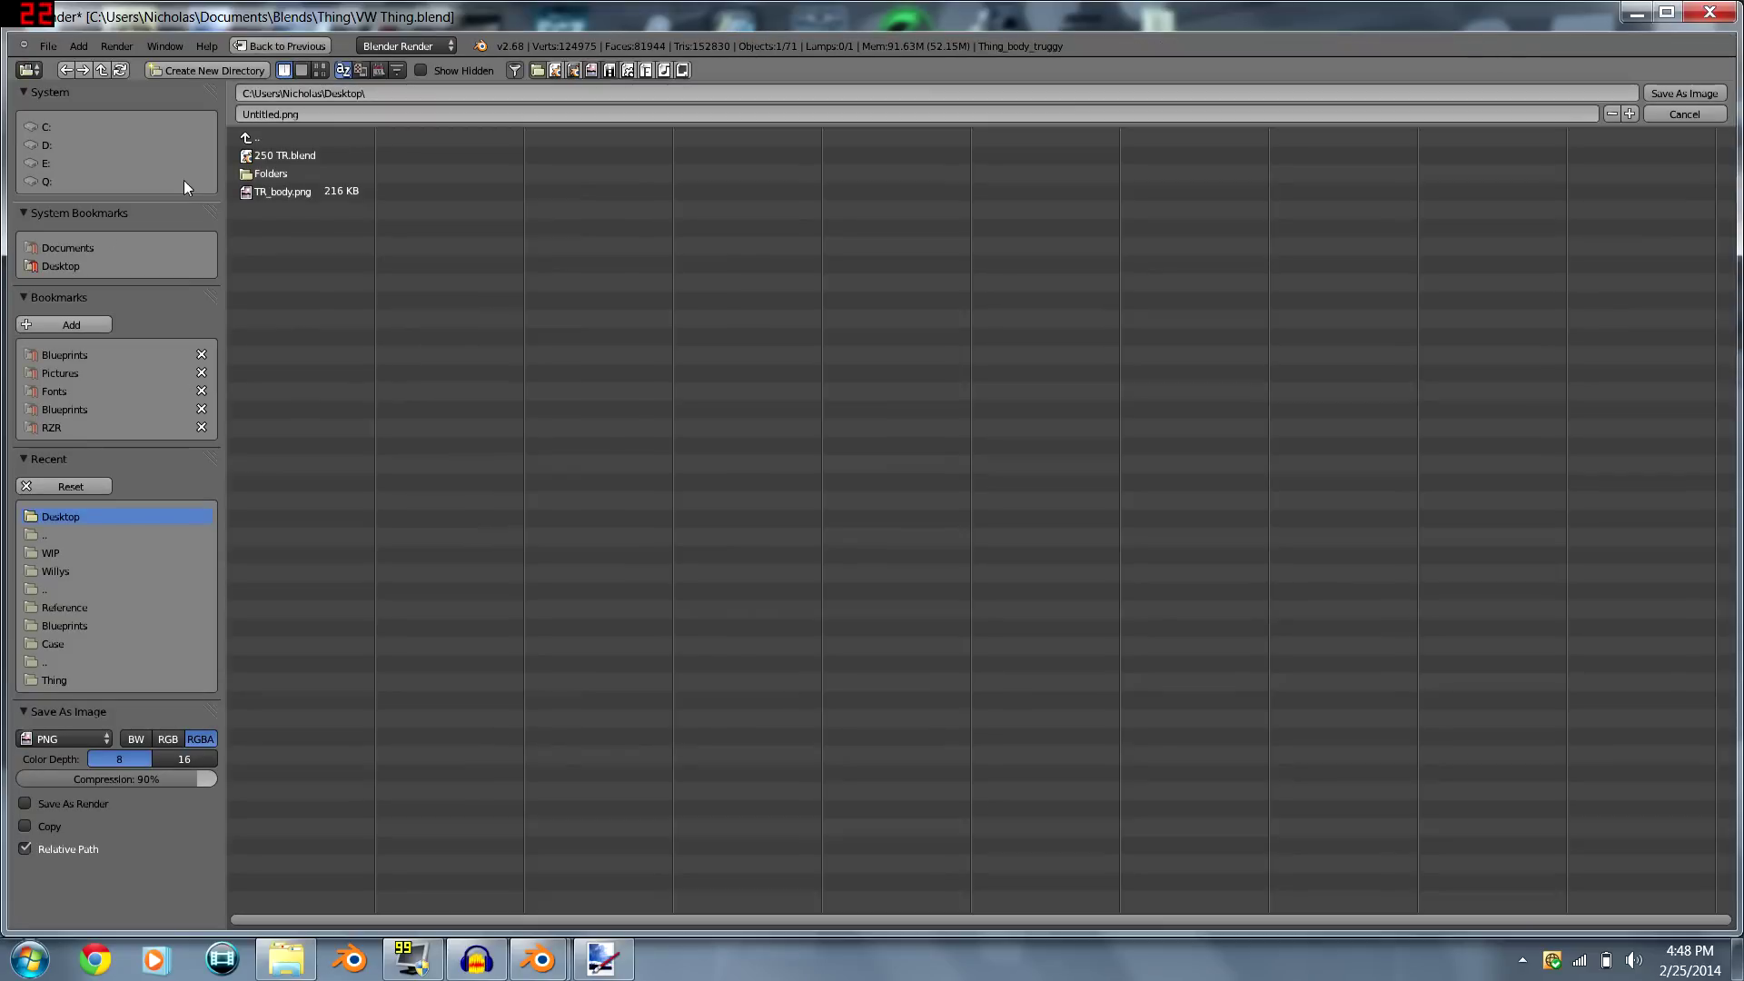
left_click(282, 115)
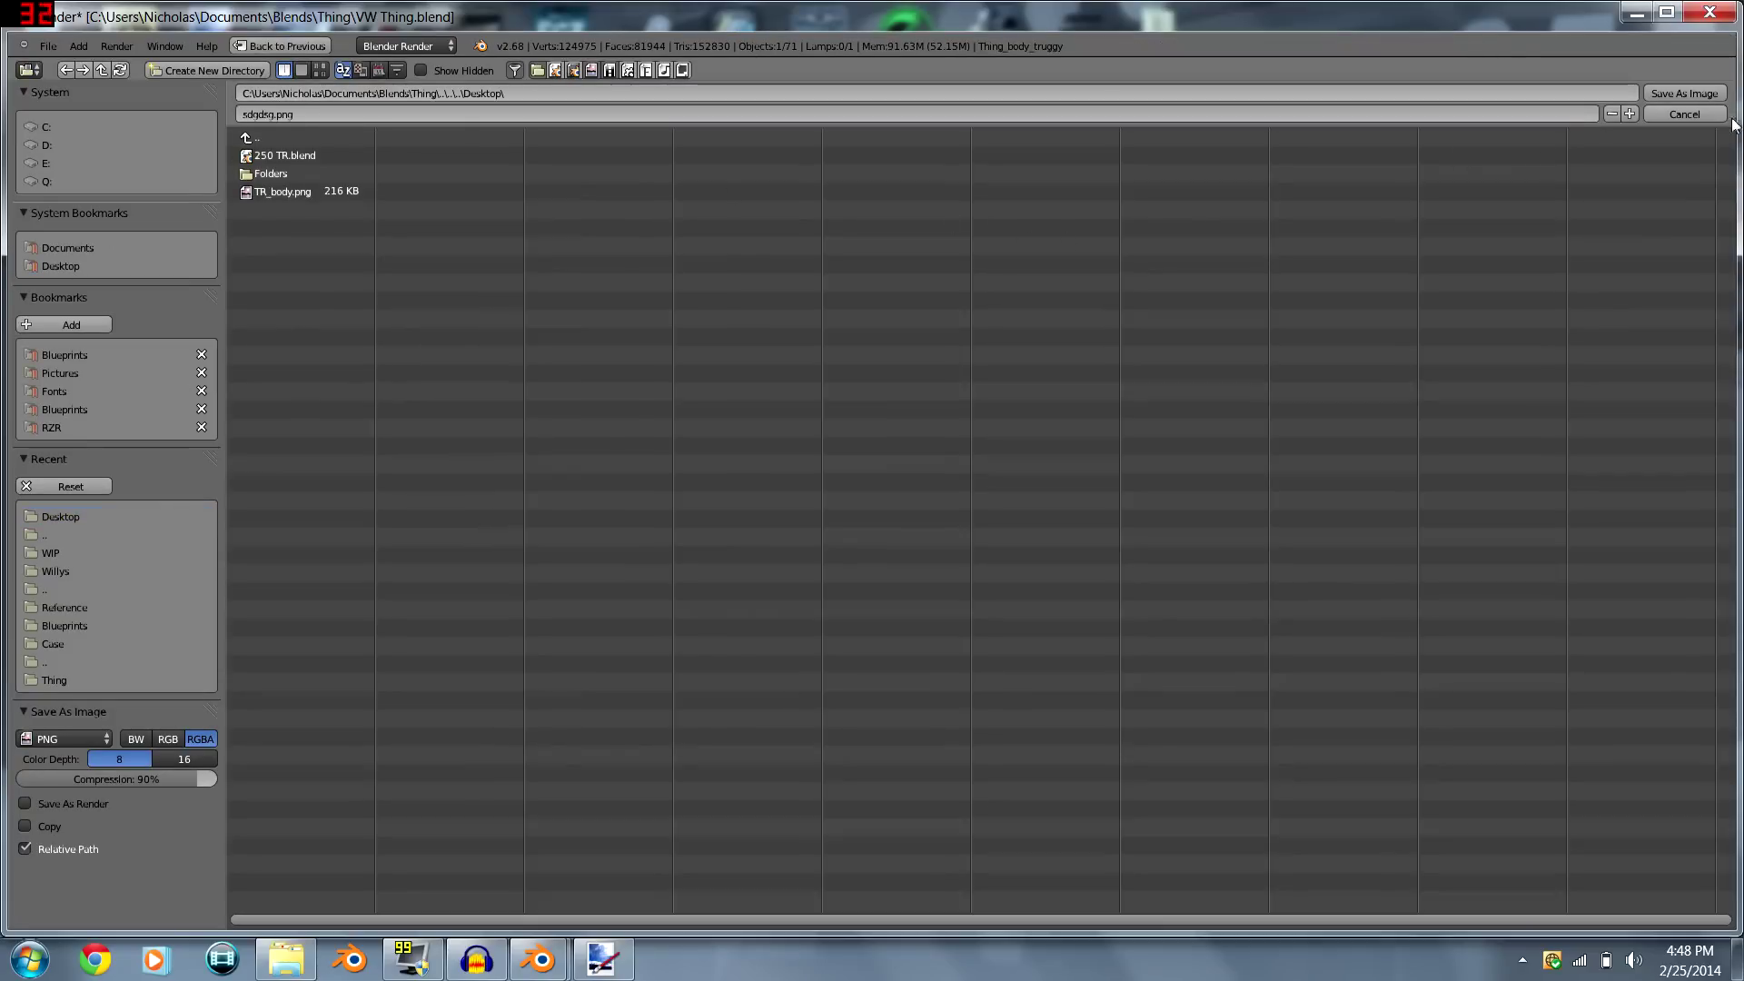
key("Return")
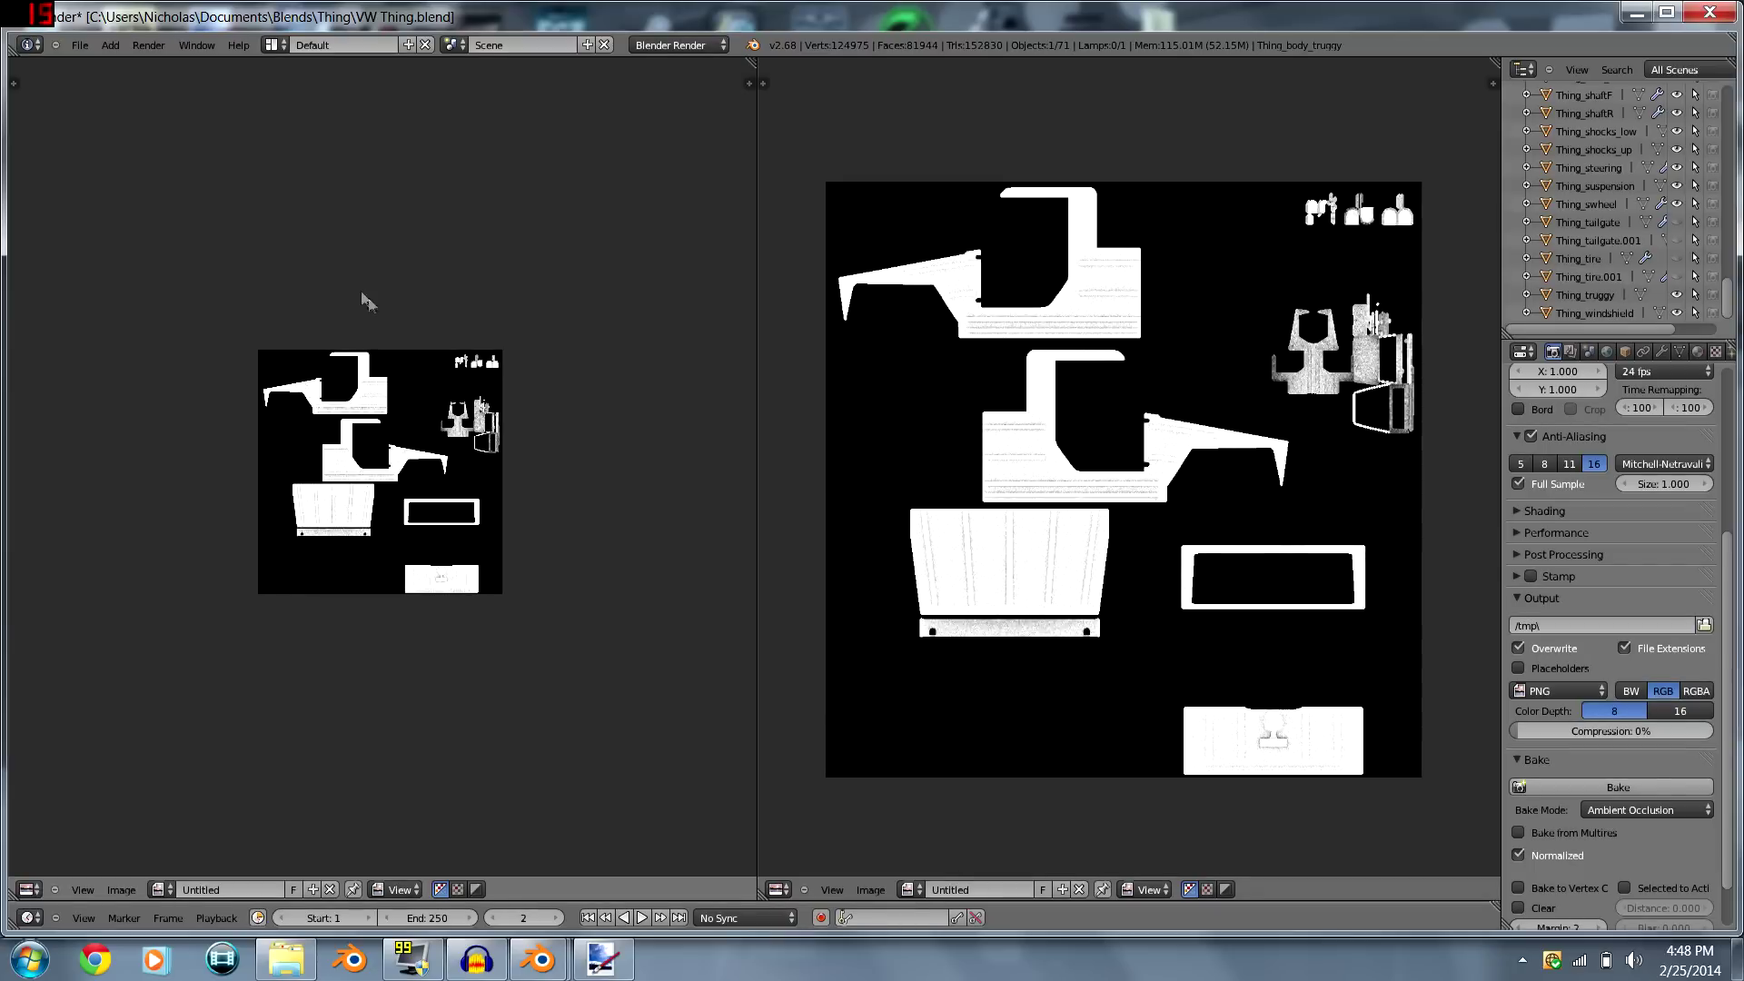
- Select the truggy's hood and select all of its geometry in Edit Mode to show its UVs
key("z")
right_click(246, 411)
key("z")
key("Tab")
key("a")
scroll(405, 436, "down", 1)
key("a")
scroll(405, 436, "up", 3)
scroll(391, 445, "down", 3)
middle_click_drag(387, 455, 463, 472)
key("a")
scroll(462, 472, "up", 3)
scroll(1065, 526, "up", 5)
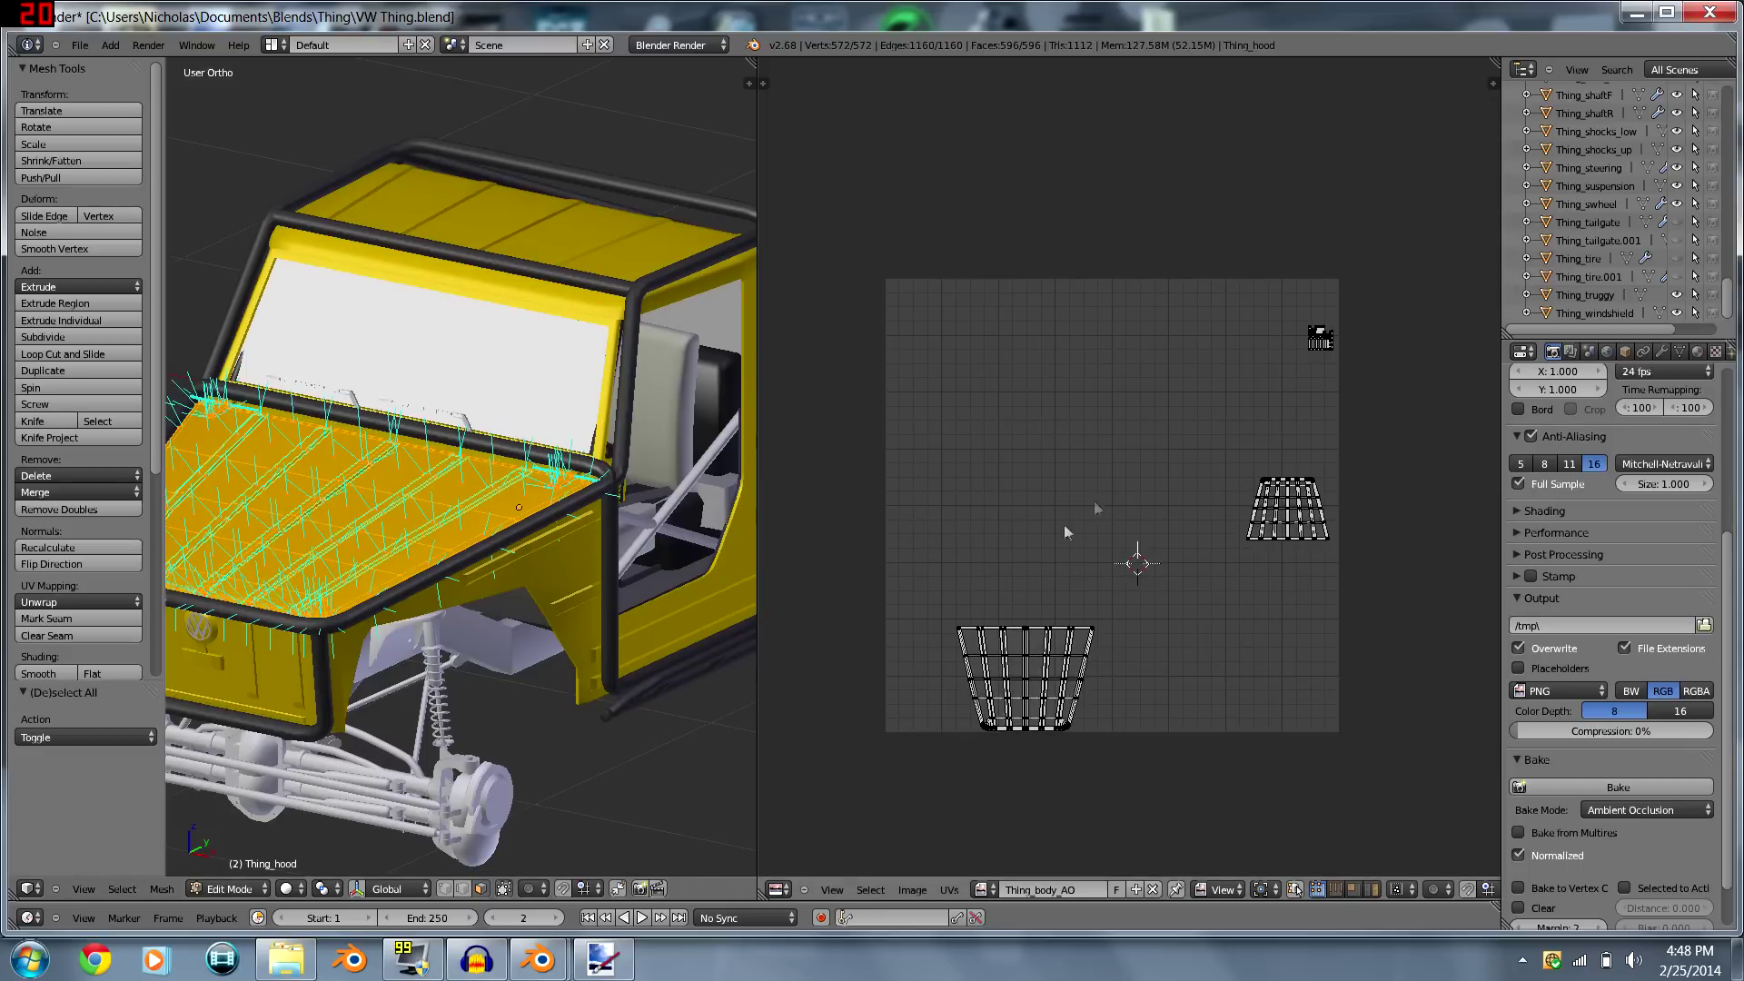
- Open sdgdsg.png from the Desktop as the hood's UV image and select all the hood's UVs
left_click(942, 854)
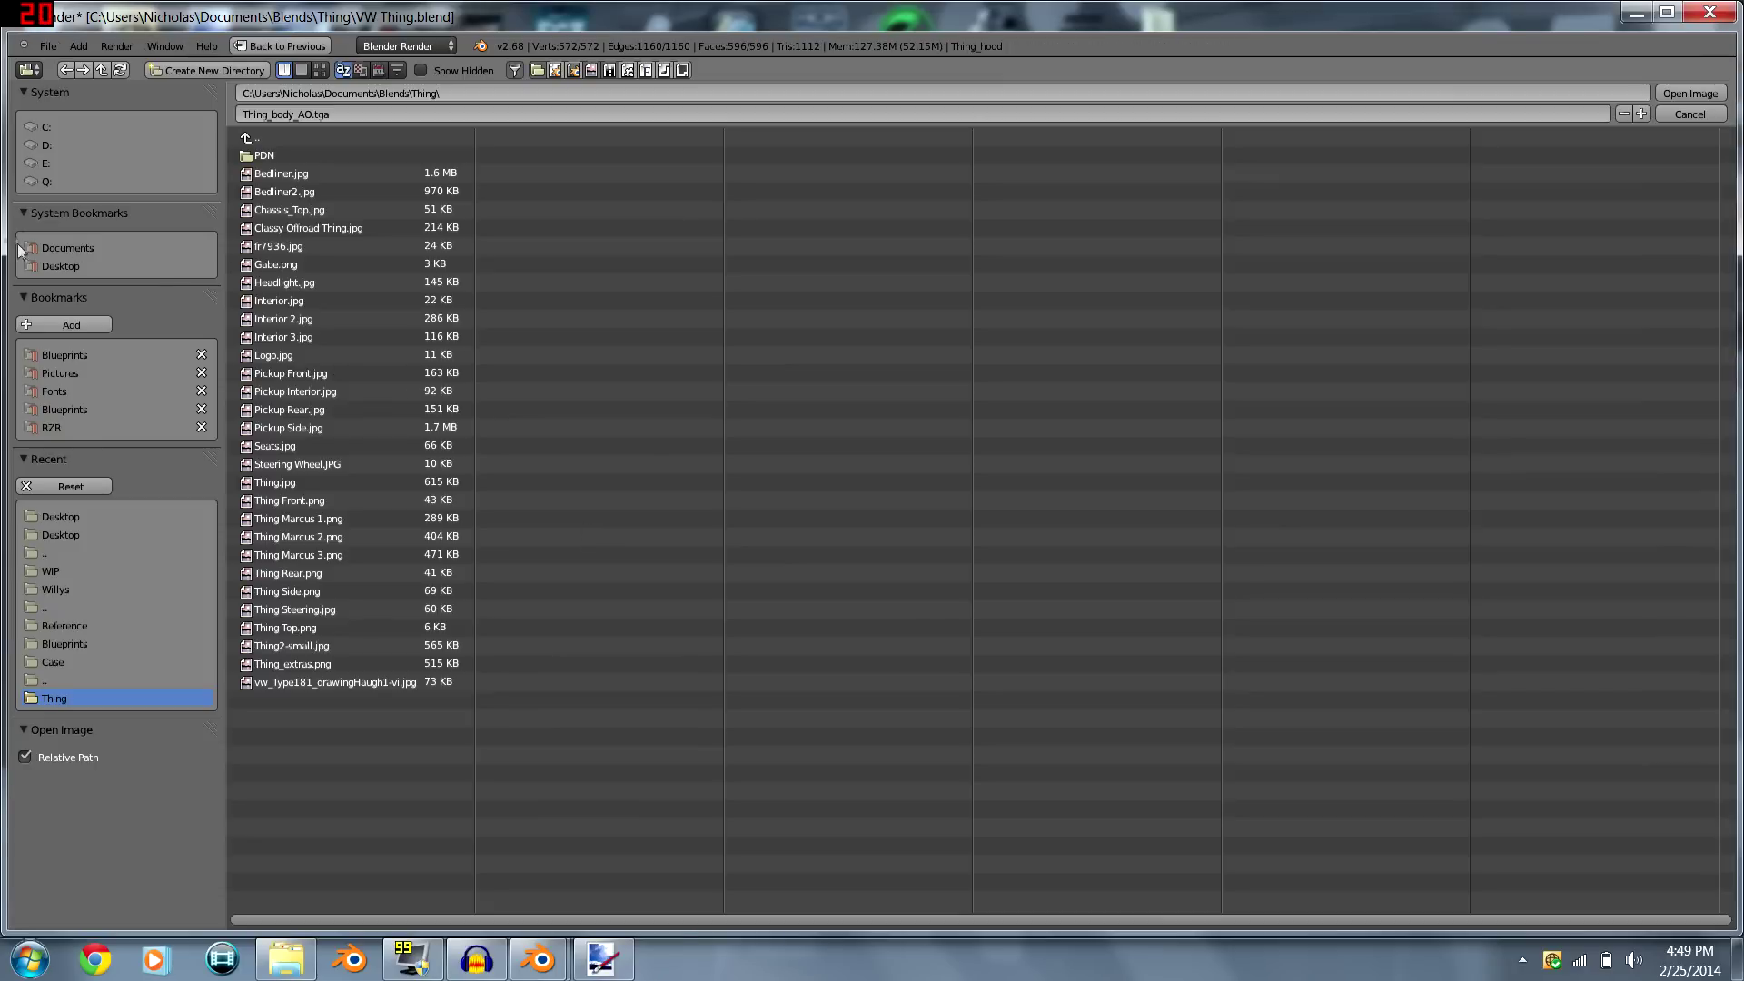
left_click(51, 266)
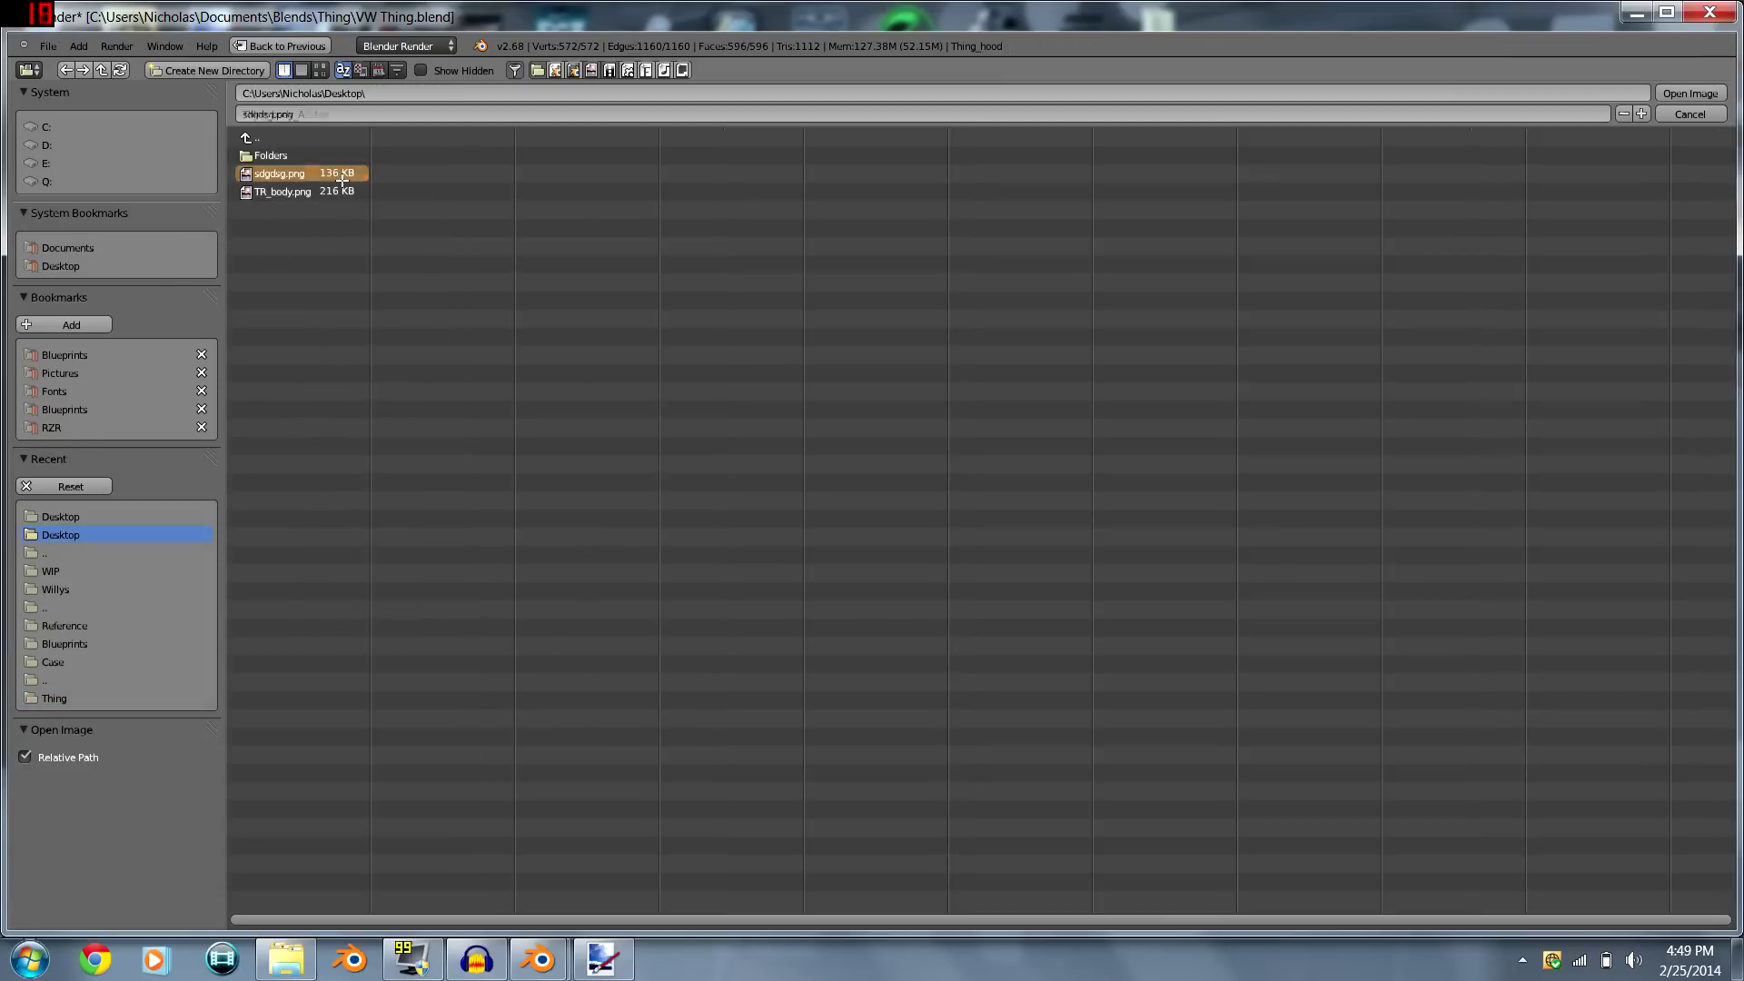
key("Escape")
scroll(1119, 394, "down", 6)
scroll(1119, 395, "up", 3)
key("a")
scroll(1104, 425, "down", 2)
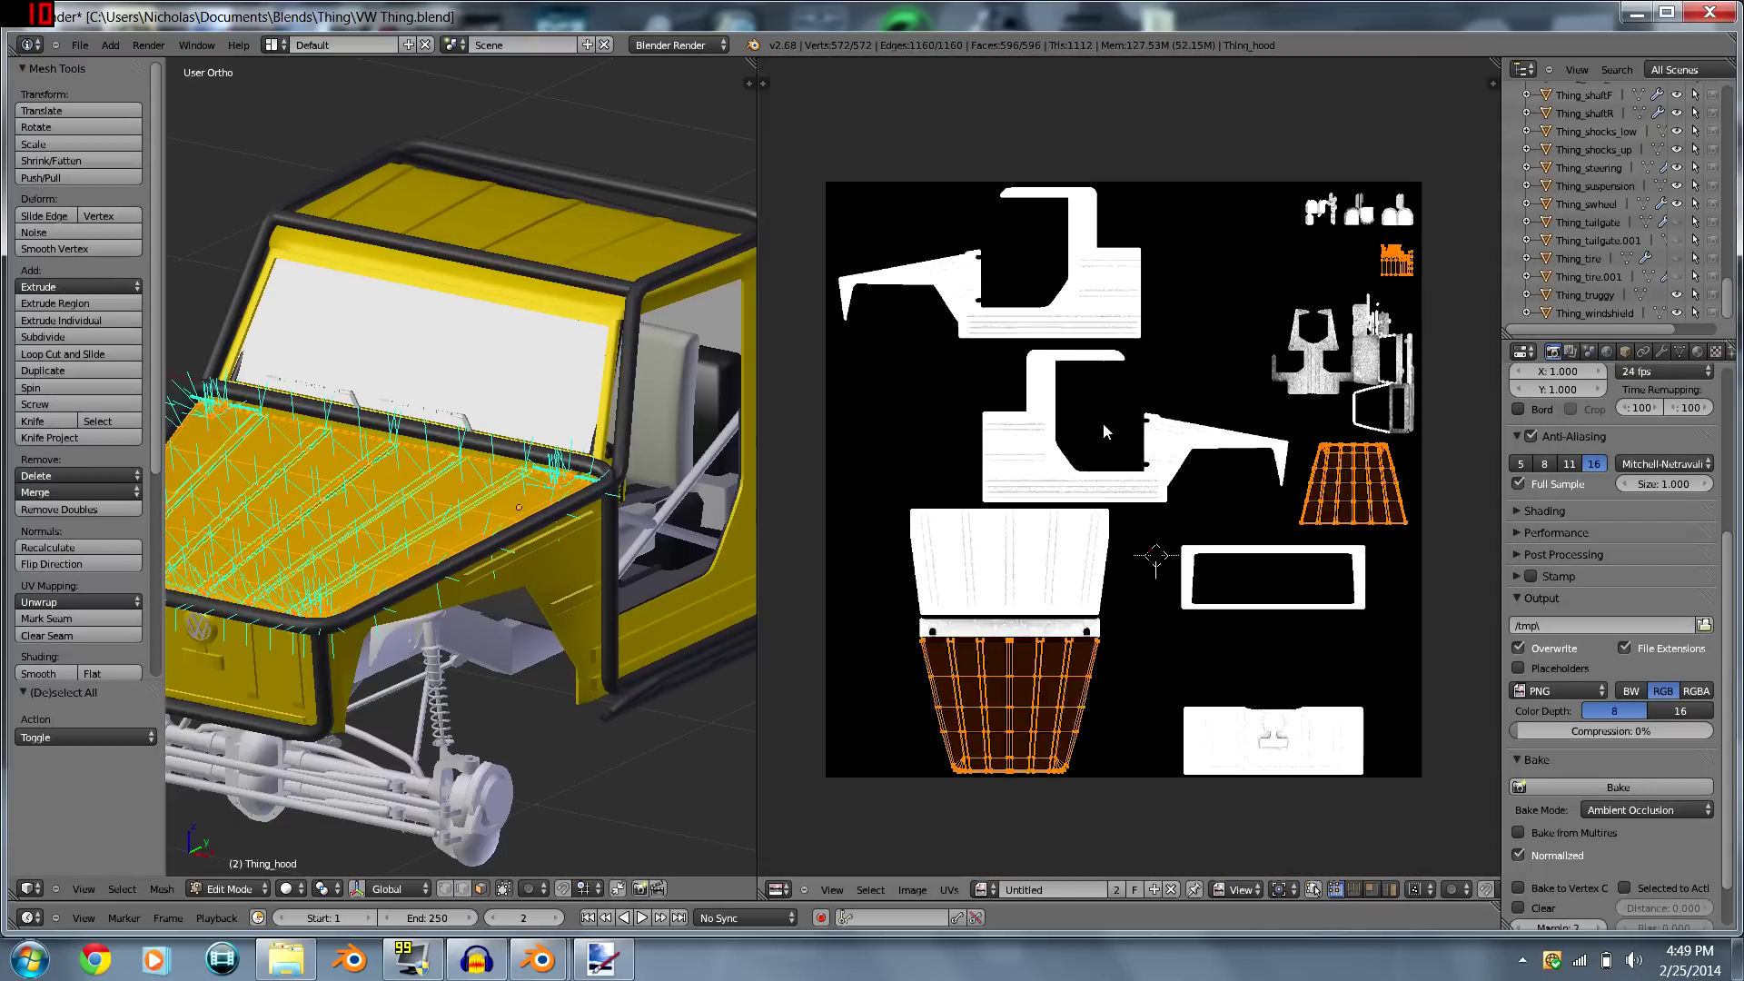
- Try moving the hood's UVs up onto the narrow strip below the baked roof island
scroll(1103, 424, "up", 6)
middle_click_drag(1321, 523, 1220, 542)
scroll(1132, 548, "down", 3)
scroll(1215, 523, "down", 1)
key("a")
scroll(1180, 456, "up", 2)
key("g")
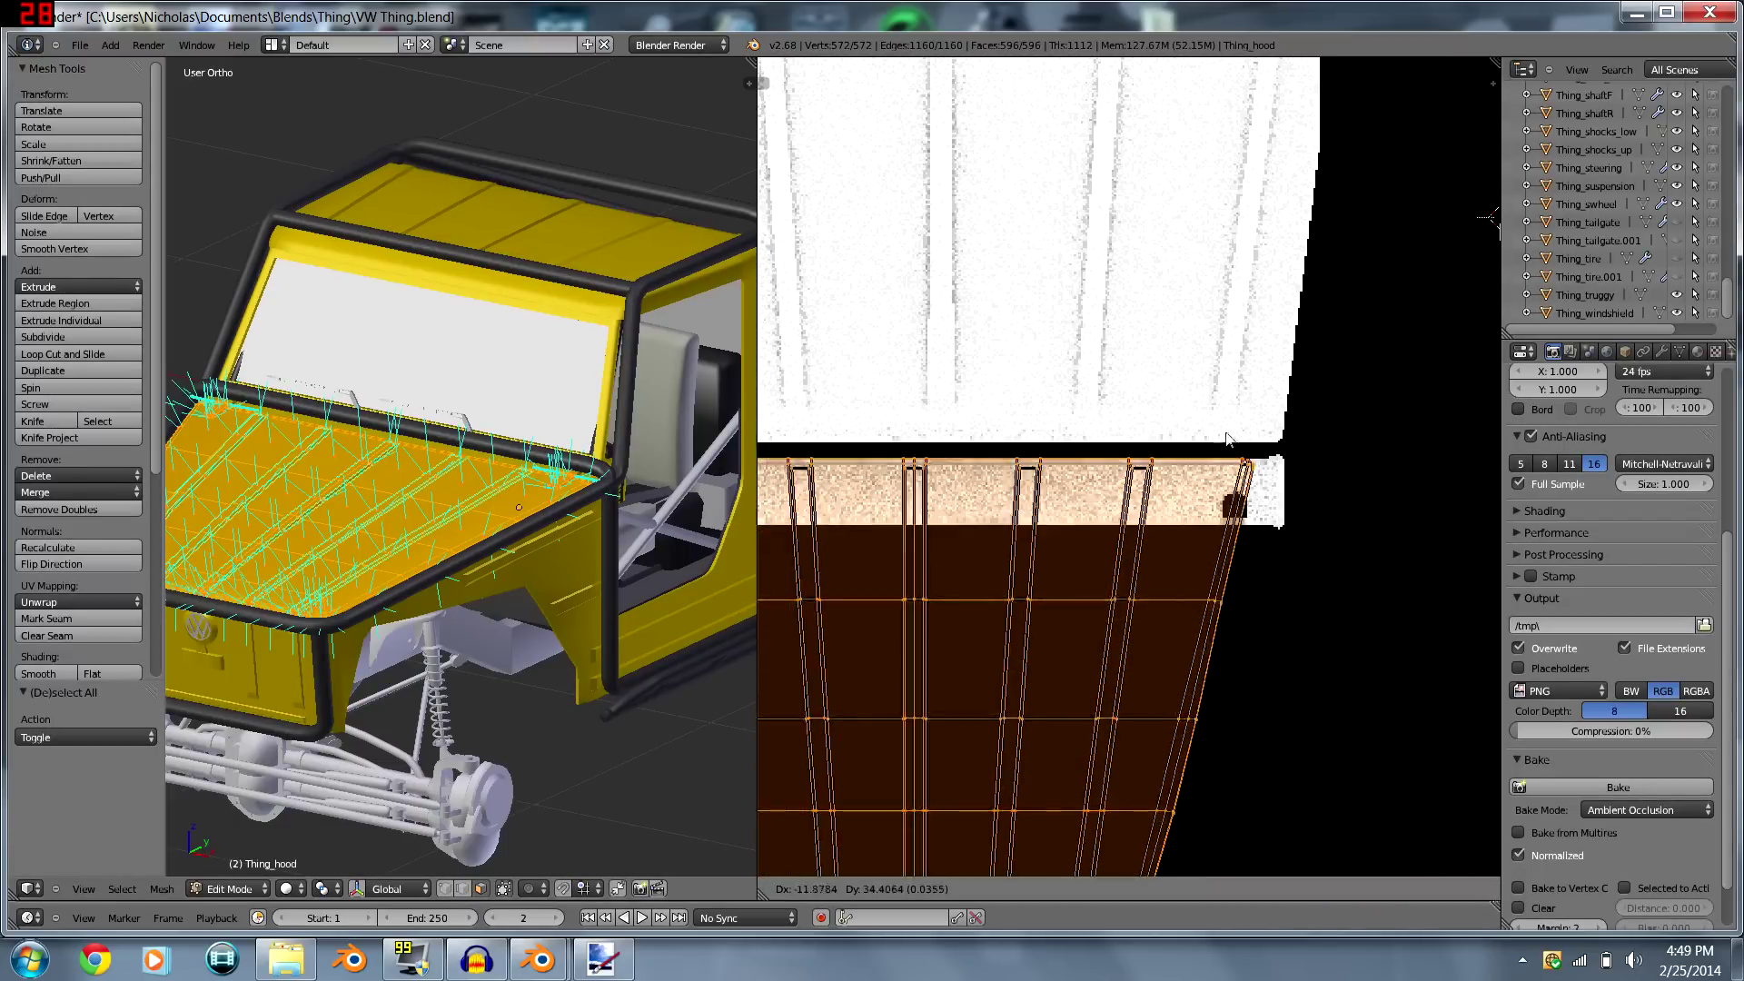
left_click(1214, 436)
scroll(1228, 430, "down", 4)
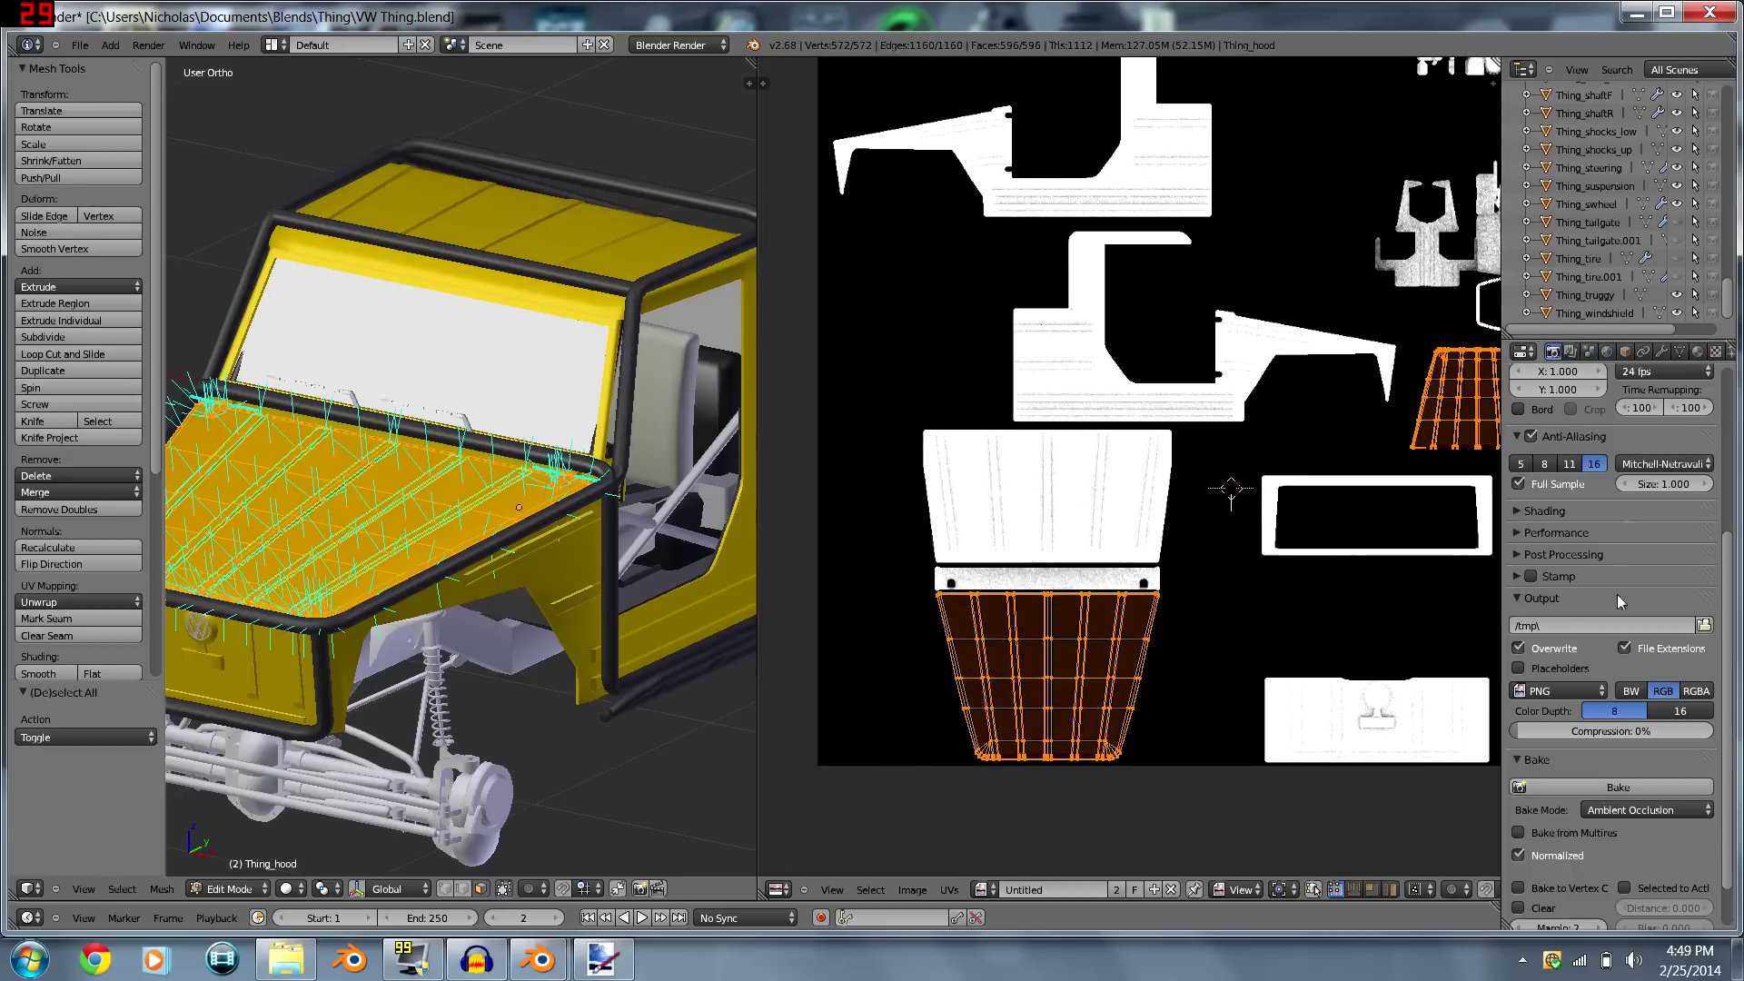
- Enable rendering for Thing_hood, bake its ambient occlusion onto the same image, and return to Object Mode
scroll(1692, 263, "up", 12)
left_click(1713, 267)
left_click(1618, 788)
key("Tab")
- Examine the hood's bake alongside the body islands and compare it with the truggy in the 3D view
scroll(966, 652, "down", 2)
scroll(963, 640, "up", 6)
scroll(1113, 470, "down", 3)
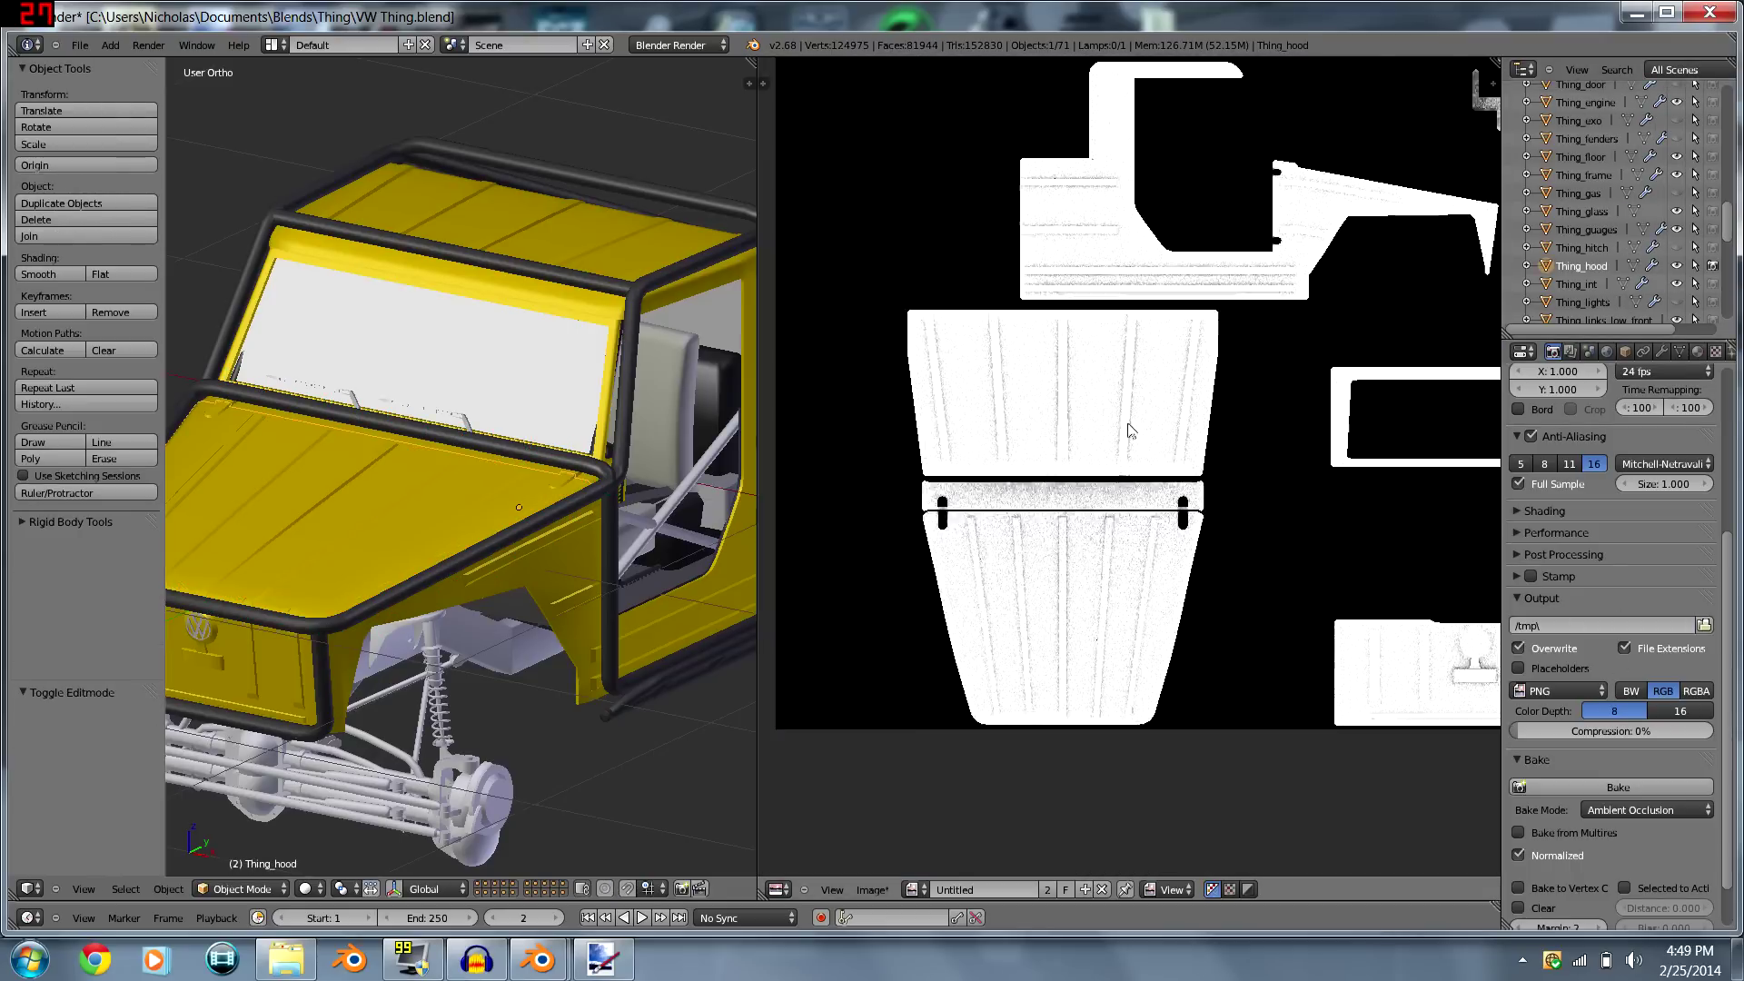
scroll(1120, 467, "down", 2)
middle_click_drag(1120, 467, 1035, 563)
scroll(1035, 562, "up", 1)
middle_click_drag(456, 221, 394, 237)
scroll(394, 237, "down", 3)
scroll(394, 237, "up", 2)
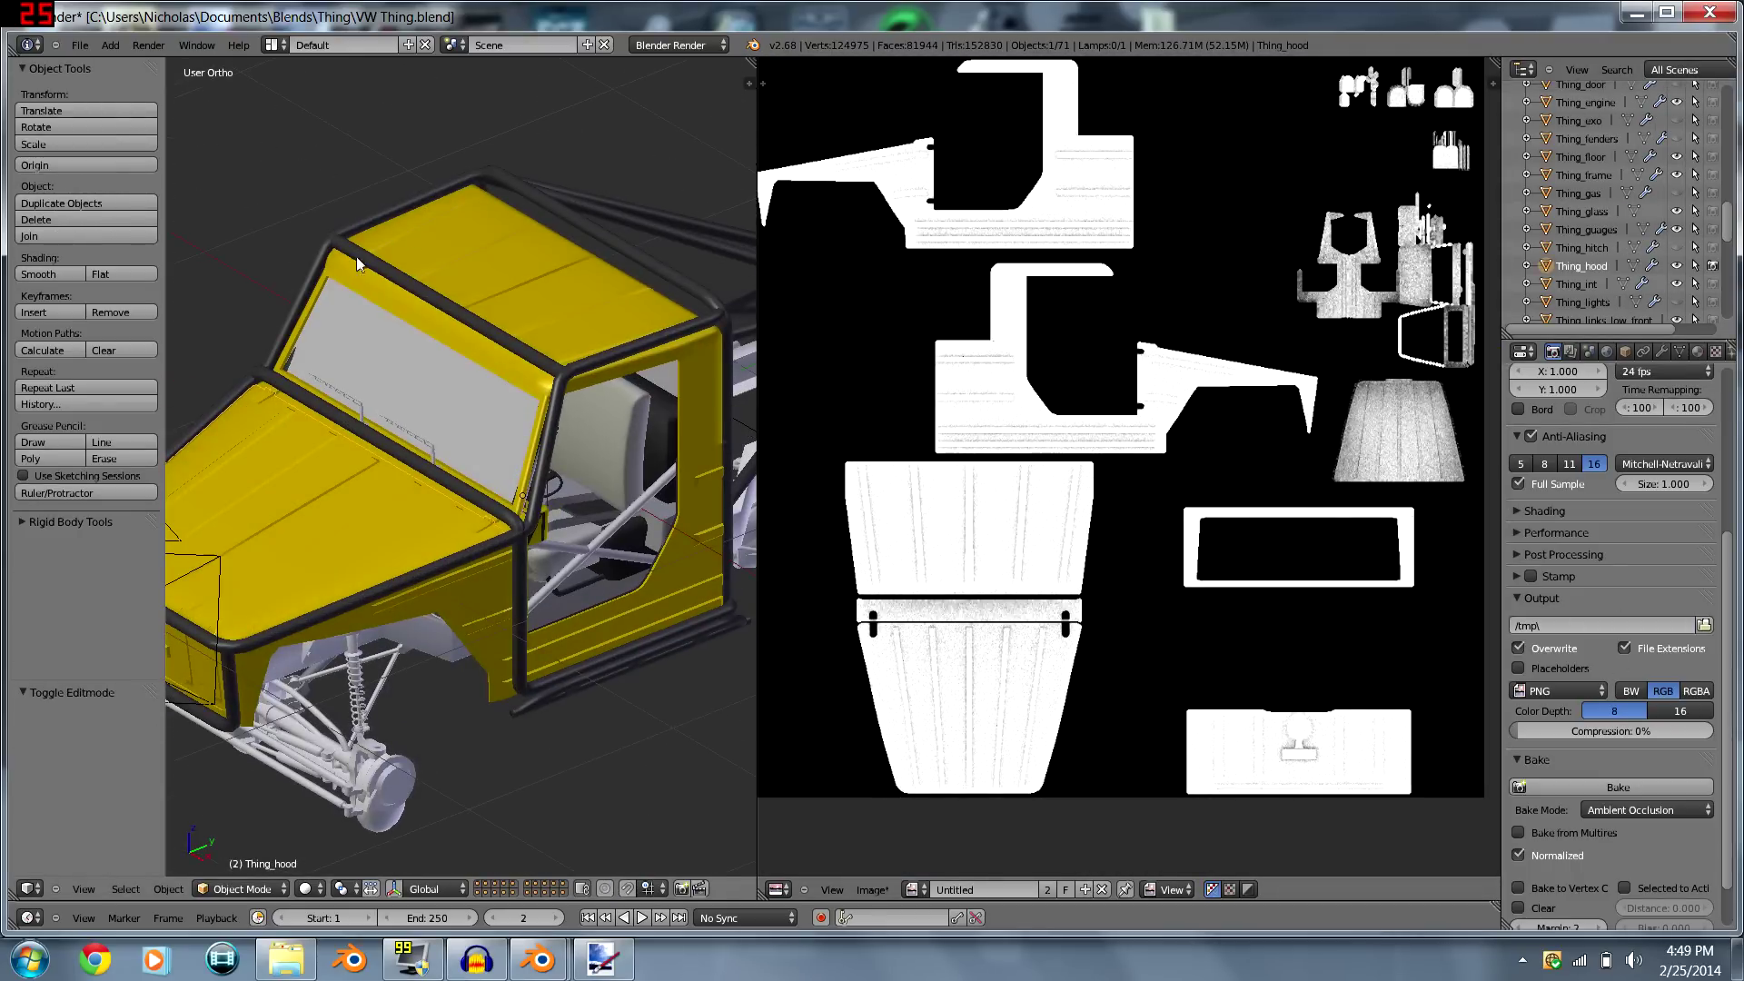
scroll(296, 252, "down", 1)
scroll(1032, 440, "down", 2)
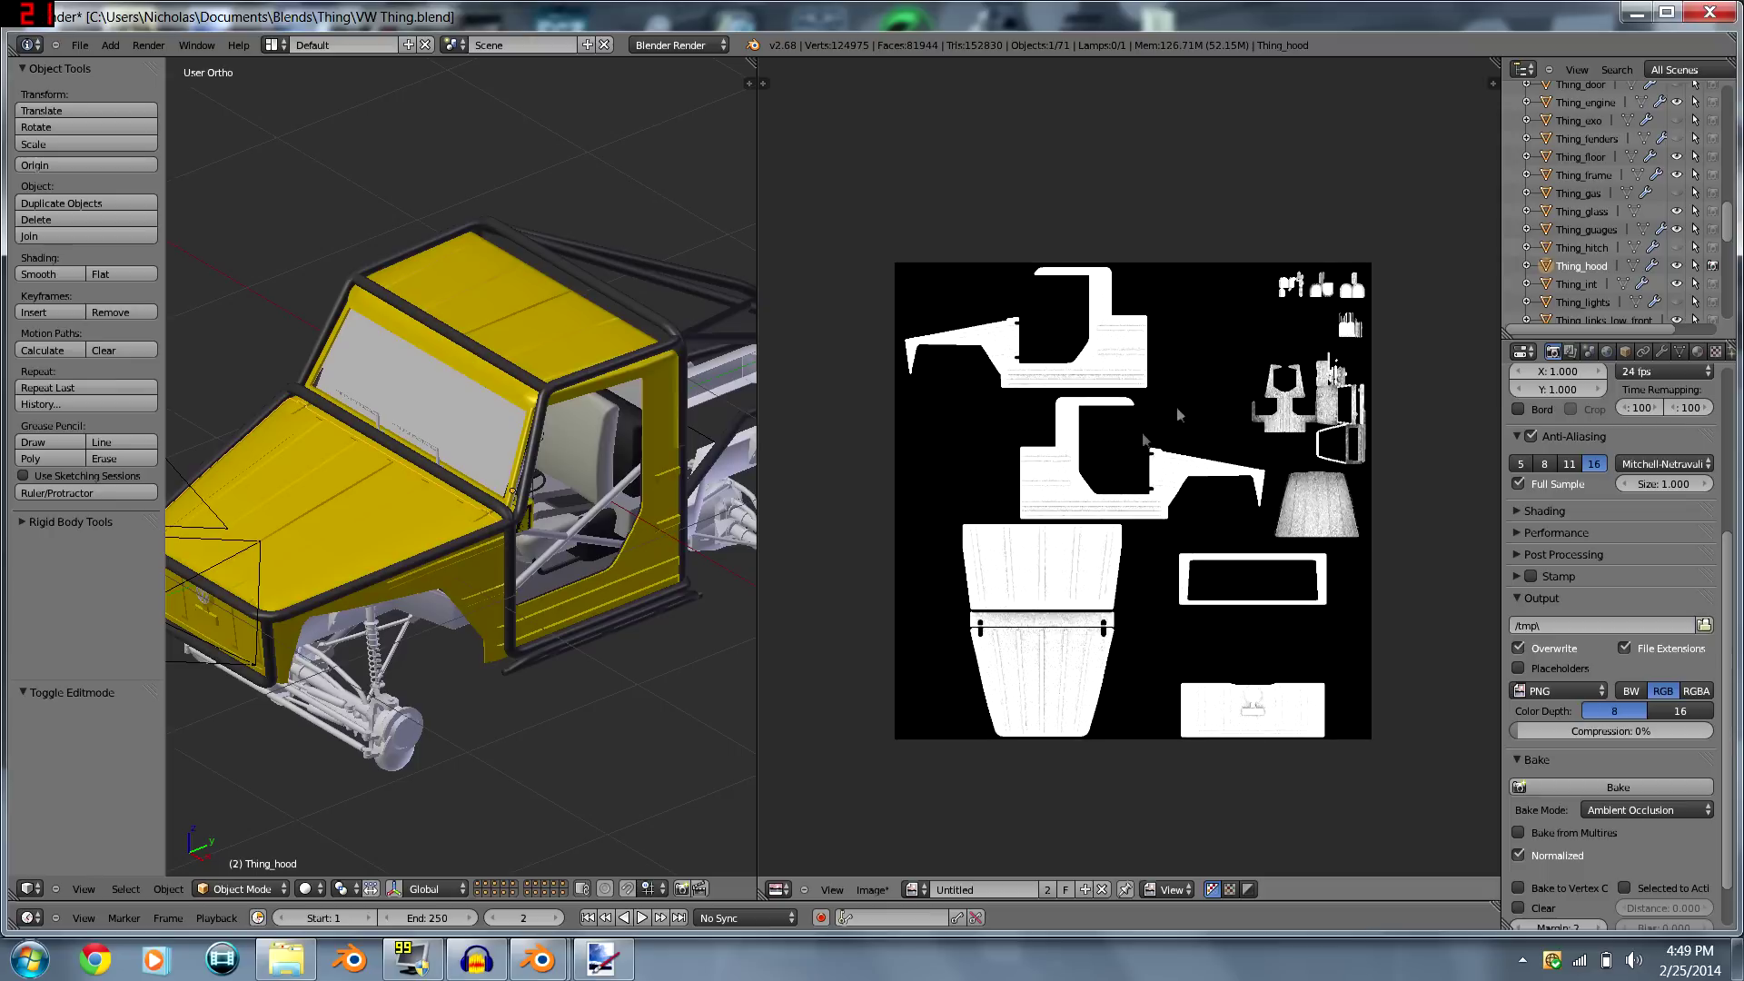
scroll(1054, 399, "up", 2)
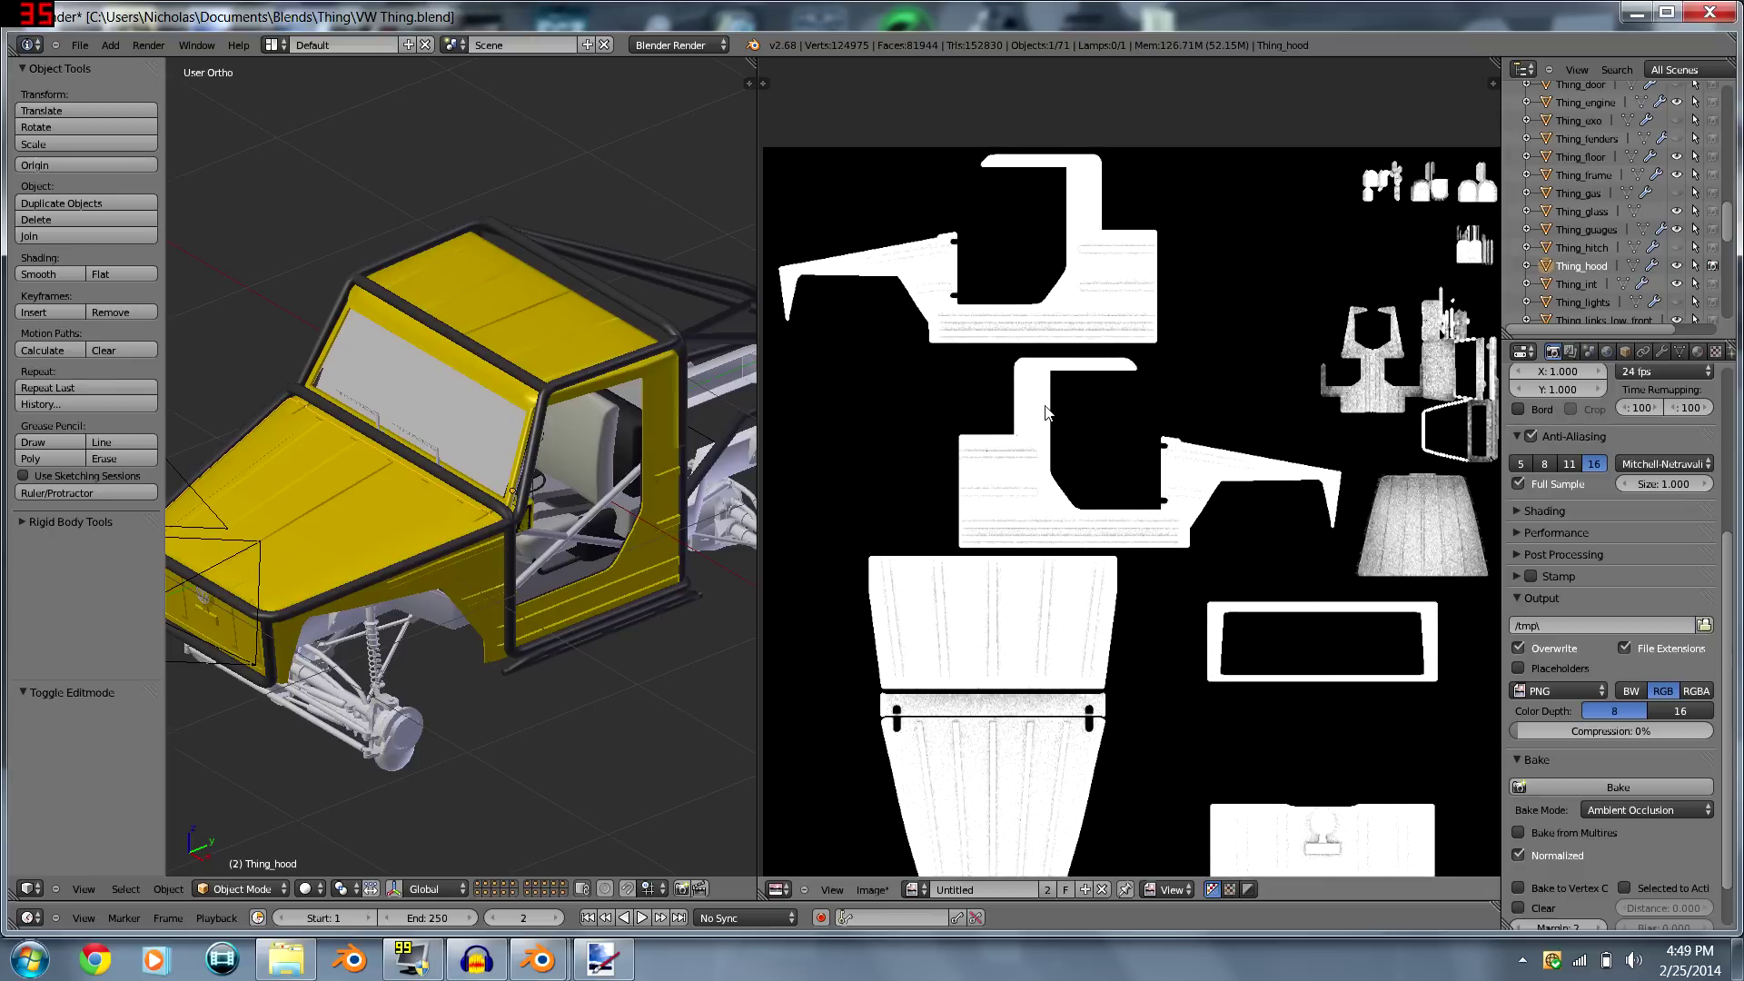
scroll(1045, 414, "down", 1)
middle_click_drag(552, 443, 300, 450)
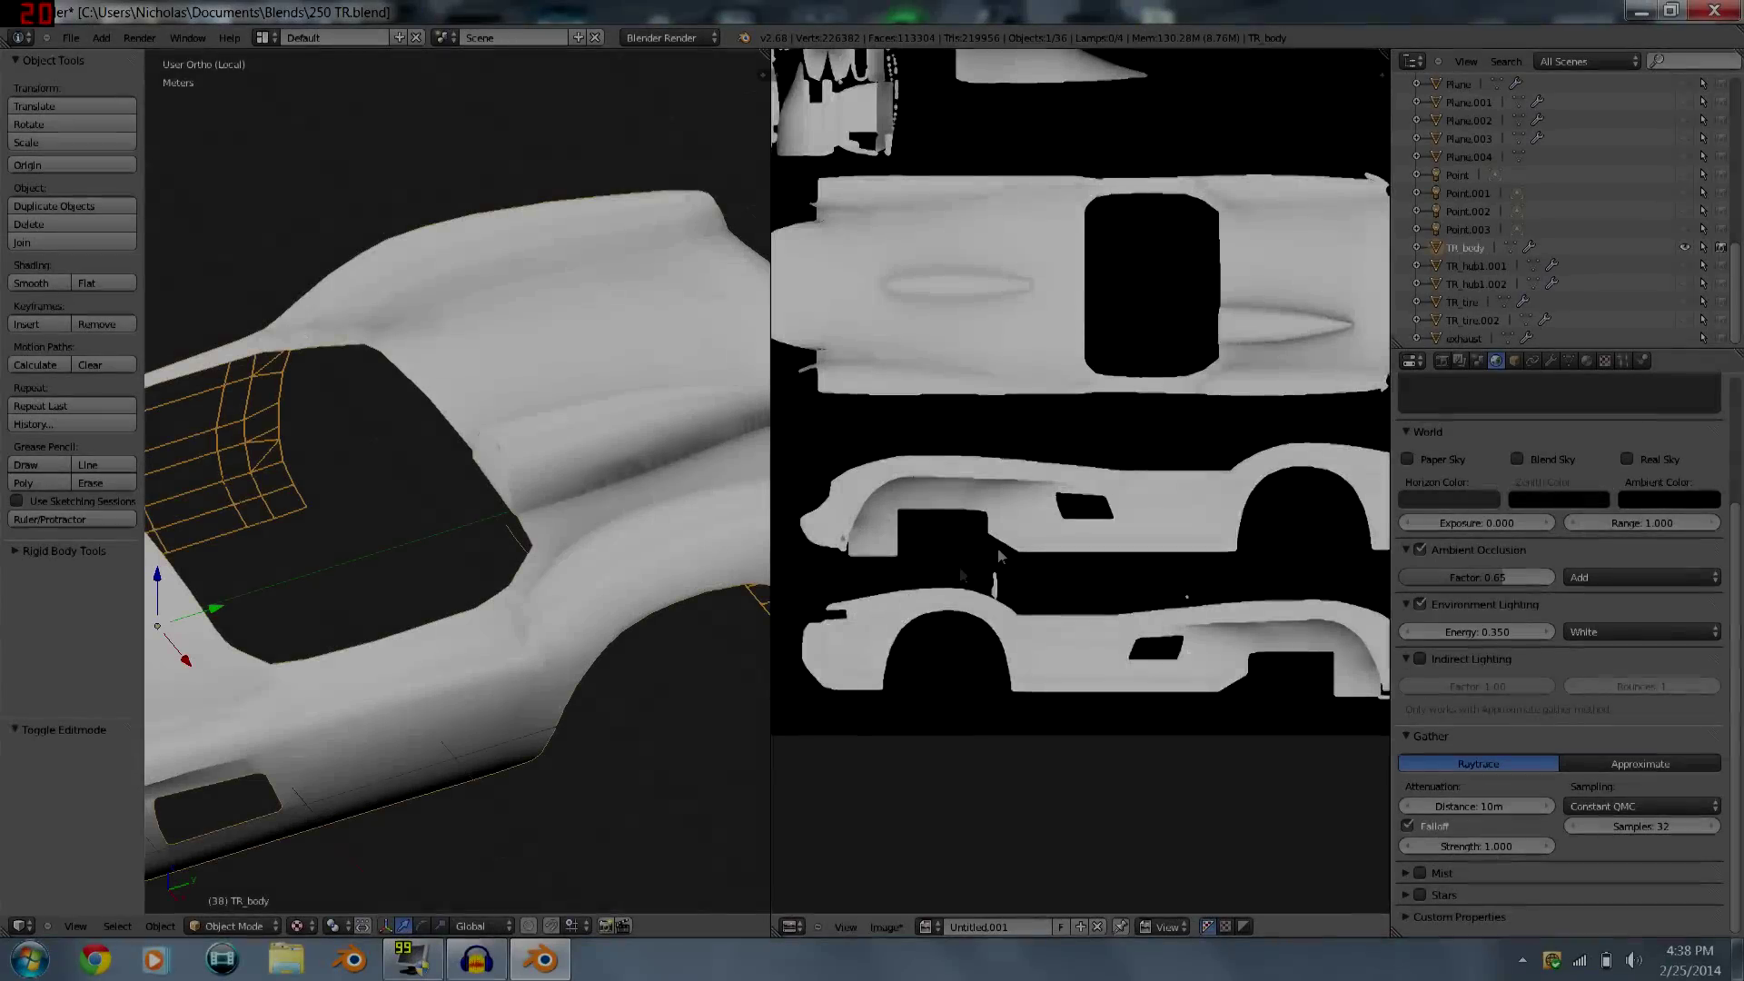
- Save the baked ambient occlusion image to the Desktop as TR_body.png
scroll(1000, 556, "up", 4)
left_click(885, 927)
left_click(950, 817)
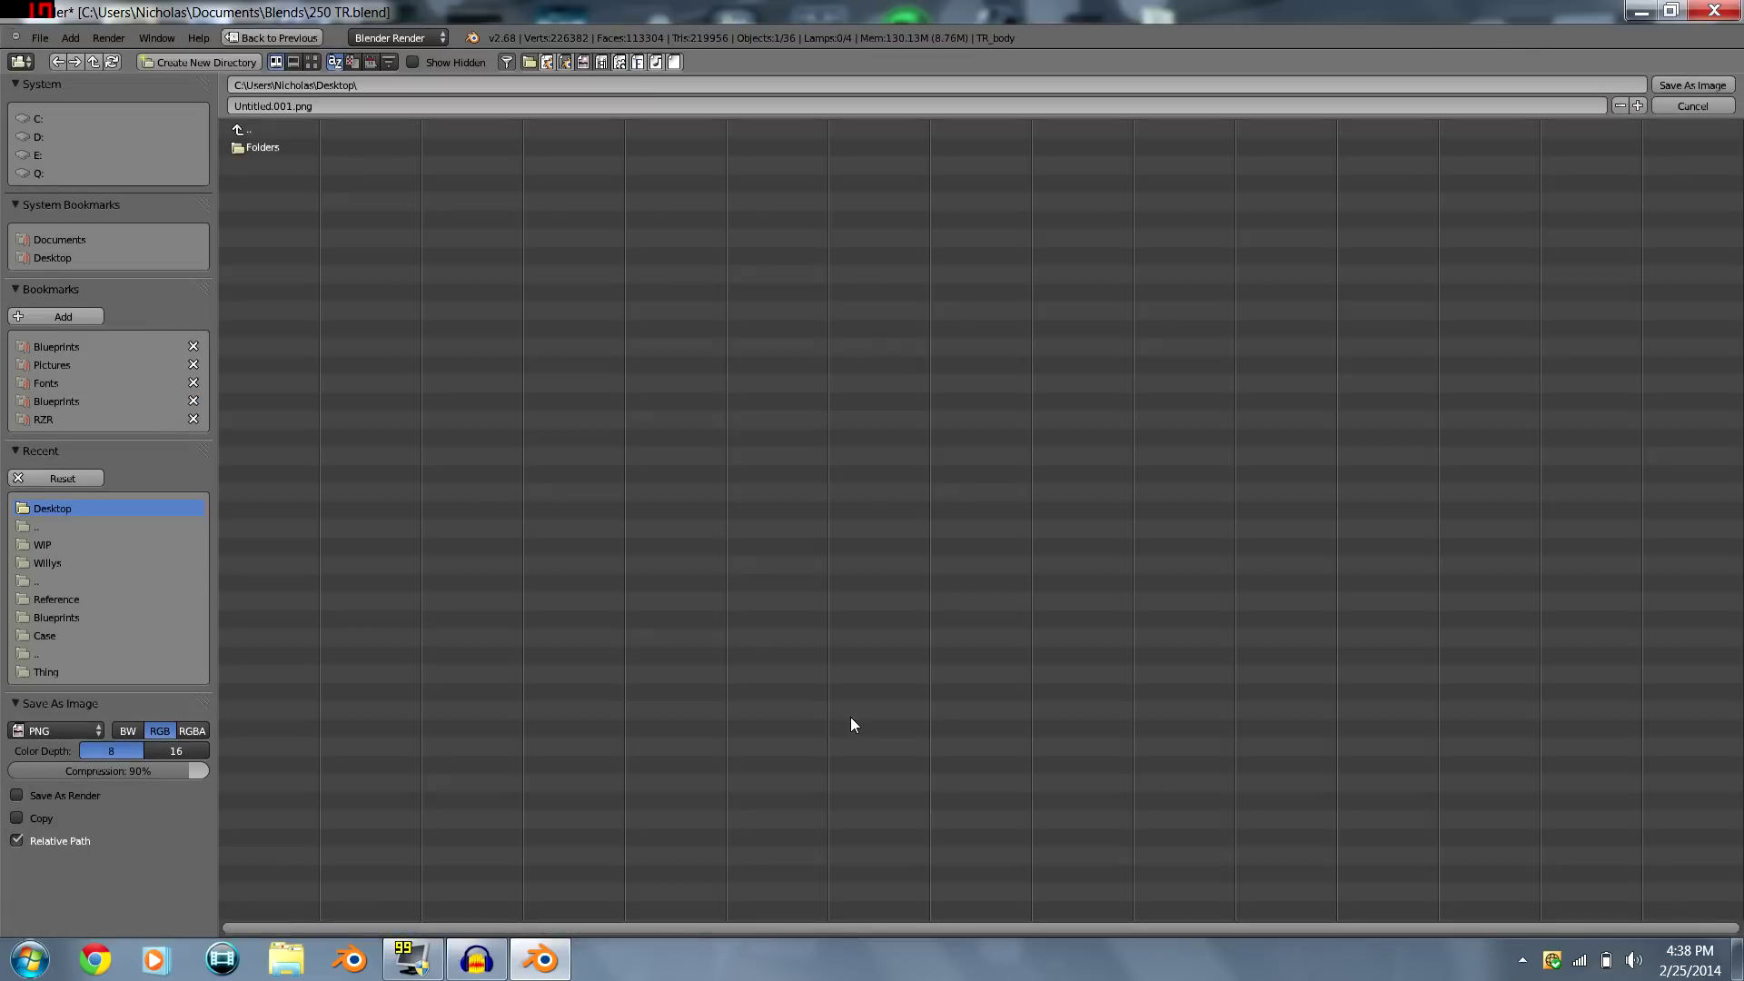
left_click(265, 108)
type("TR_body")
key("Return")
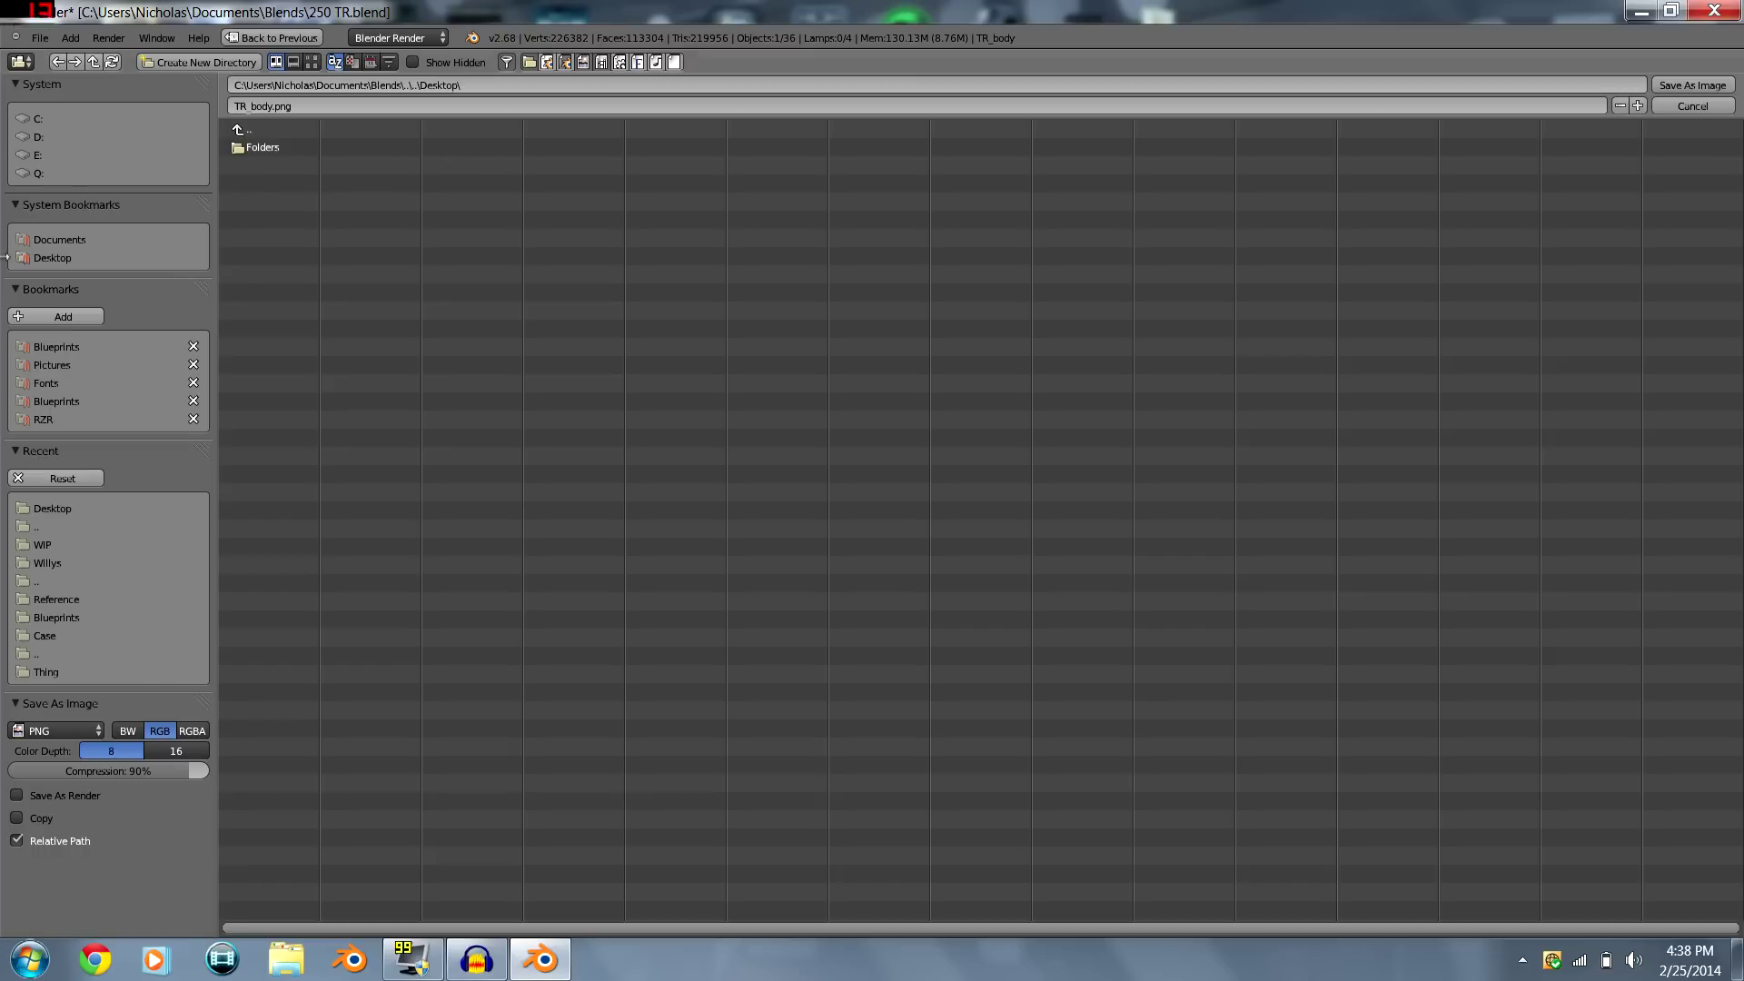
left_click(36, 259)
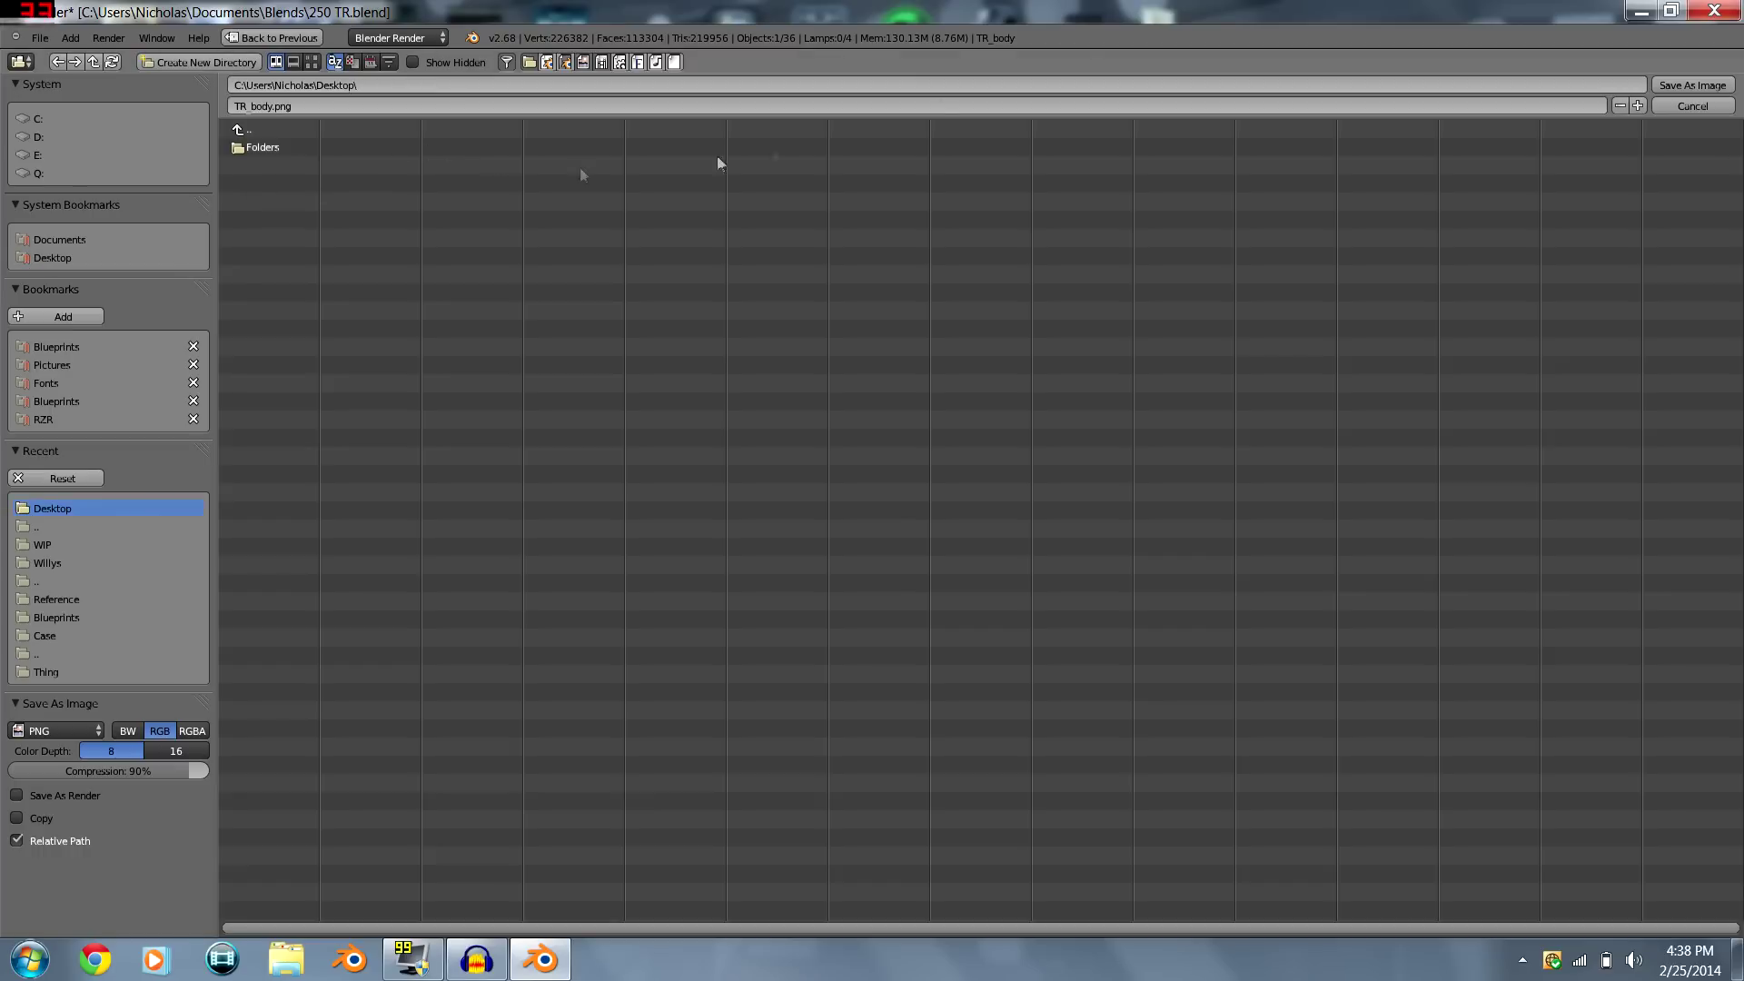
left_click(1692, 85)
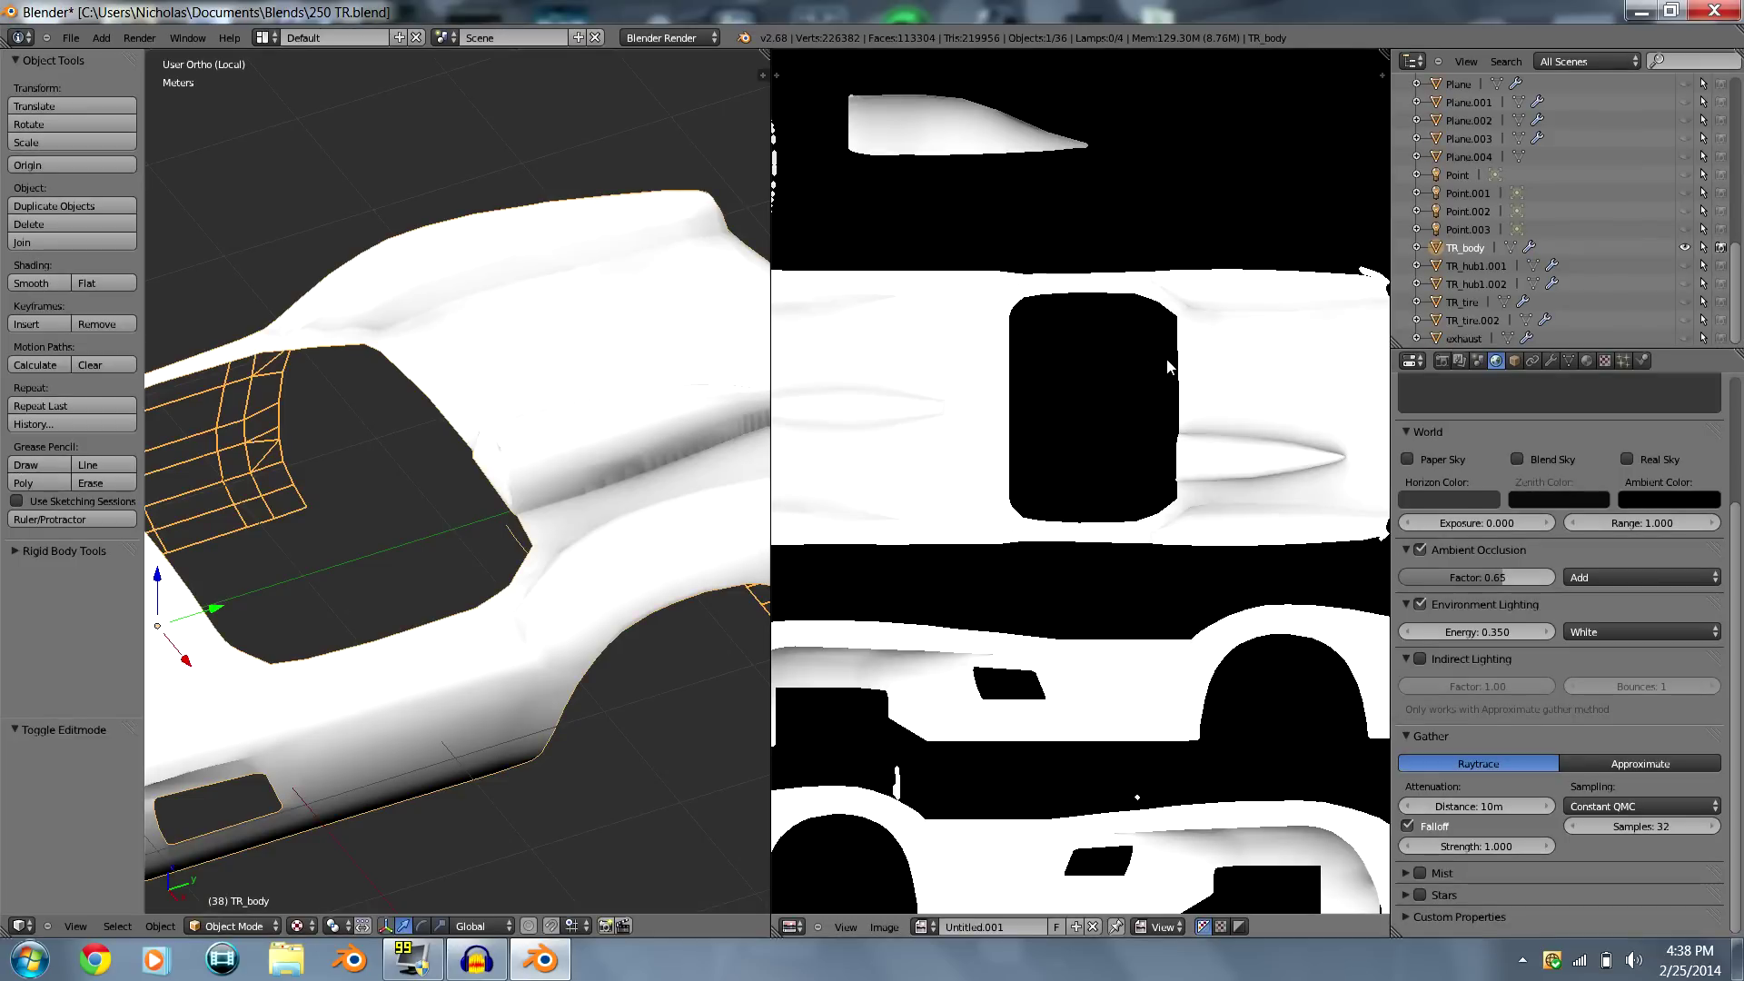
- Save a copy of the blend file to the Desktop under the name 250 TR.blend
scroll(1166, 358, "down", 3)
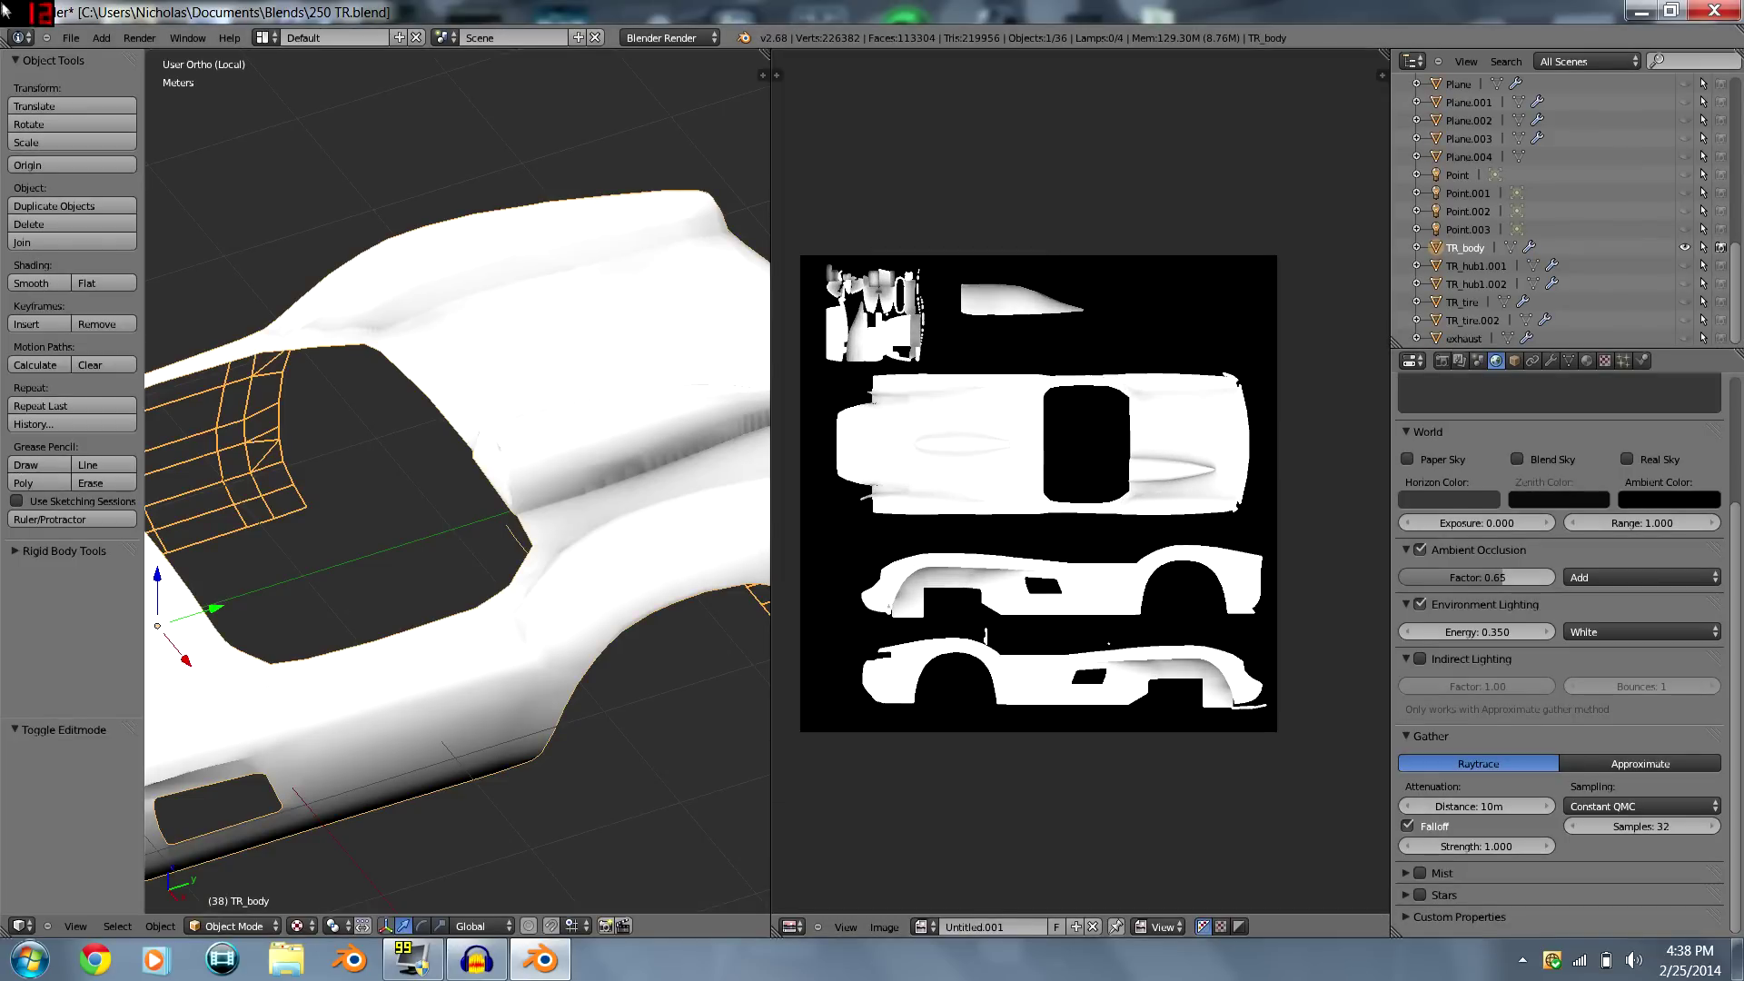
left_click(70, 37)
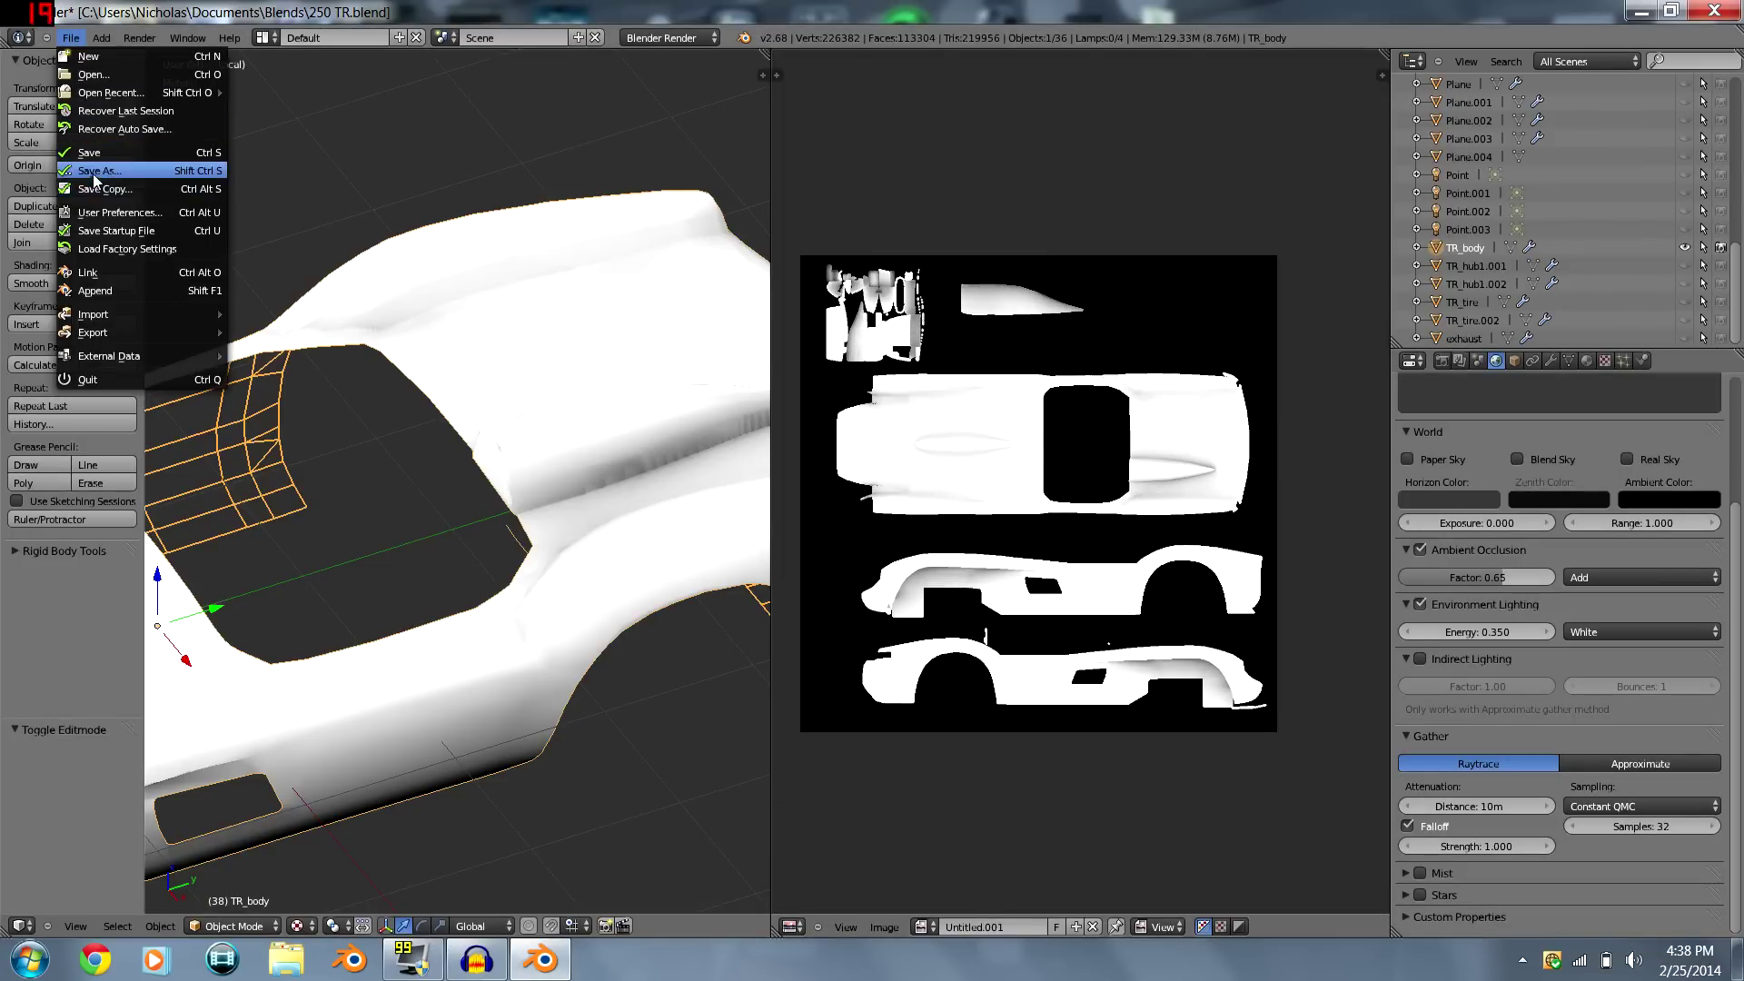
left_click(87, 177)
left_click(40, 258)
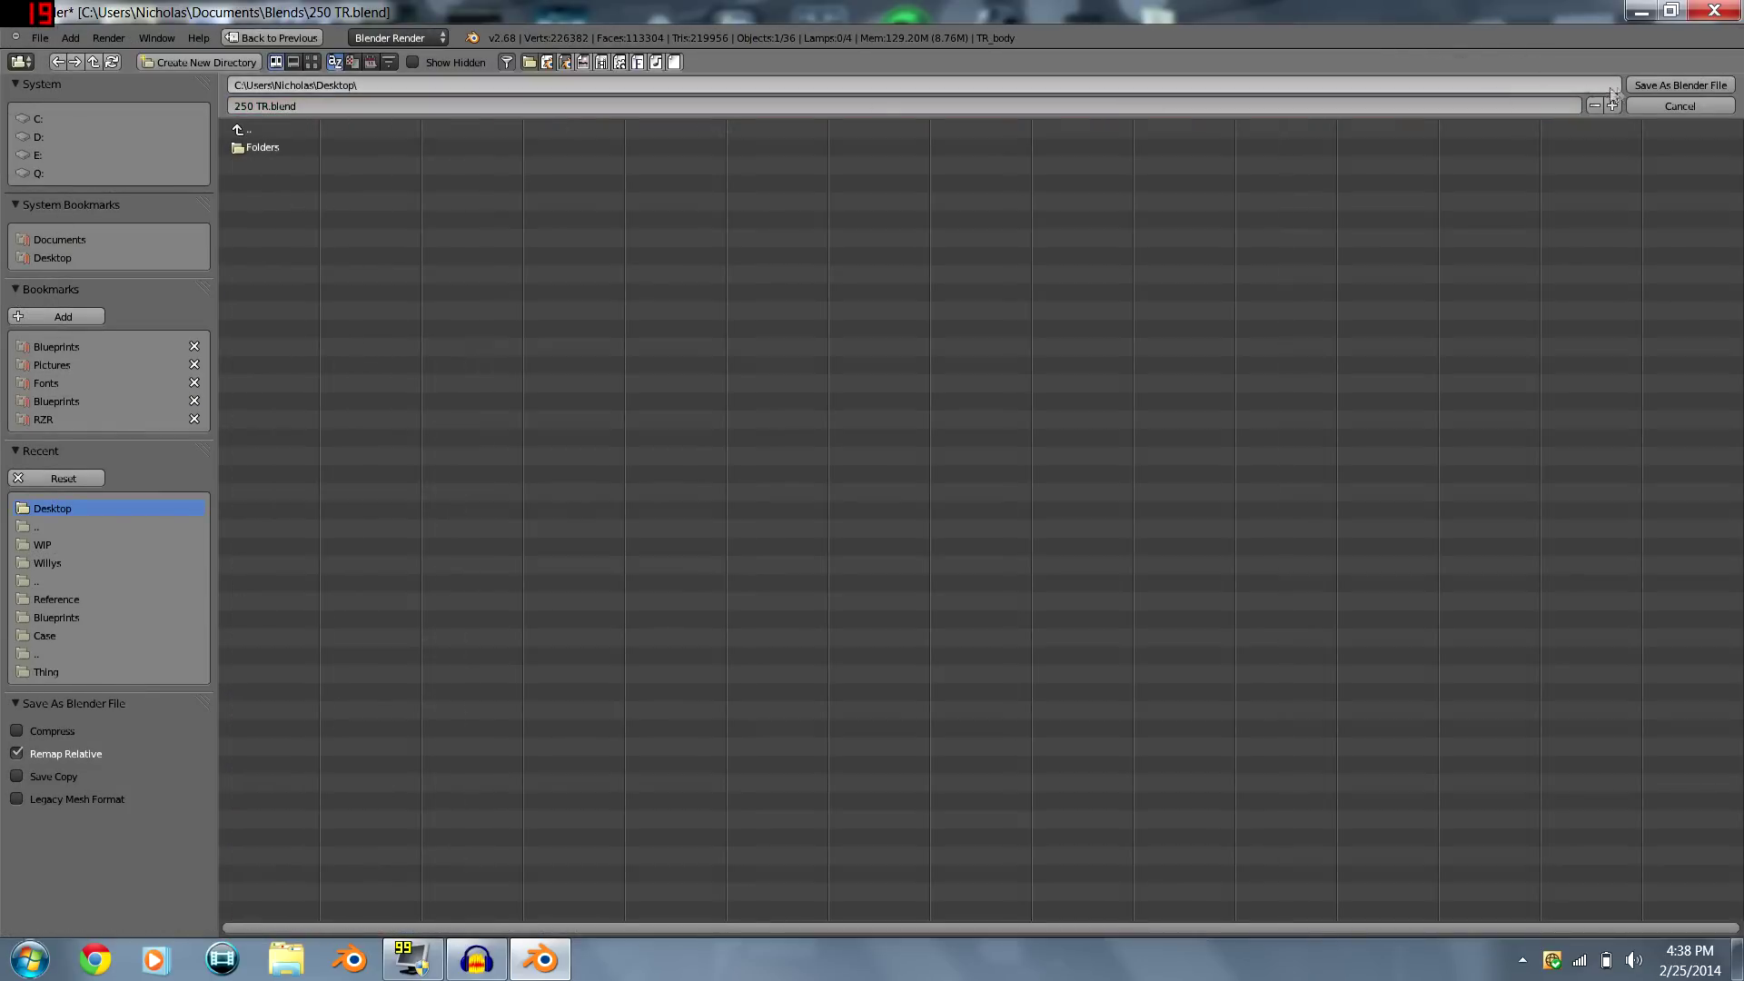
left_click(1679, 84)
- Switch to the desktop, view the saved TR_body image and open it in Paint.NET
left_click(1641, 11)
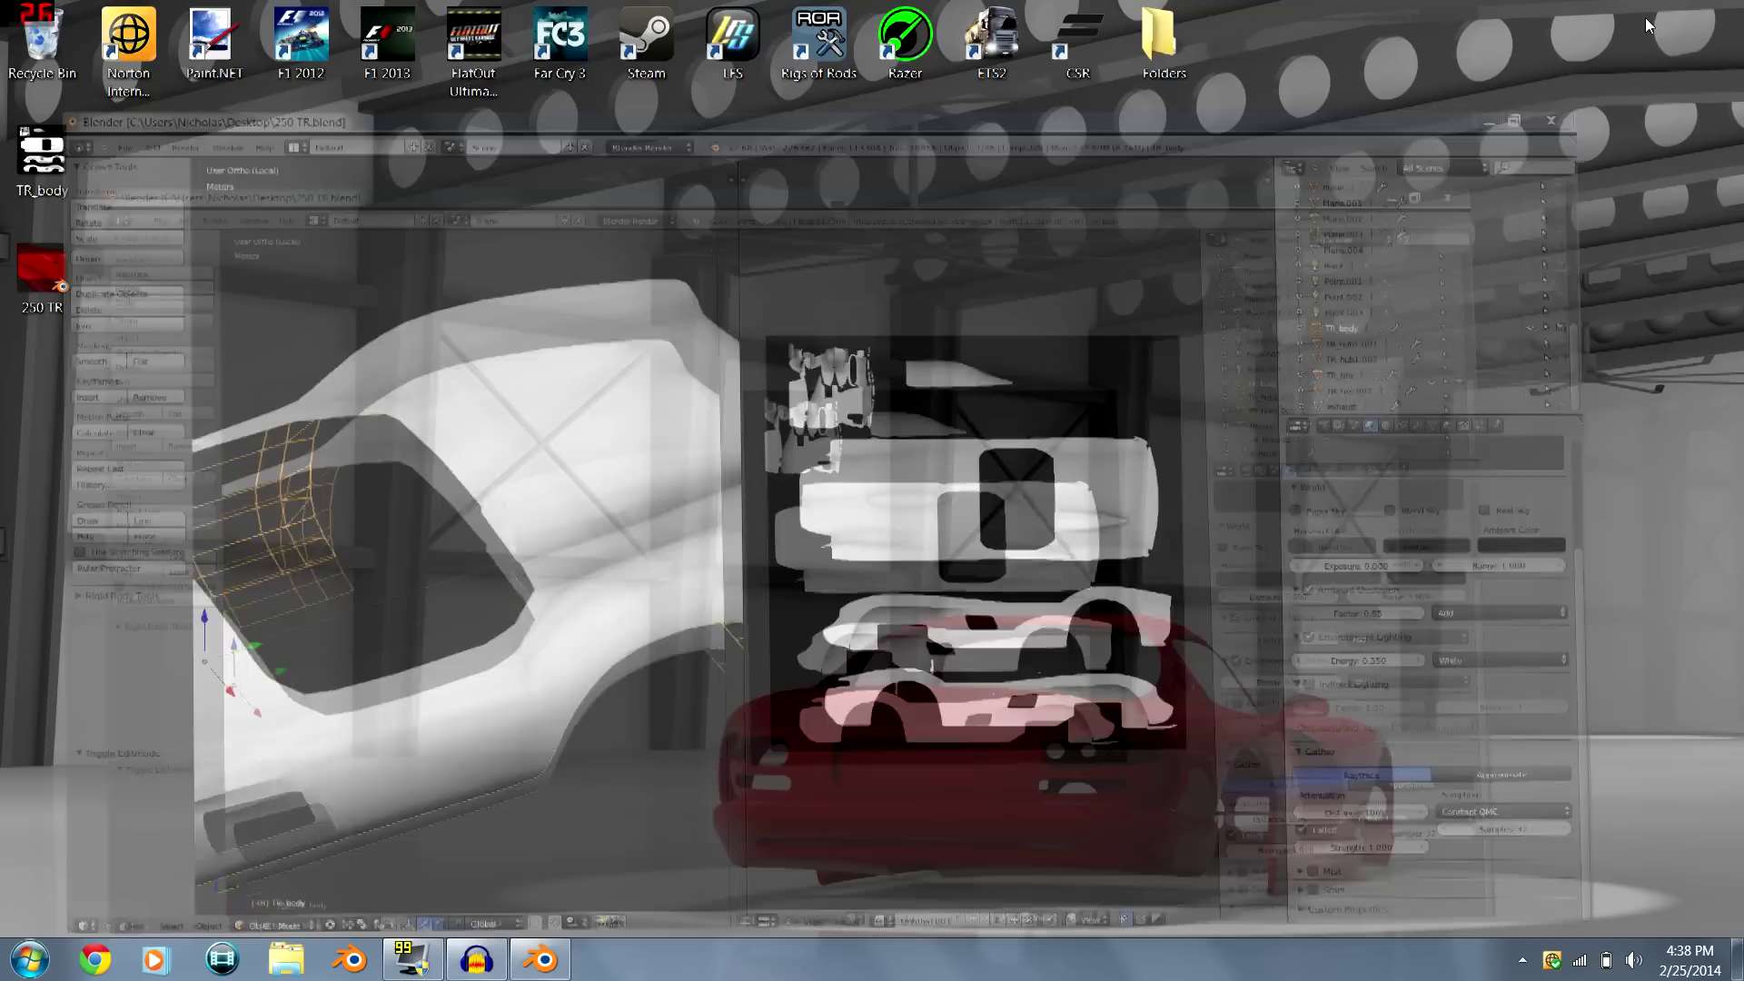
double_click(41, 153)
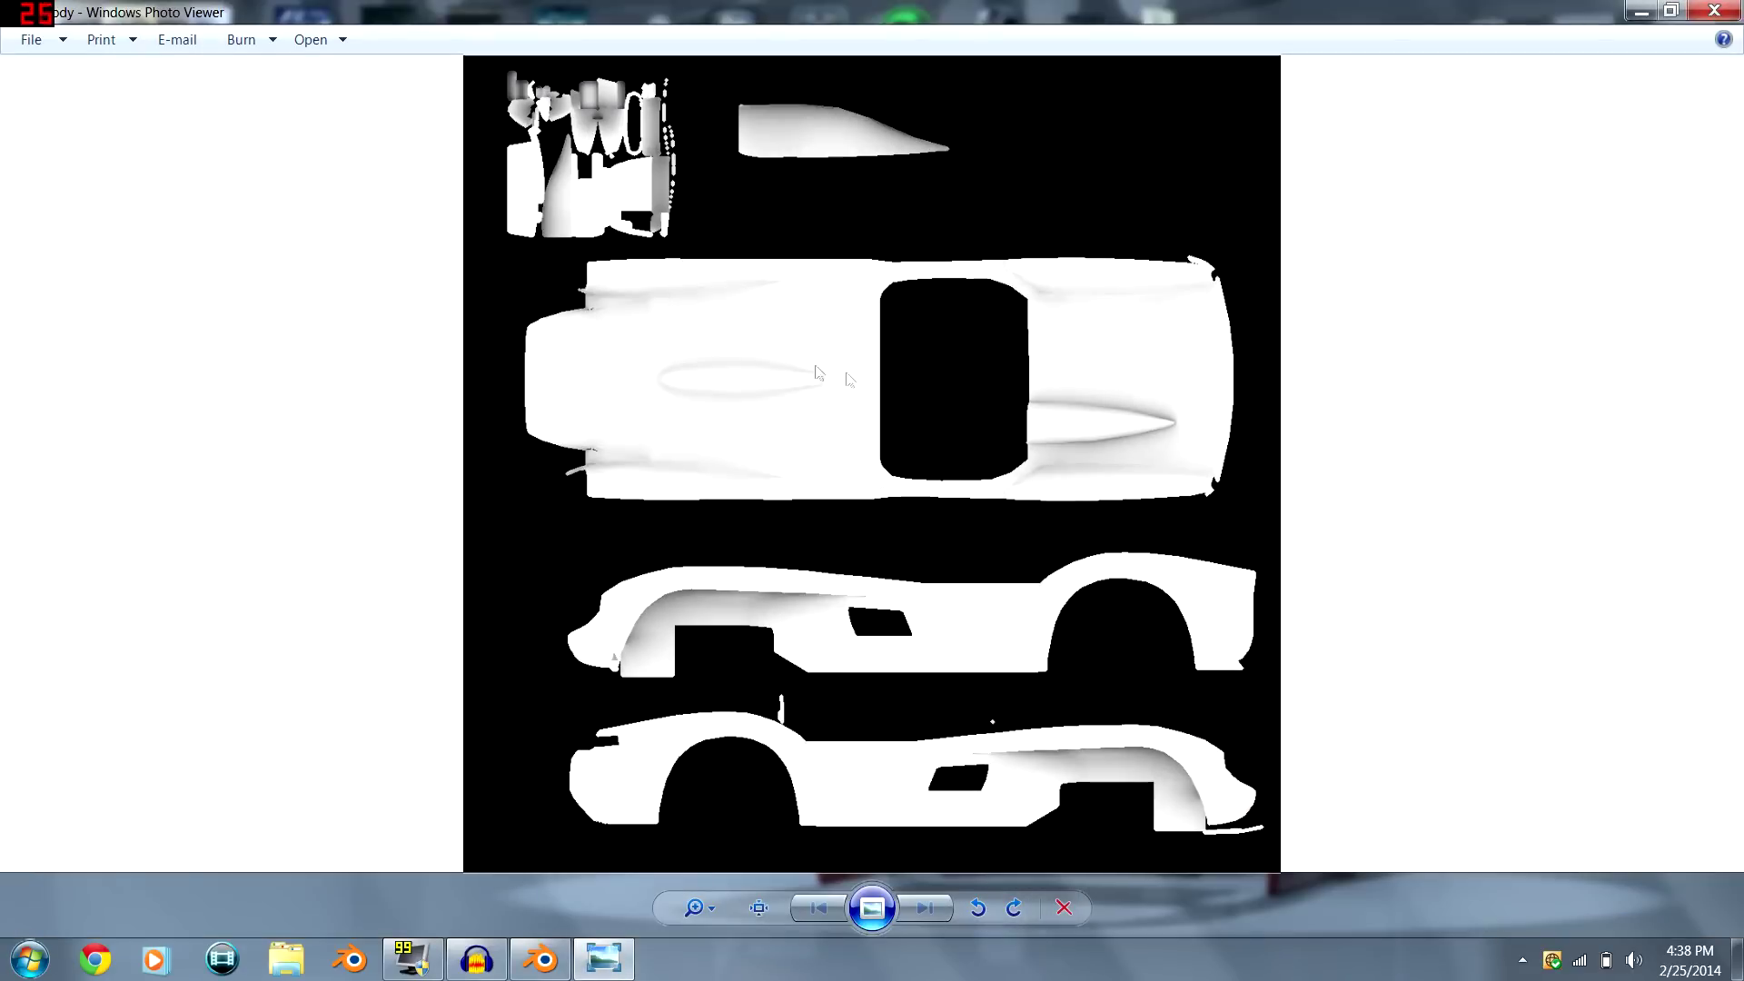
right_click(846, 373)
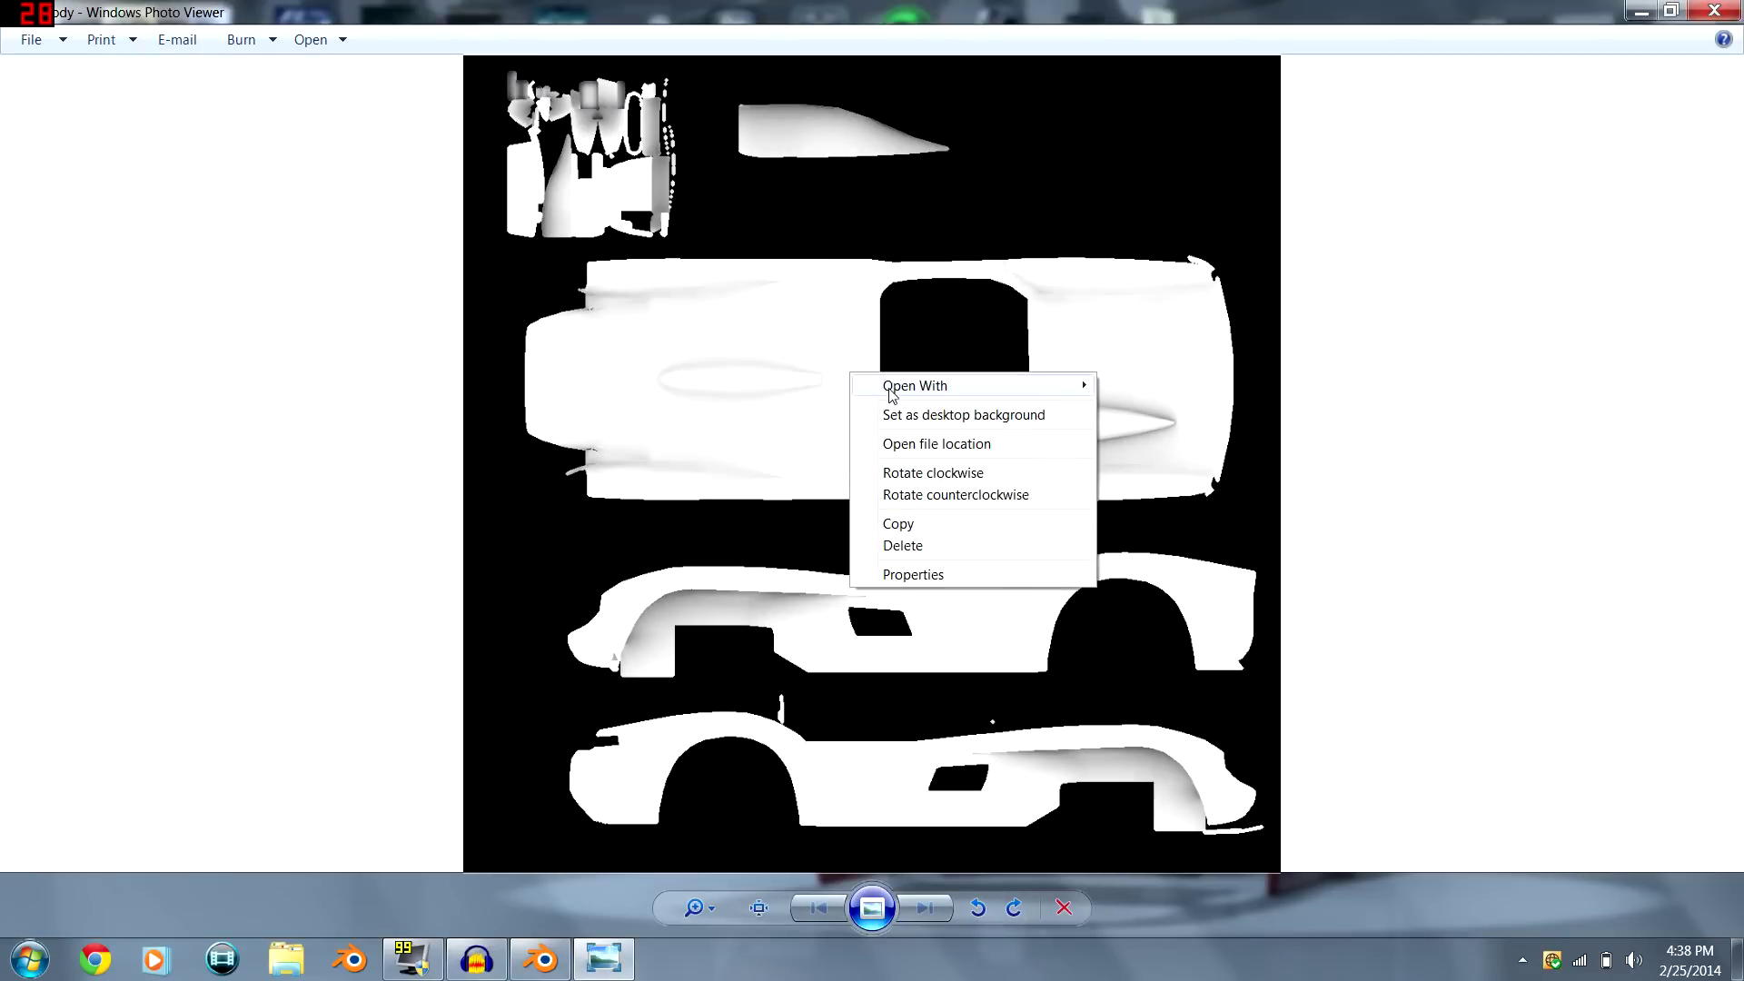
mouse_move(1044, 385)
left_click(1137, 479)
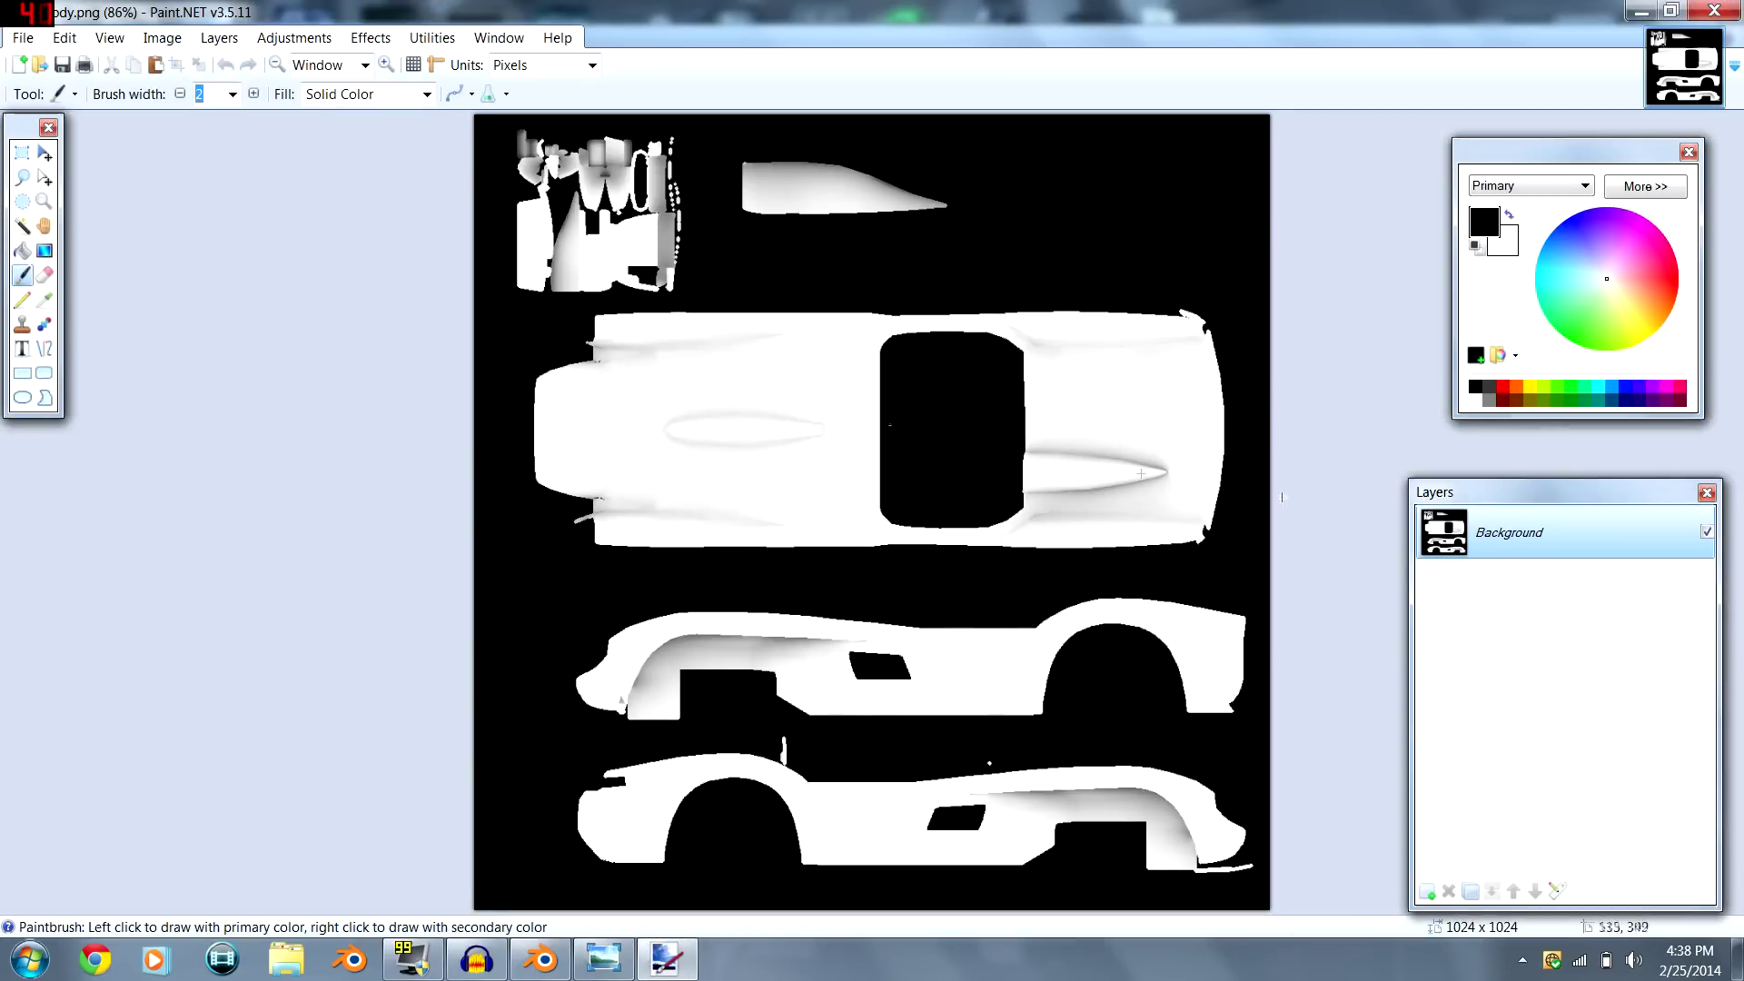
- Set the Background layer's blending mode to Multiply
double_click(1519, 533)
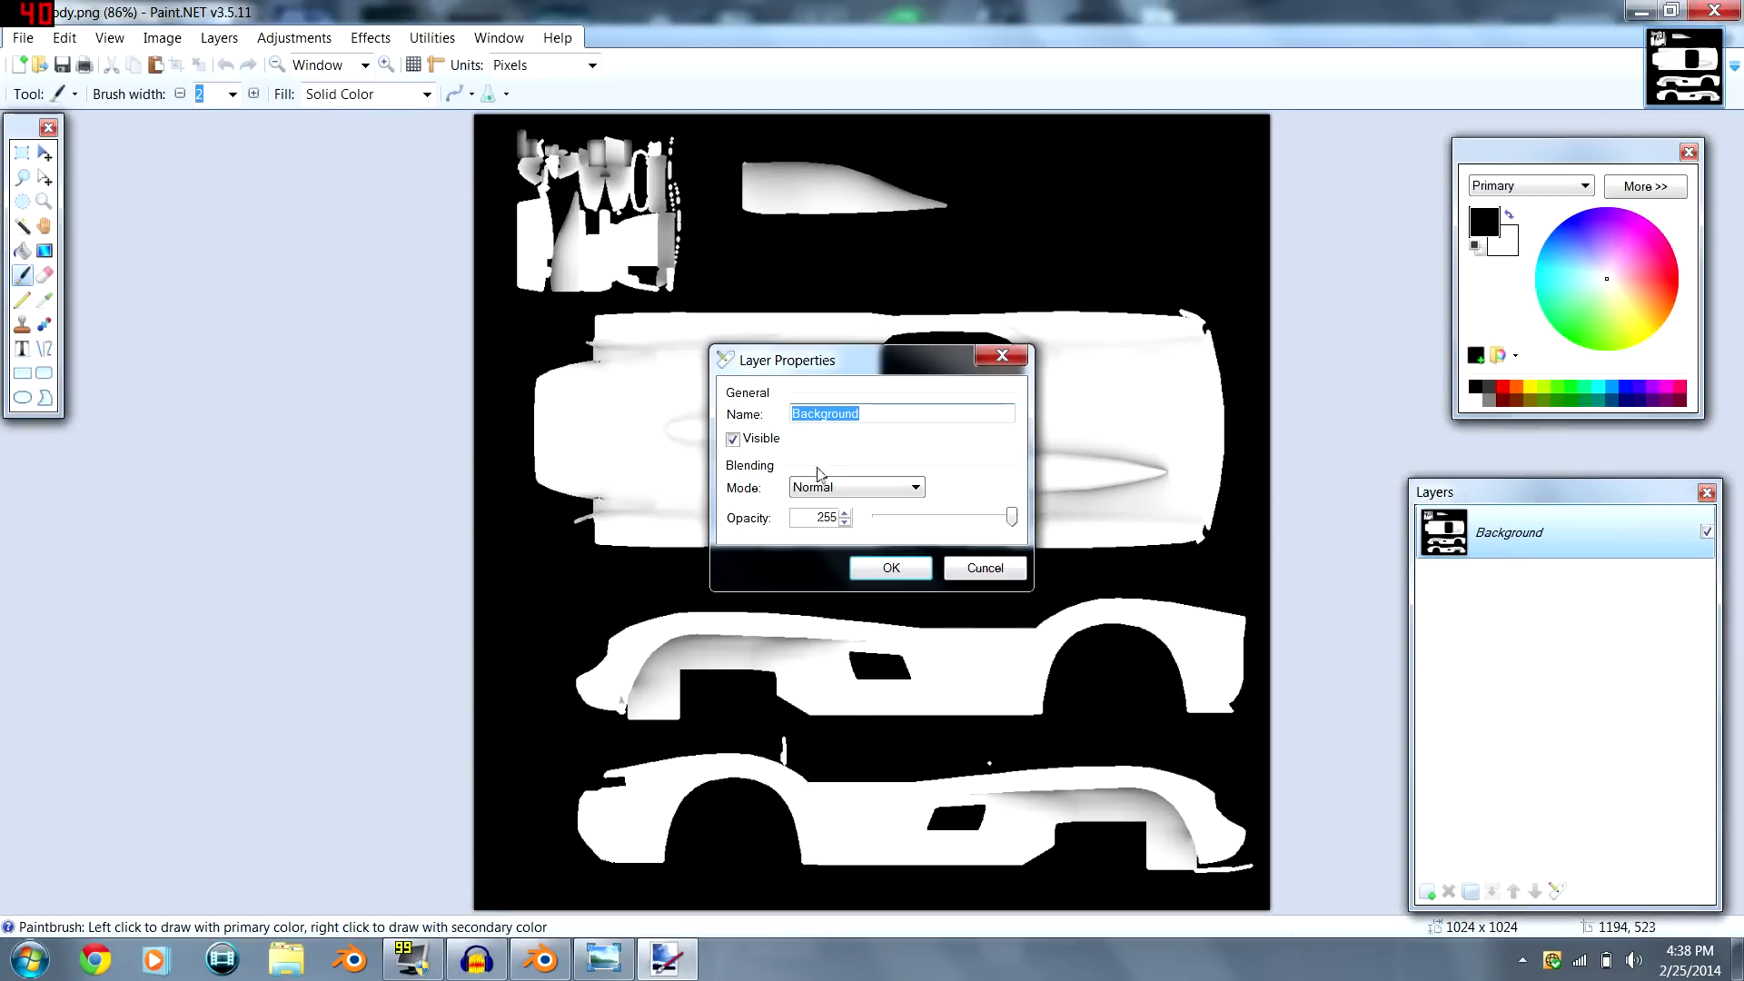
left_click(857, 488)
left_click(852, 516)
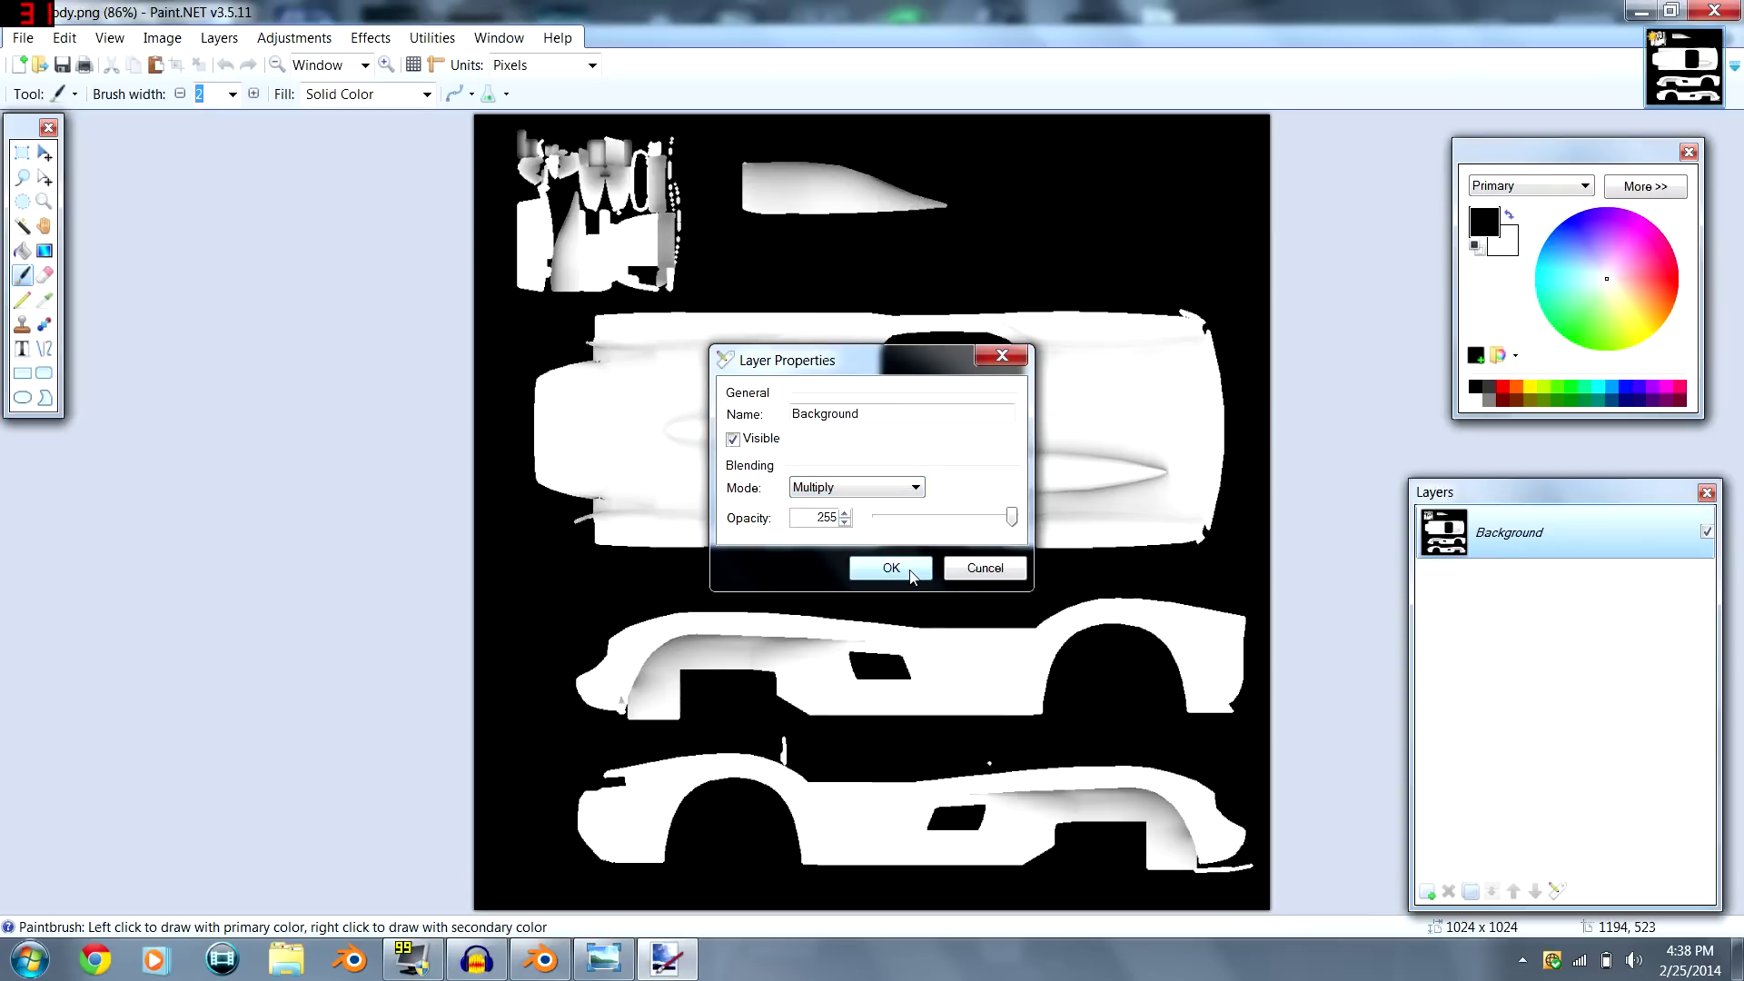
left_click(911, 572)
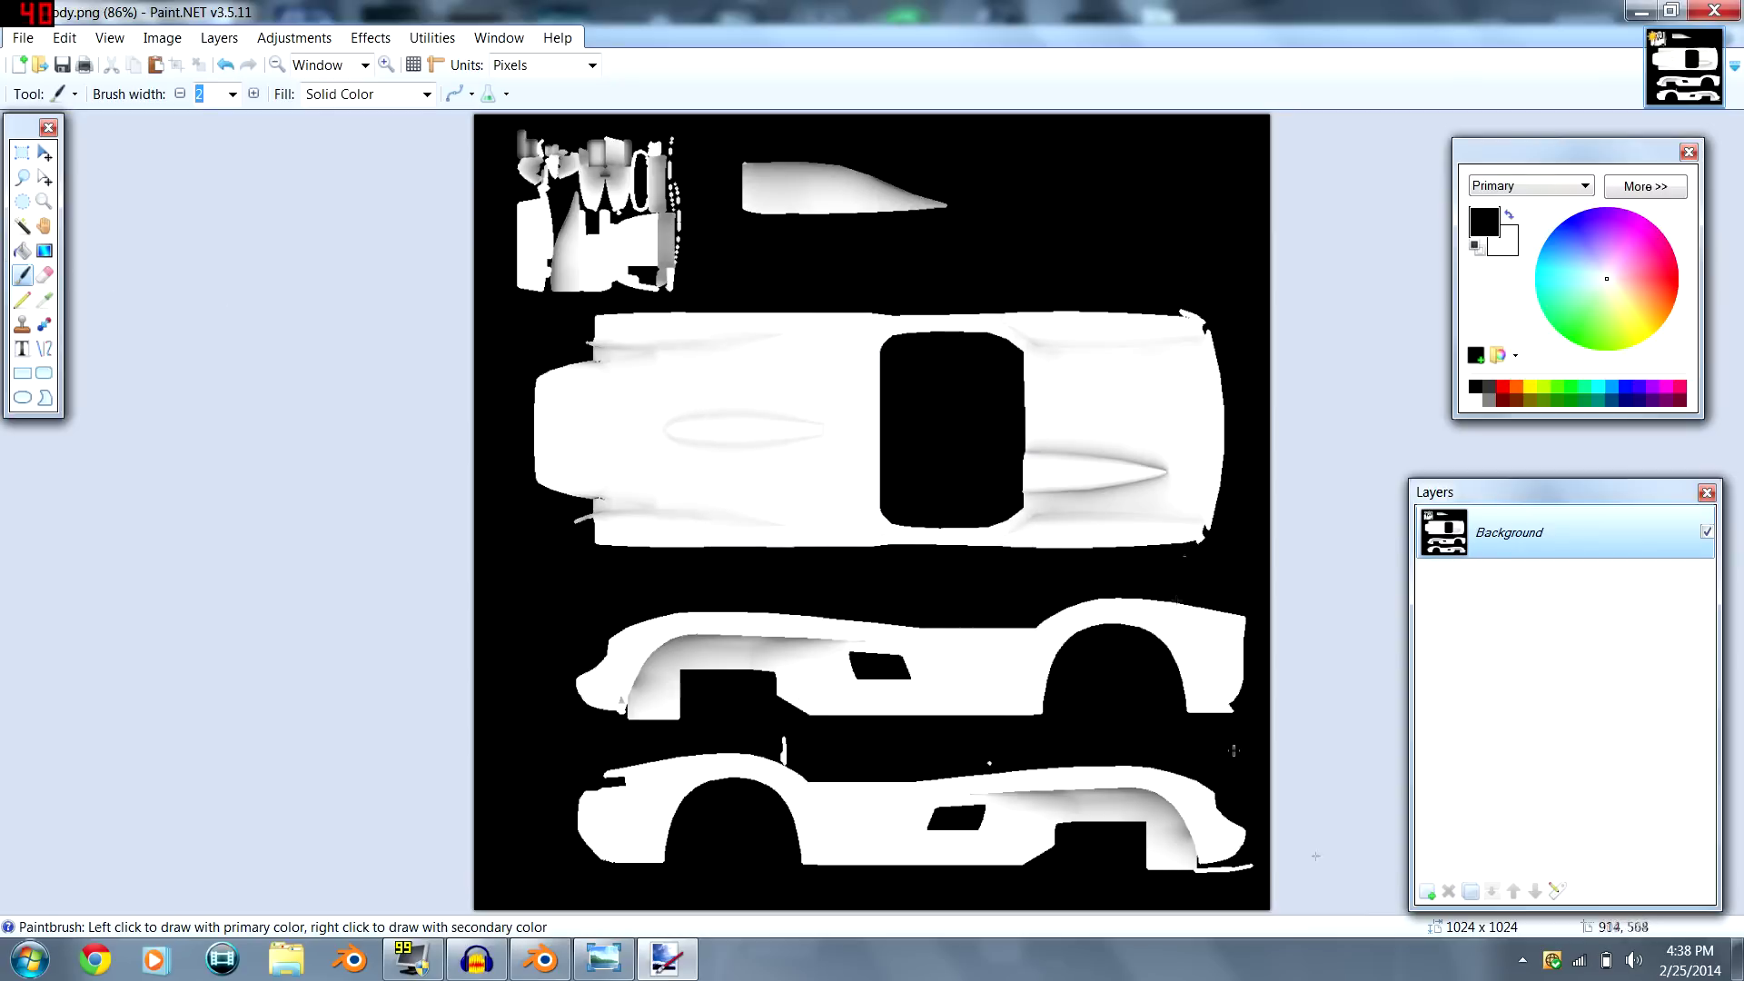
- Add a new layer and name it Texture
key("ctrl+shift+n")
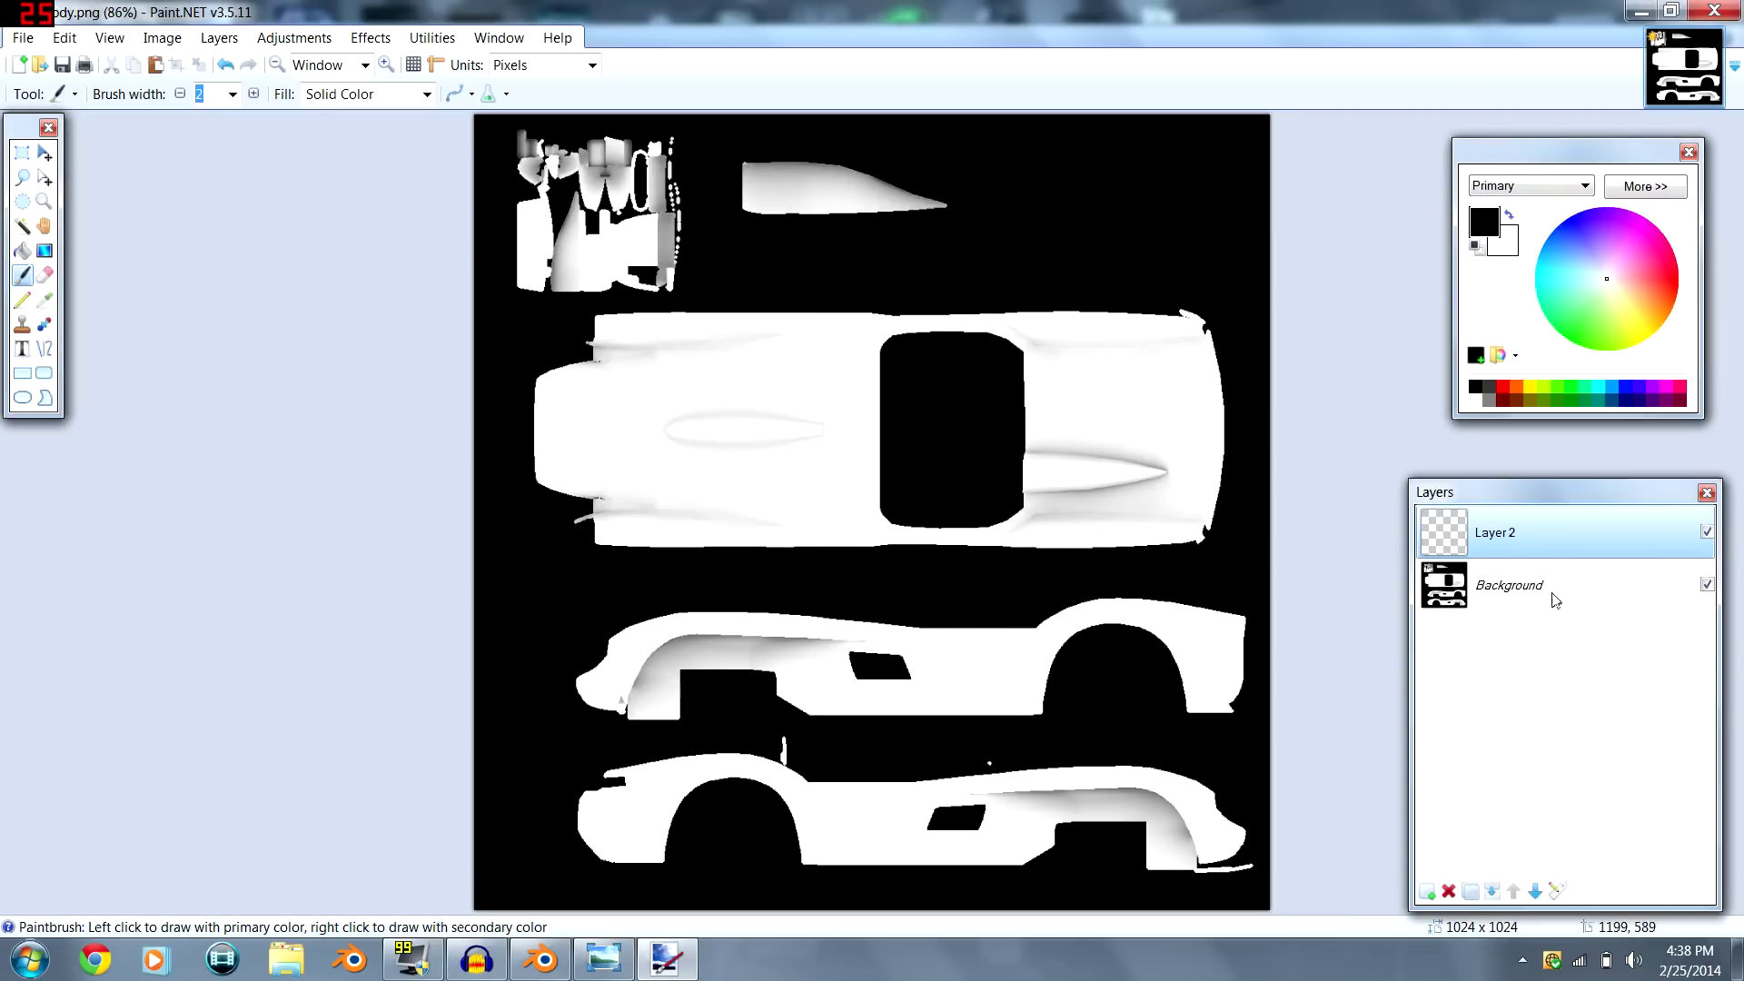
double_click(1553, 542)
type("Texture")
key("Return")
- Rename the Background layer to AO and move it above the Texture layer
double_click(1508, 585)
type("AO")
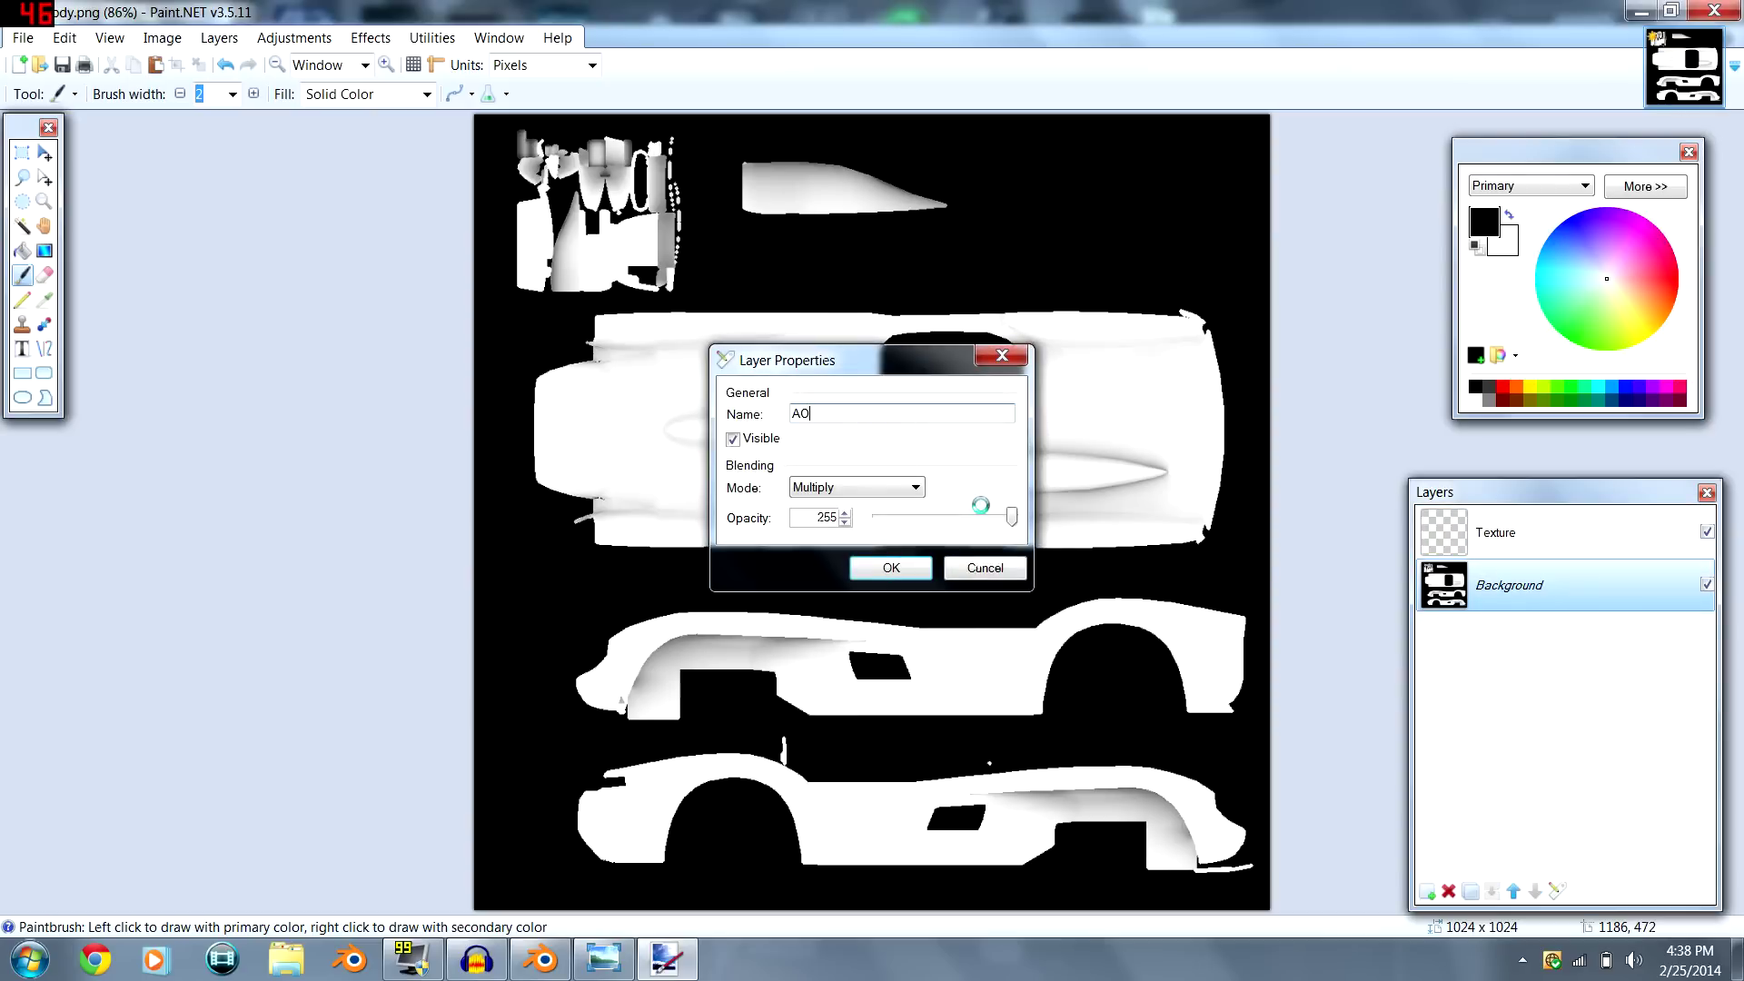
key("Return")
left_click(1513, 891)
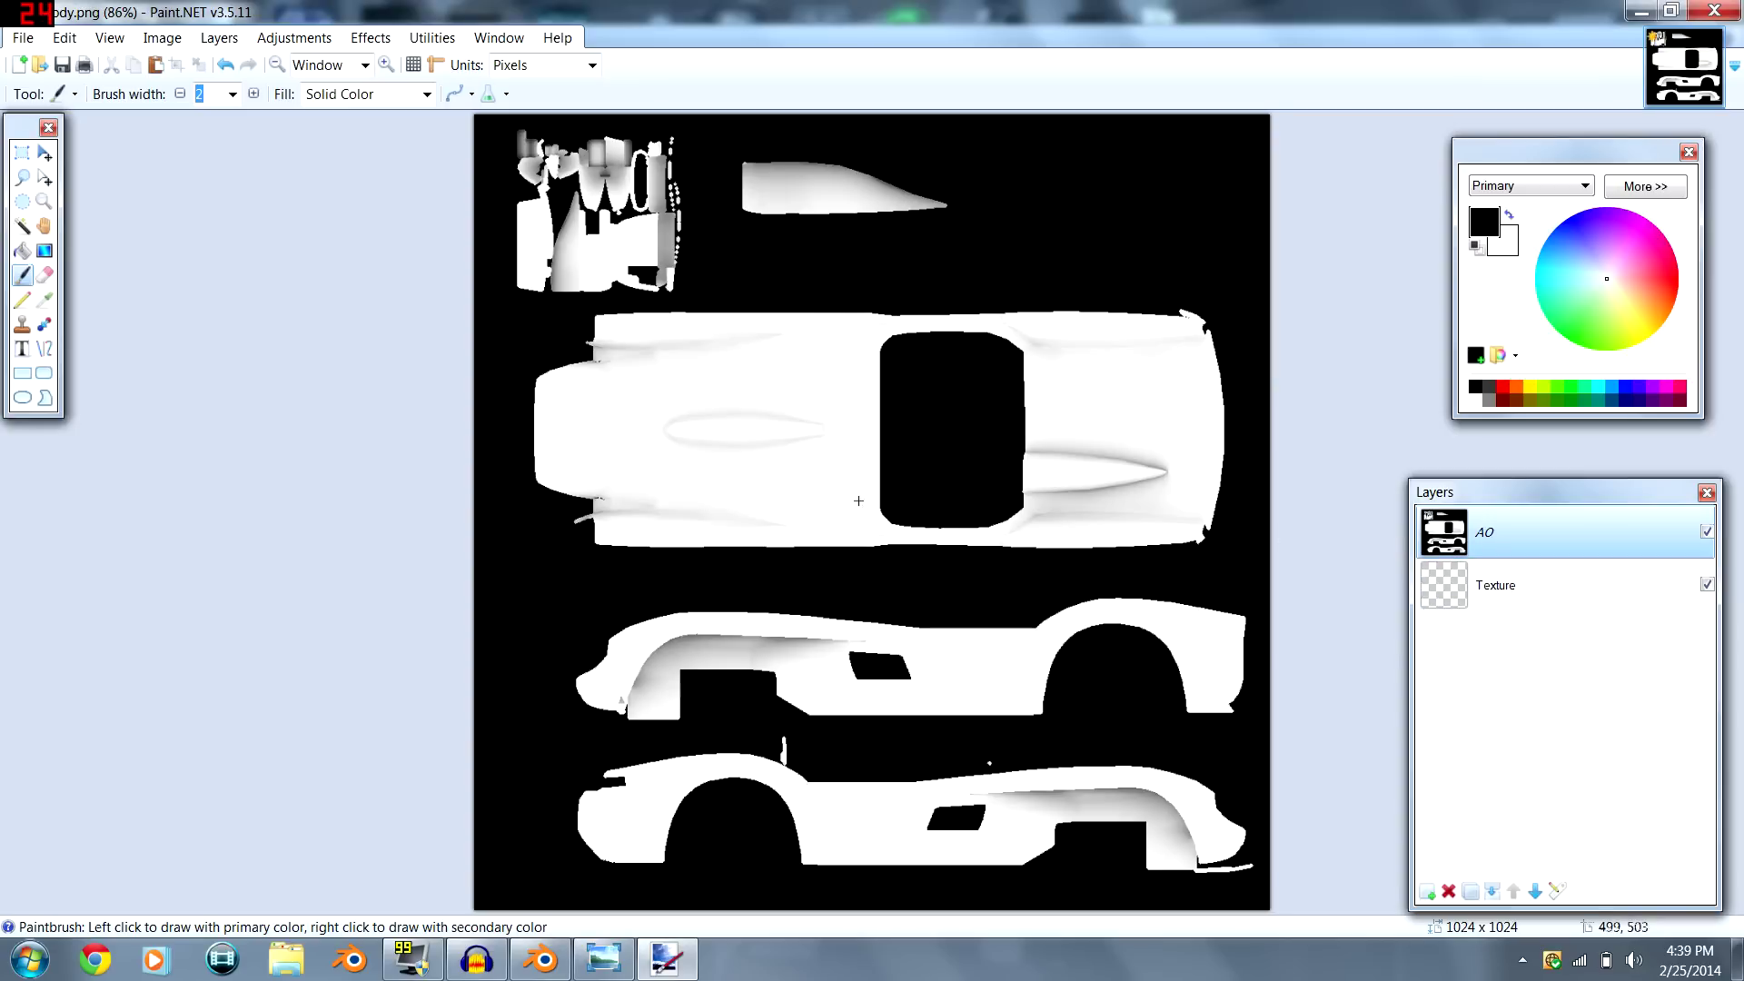
- Fill the whole Texture layer with solid red using the Paint Bucket
left_click(1490, 600)
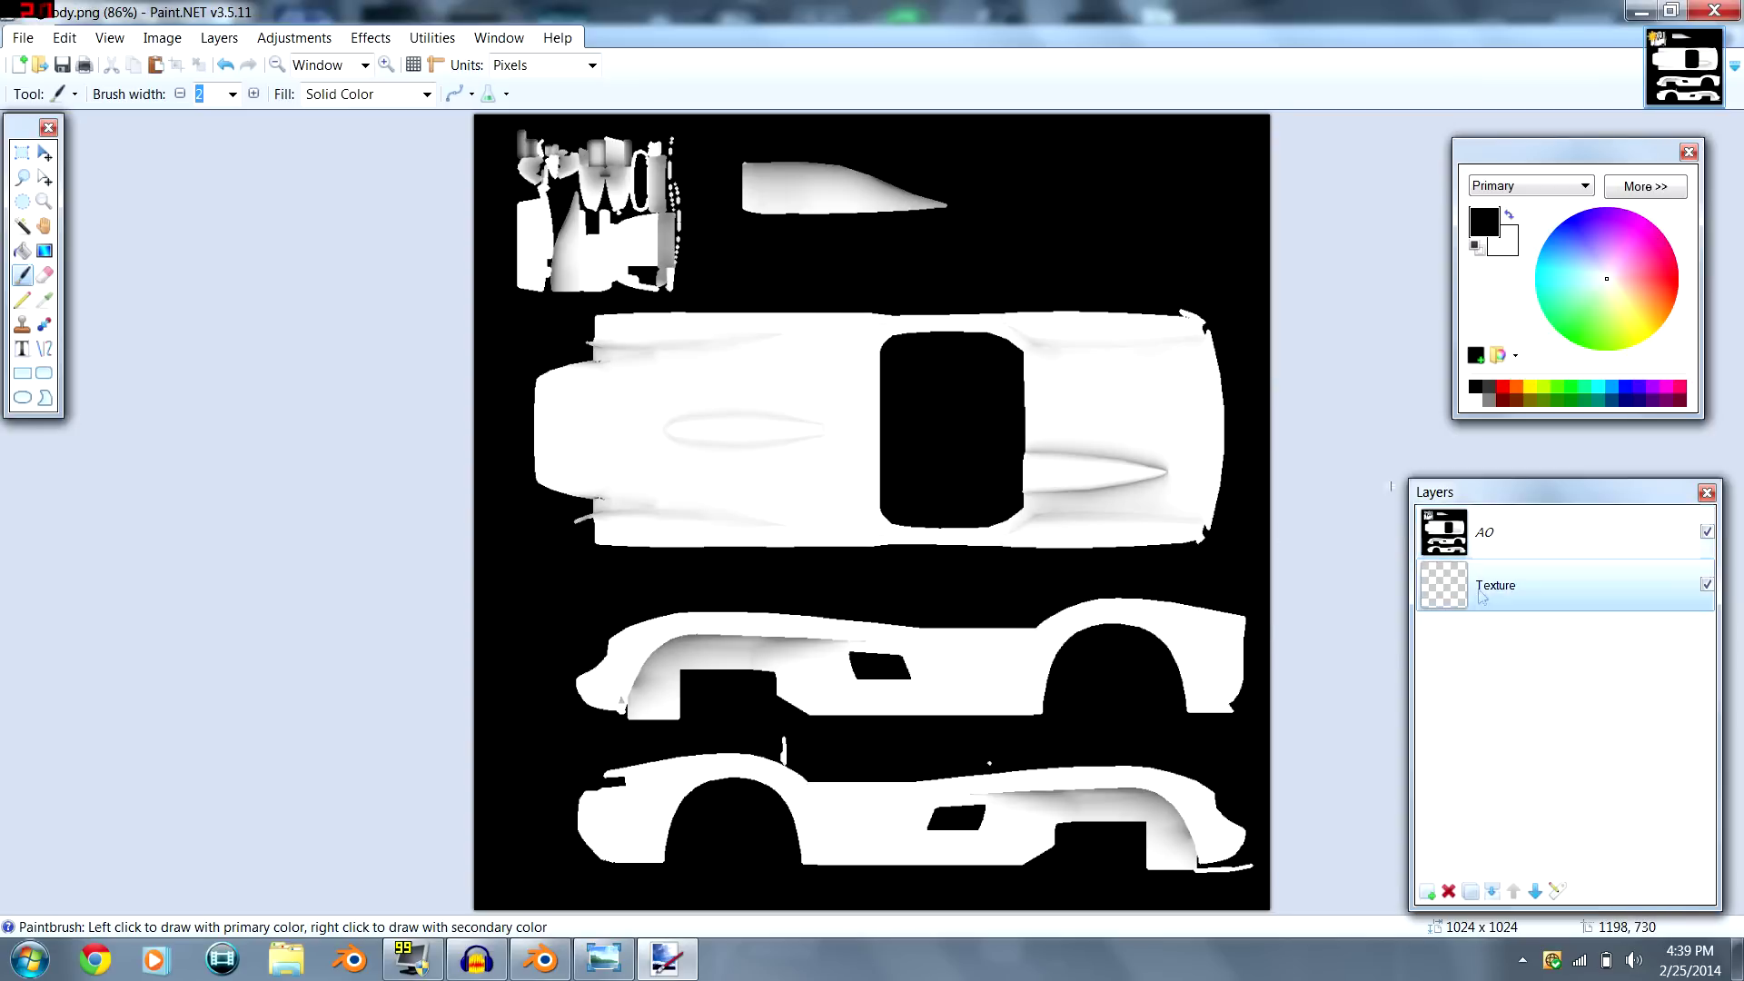
left_click(20, 251)
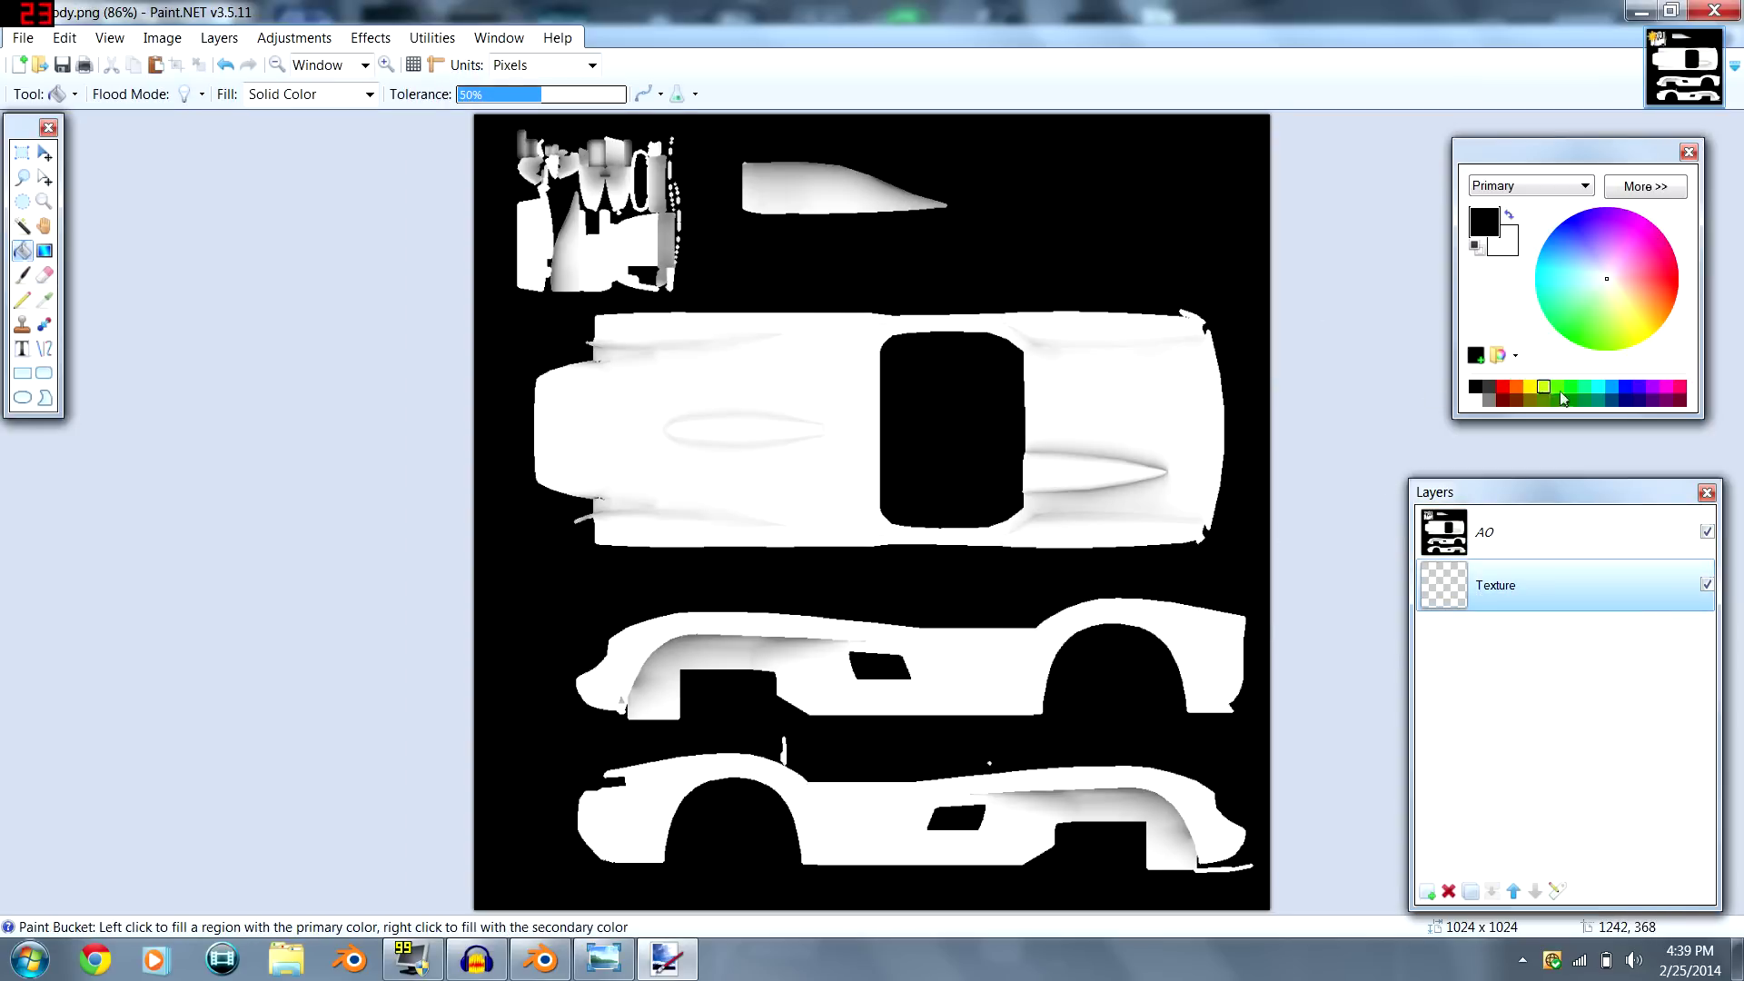
left_click(1503, 389)
left_click(838, 416)
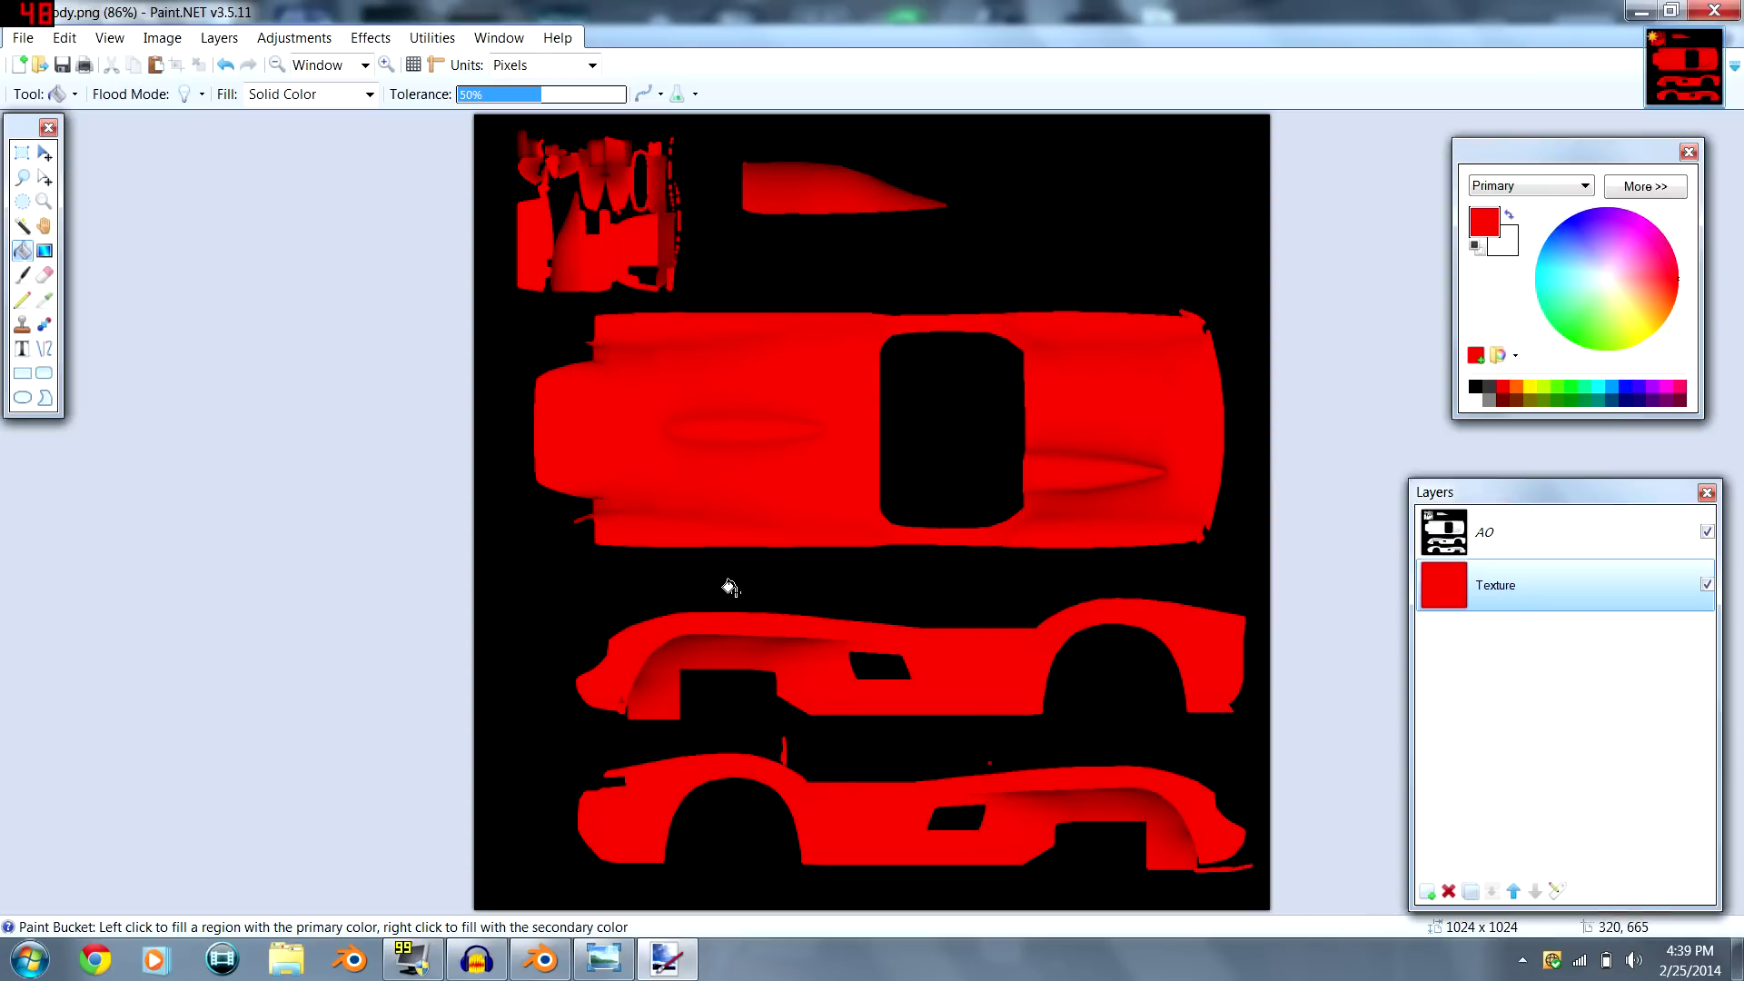
- Add a new layer named Numbers between the AO and Texture layers
scroll(729, 588, "up", 5, "ctrl")
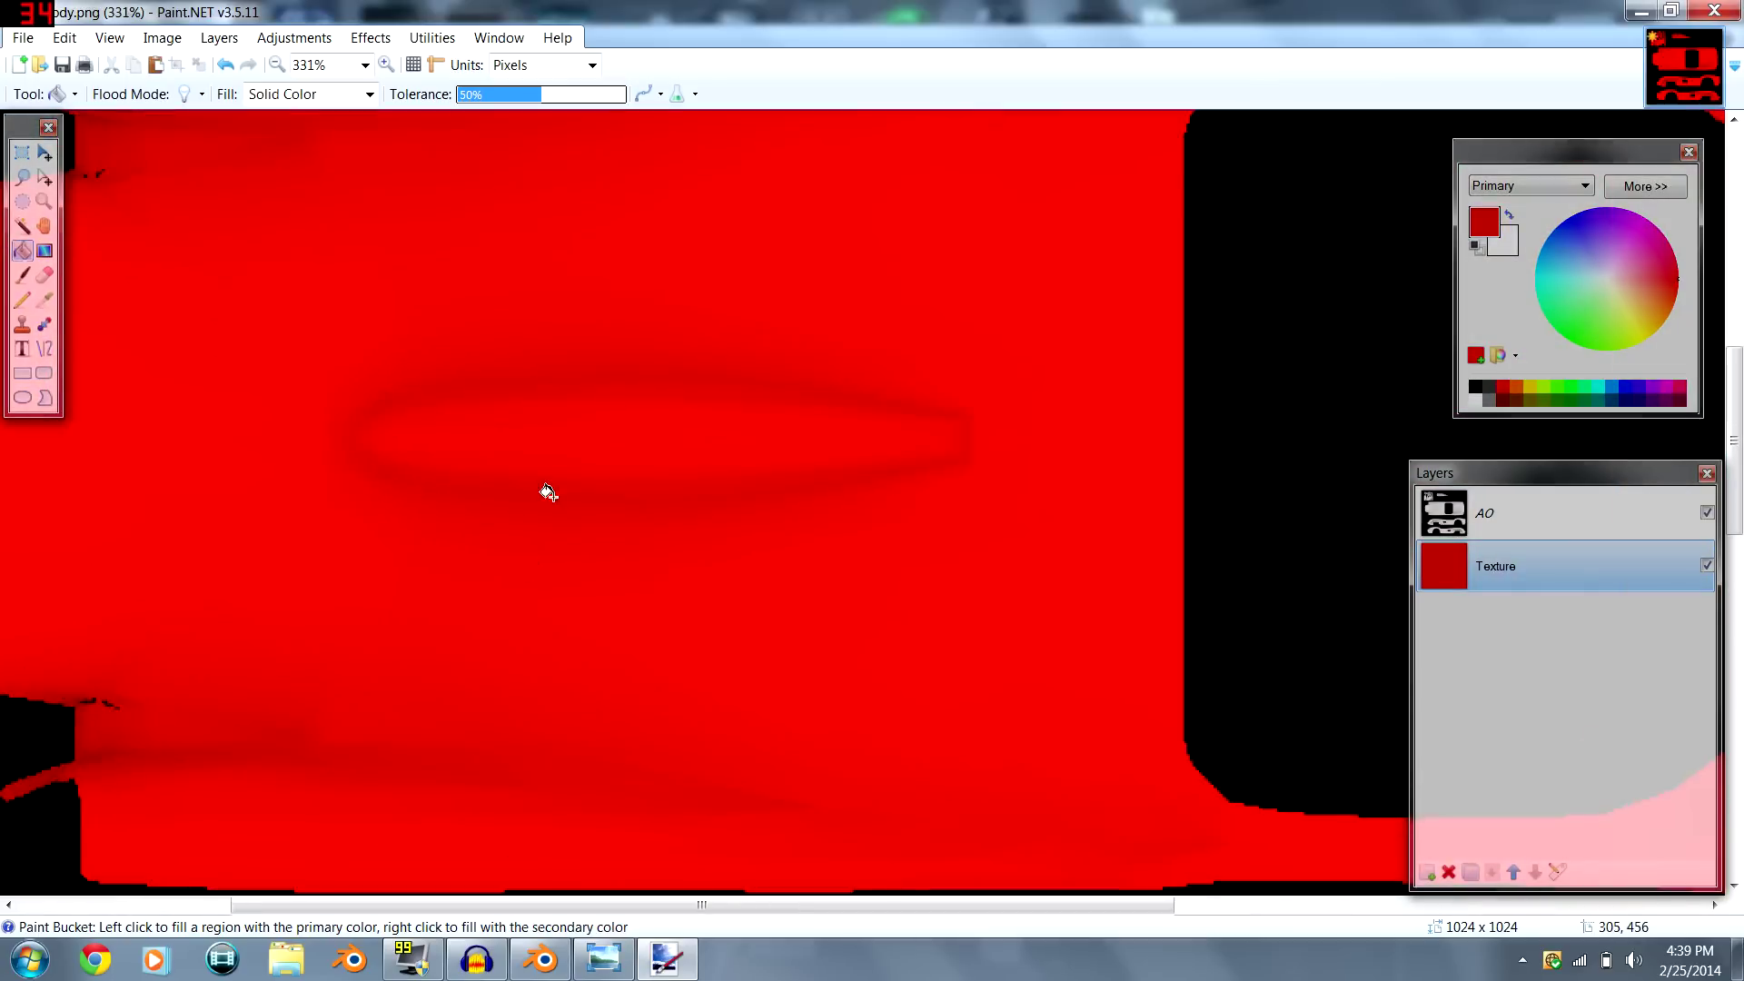
scroll(487, 466, "down", 10)
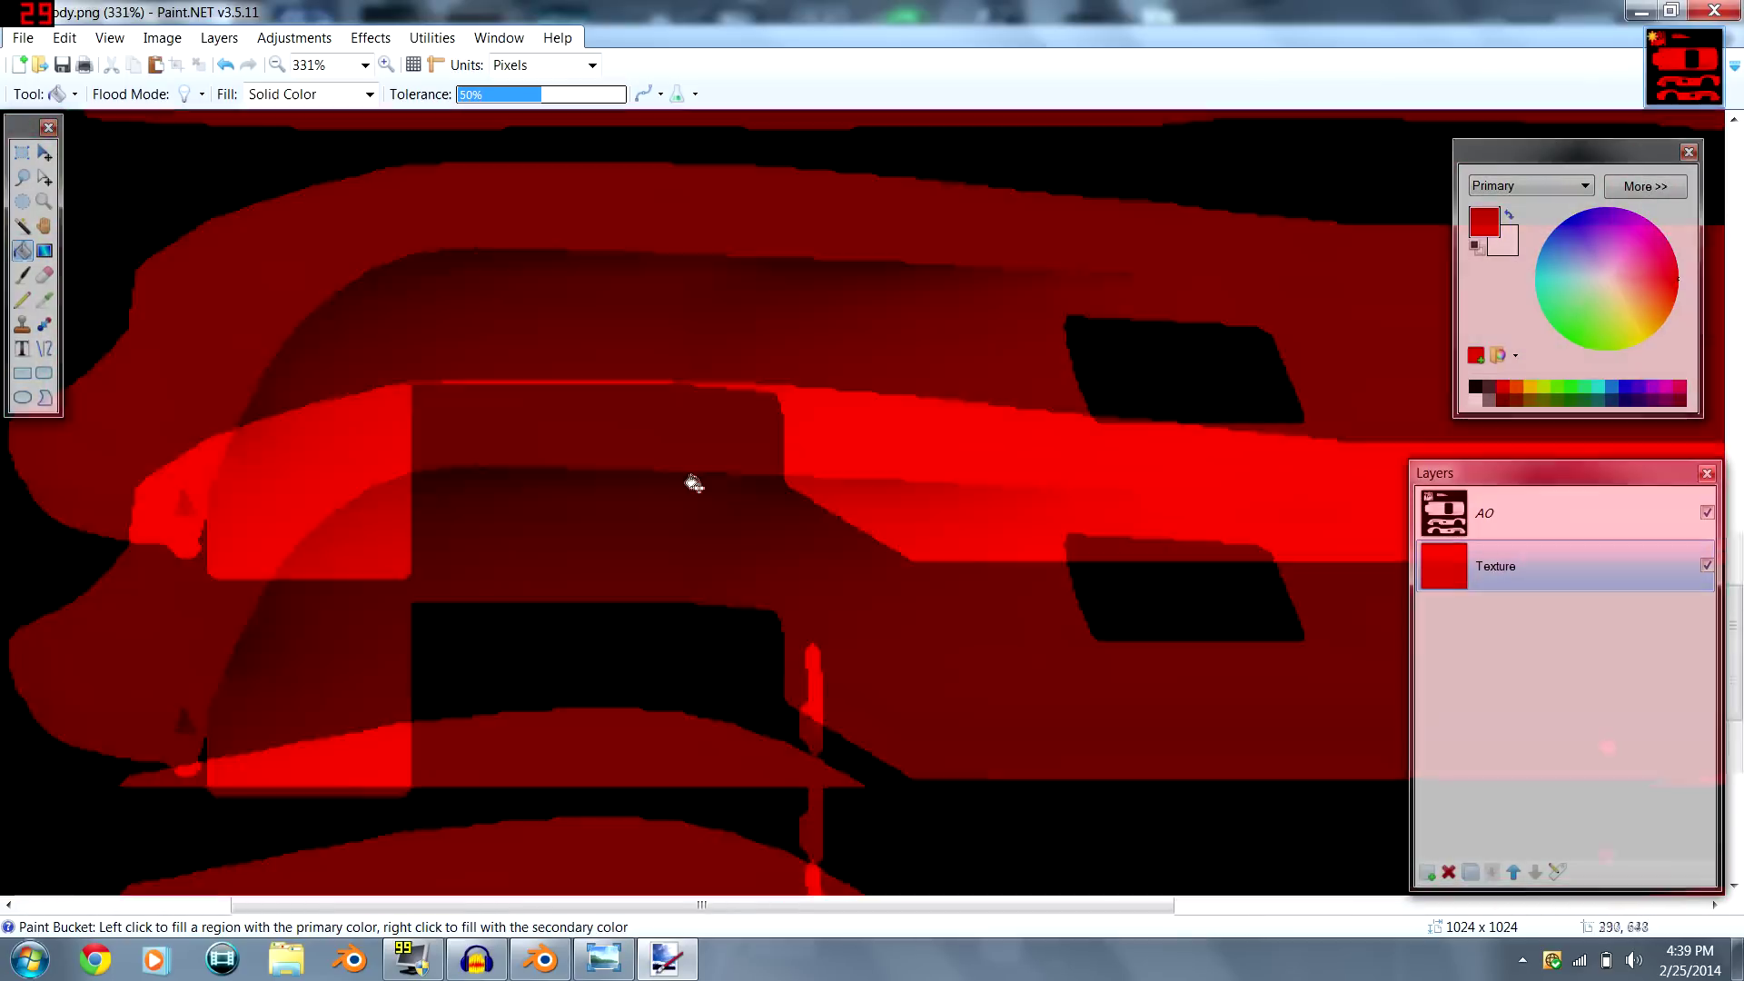
scroll(462, 474, "up", 3)
scroll(462, 473, "down", 3, "ctrl")
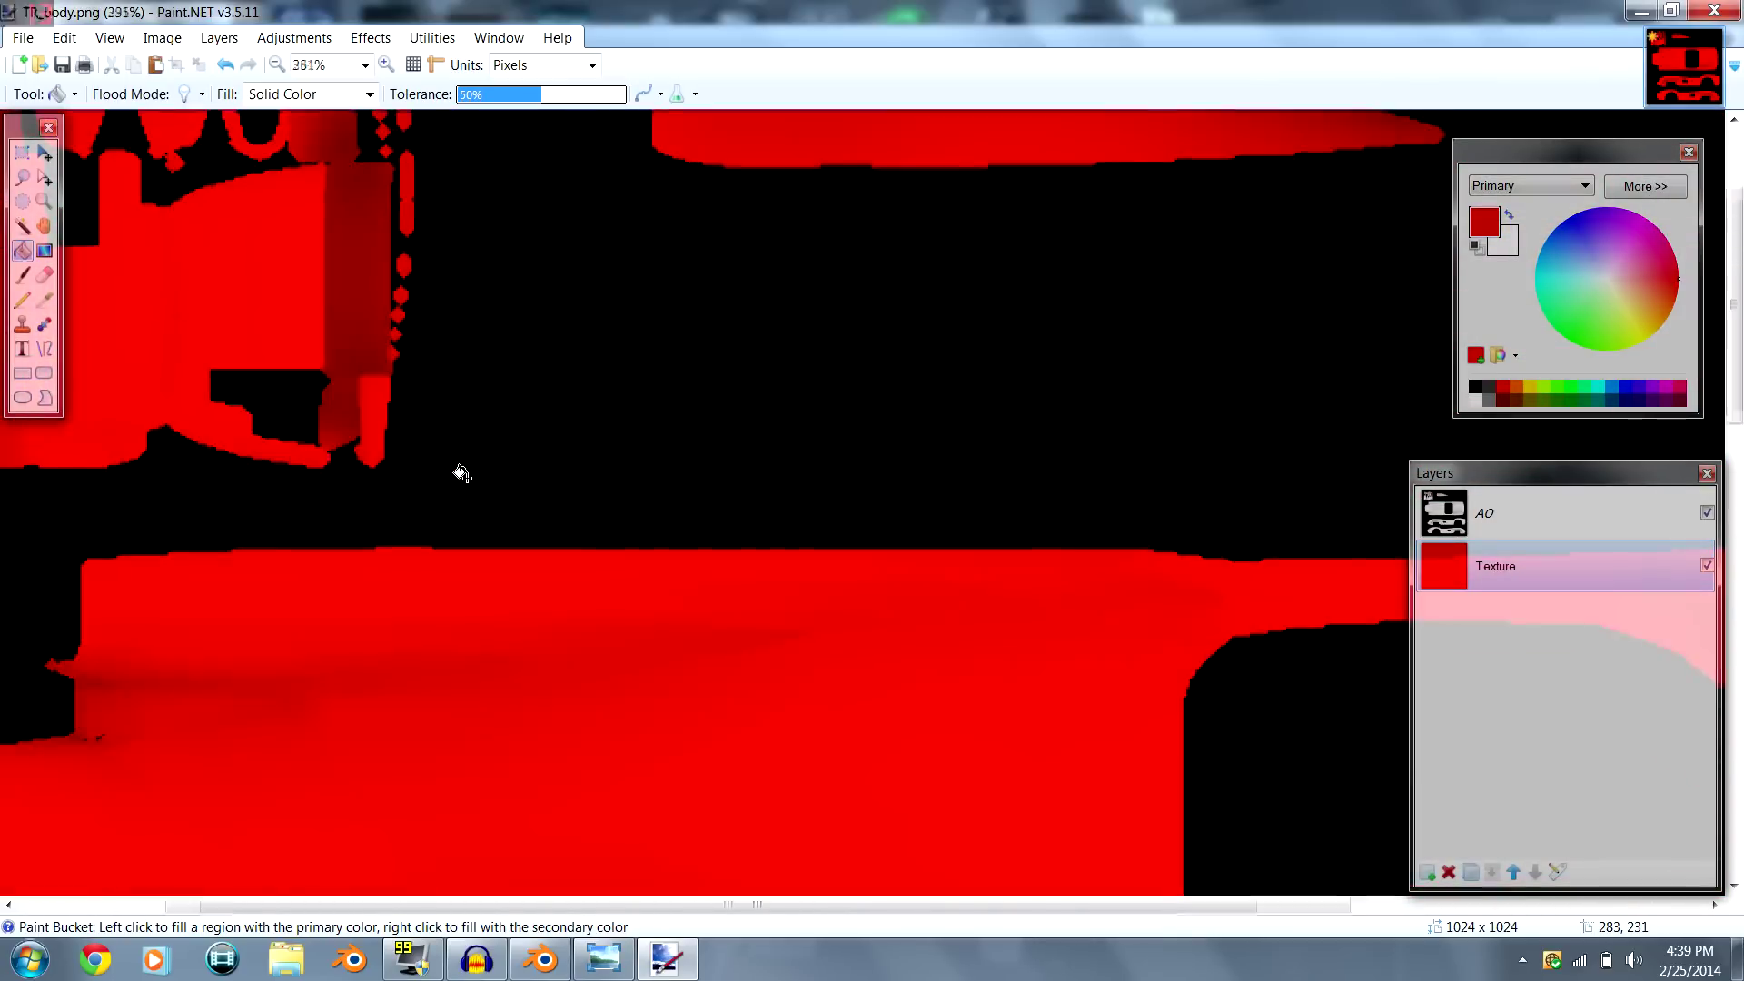
scroll(462, 473, "down", 3, "ctrl")
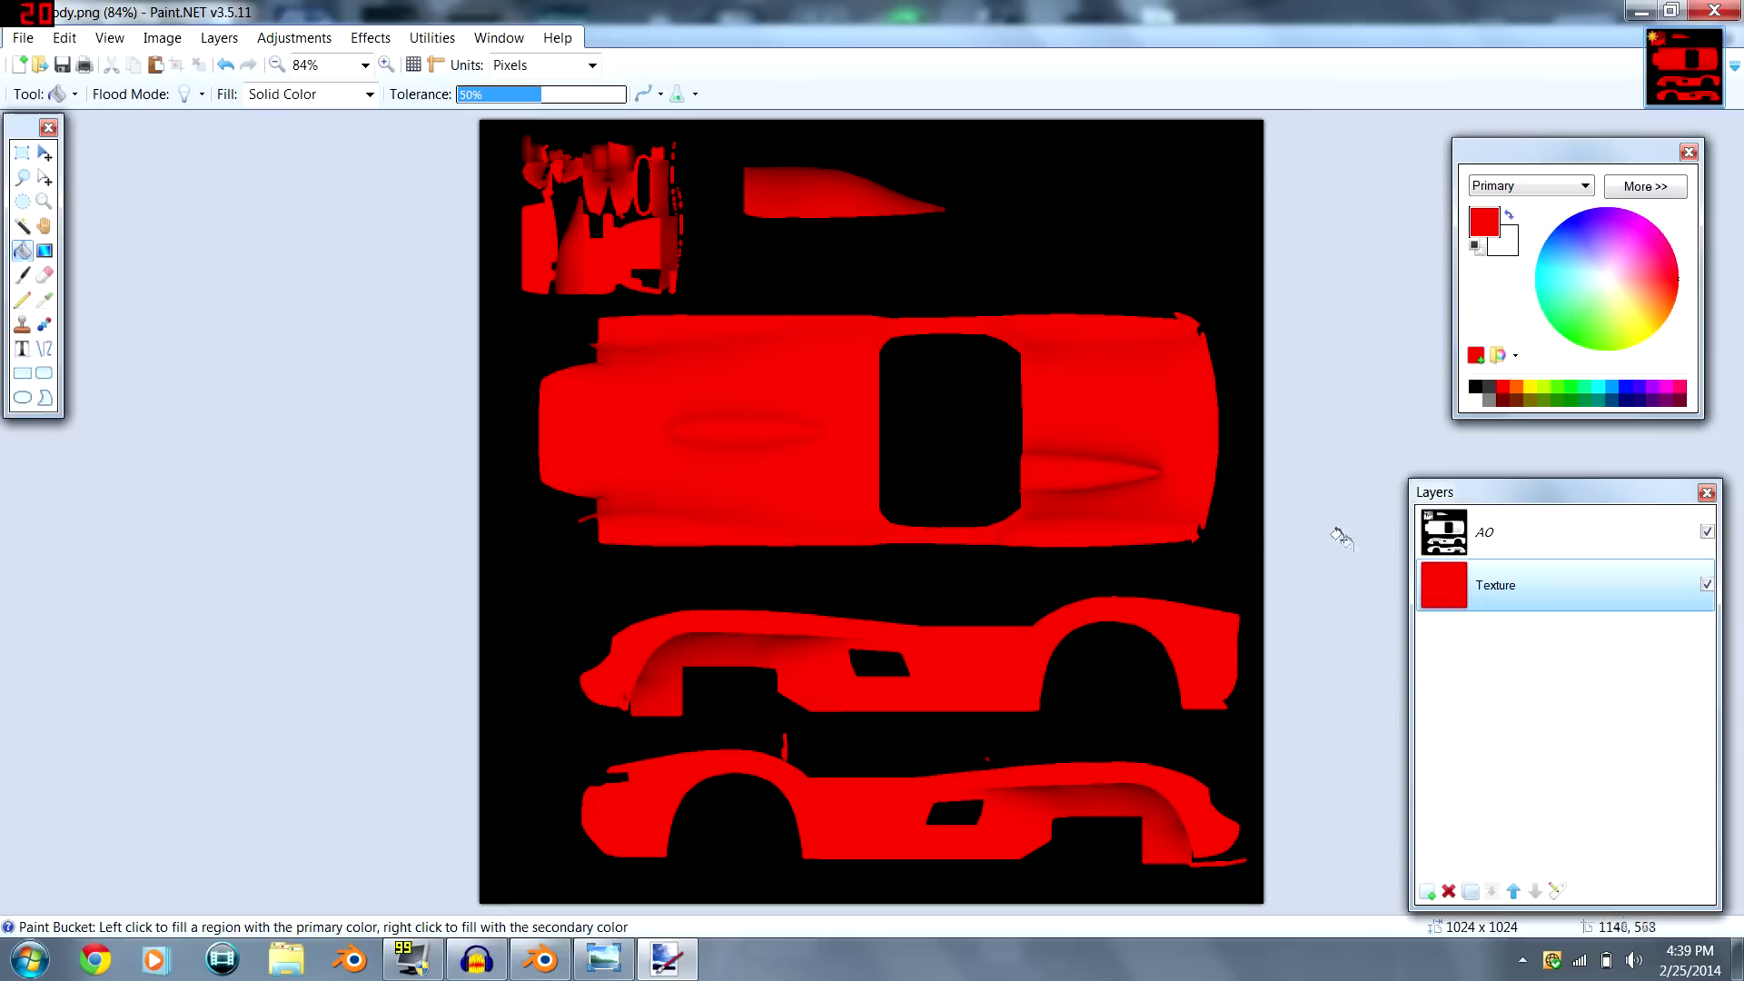
scroll(1016, 507, "up", 1, "ctrl")
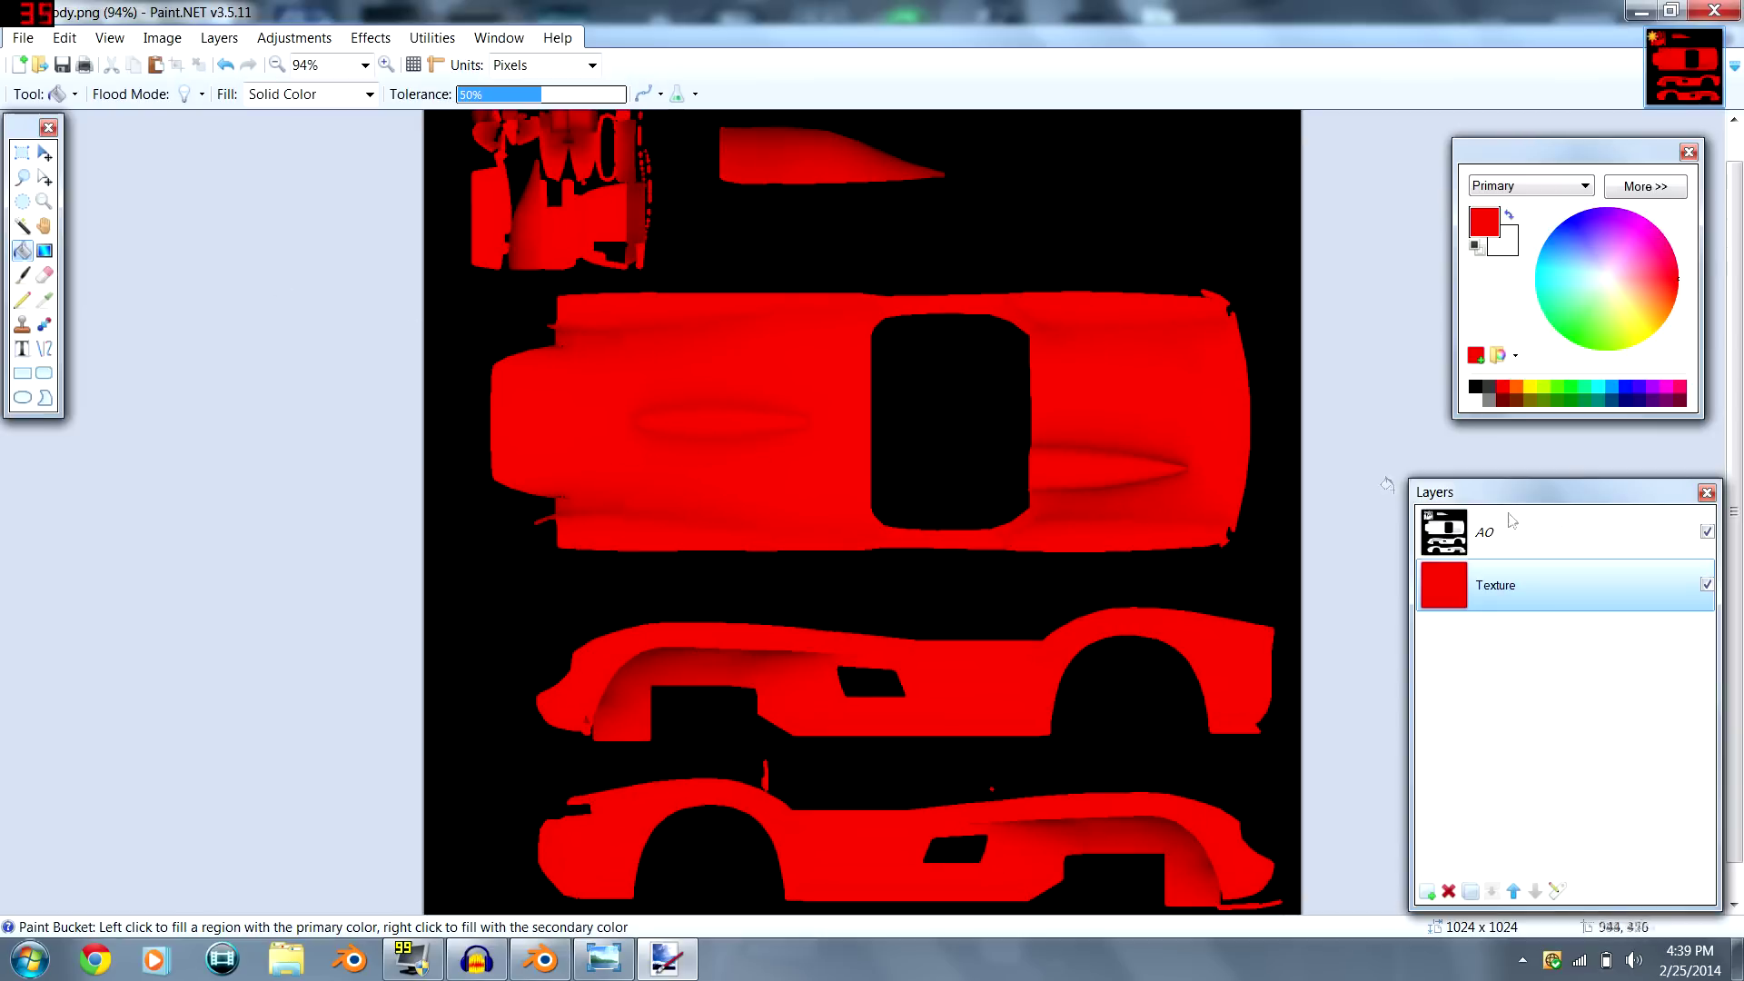
left_click(1426, 891)
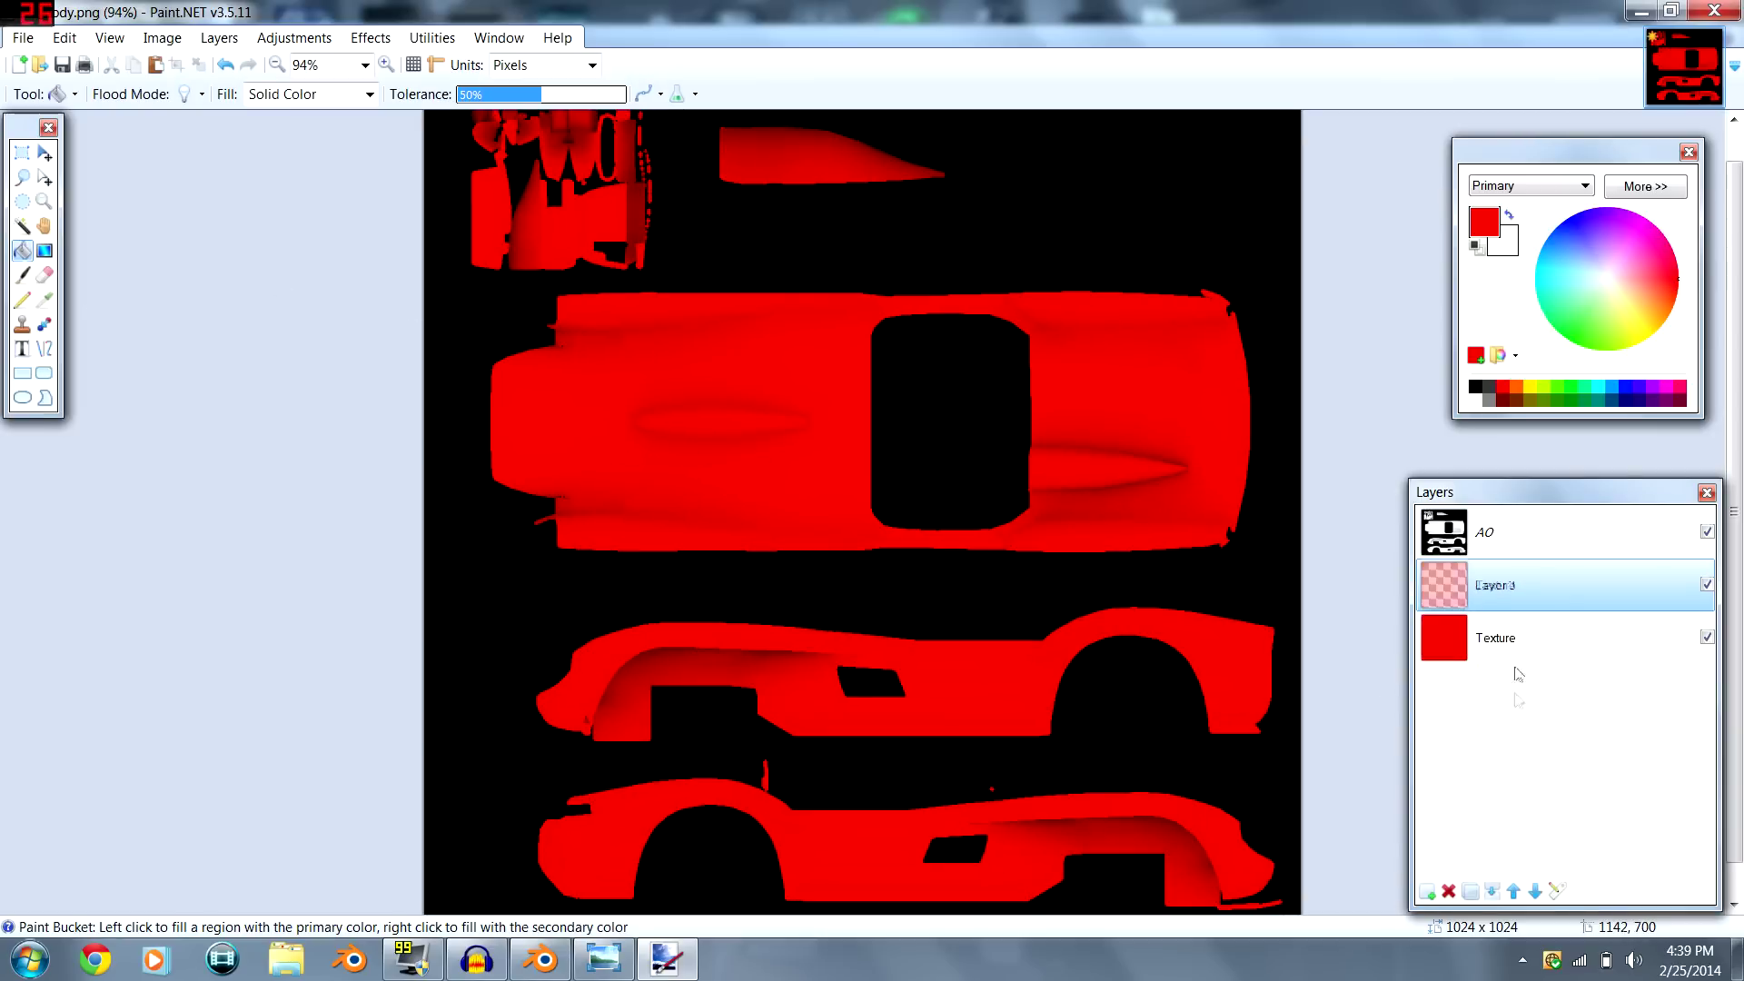
double_click(1512, 602)
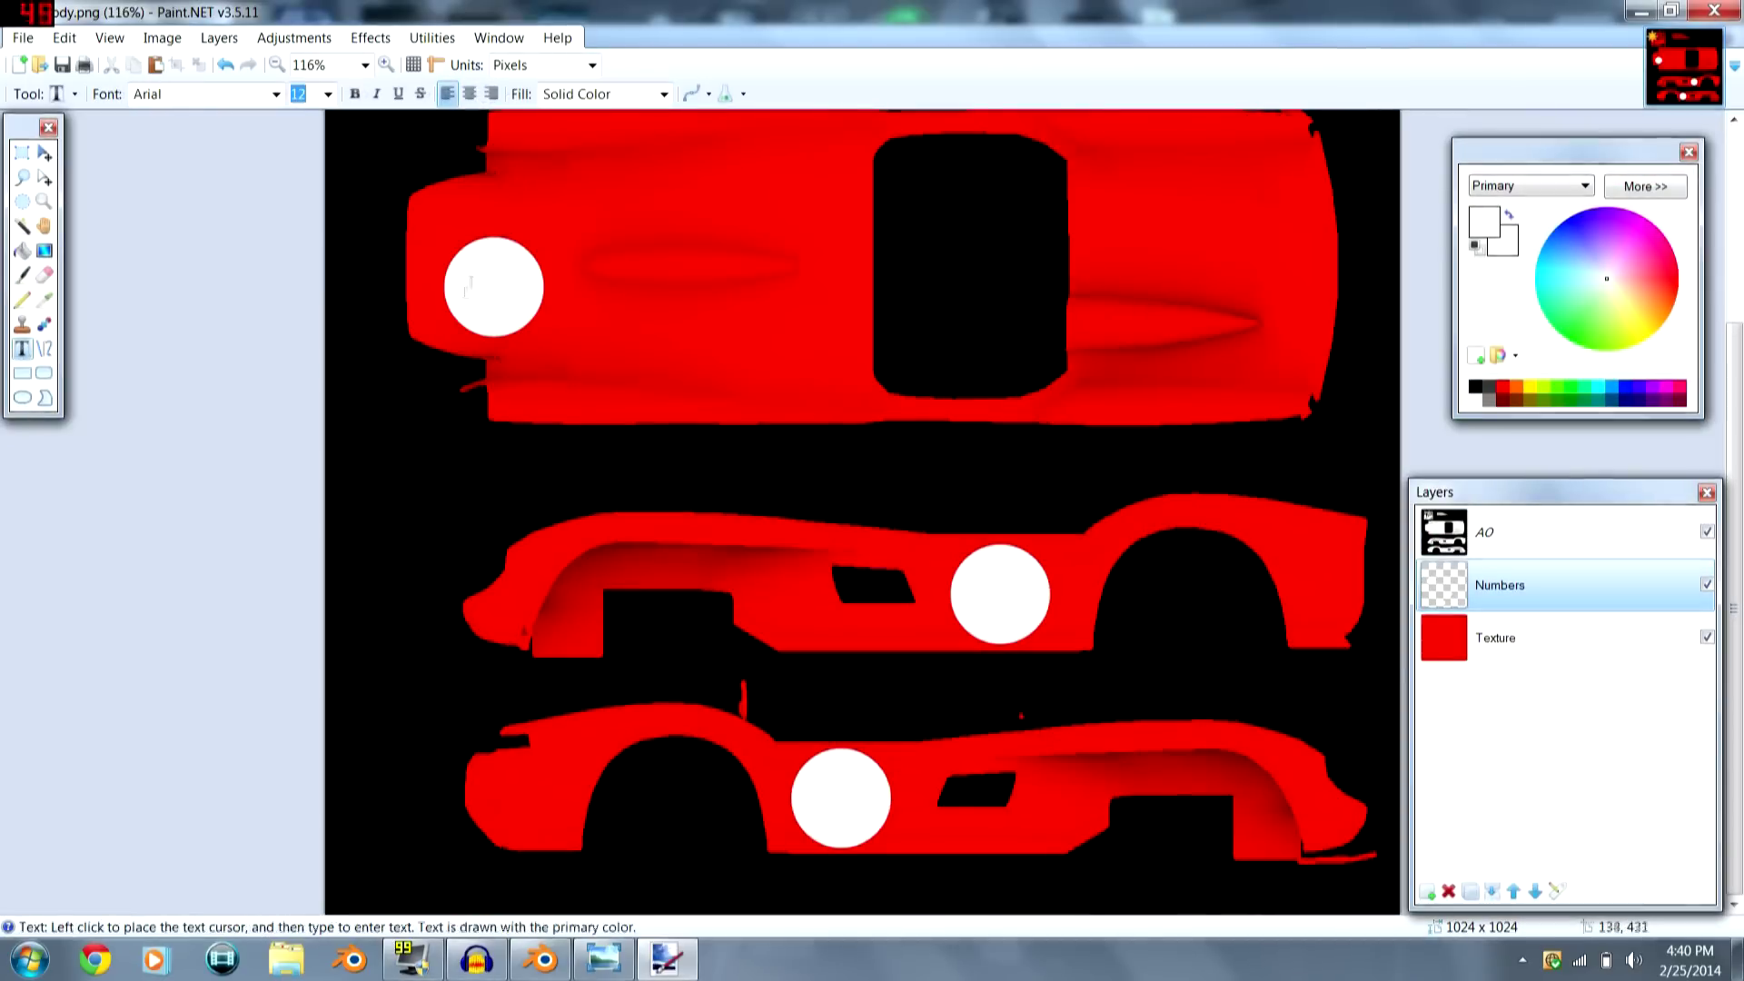
- Place the number 97 on the white circle at the front of the car's top view and restyle it in a bold serif font
left_click(475, 266)
type("97")
left_click(277, 95)
left_click(182, 363)
type("45")
key("Return")
key("BackSpace")
left_click(277, 95)
left_click(313, 569)
left_click(318, 97)
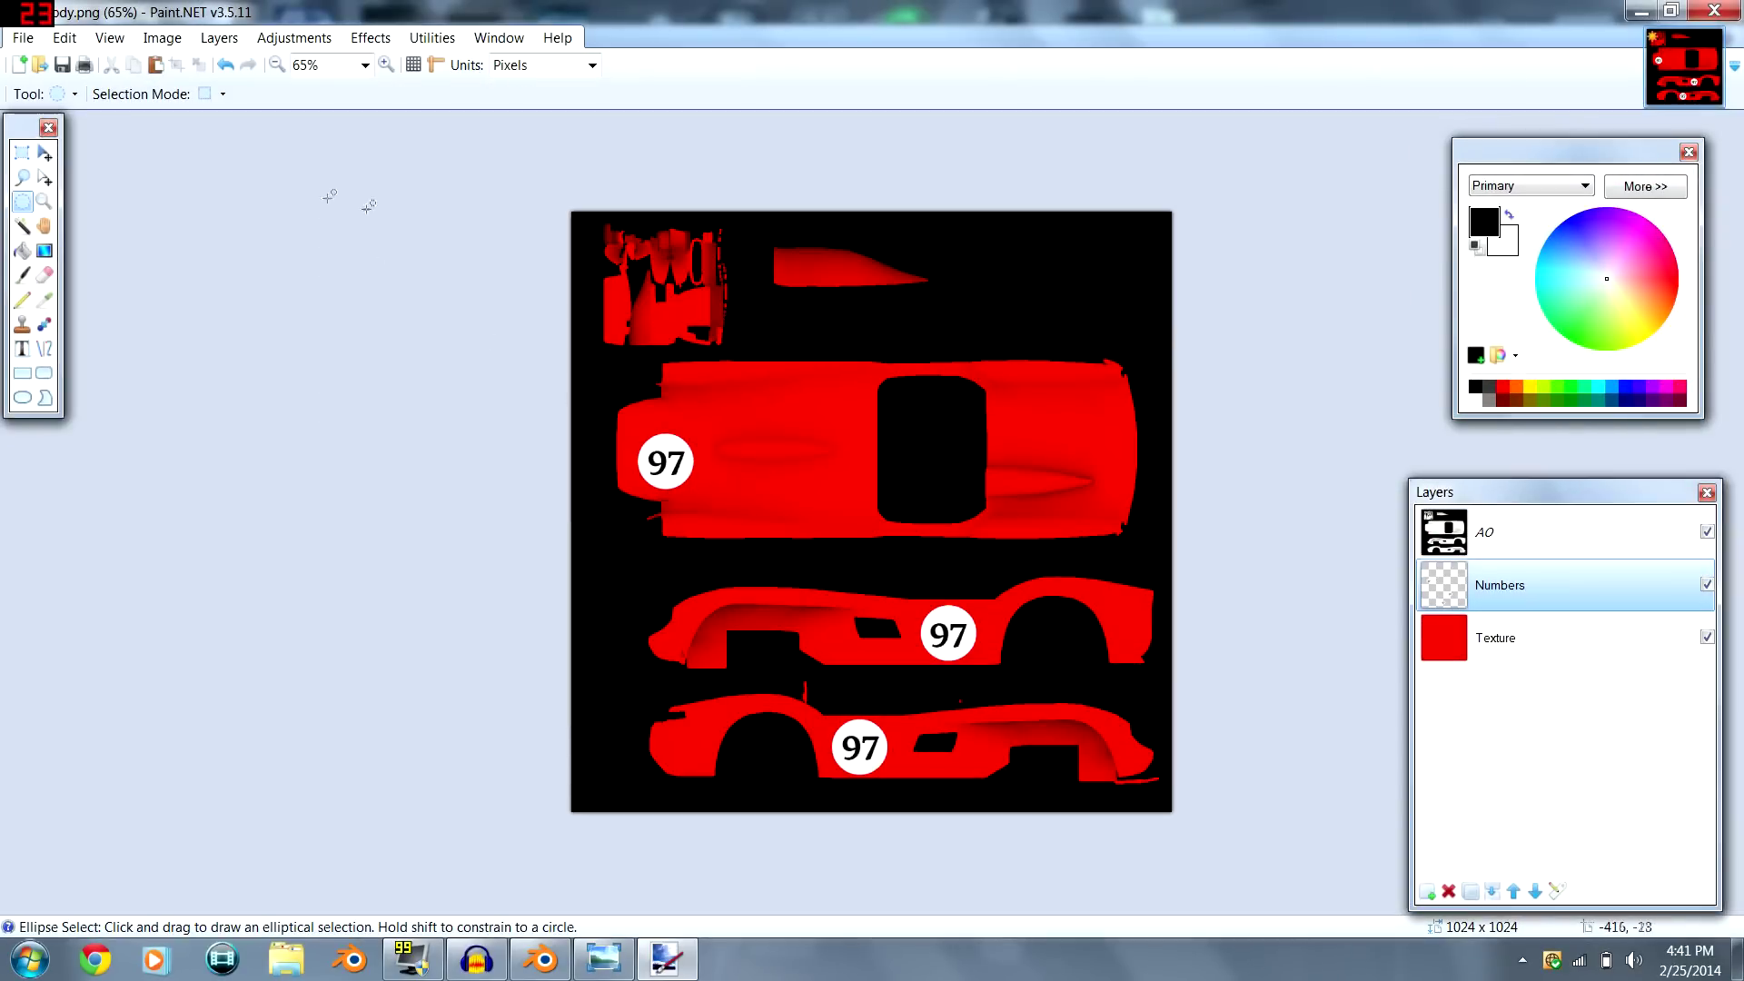
- Save the layered image to the Desktop as TR_body in the Paint.NET (*.pdn) format
scroll(959, 442, "up", 1, "ctrl")
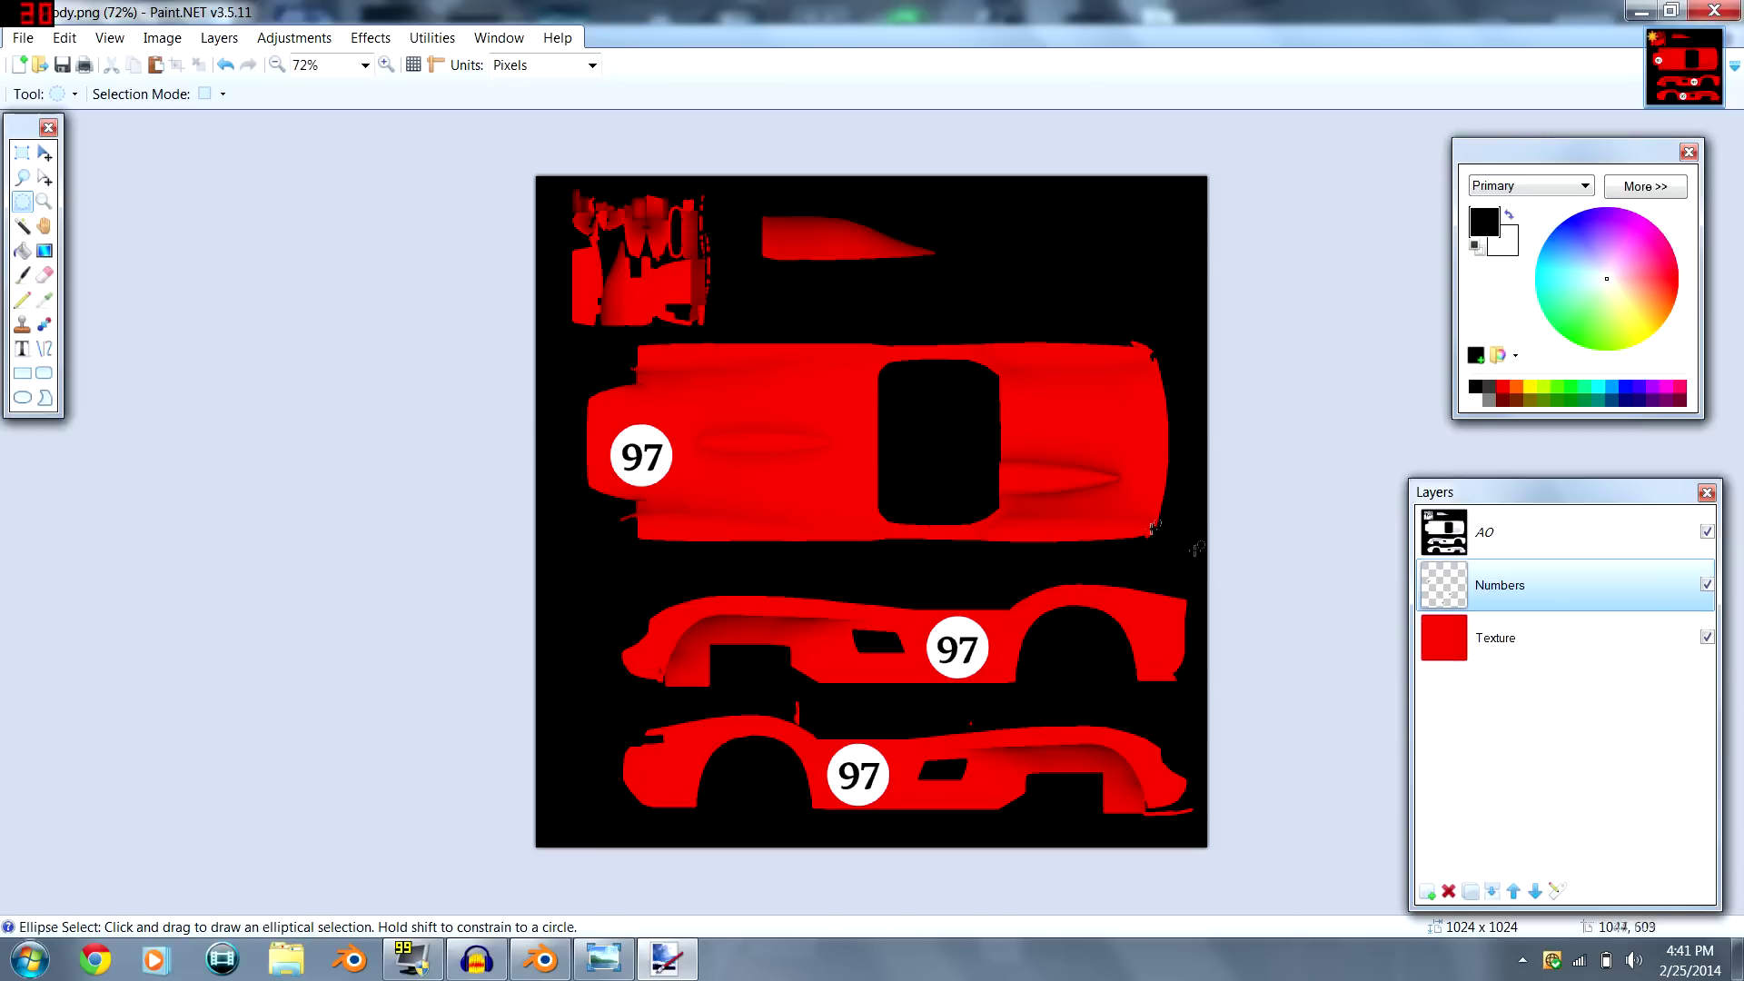
left_click(13, 36)
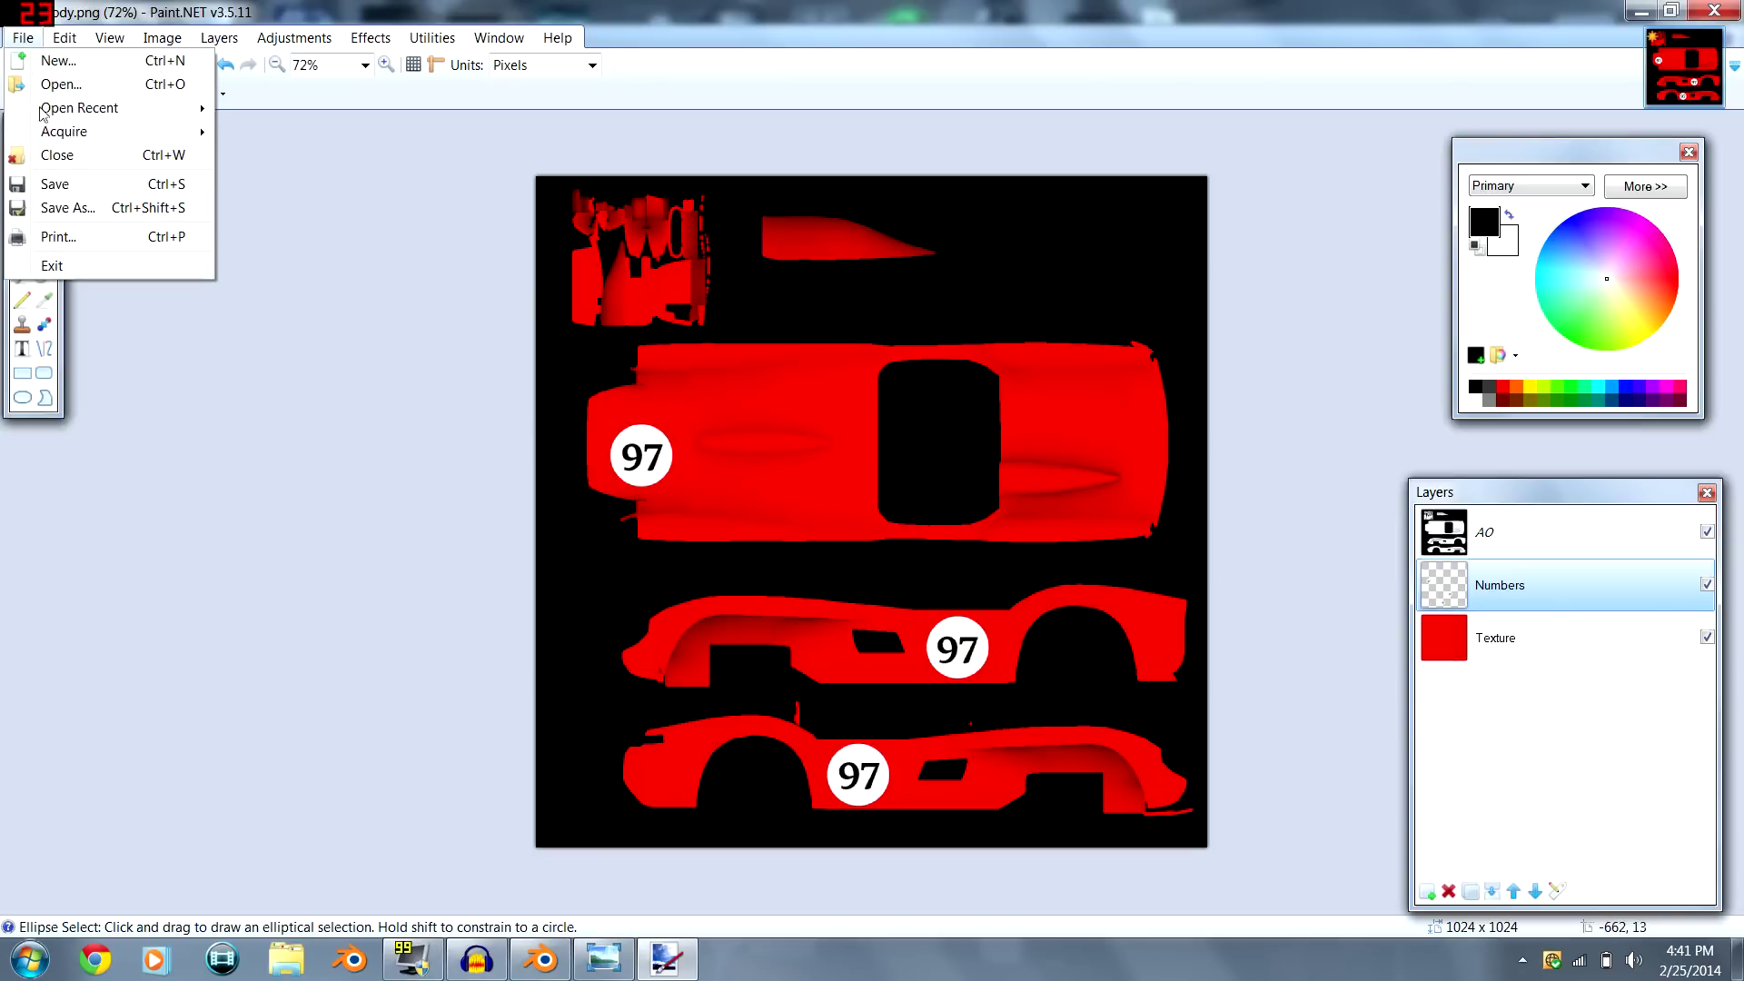
left_click(77, 210)
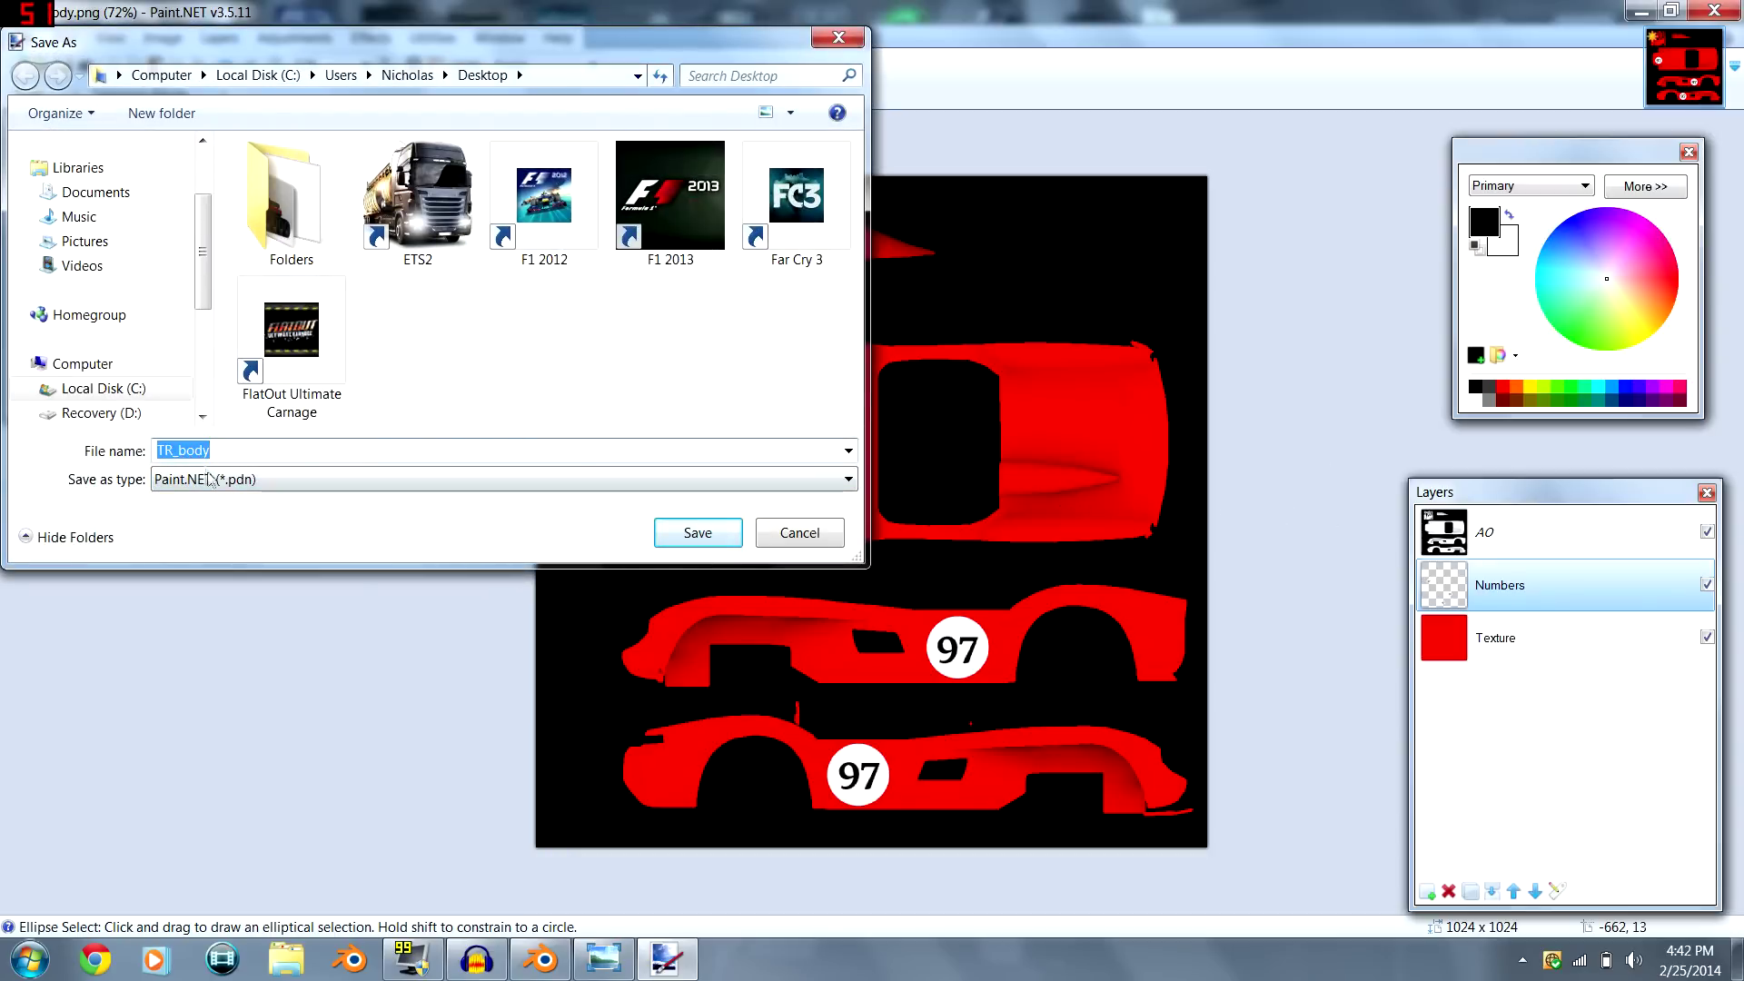
left_click(207, 473)
left_click(198, 498)
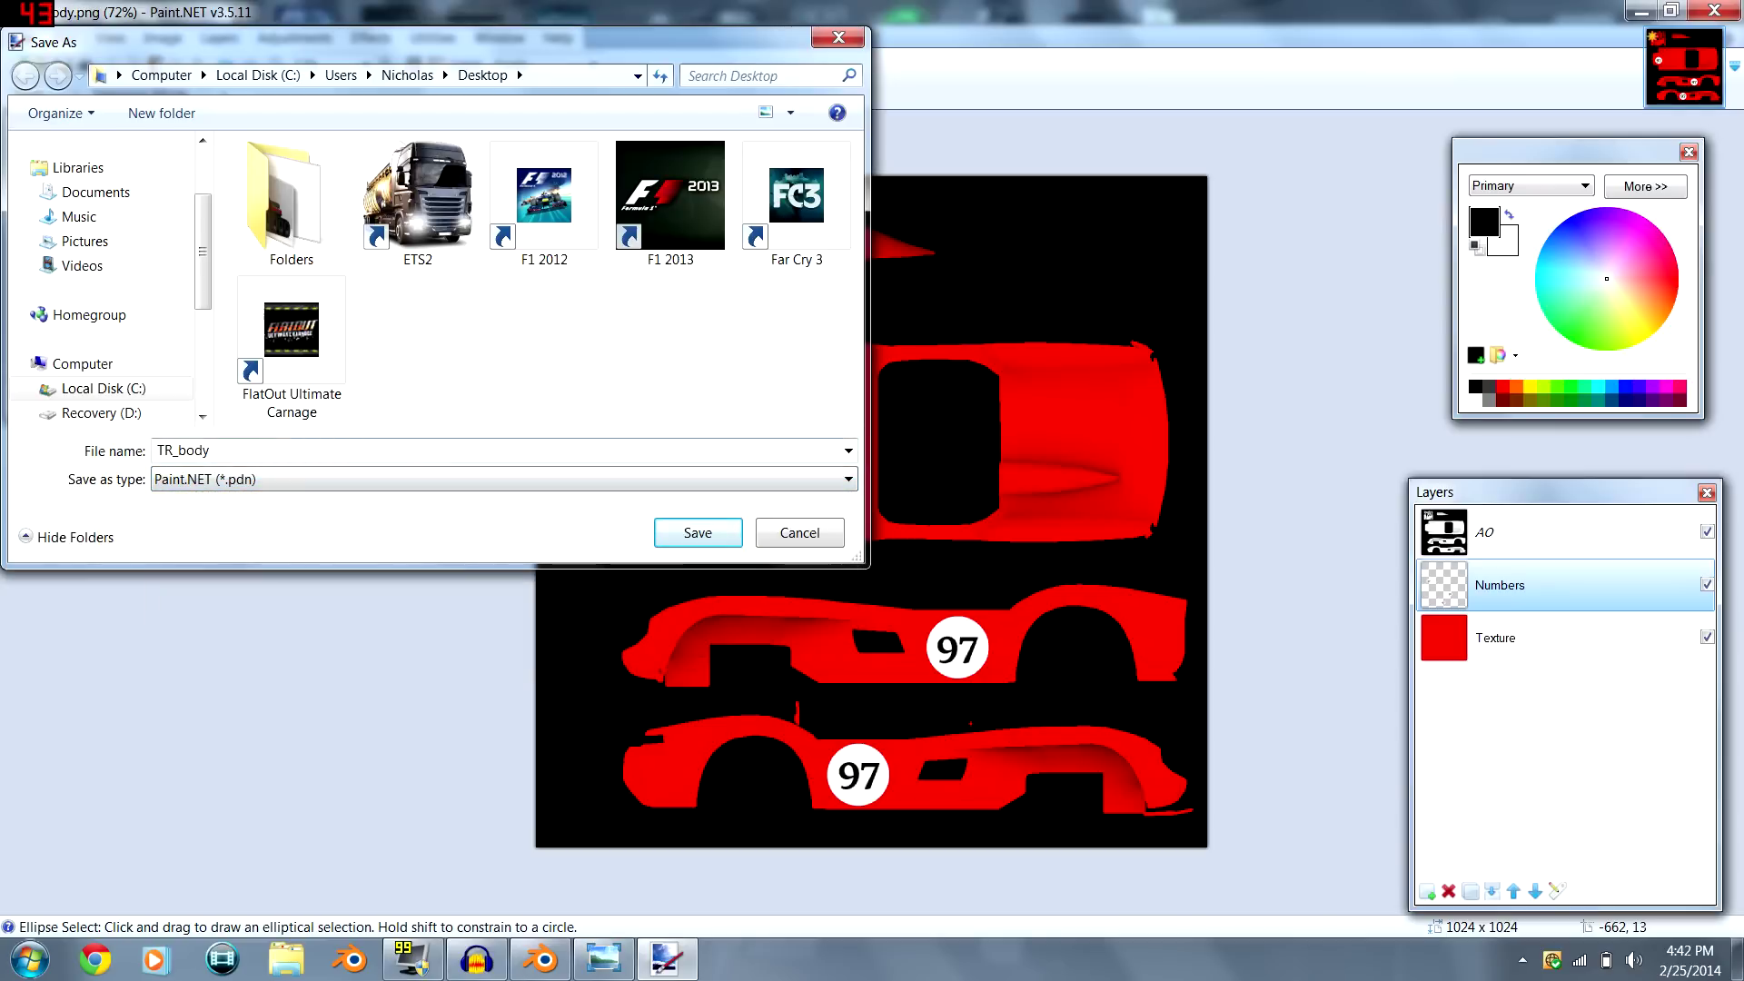